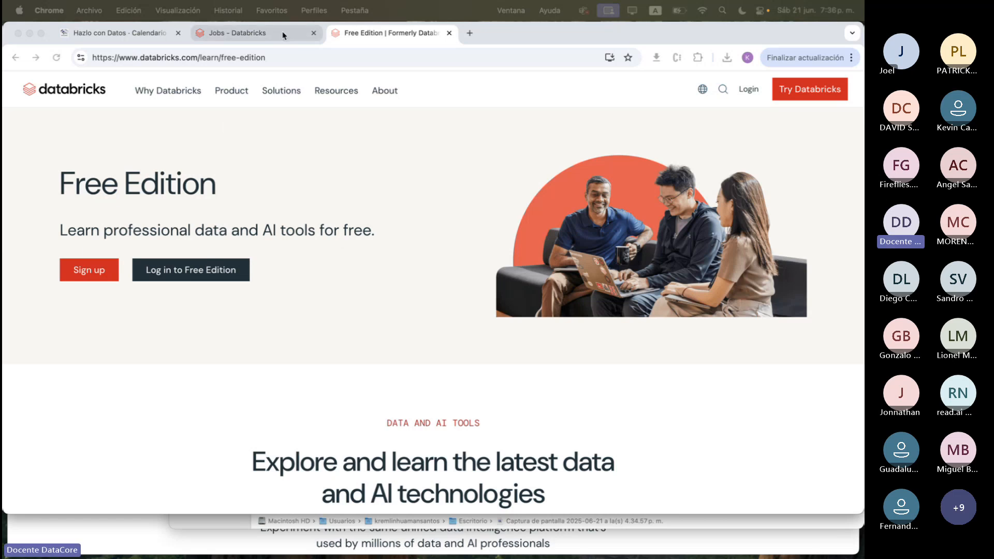
Go to the Databricks workspace's compute page and check the actions available for the Serverless Starter Warehouse
{"action": "left_click", "coordinate": [225, 32]}
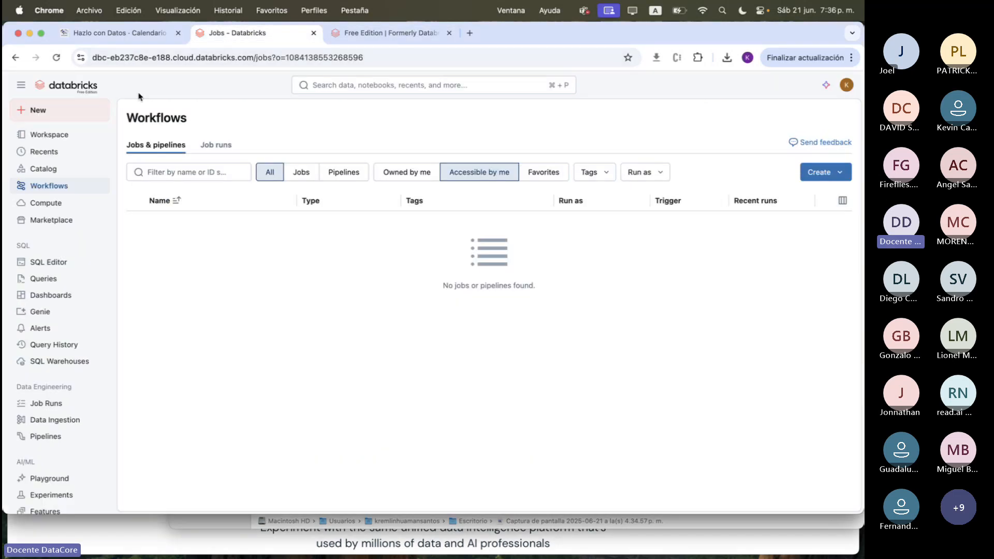
{"action": "left_click", "coordinate": [48, 134]}
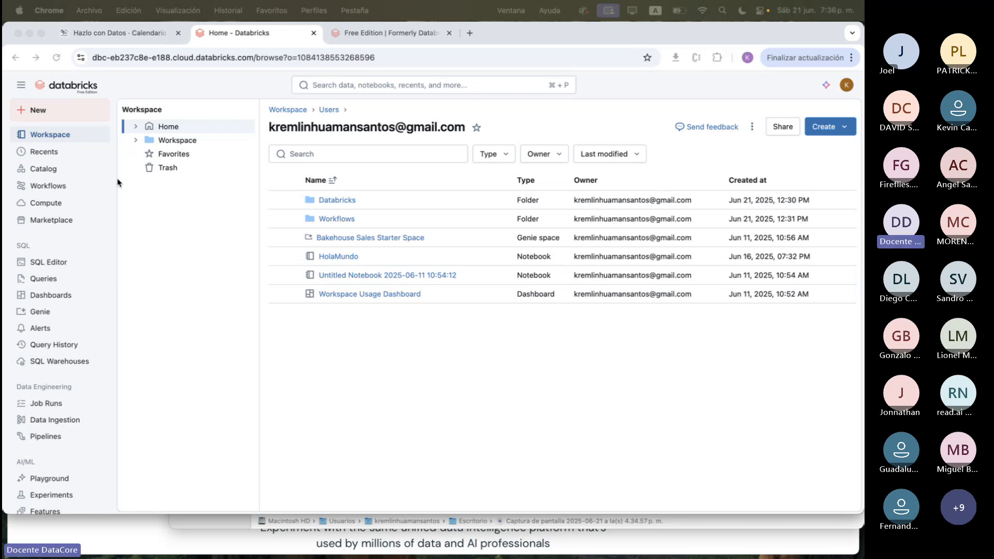
{"action": "left_click", "coordinate": [48, 206]}
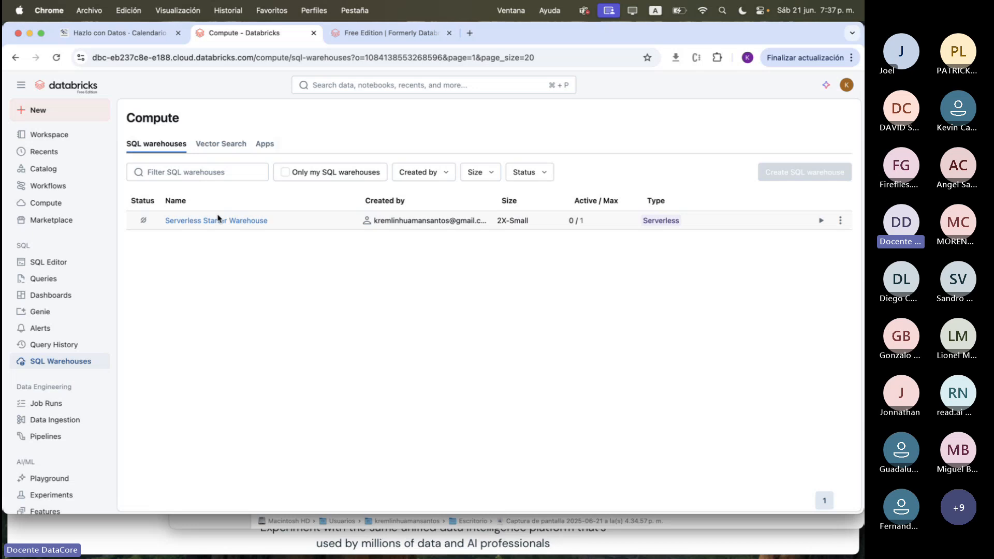
{"action": "double_click", "coordinate": [511, 220]}
{"action": "left_click", "coordinate": [840, 222]}
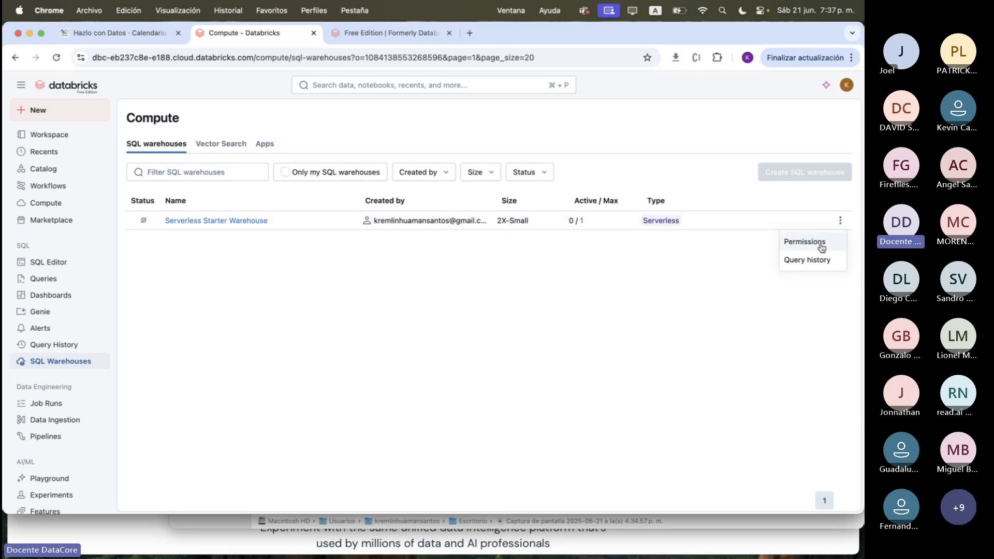
{"action": "left_click", "coordinate": [352, 216]}
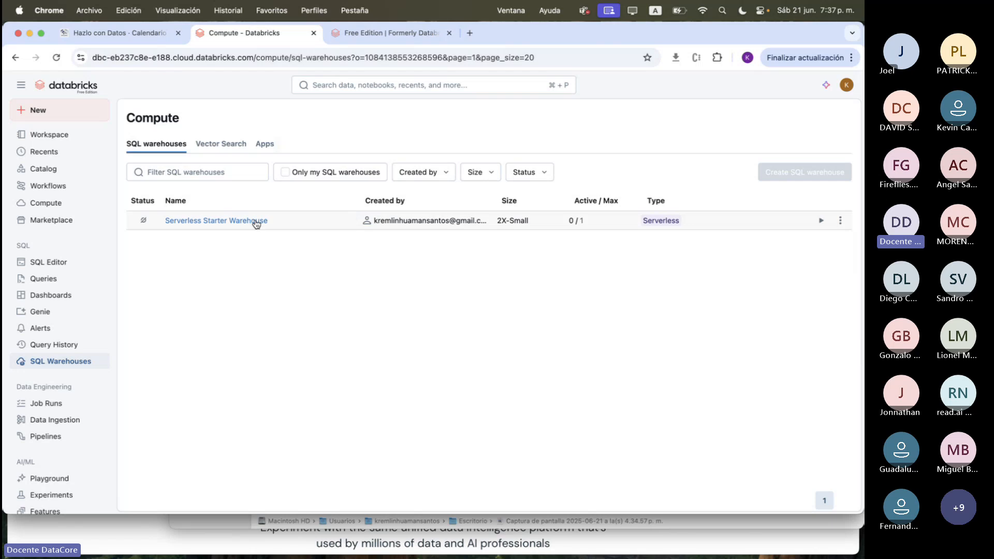
Review the Serverless Starter Warehouse's overview, connection details, monitoring and additional actions
{"action": "left_click", "coordinate": [255, 221]}
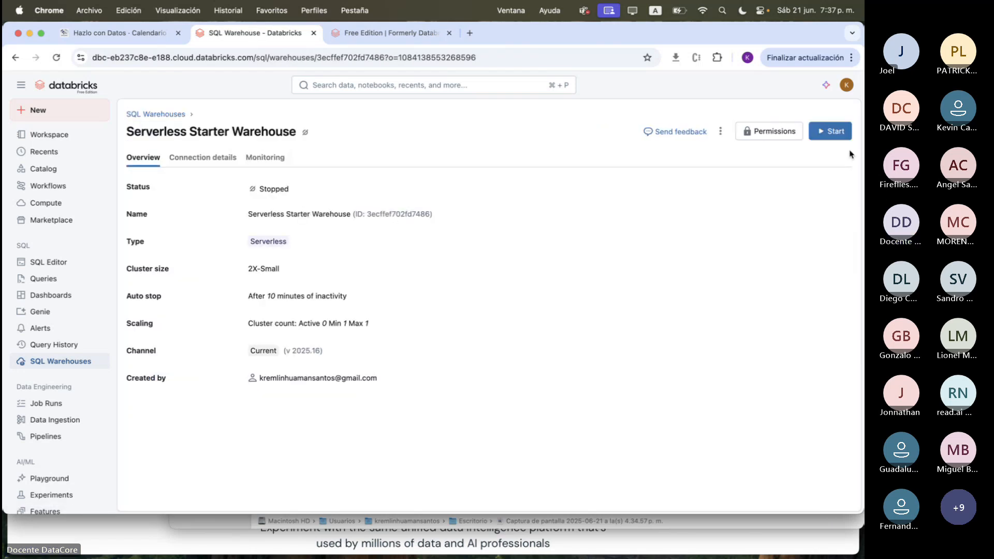
{"action": "left_click", "coordinate": [203, 157]}
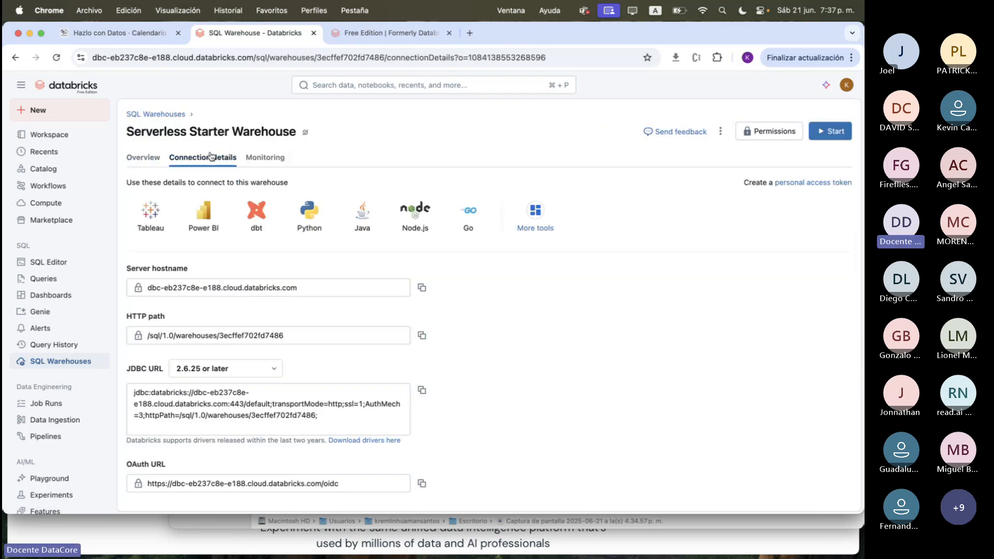
{"action": "left_click", "coordinate": [265, 157]}
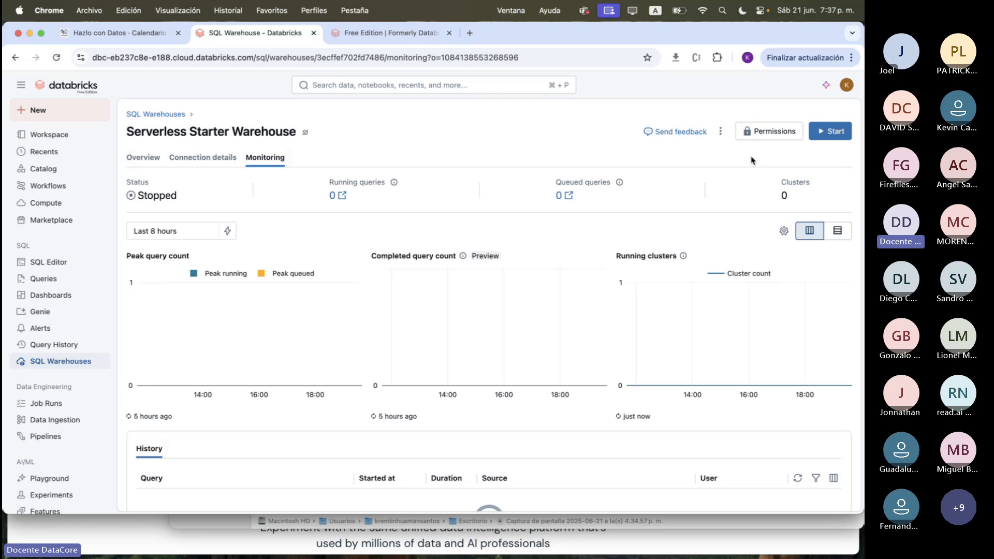
{"action": "left_click", "coordinate": [720, 131]}
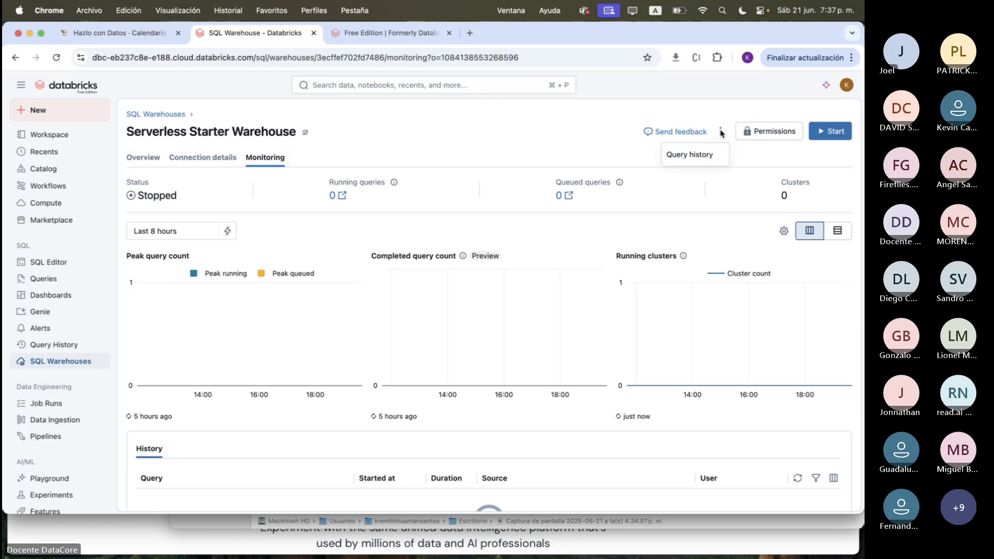
Return to the list of SQL warehouses and highlight the starter warehouse's size
{"action": "left_click", "coordinate": [164, 115]}
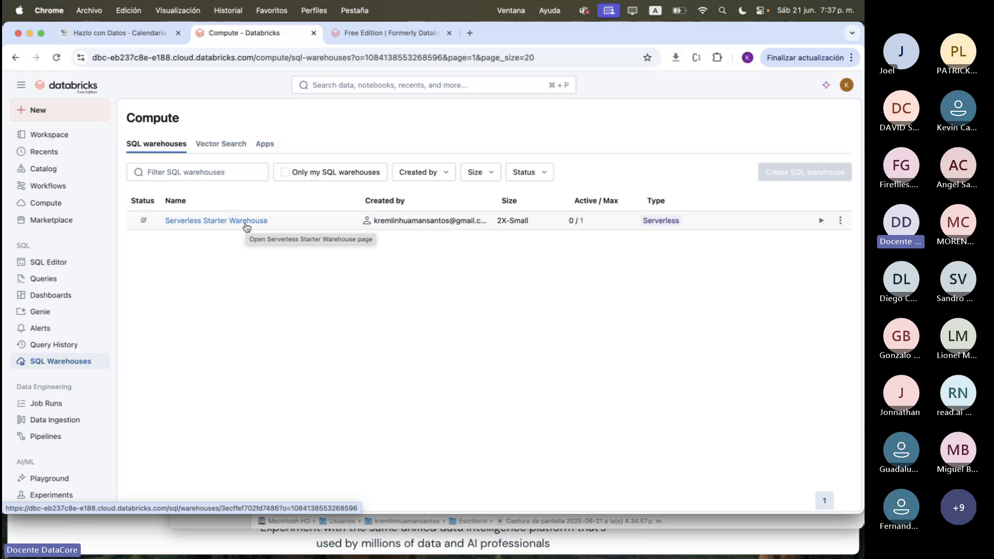
{"action": "double_click", "coordinate": [516, 221]}
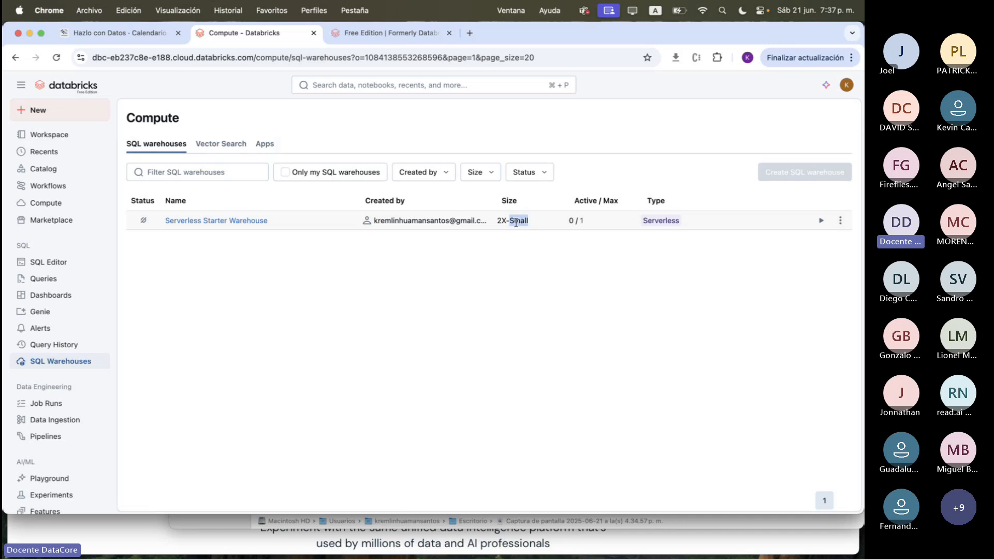
{"action": "double_click", "coordinate": [501, 222]}
{"action": "left_click", "coordinate": [513, 224]}
{"action": "triple_click", "coordinate": [513, 223]}
Open the HolaMundo notebook from the workspace home folder and select the code in its first cell
{"action": "left_click", "coordinate": [66, 137]}
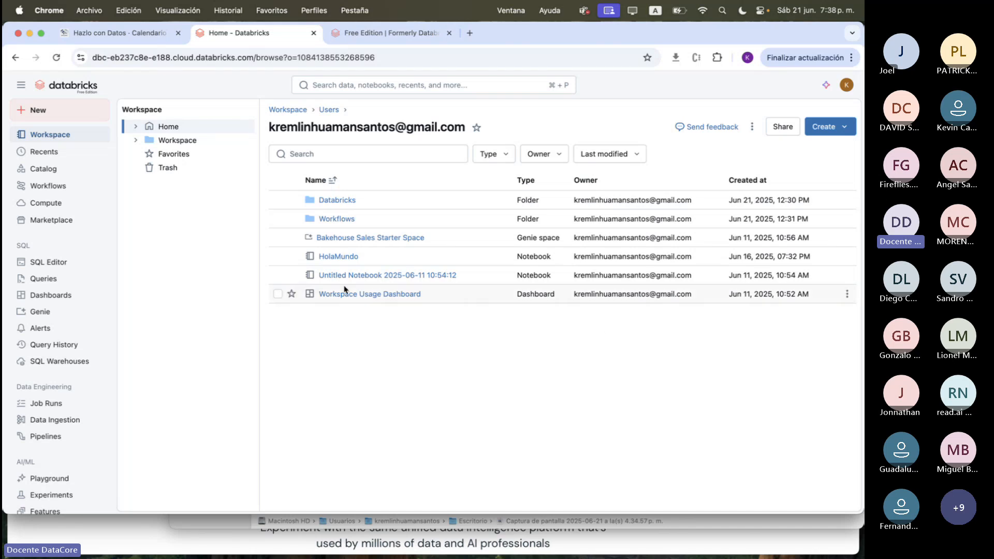
{"action": "left_click", "coordinate": [343, 258]}
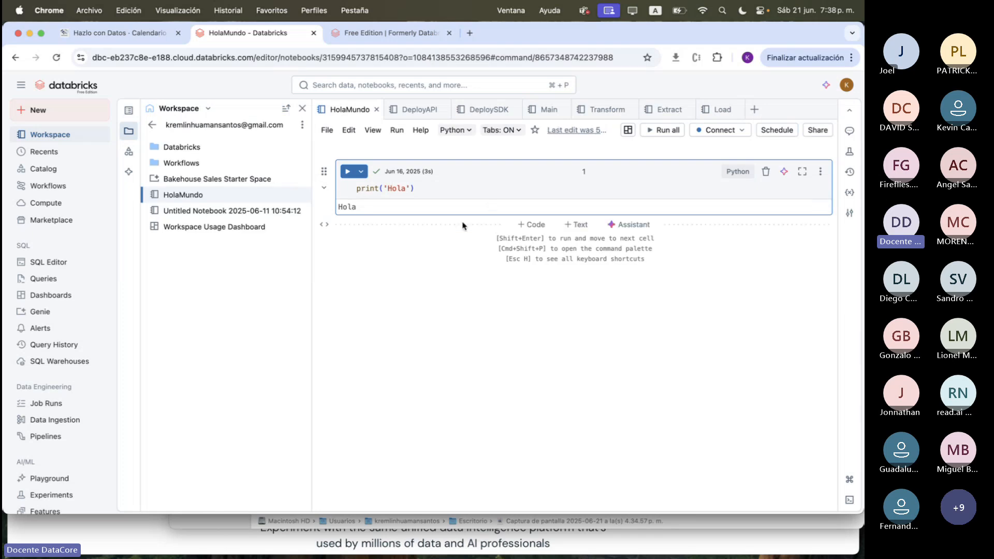
{"action": "left_click", "coordinate": [376, 191]}
{"action": "key", "text": "super+a"}
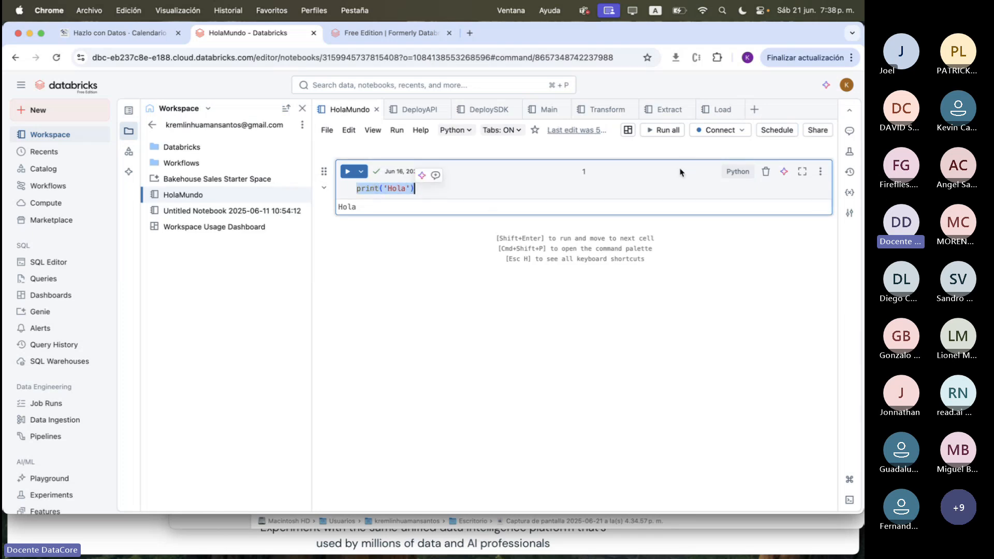
Close the open DeployAPI, DeploySDK, Main, Transform, Extract and Load notebooks, keeping only HolaMundo open
{"action": "left_click", "coordinate": [443, 109]}
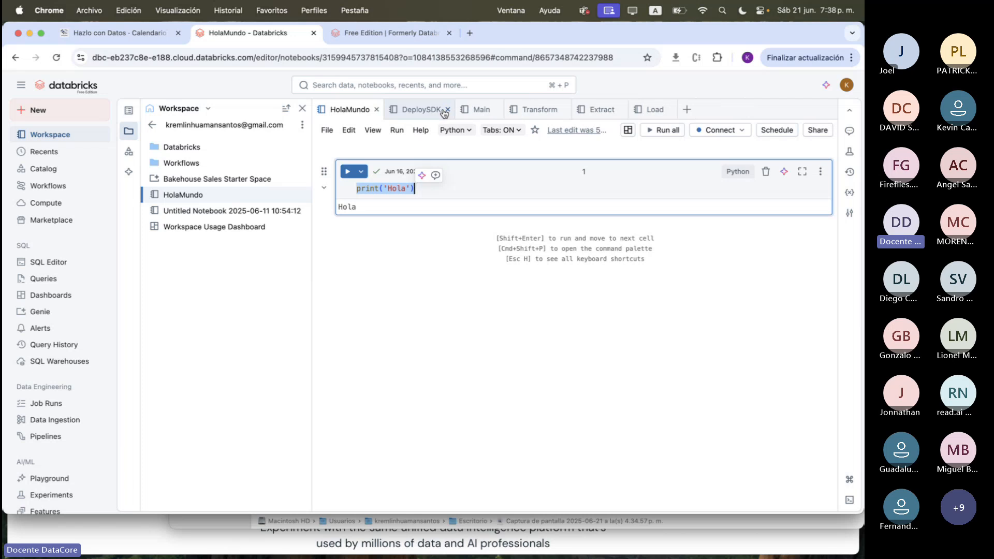
{"action": "left_click", "coordinate": [443, 109]}
{"action": "left_click", "coordinate": [443, 110]}
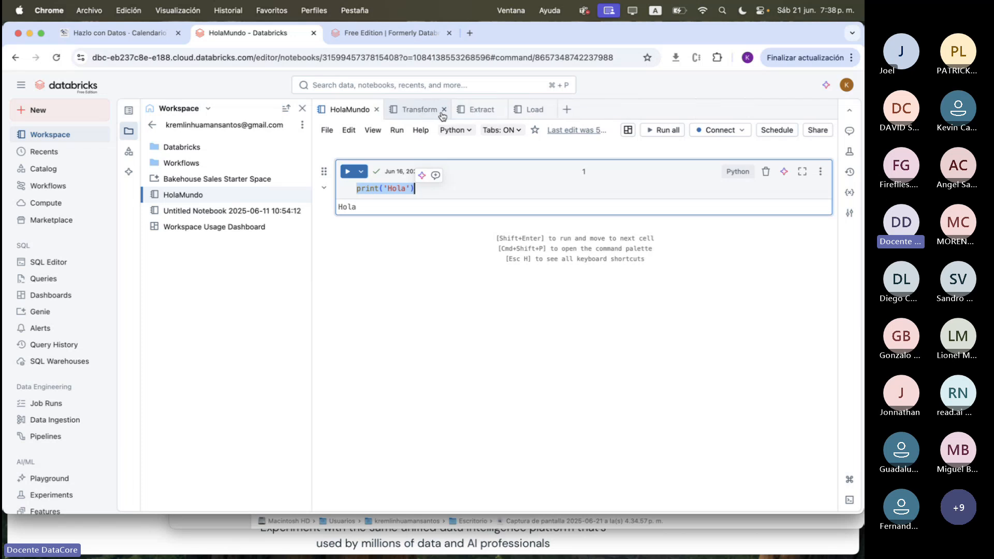
{"action": "left_click", "coordinate": [444, 110]}
{"action": "left_click", "coordinate": [435, 110]}
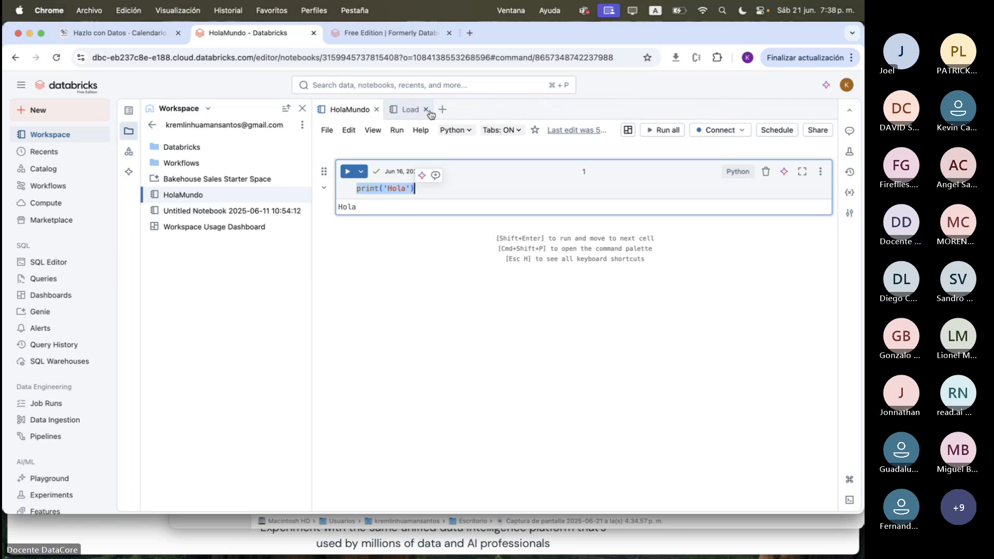
{"action": "left_click", "coordinate": [426, 110]}
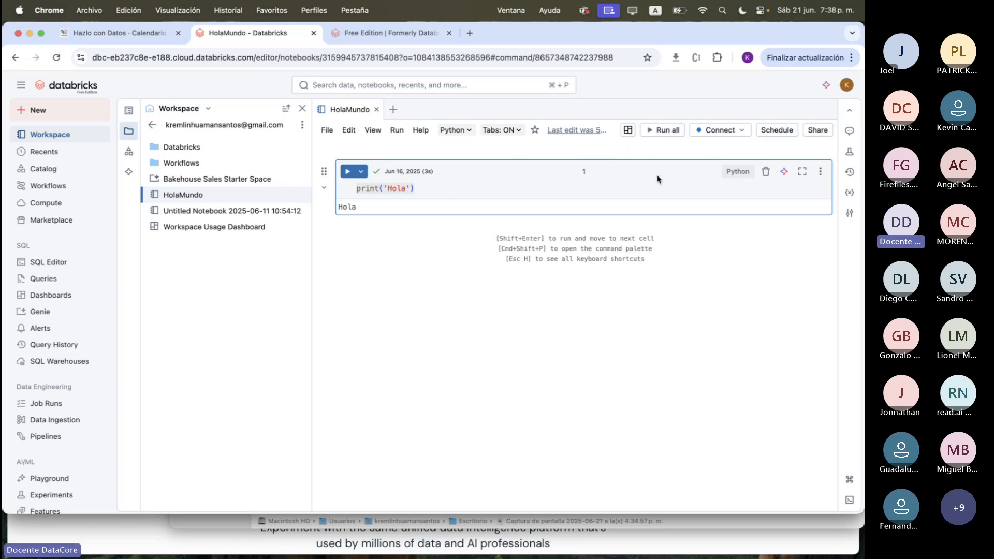
Connect the HolaMundo notebook to Serverless compute and run its print('Hola') cell
{"action": "left_click", "coordinate": [719, 138]}
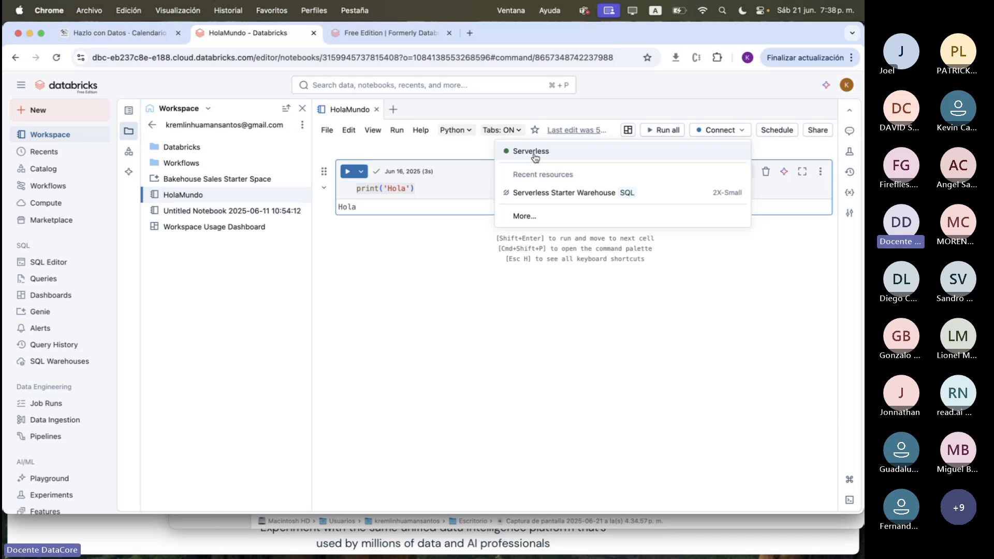
{"action": "left_click", "coordinate": [535, 153]}
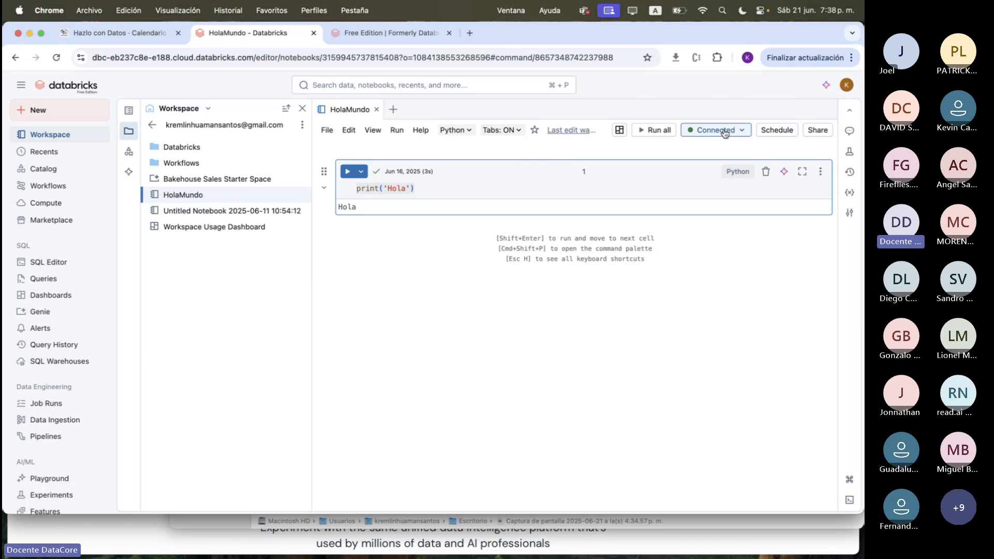
{"action": "left_click", "coordinate": [452, 190]}
{"action": "key", "text": "shift+Return"}
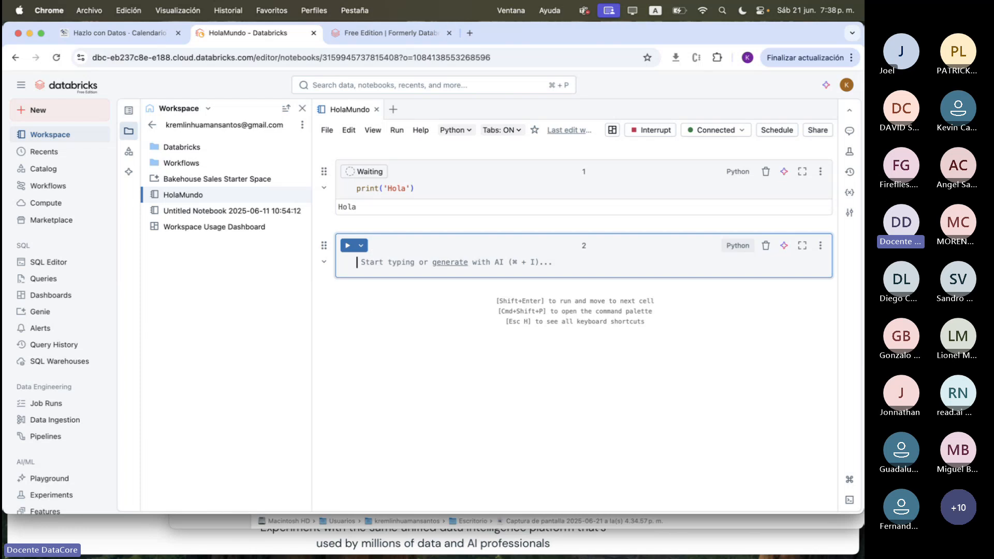
Examine the notebook's compute connection options, the first cell's run time and the workspace's feature list
{"action": "left_click", "coordinate": [727, 133]}
{"action": "mouse_move", "coordinate": [609, 179]}
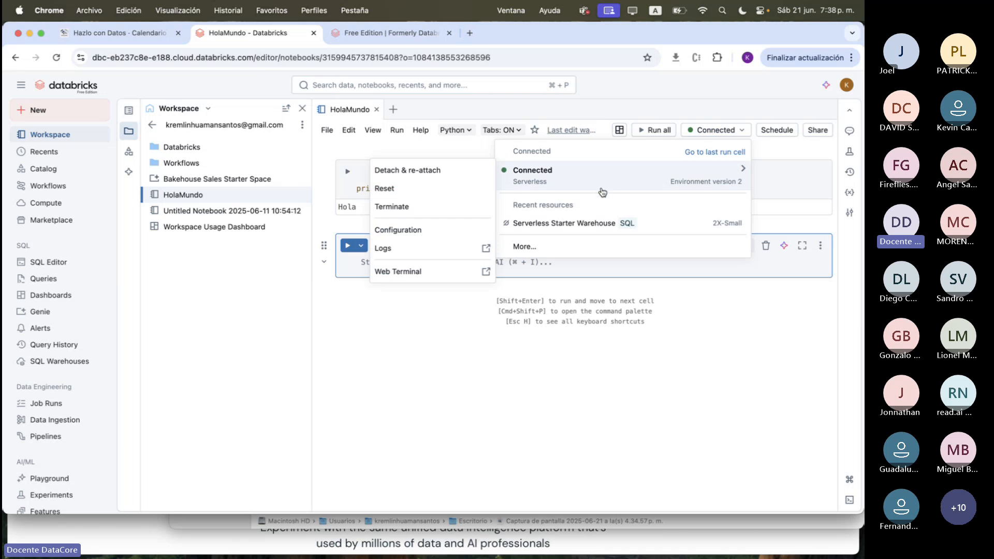
{"action": "left_click", "coordinate": [580, 243]}
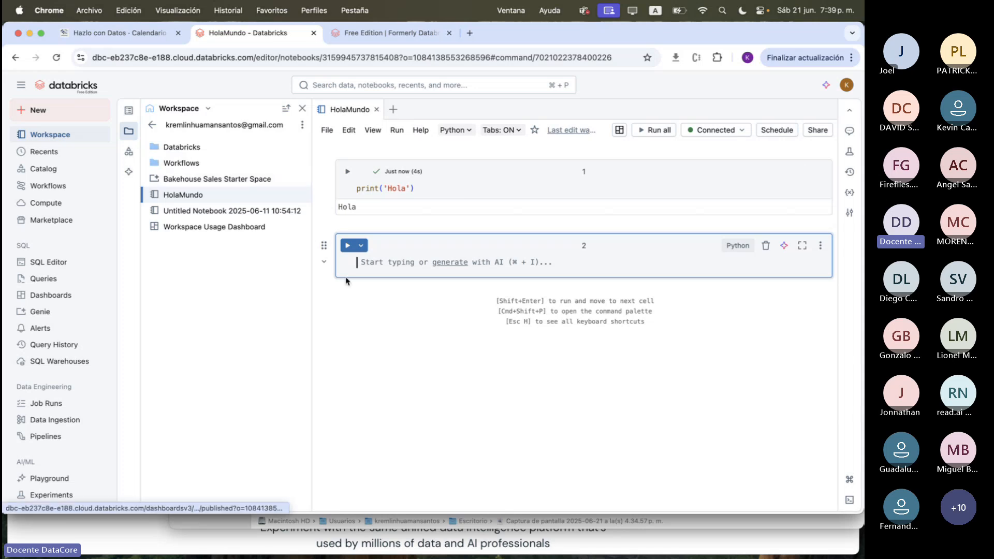
{"action": "mouse_move", "coordinate": [353, 288]}
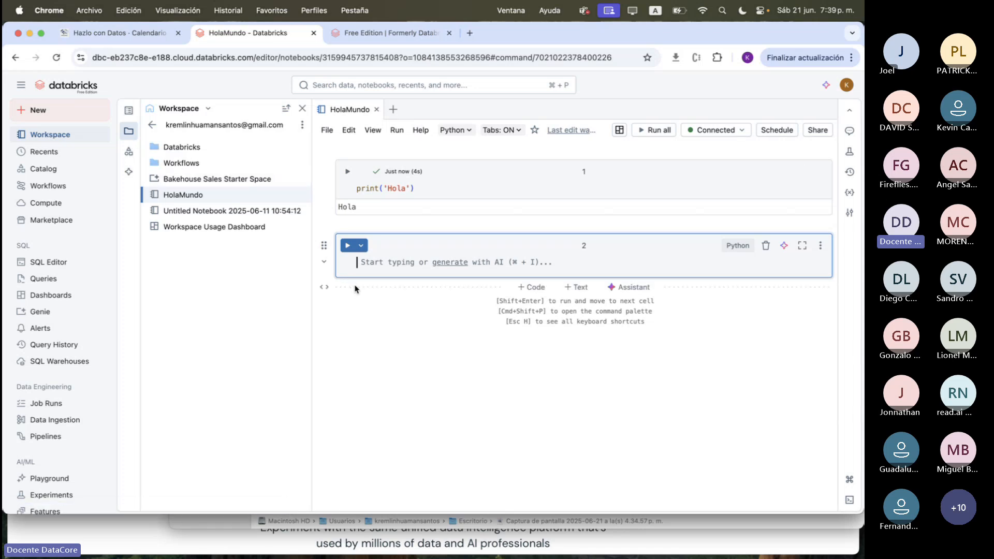
{"action": "left_click", "coordinate": [714, 131]}
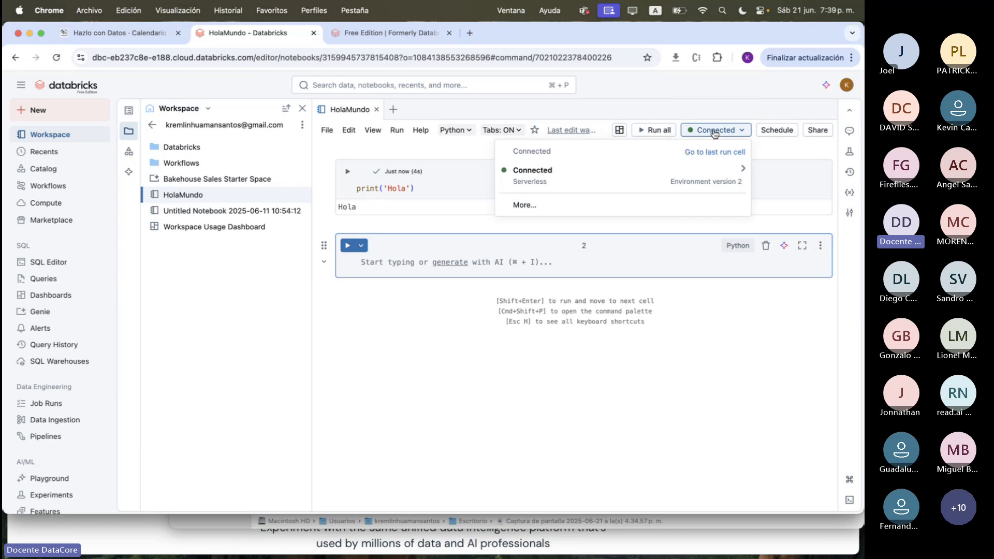
{"action": "left_click", "coordinate": [416, 187]}
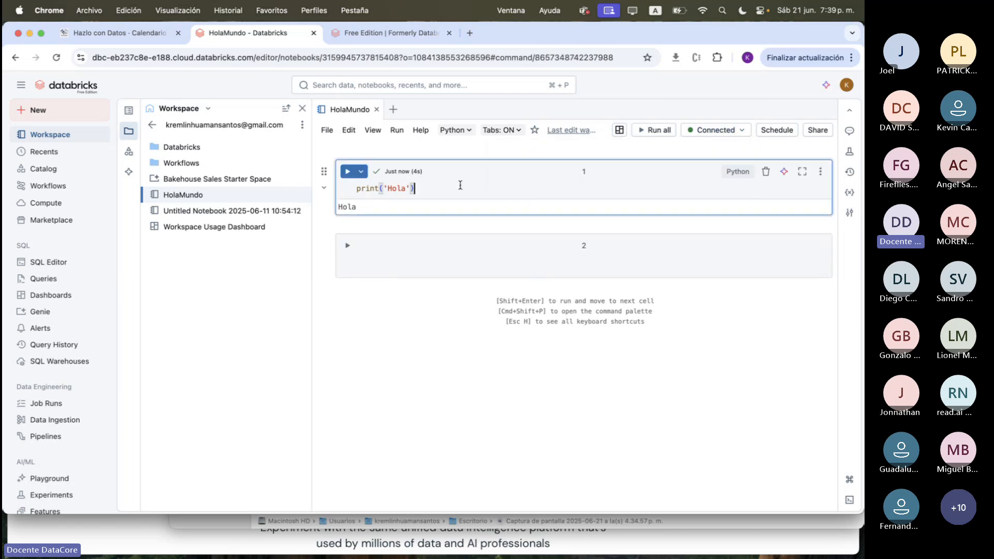
{"action": "triple_click", "coordinate": [415, 172]}
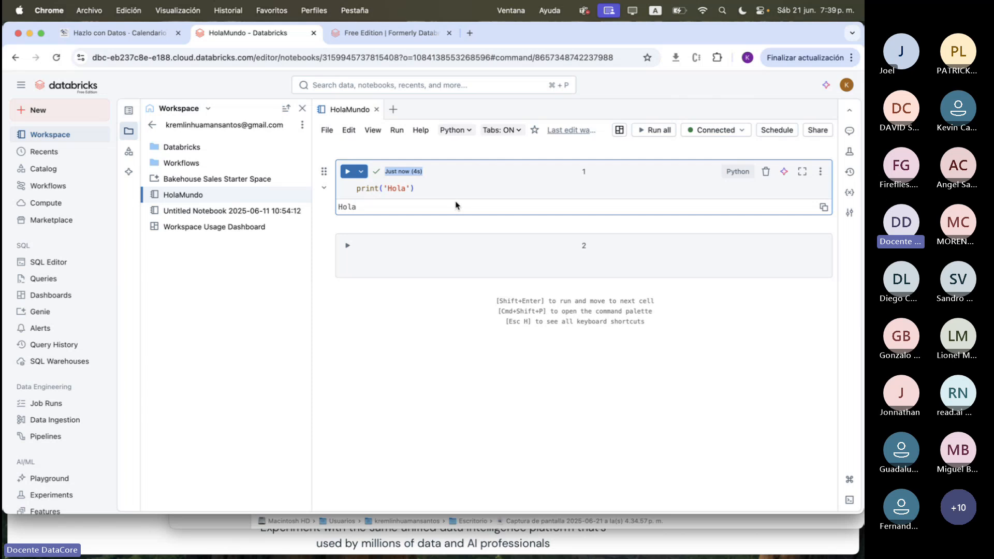
{"action": "left_click", "coordinate": [453, 187]}
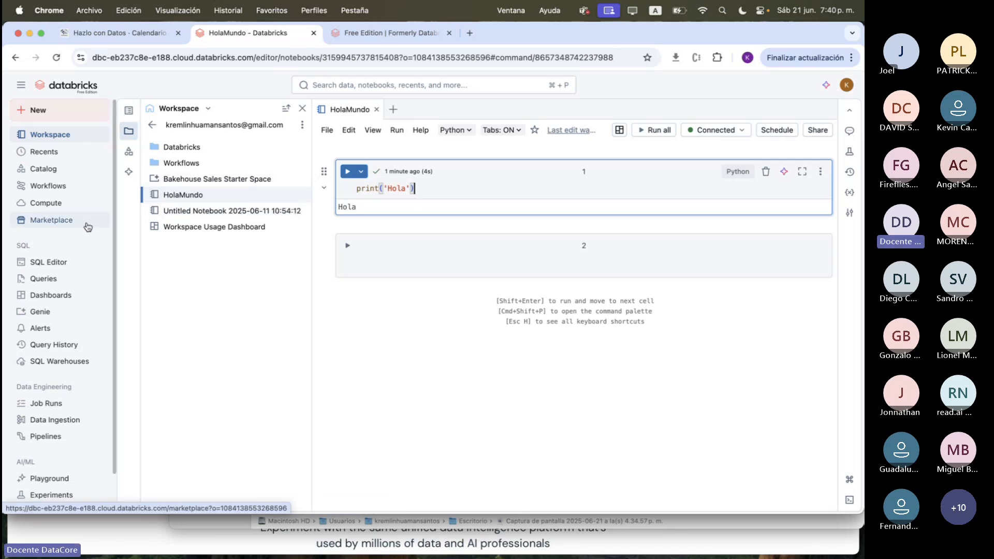
{"action": "scroll", "coordinate": [88, 222], "scroll_direction": "down", "scroll_amount": 2}
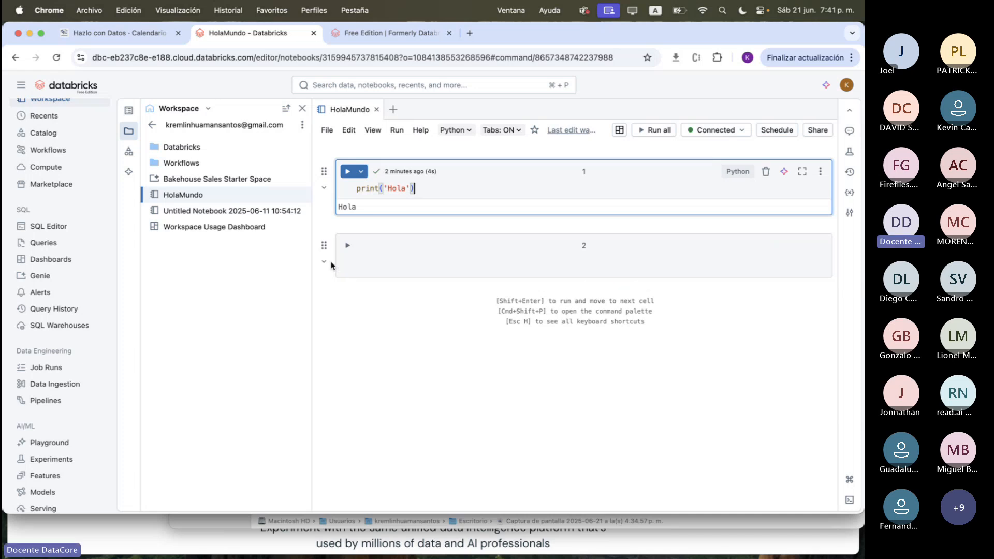
Look inside the ETL subfolder of Workflows, and create a new notebook in the Workflows folder
{"action": "left_click", "coordinate": [192, 164]}
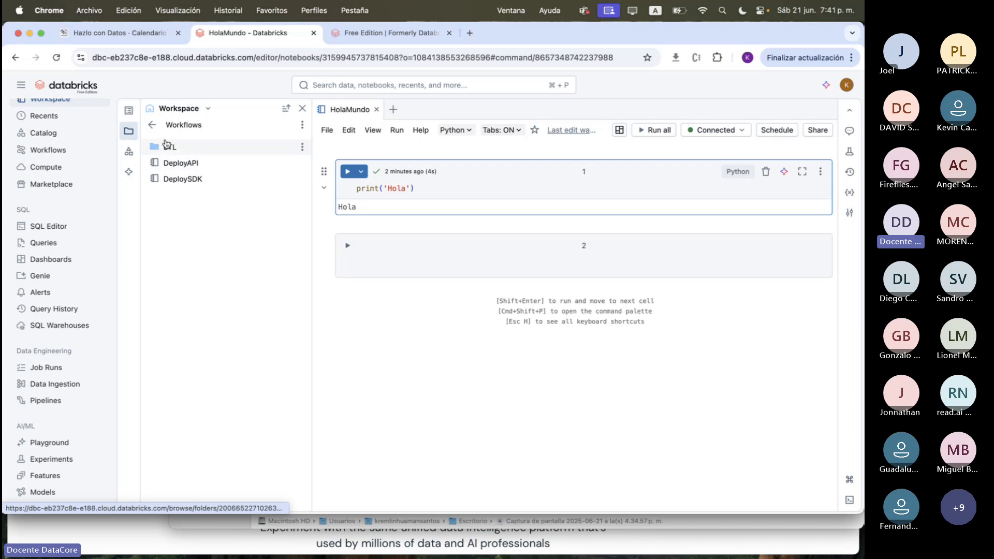
{"action": "left_click", "coordinate": [181, 150]}
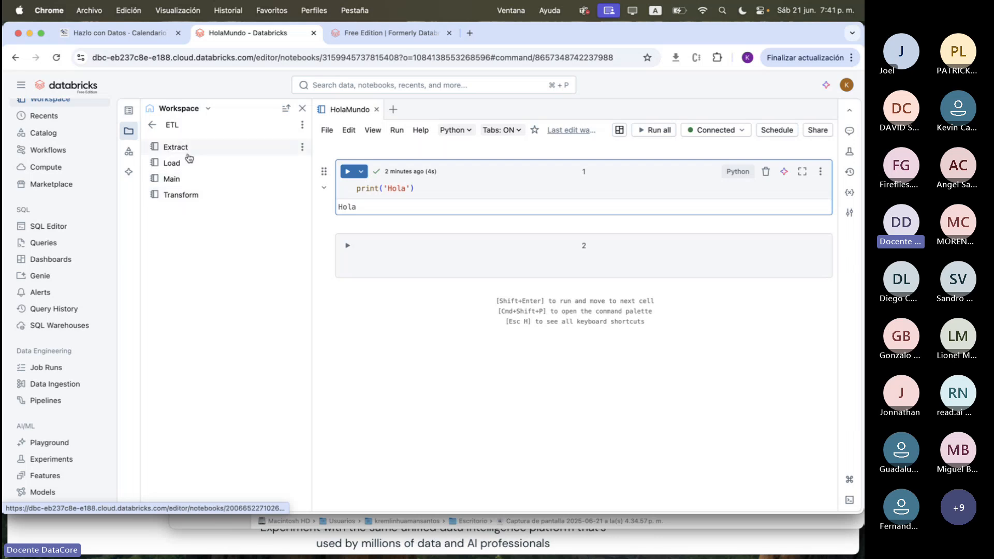
{"action": "left_click", "coordinate": [151, 125]}
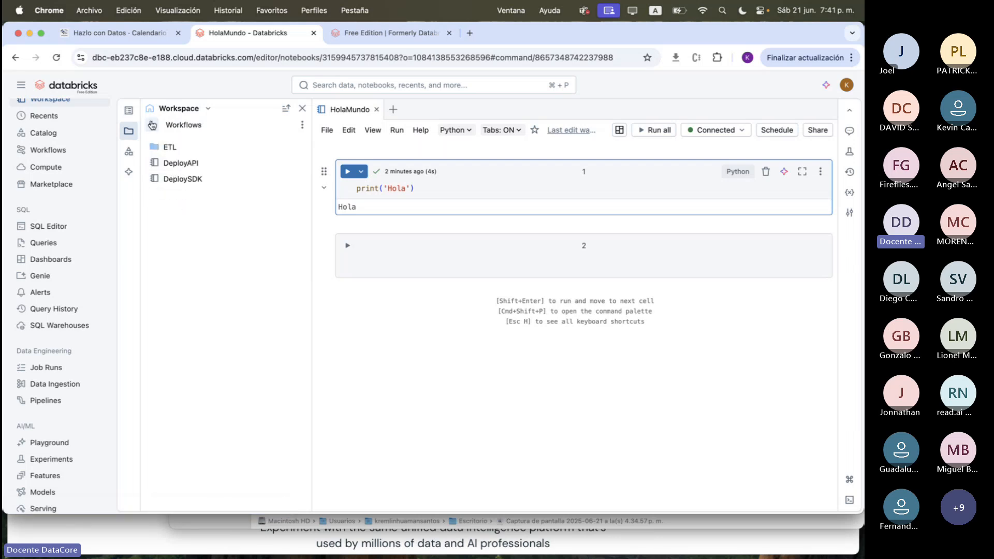
{"action": "left_click", "coordinate": [302, 125]}
{"action": "mouse_move", "coordinate": [325, 170]}
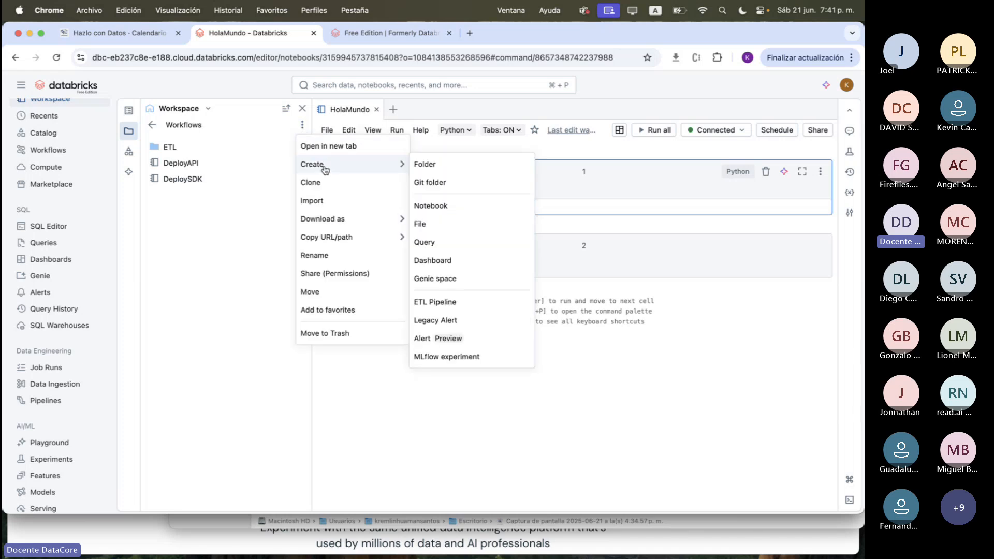
{"action": "left_click", "coordinate": [441, 207]}
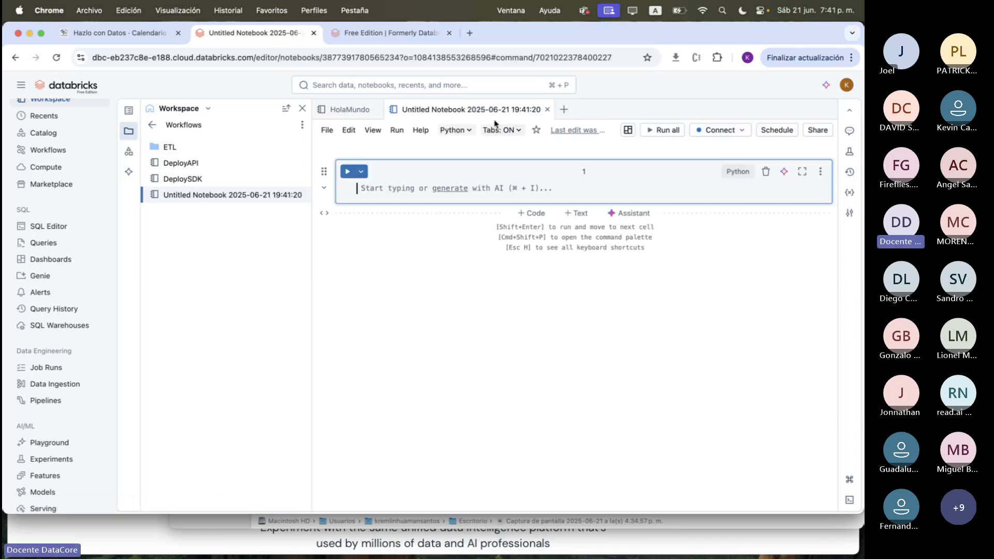
Rename the new untitled notebook as Extract and enter print("extract") in its first cell
{"action": "left_click", "coordinate": [470, 110]}
{"action": "triple_click", "coordinate": [470, 111]}
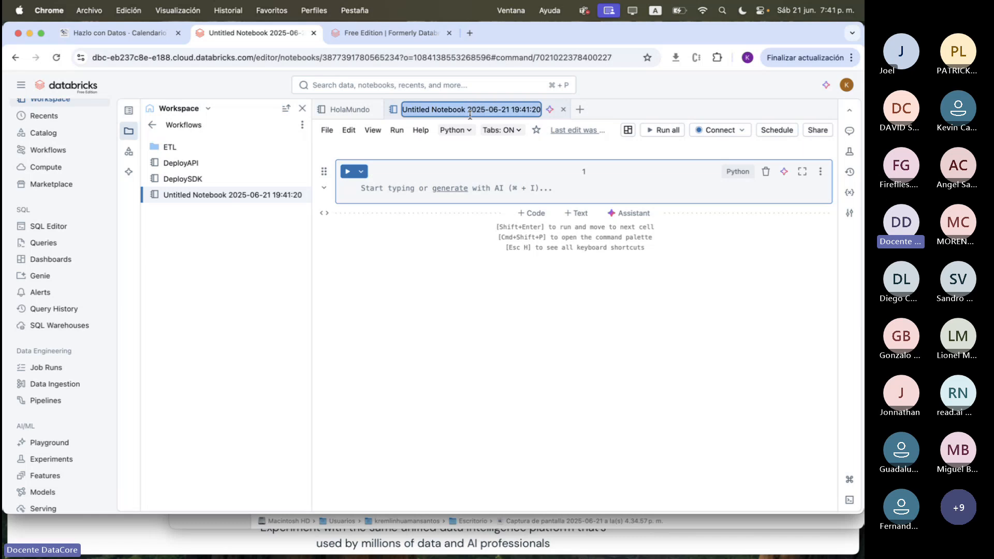
{"action": "type", "text": "Ext"}
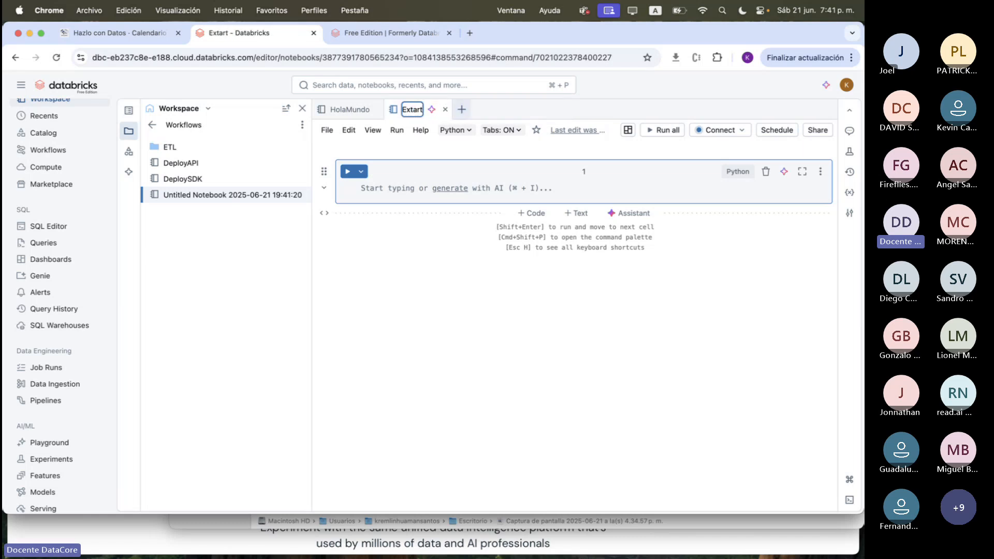
{"action": "type", "text": "ract"}
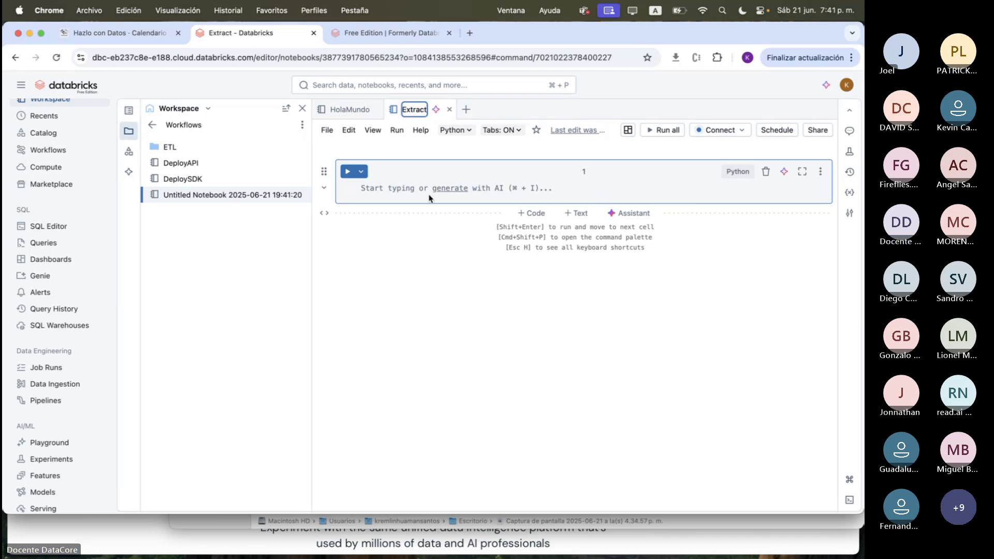
{"action": "left_click", "coordinate": [408, 196]}
{"action": "type", "text": "print"}
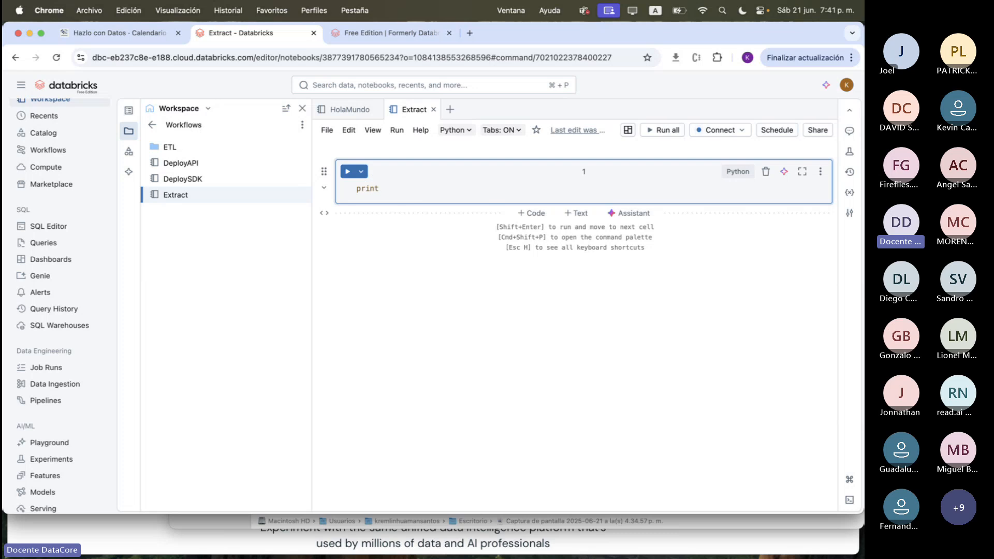
{"action": "type", "text": "(\"extract\""}
{"action": "left_click", "coordinate": [443, 259]}
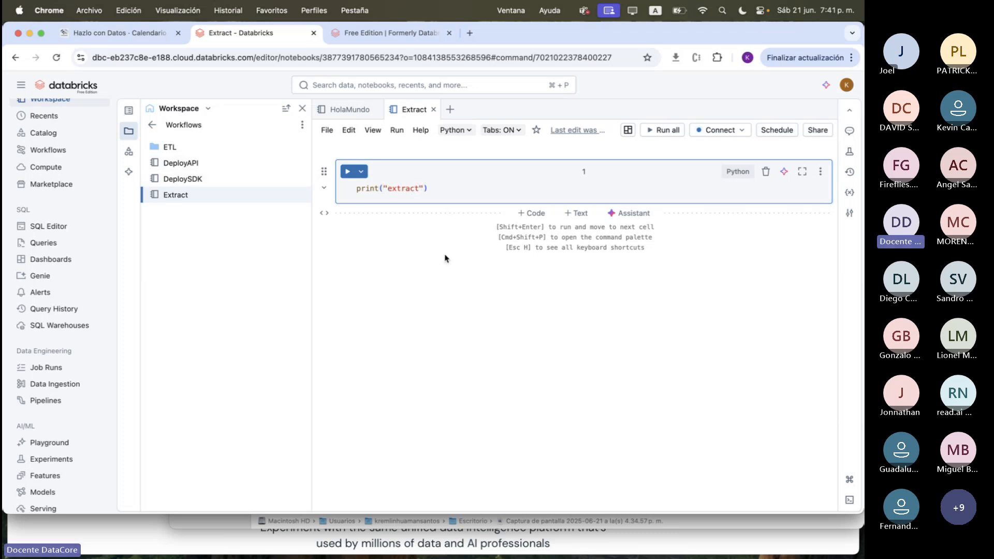
Create another notebook in the Workflows folder and name it Transform
{"action": "left_click", "coordinate": [302, 125]}
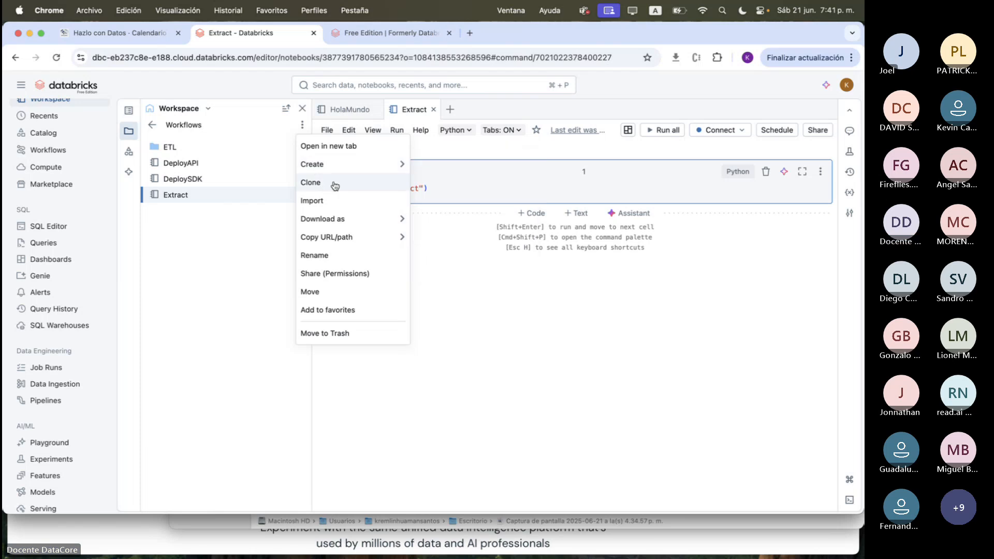
{"action": "mouse_move", "coordinate": [372, 173]}
{"action": "left_click", "coordinate": [441, 206]}
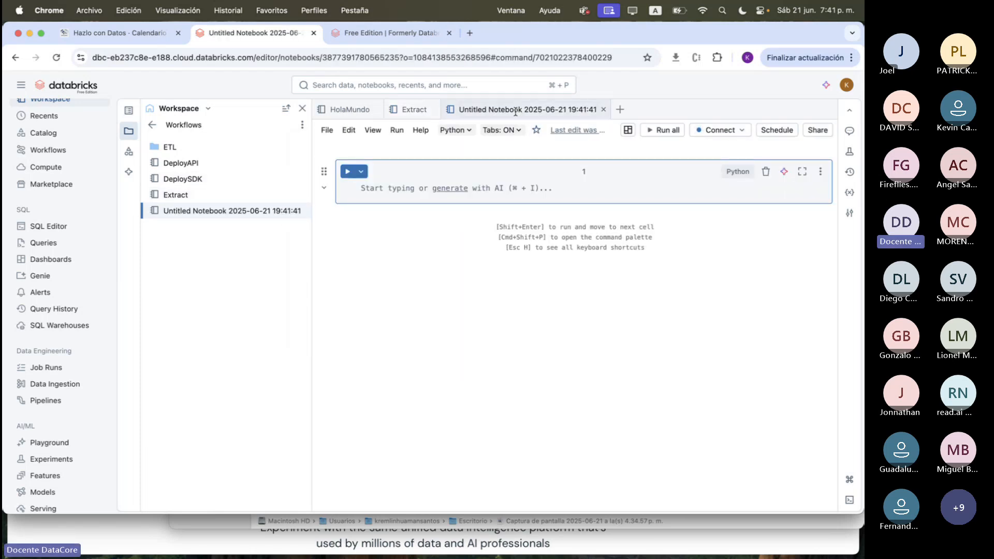
{"action": "left_click", "coordinate": [514, 110]}
{"action": "triple_click", "coordinate": [514, 110]}
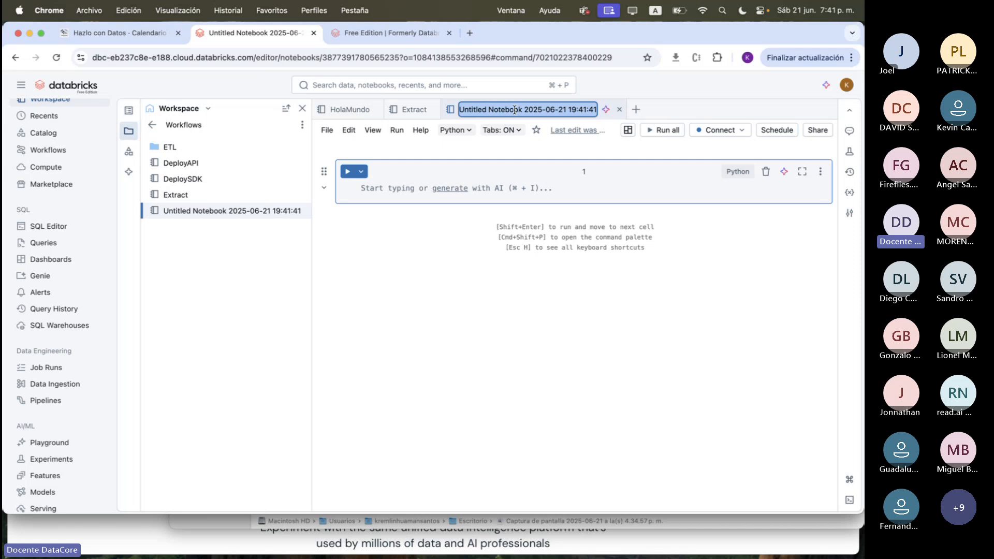
{"action": "type", "text": "tr"}
{"action": "key", "text": "BackSpace"}
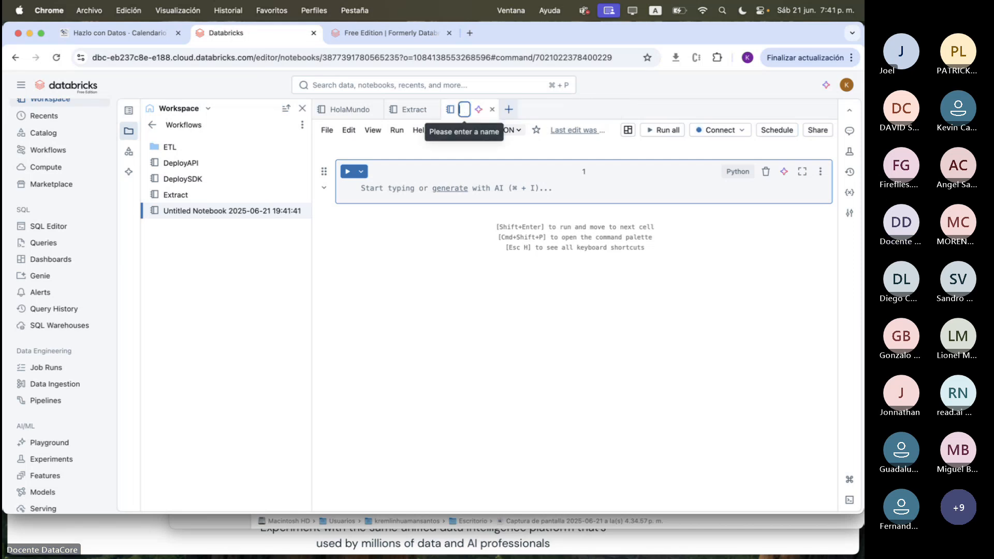
{"action": "type", "text": "Transfo"}
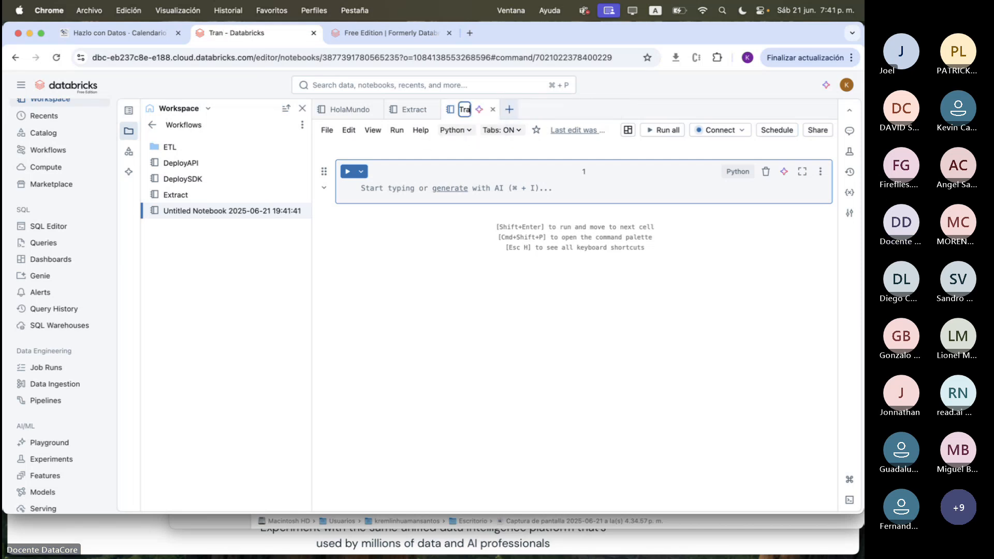
{"action": "type", "text": "rm"}
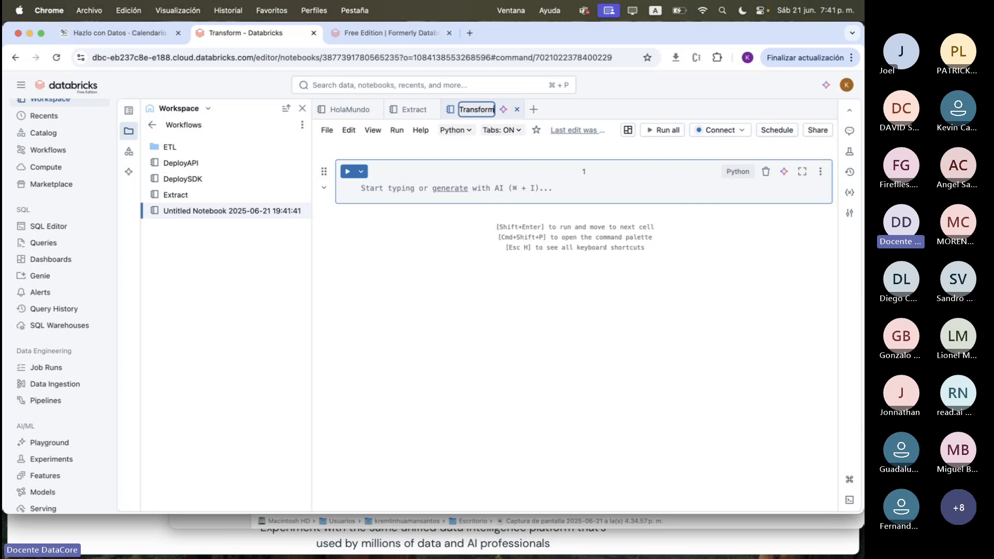
{"action": "key", "text": "Return"}
Enter print("Transform") in the first cell of the Transform notebook
{"action": "left_click", "coordinate": [473, 186]}
{"action": "type", "text": "primt("}
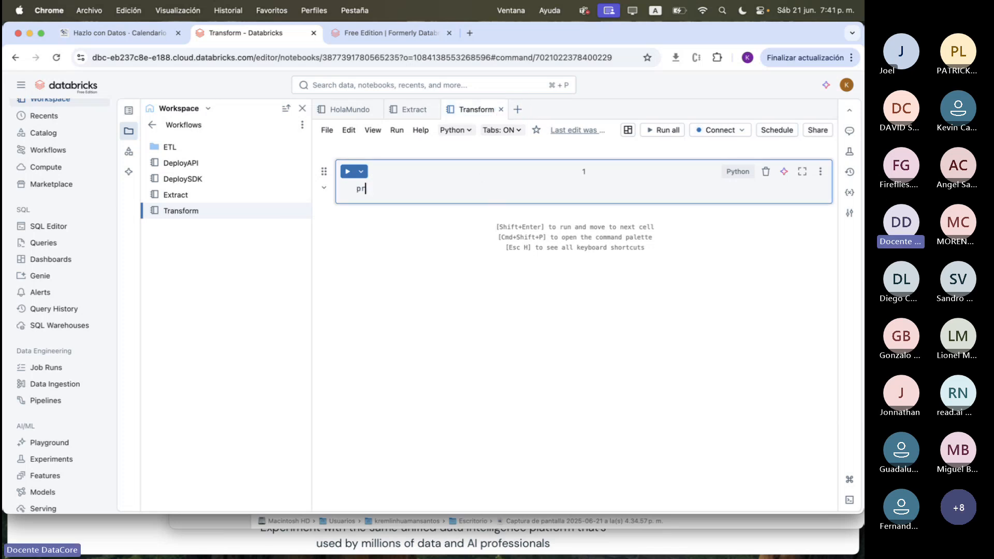
{"action": "key", "text": "BackSpace"}
{"action": "key", "text": "BackSpace"}
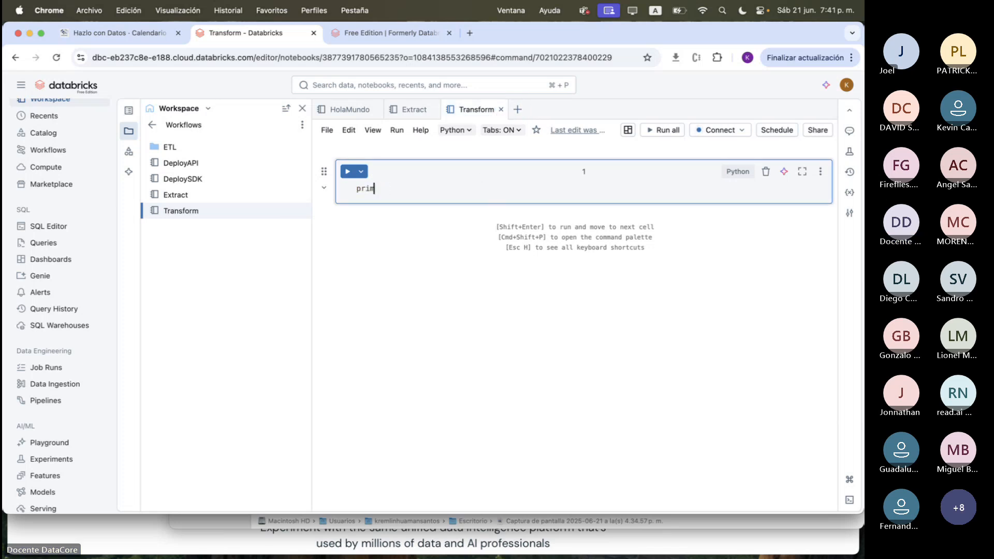
{"action": "type", "text": "t(\""}
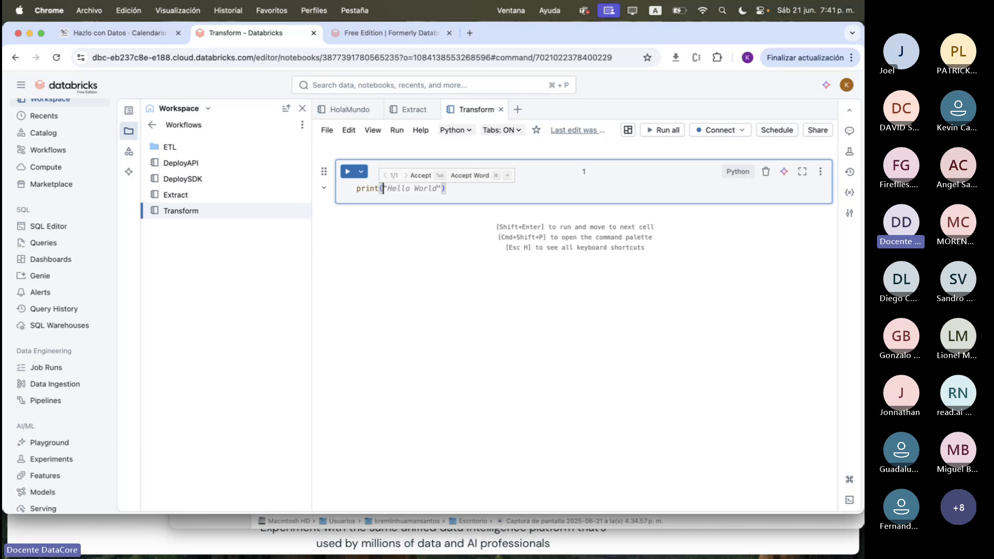
{"action": "type", "text": "Tran"}
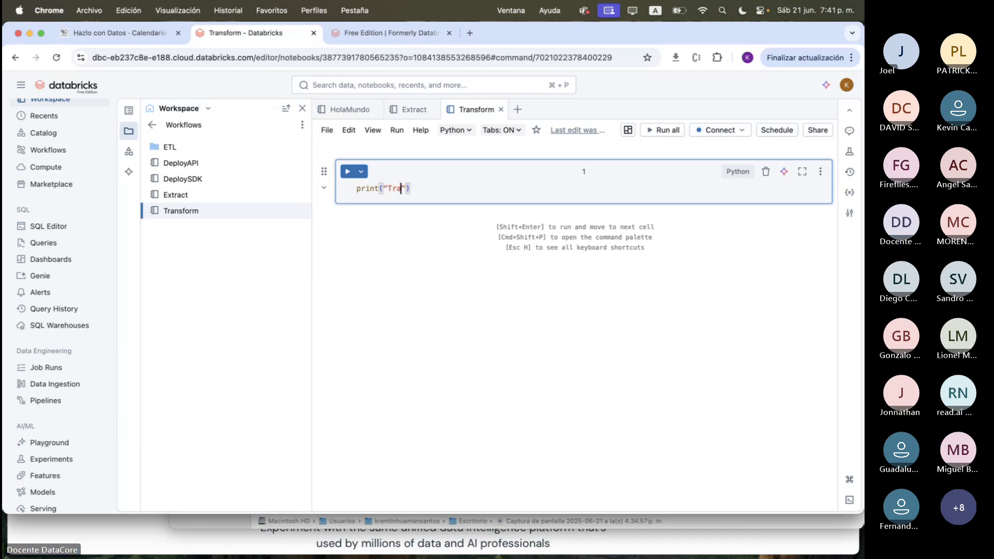
{"action": "type", "text": "sform"}
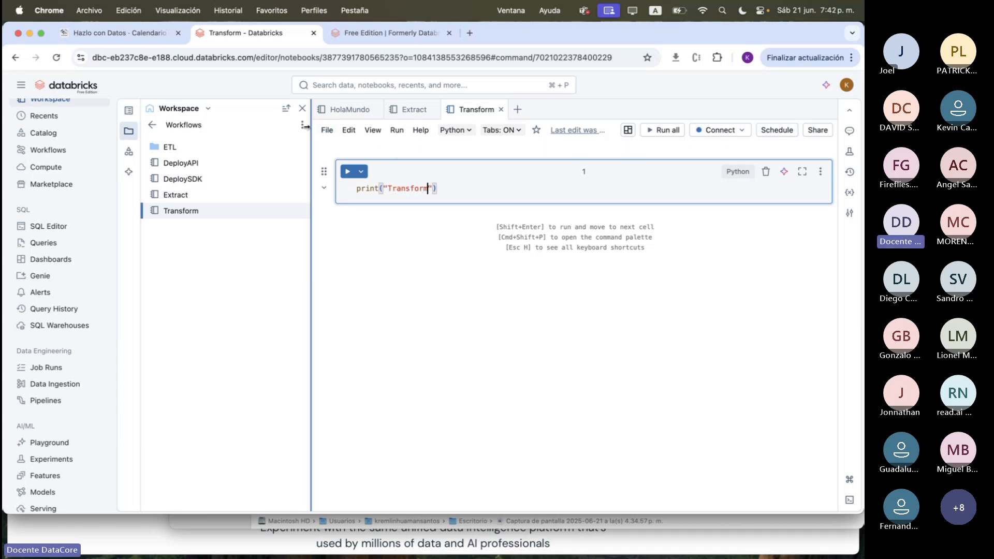
Create a third notebook in the Workflows folder and name it Load
{"action": "left_click", "coordinate": [302, 126]}
{"action": "mouse_move", "coordinate": [321, 164]}
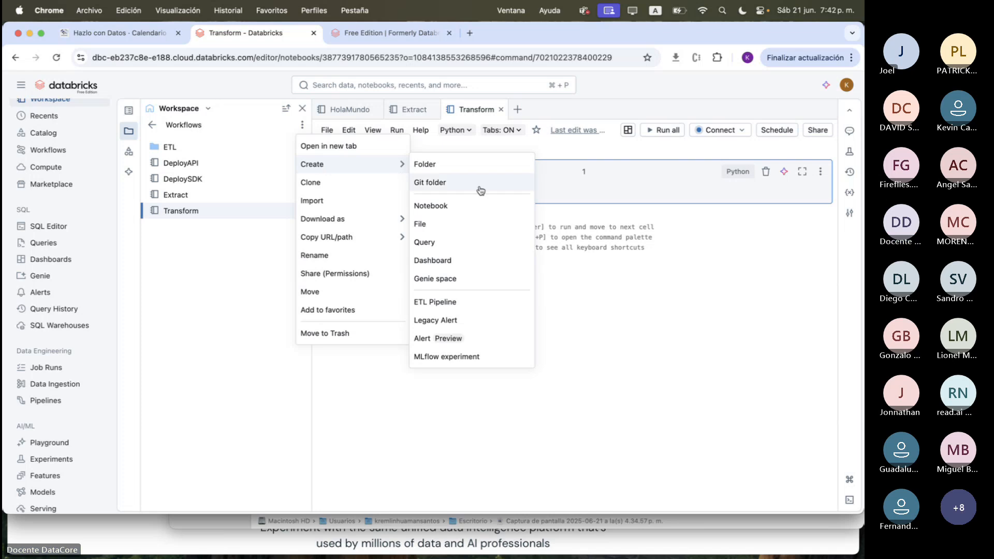
{"action": "left_click", "coordinate": [457, 211]}
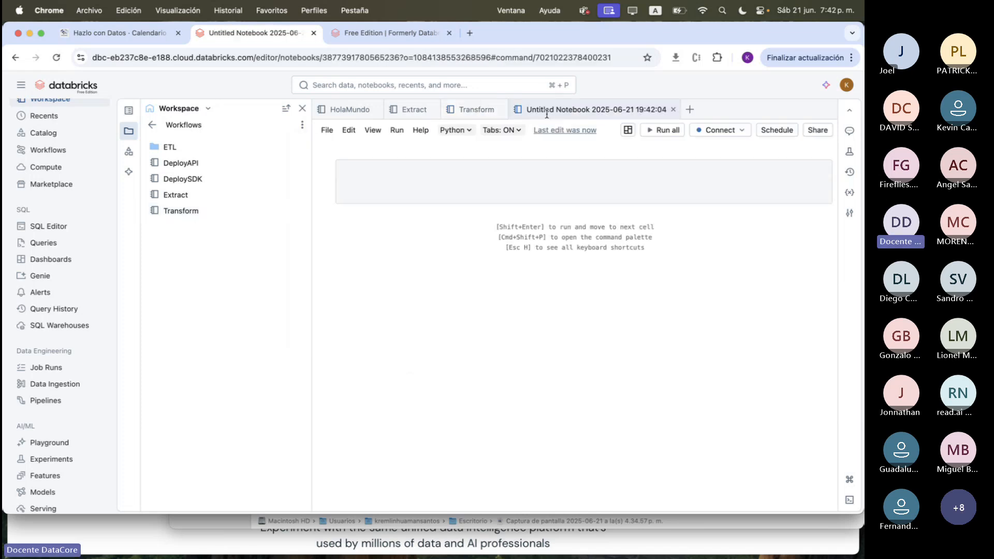
{"action": "type", "text": "Load"}
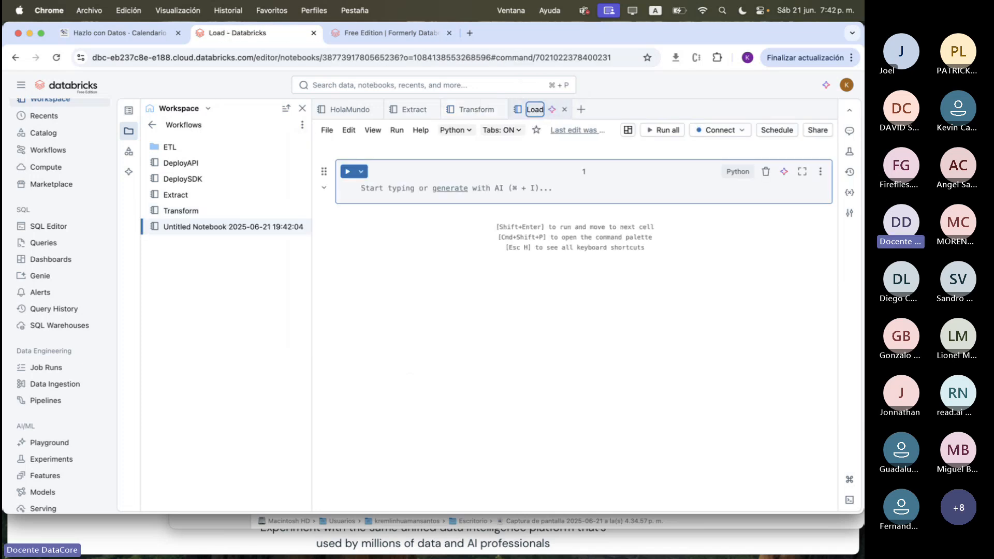
{"action": "key", "text": "Return"}
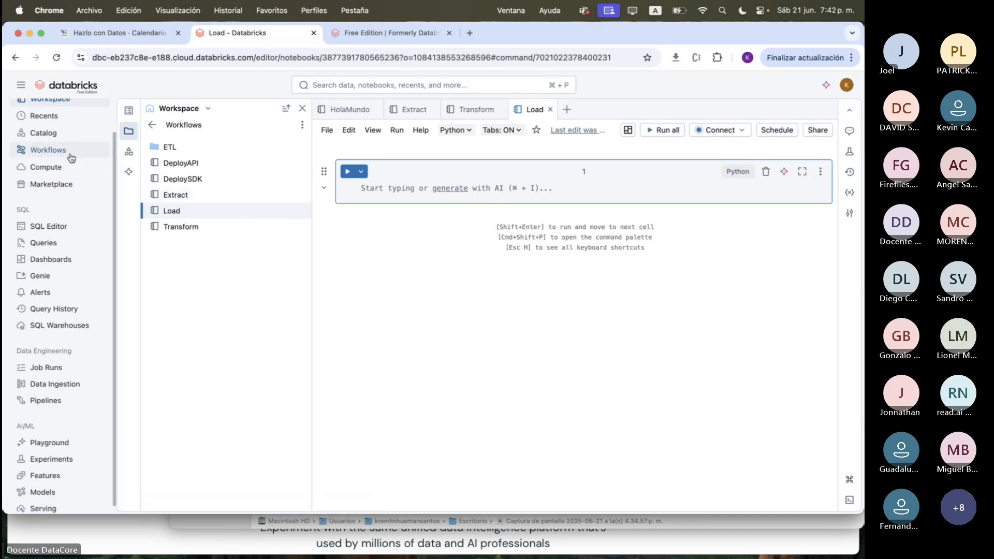
Go to the Workflows page listing jobs and pipelines, and create a new job
{"action": "scroll", "coordinate": [82, 171], "scroll_direction": "up", "scroll_amount": 2}
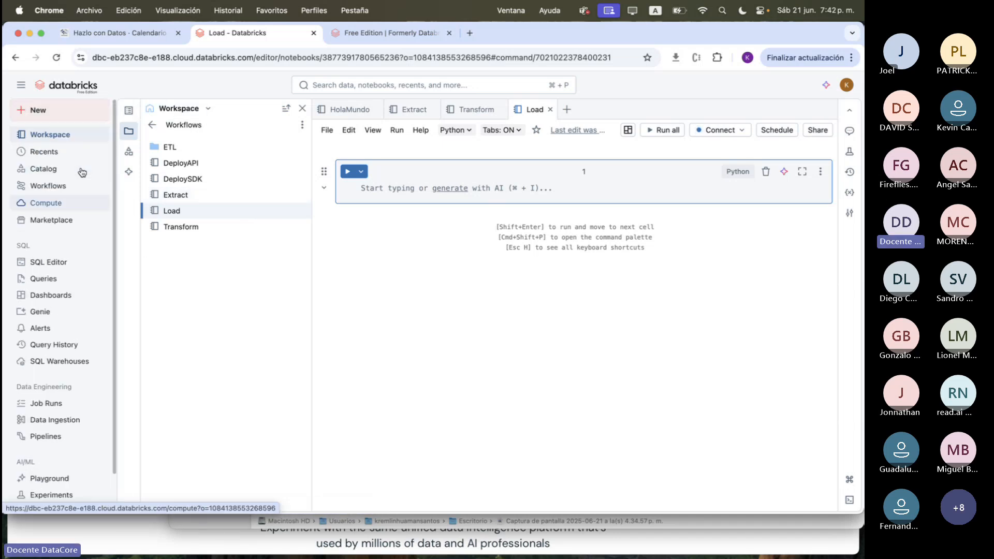
{"action": "left_click", "coordinate": [48, 190]}
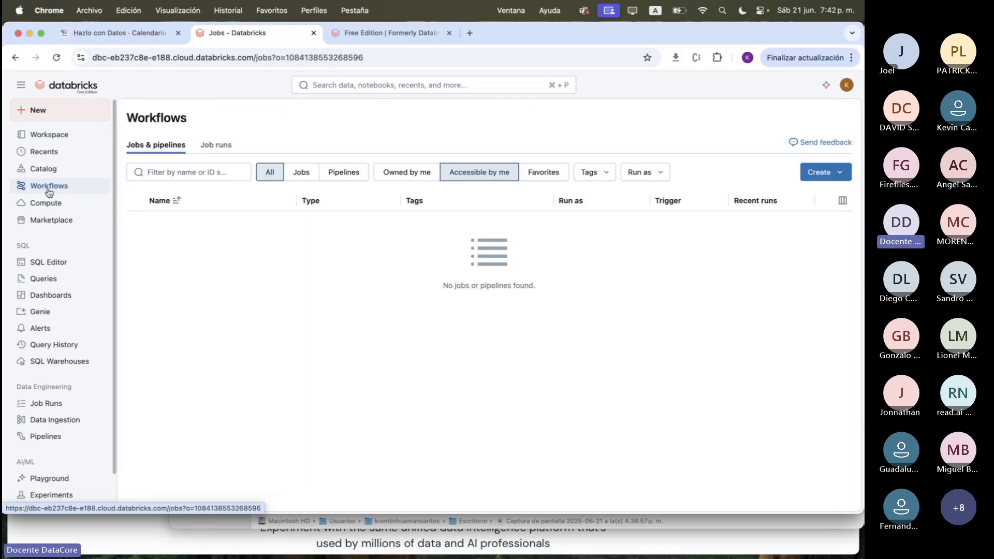
{"action": "left_click", "coordinate": [841, 177]}
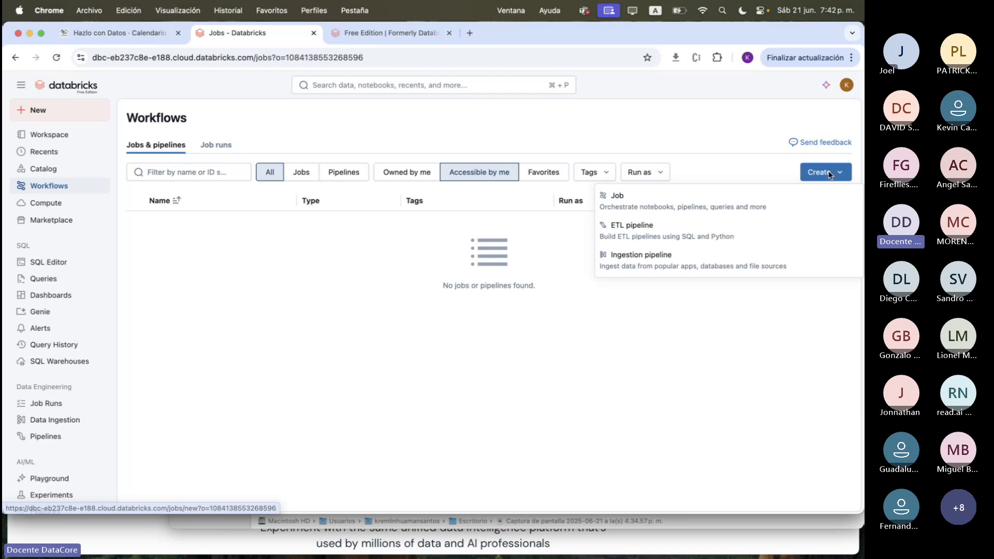
{"action": "left_click", "coordinate": [676, 207]}
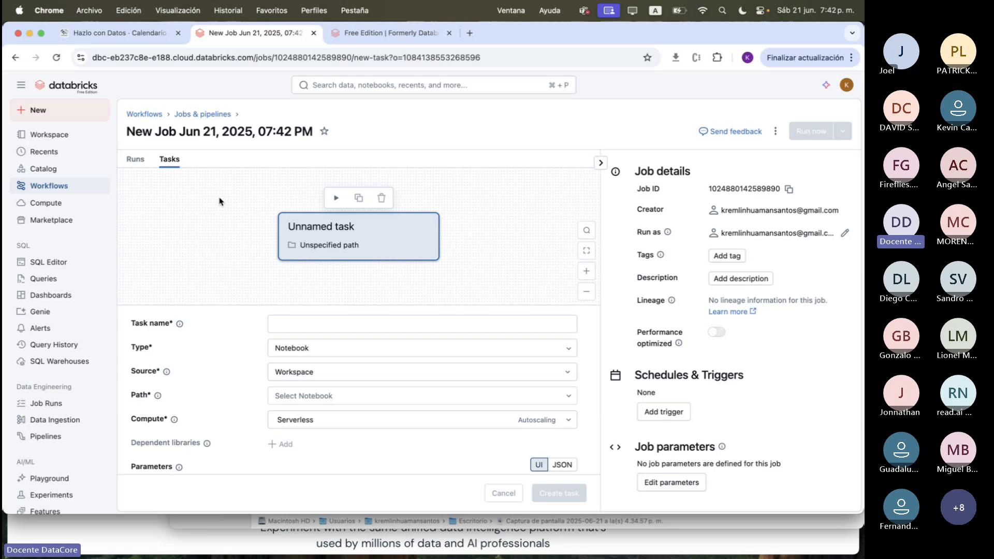
Examine the new job's task canvas and its details, including the job ID, creator and run-as account
{"action": "scroll", "coordinate": [287, 293], "scroll_direction": "down", "scroll_amount": 3}
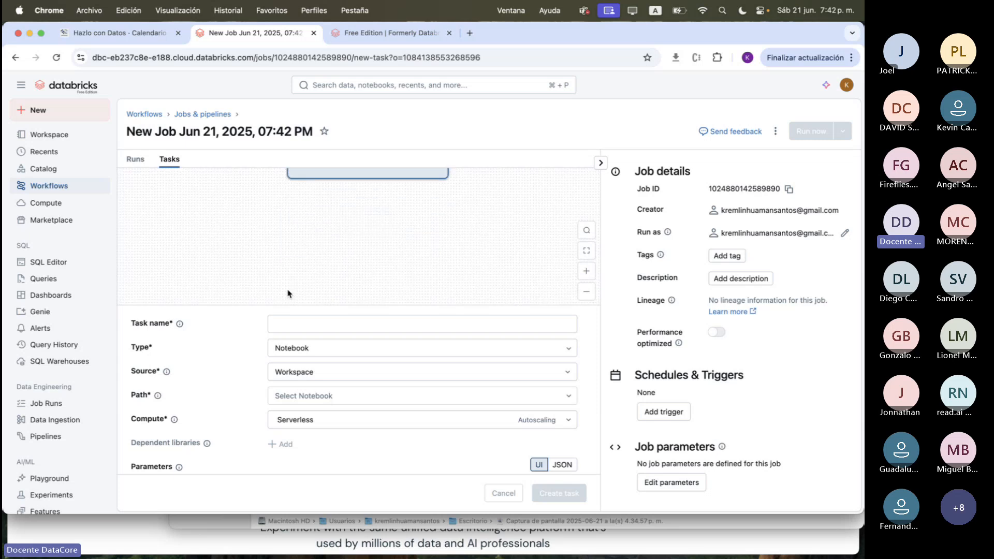
{"action": "scroll", "coordinate": [288, 294], "scroll_direction": "up", "scroll_amount": 3}
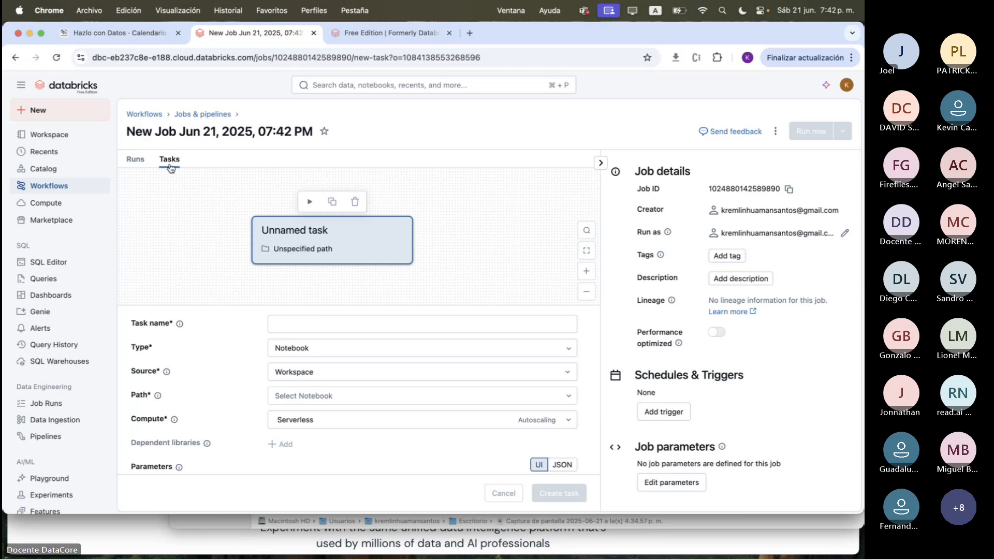
{"action": "scroll", "coordinate": [423, 395], "scroll_direction": "down", "scroll_amount": 3}
{"action": "scroll", "coordinate": [423, 395], "scroll_direction": "up", "scroll_amount": 3}
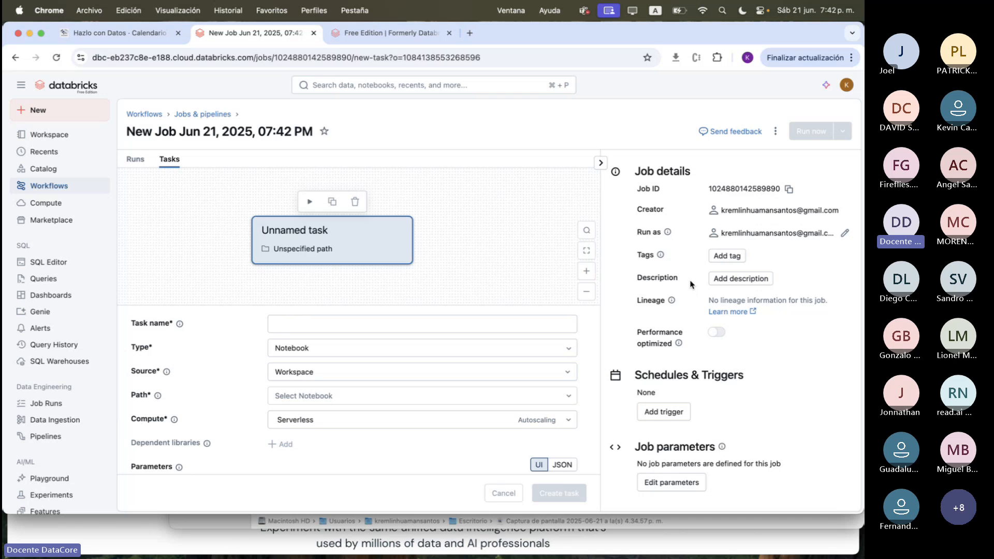
{"action": "double_click", "coordinate": [734, 188]}
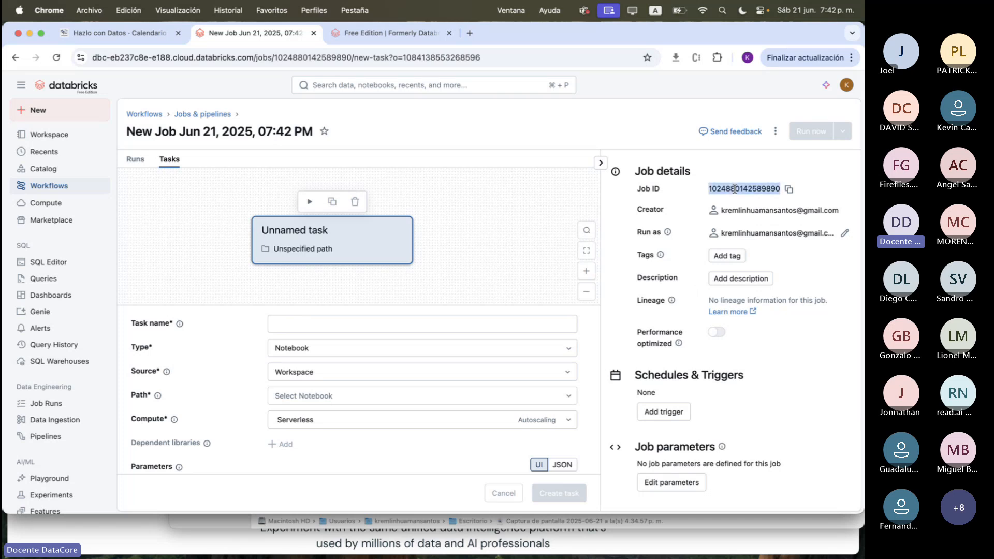
{"action": "double_click", "coordinate": [665, 172]}
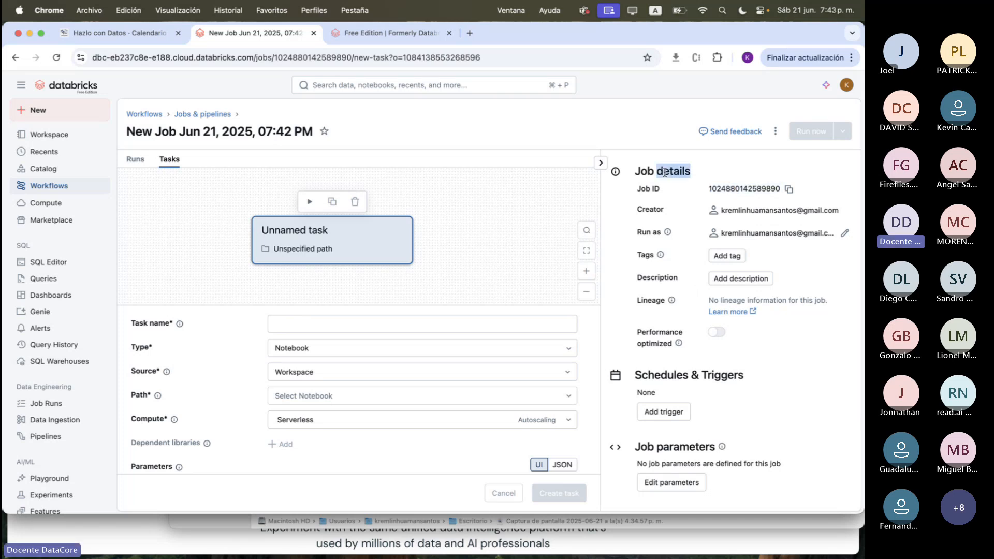
{"action": "double_click", "coordinate": [743, 213]}
{"action": "left_click", "coordinate": [750, 236]}
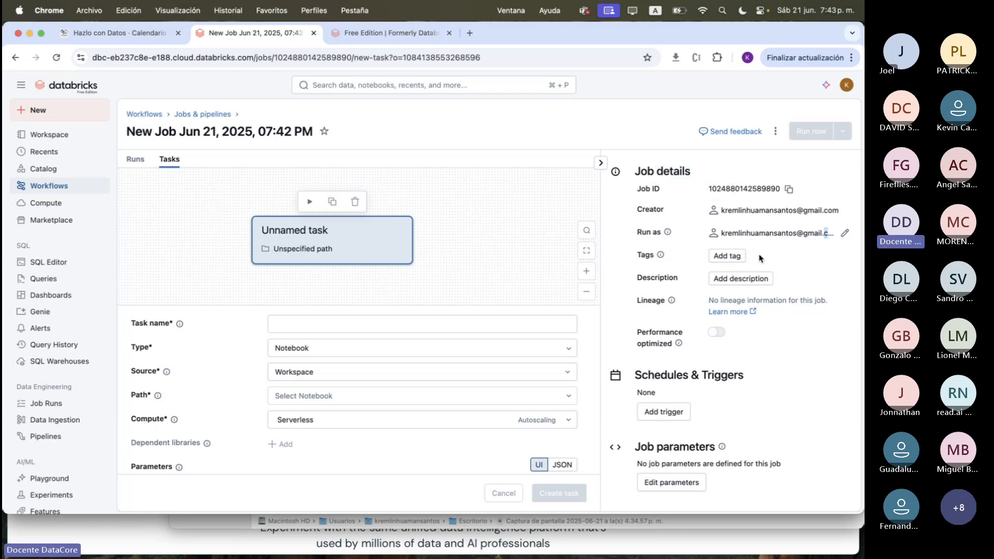
Review the job's schedules, parameters, notifications and permissions, and expand its advanced settings to check queueing and concurrent runs
{"action": "scroll", "coordinate": [716, 249], "scroll_direction": "down", "scroll_amount": 1}
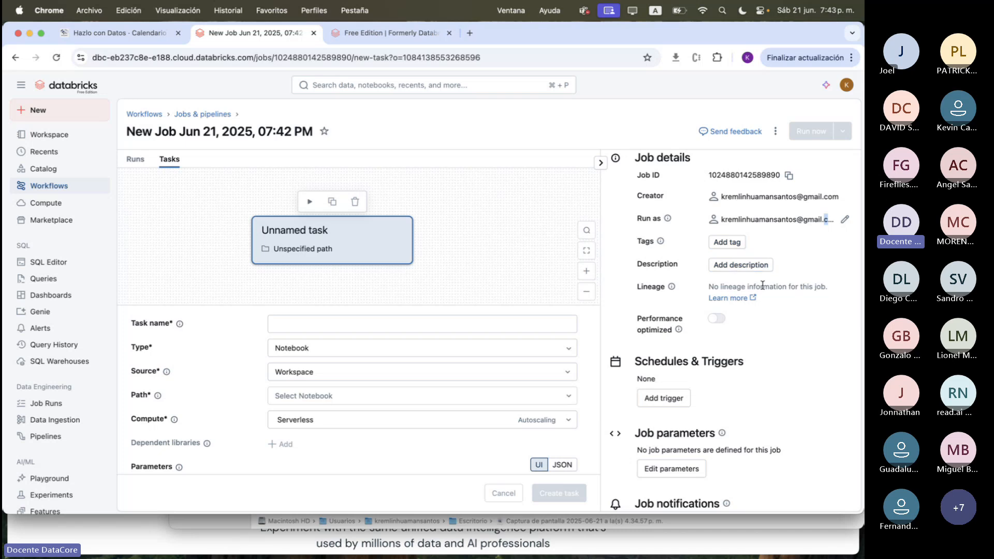
{"action": "scroll", "coordinate": [724, 248], "scroll_direction": "down", "scroll_amount": 5}
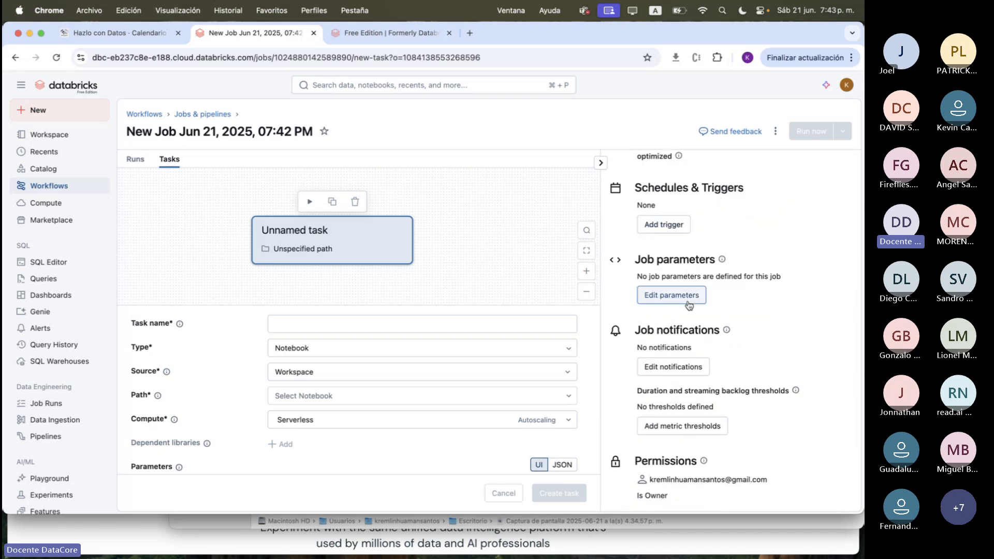
{"action": "scroll", "coordinate": [689, 305], "scroll_direction": "down", "scroll_amount": 3}
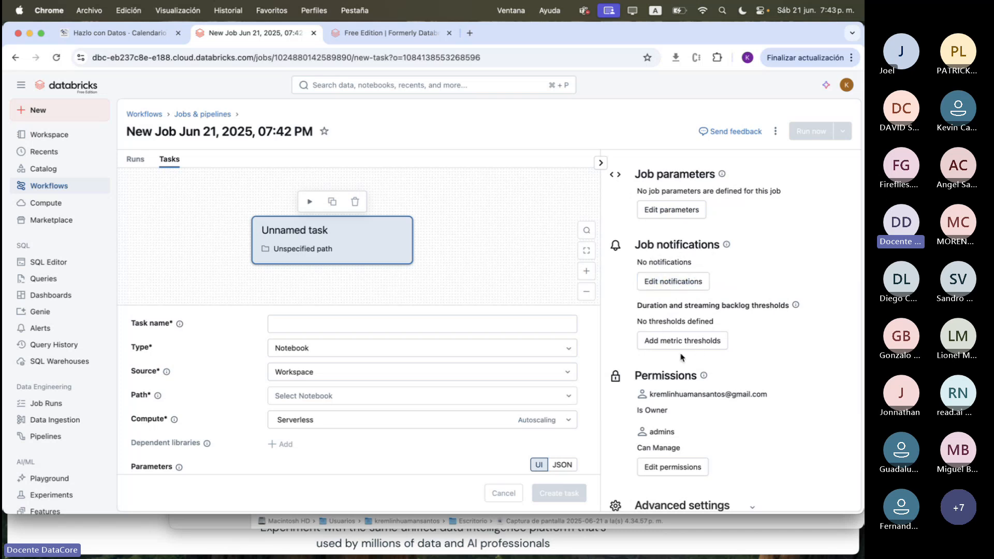
{"action": "scroll", "coordinate": [774, 329], "scroll_direction": "down", "scroll_amount": 1}
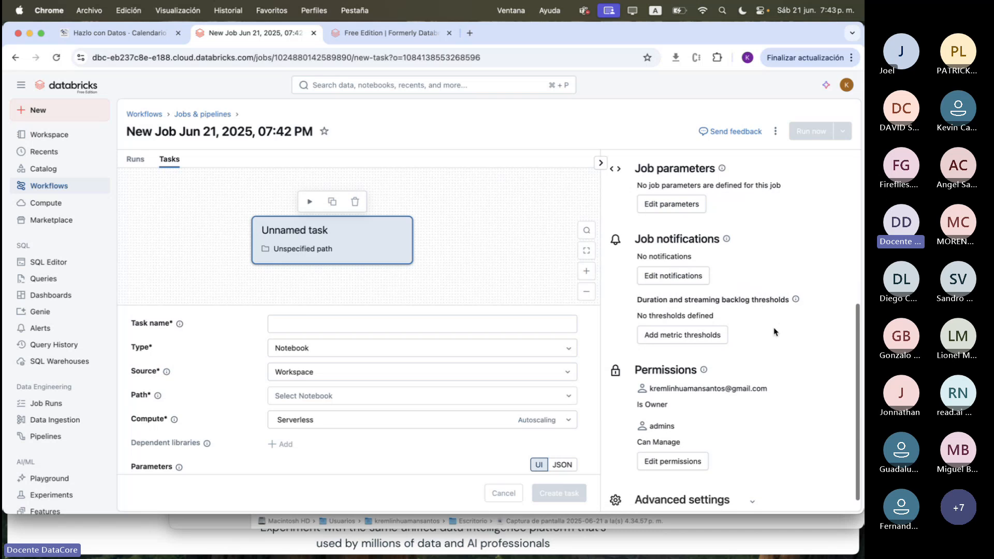
{"action": "left_click", "coordinate": [751, 484]}
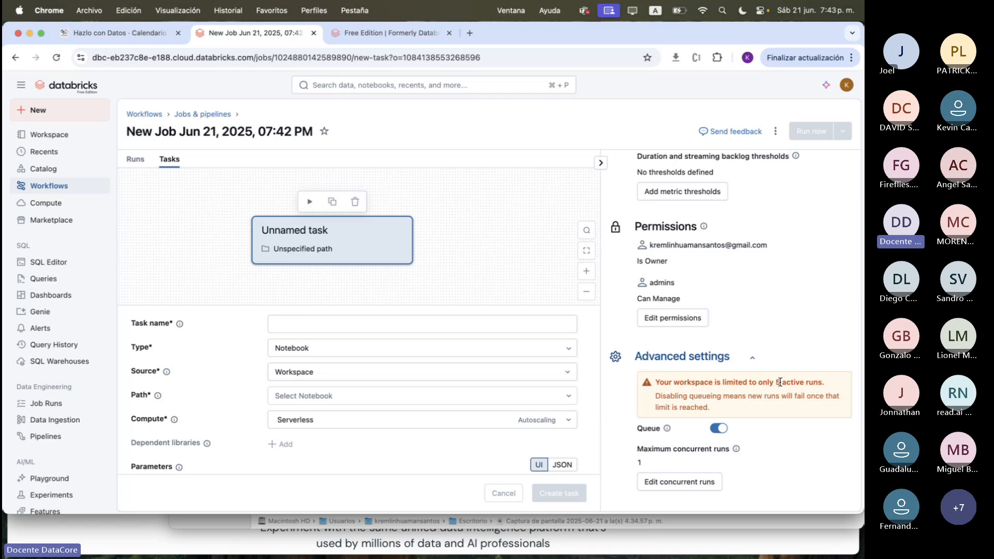
Read the notice about the workspace's active-run limit and collapse the job's advanced settings
{"action": "triple_click", "coordinate": [760, 386]}
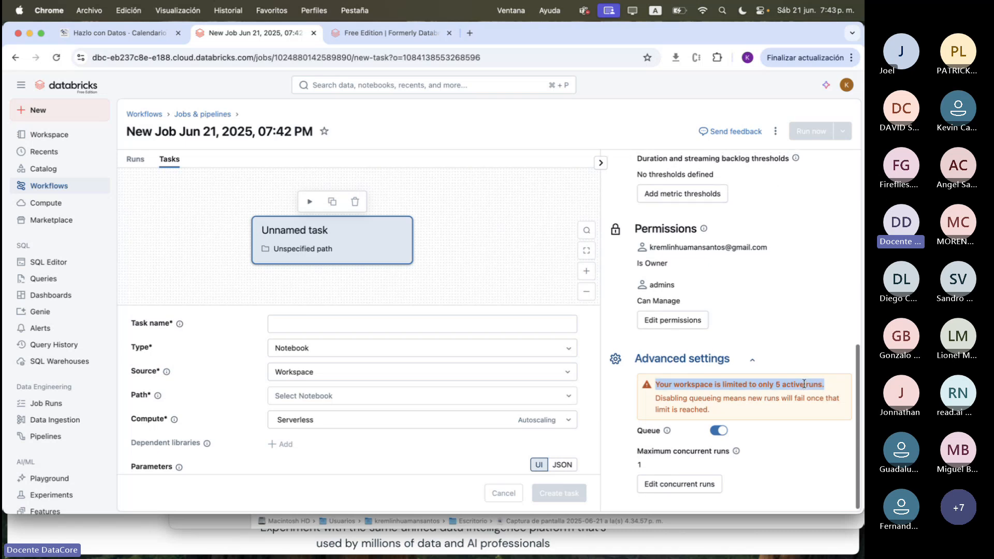
{"action": "scroll", "coordinate": [756, 385], "scroll_direction": "up", "scroll_amount": 1}
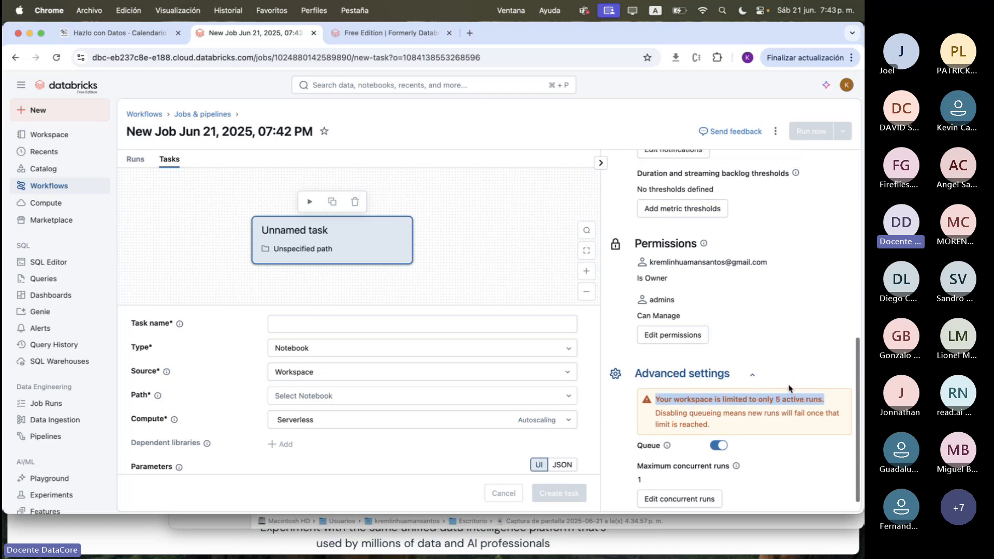
{"action": "left_click", "coordinate": [752, 381]}
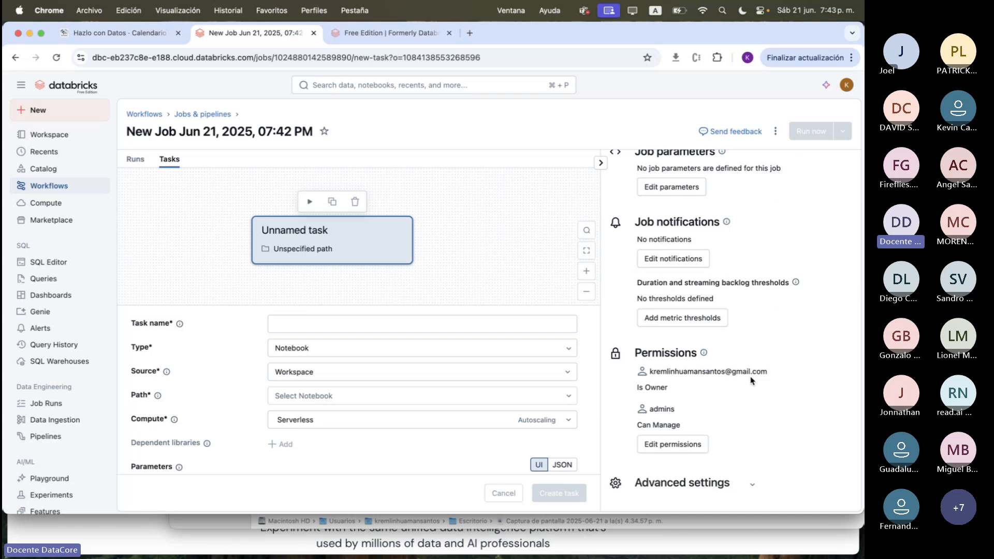
Review the permission levels offered for the job's owner and close the permission settings without changes
{"action": "scroll", "coordinate": [751, 381], "scroll_direction": "up", "scroll_amount": 2}
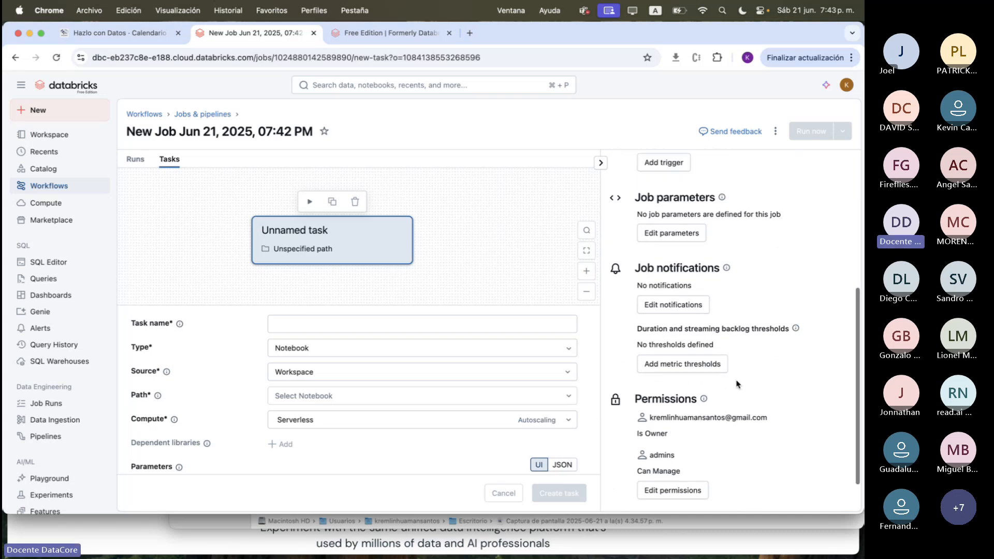
{"action": "left_click", "coordinate": [679, 495]}
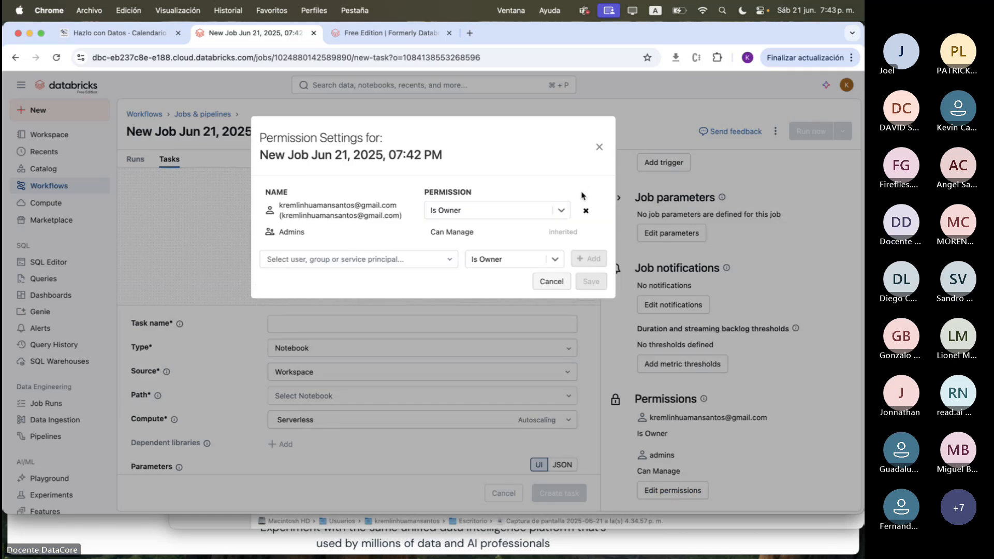
{"action": "left_click", "coordinate": [561, 210]}
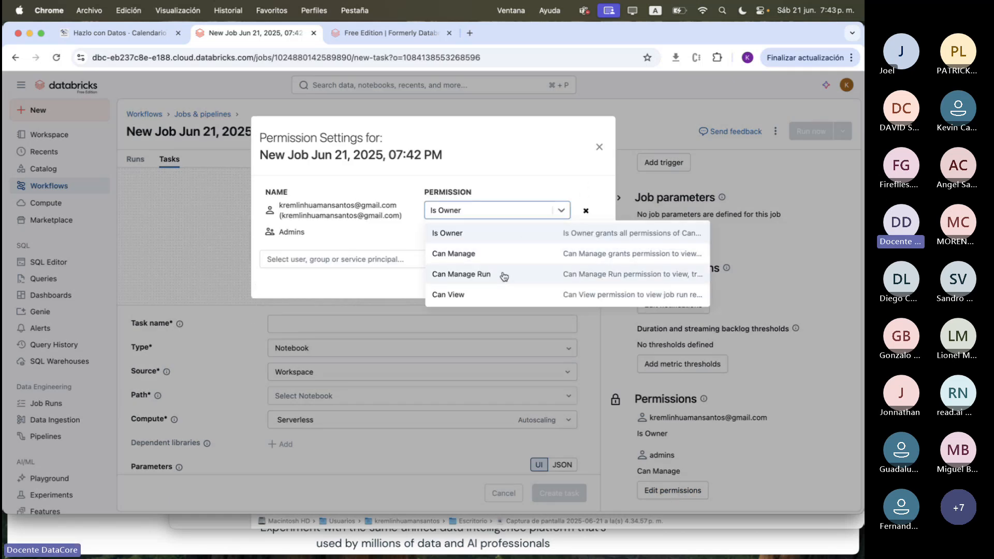
{"action": "left_click", "coordinate": [599, 146]}
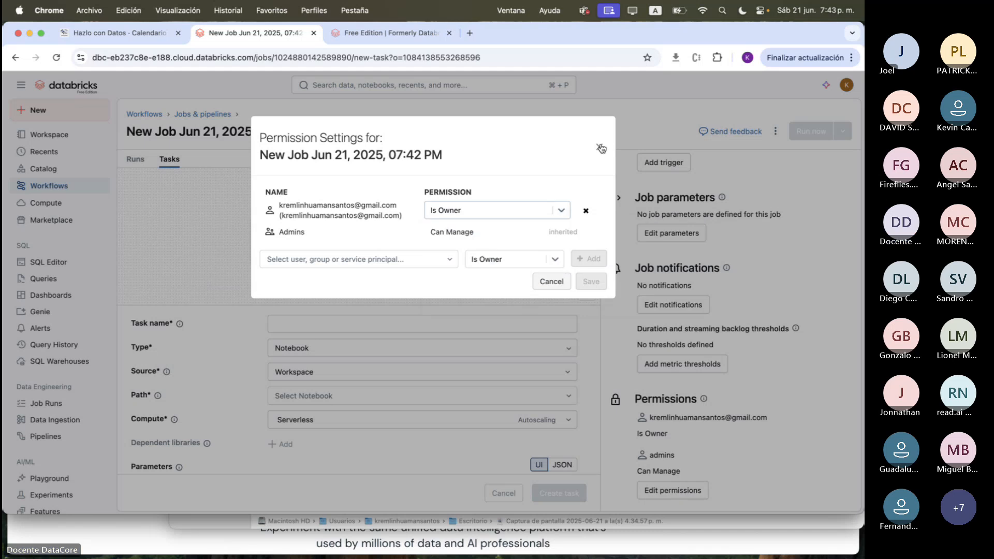
{"action": "left_click", "coordinate": [599, 146]}
{"action": "scroll", "coordinate": [731, 365], "scroll_direction": "up", "scroll_amount": 2}
{"action": "scroll", "coordinate": [731, 365], "scroll_direction": "up", "scroll_amount": 3}
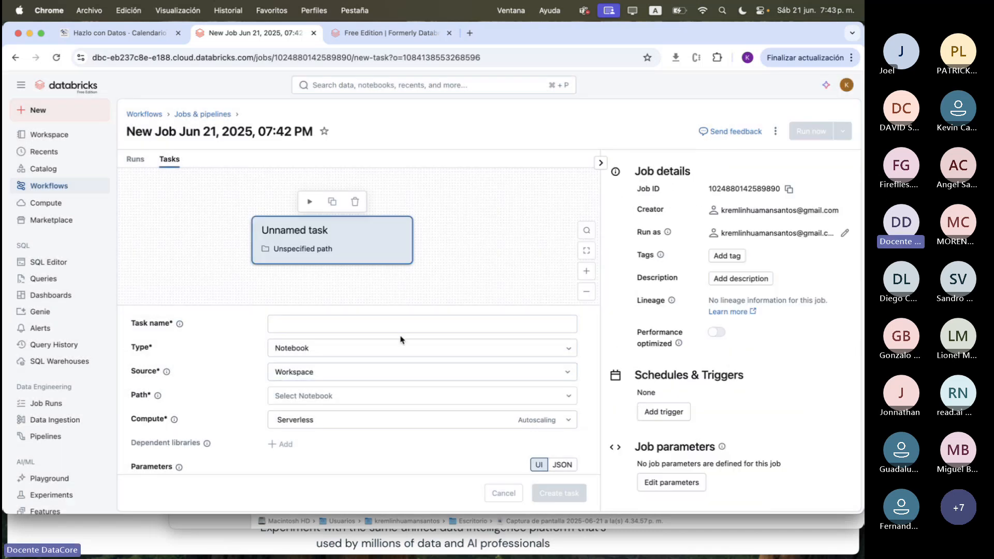
Name the job's first task Extract and review the available task types, keeping Notebook
{"action": "left_click", "coordinate": [324, 321]}
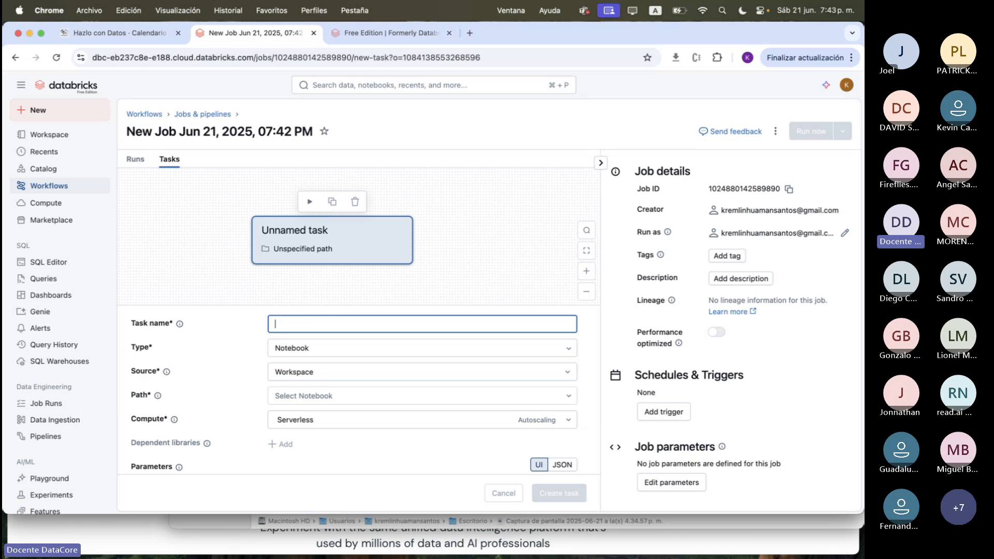
{"action": "type", "text": "Extract"}
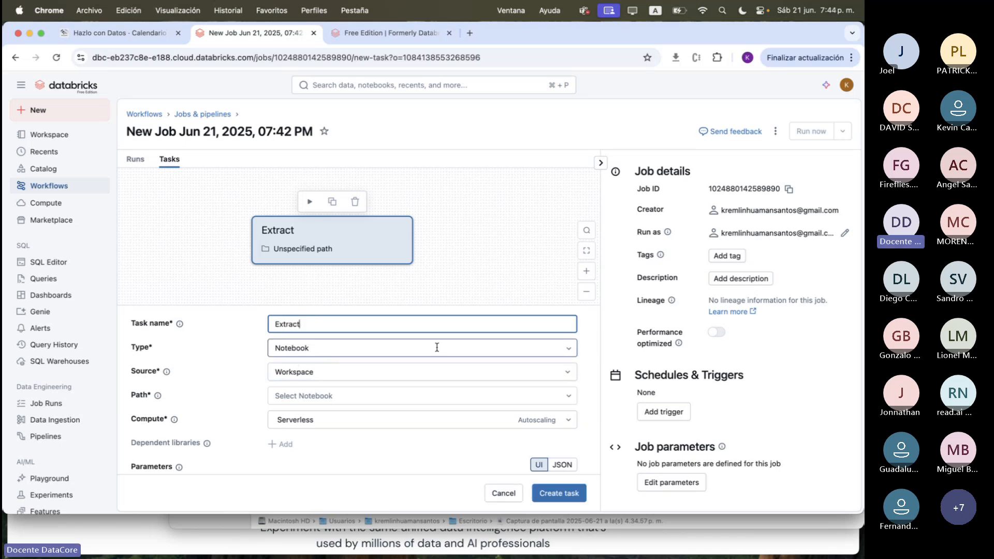
{"action": "left_click", "coordinate": [558, 346]}
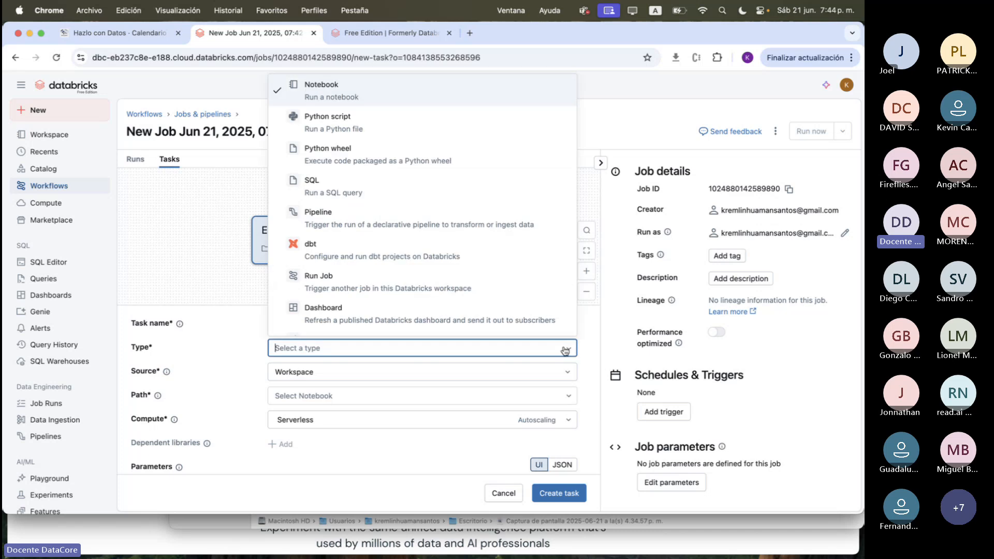
{"action": "scroll", "coordinate": [473, 288], "scroll_direction": "down", "scroll_amount": 1}
{"action": "scroll", "coordinate": [473, 289], "scroll_direction": "down", "scroll_amount": 2}
{"action": "scroll", "coordinate": [363, 197], "scroll_direction": "up", "scroll_amount": 5}
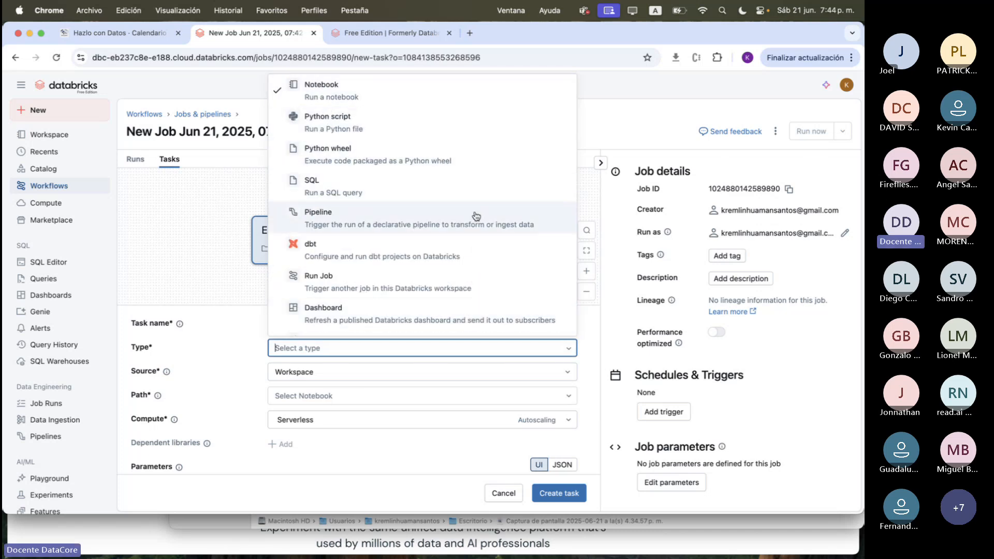
{"action": "scroll", "coordinate": [476, 216], "scroll_direction": "down", "scroll_amount": 2}
{"action": "scroll", "coordinate": [475, 217], "scroll_direction": "down", "scroll_amount": 2}
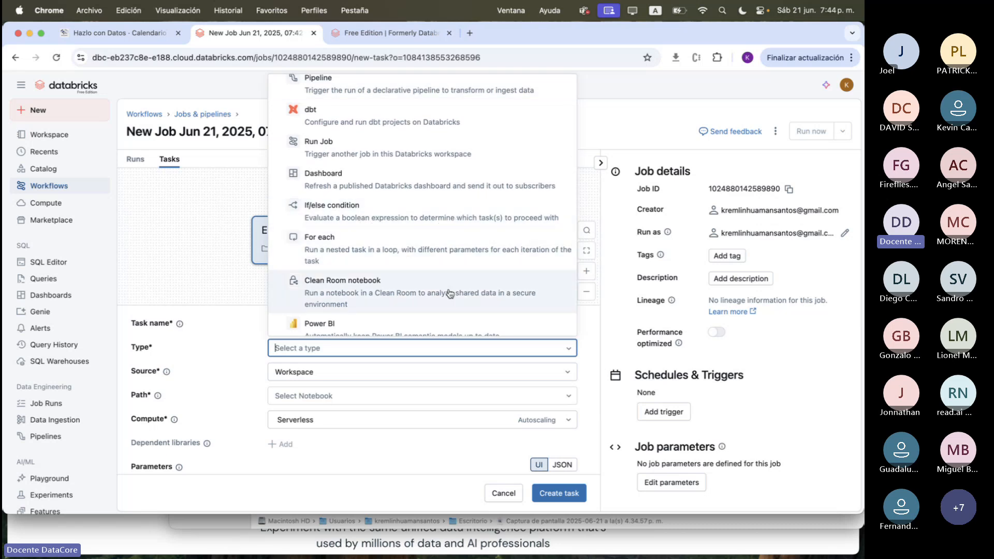
{"action": "scroll", "coordinate": [449, 293], "scroll_direction": "down", "scroll_amount": 1}
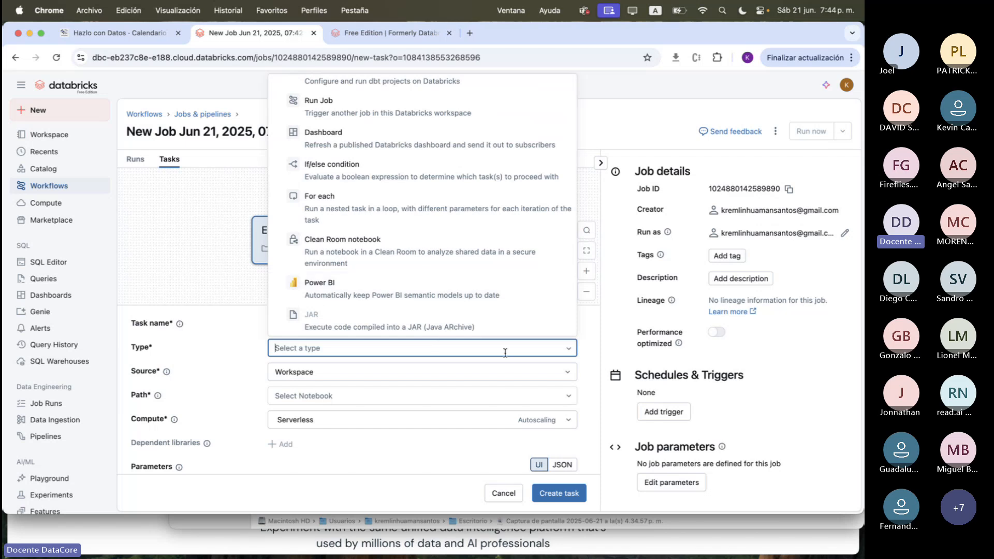
{"action": "left_click", "coordinate": [600, 376]}
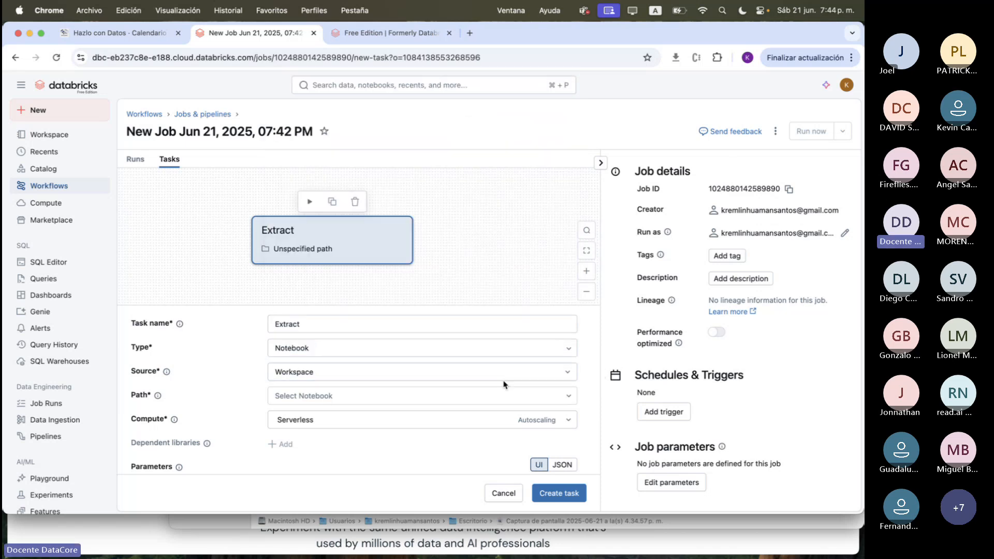
Choose the Extract notebook in the Workflows folder as the Extract task's path
{"action": "left_click", "coordinate": [568, 396]}
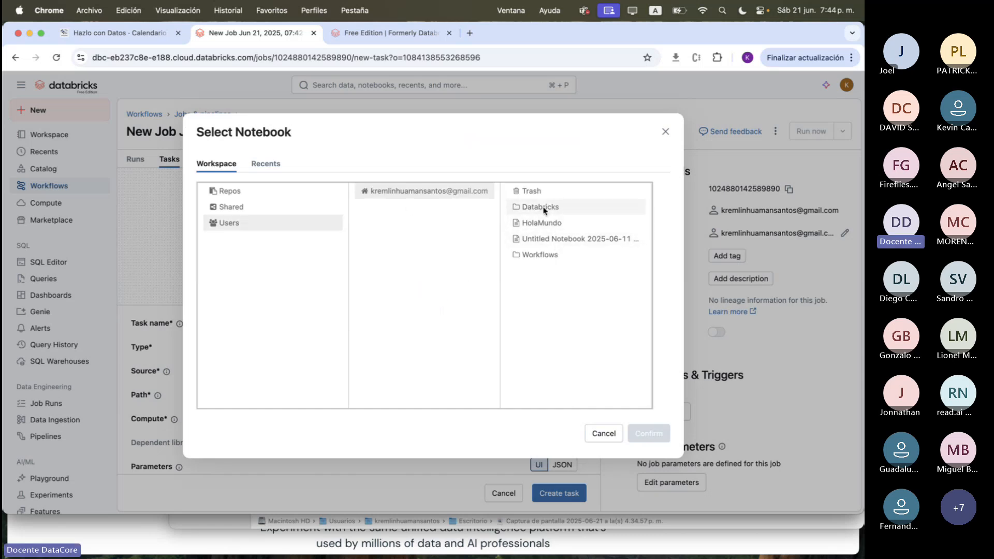
{"action": "left_click", "coordinate": [543, 255]}
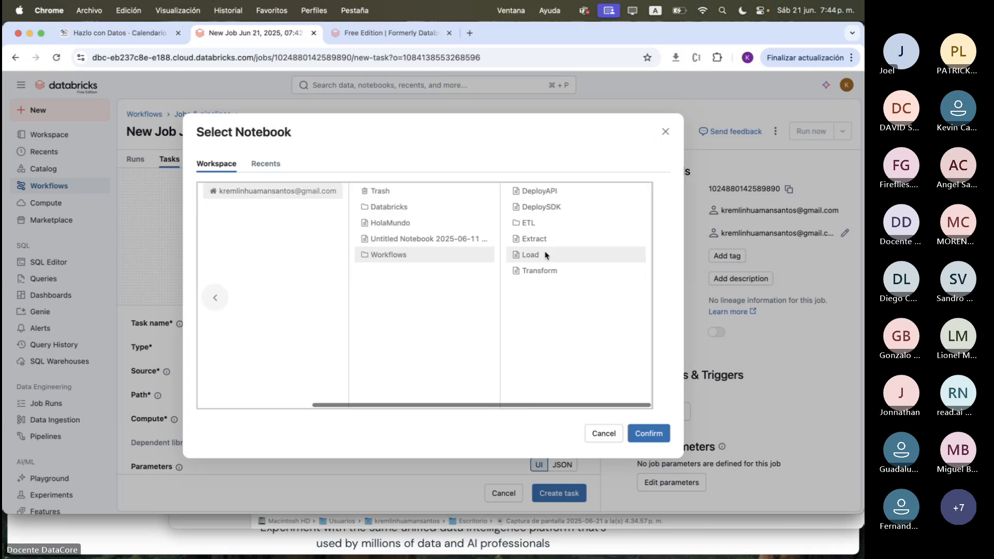
{"action": "left_click", "coordinate": [649, 434]}
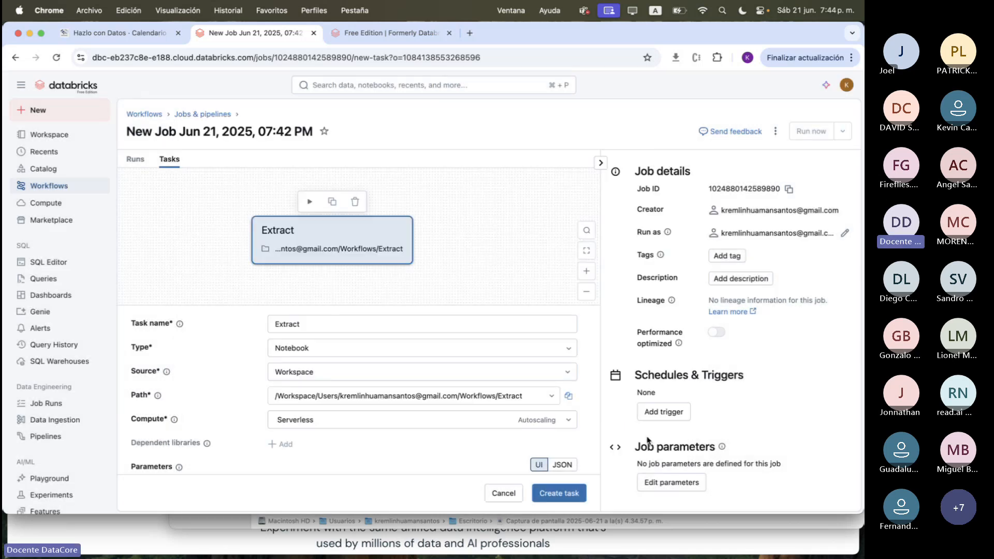
Review the Extract task's compute options, parameters, notifications and retries, keeping Serverless compute, and create the task
{"action": "scroll", "coordinate": [505, 324], "scroll_direction": "down", "scroll_amount": 3}
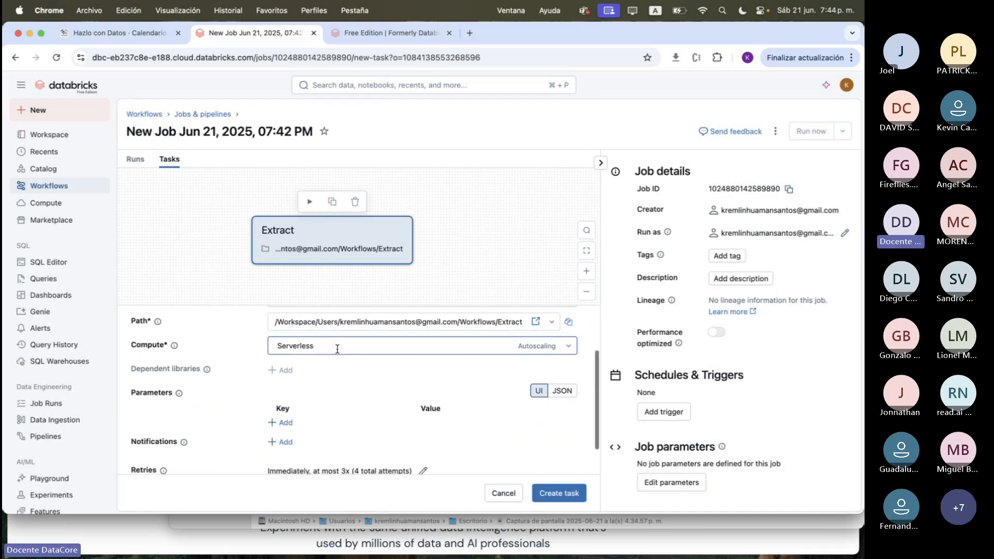
{"action": "left_click", "coordinate": [569, 347]}
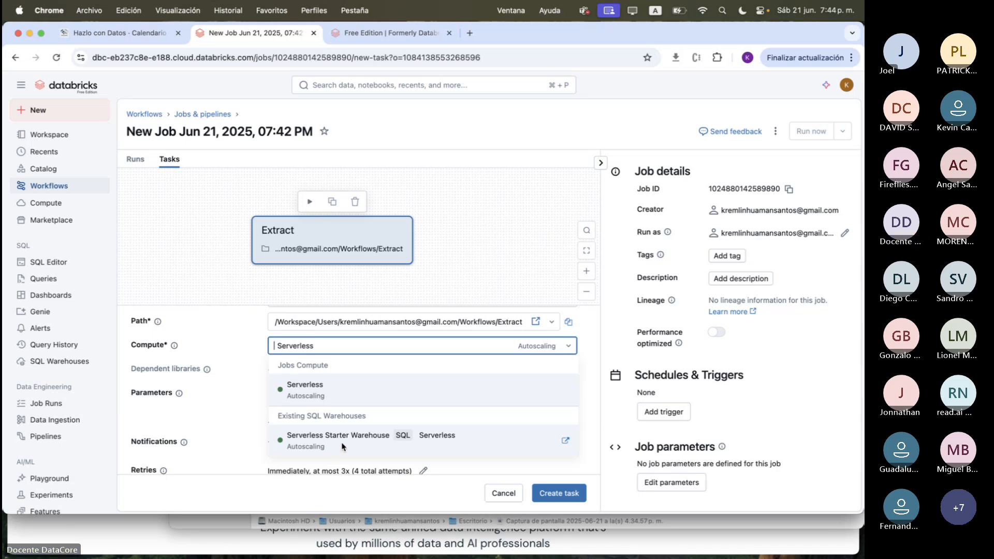
{"action": "left_click", "coordinate": [602, 344]}
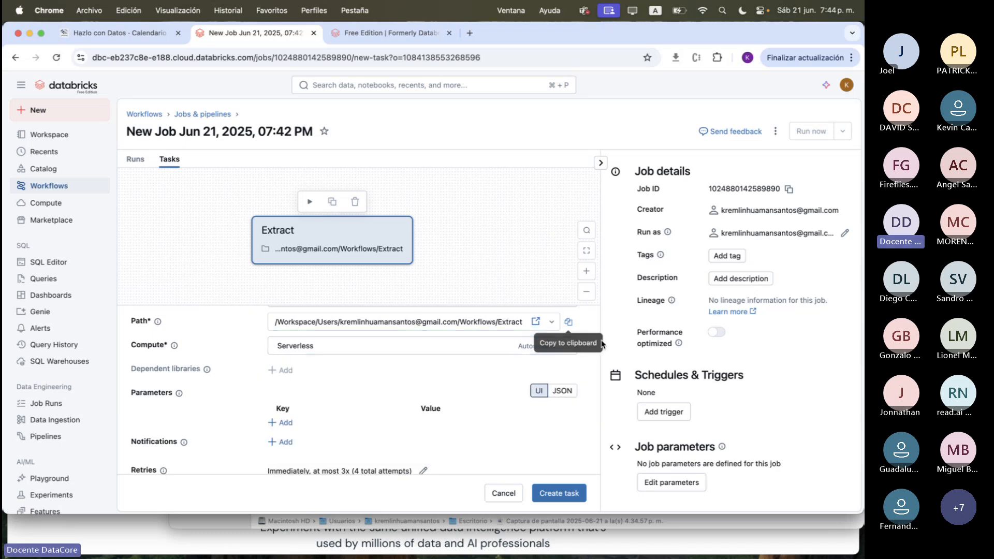
{"action": "scroll", "coordinate": [343, 386], "scroll_direction": "down", "scroll_amount": 2}
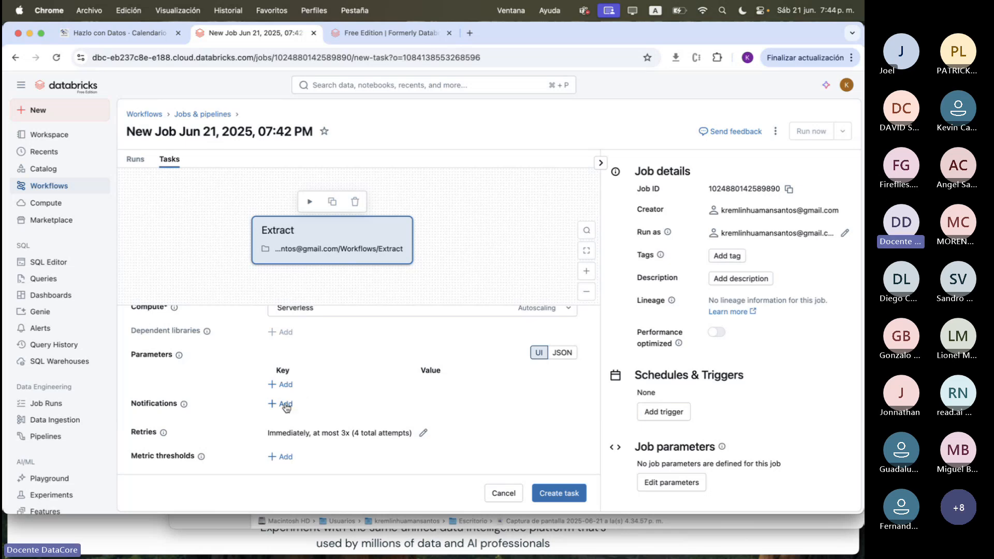
{"action": "scroll", "coordinate": [286, 408], "scroll_direction": "down", "scroll_amount": 1}
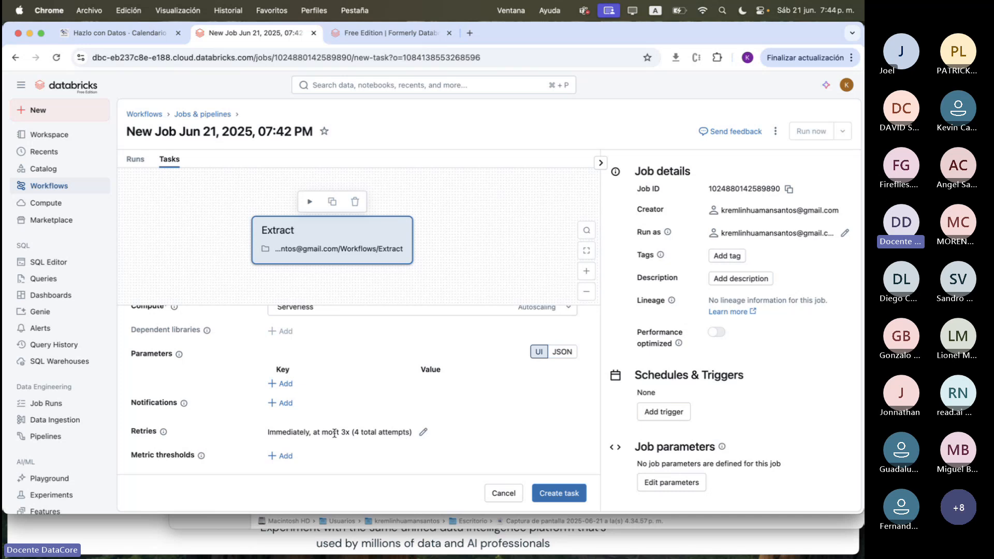
{"action": "scroll", "coordinate": [404, 430], "scroll_direction": "up", "scroll_amount": 5}
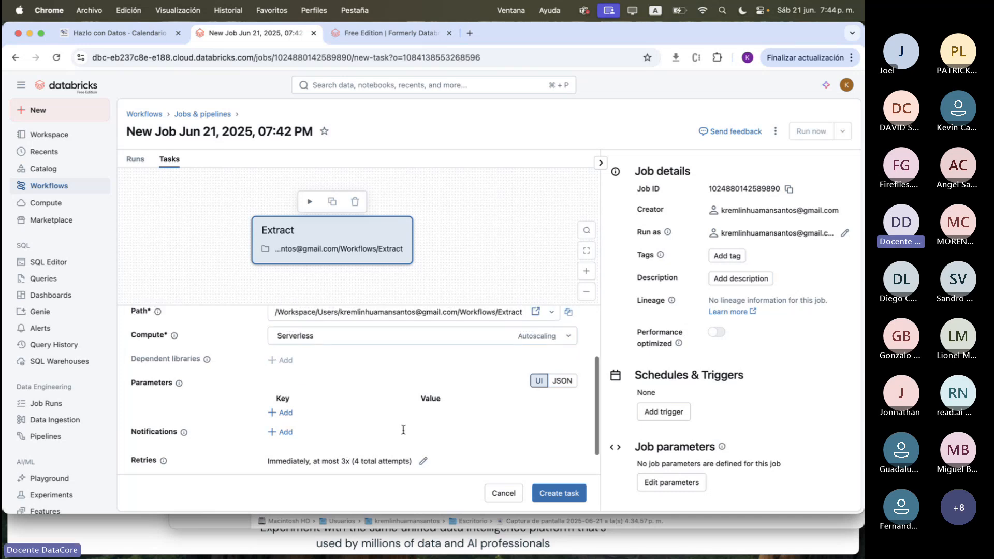
{"action": "left_click", "coordinate": [564, 494]}
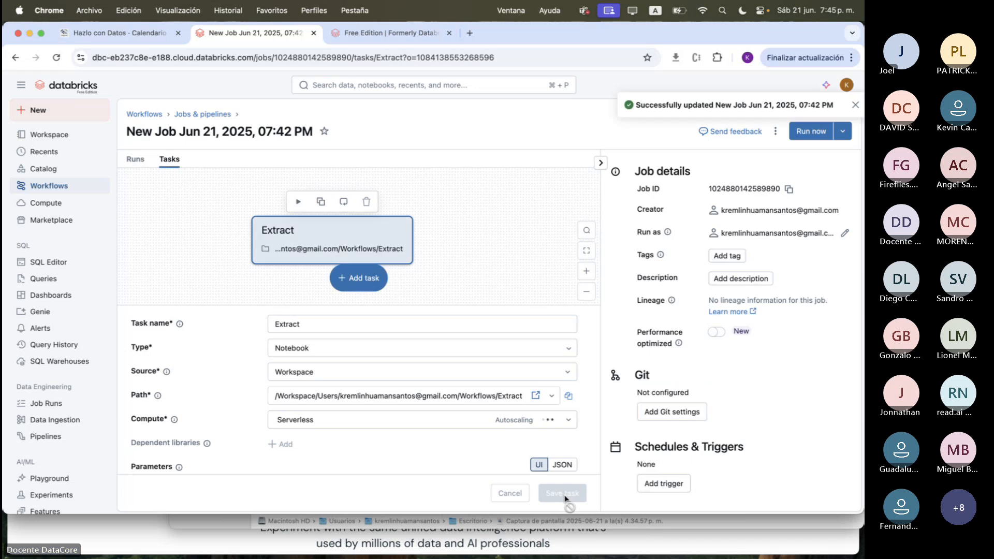
Add a second task of type Notebook following Extract and name it Transform
{"action": "left_click", "coordinate": [369, 285]}
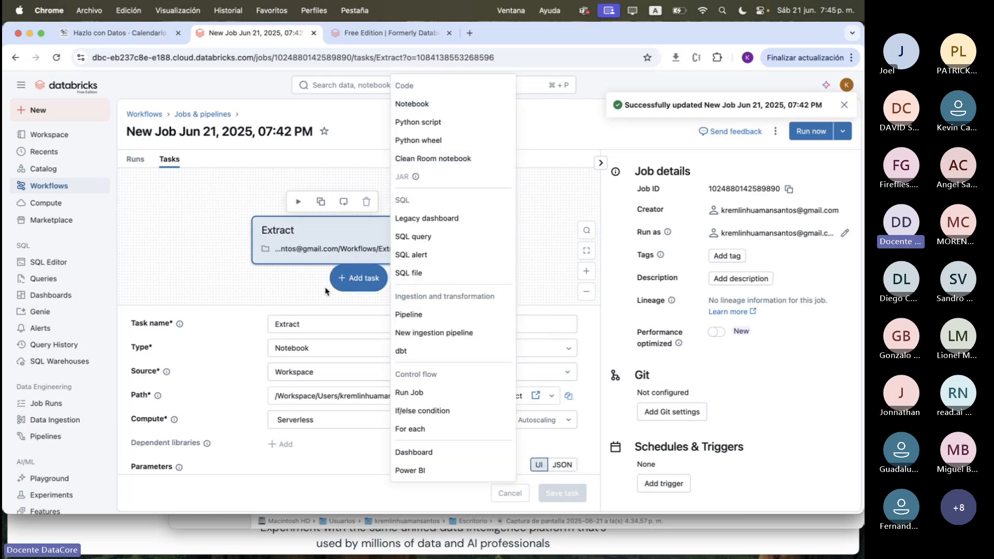
{"action": "left_click", "coordinate": [339, 283]}
{"action": "left_click", "coordinate": [357, 282]}
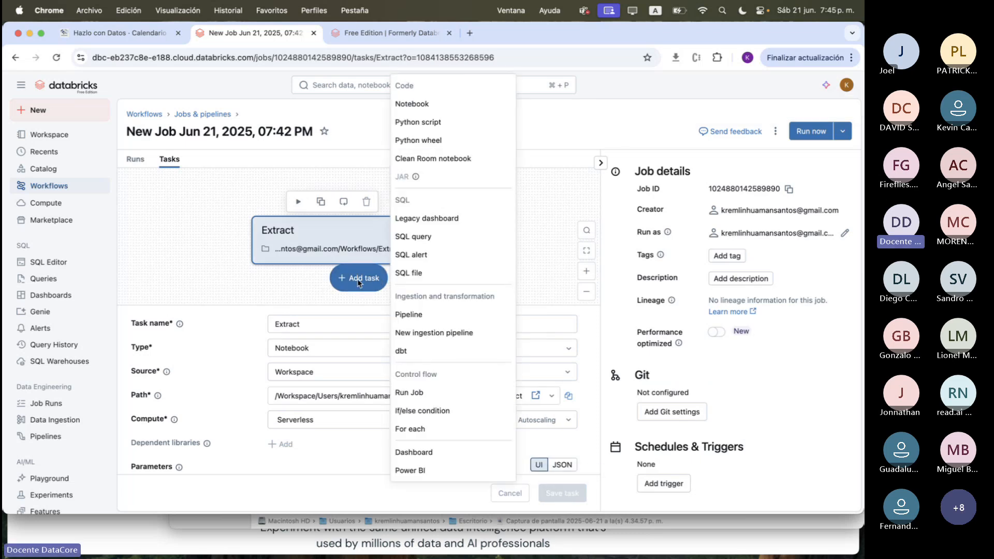
{"action": "left_click", "coordinate": [430, 111]}
{"action": "left_click", "coordinate": [325, 325]}
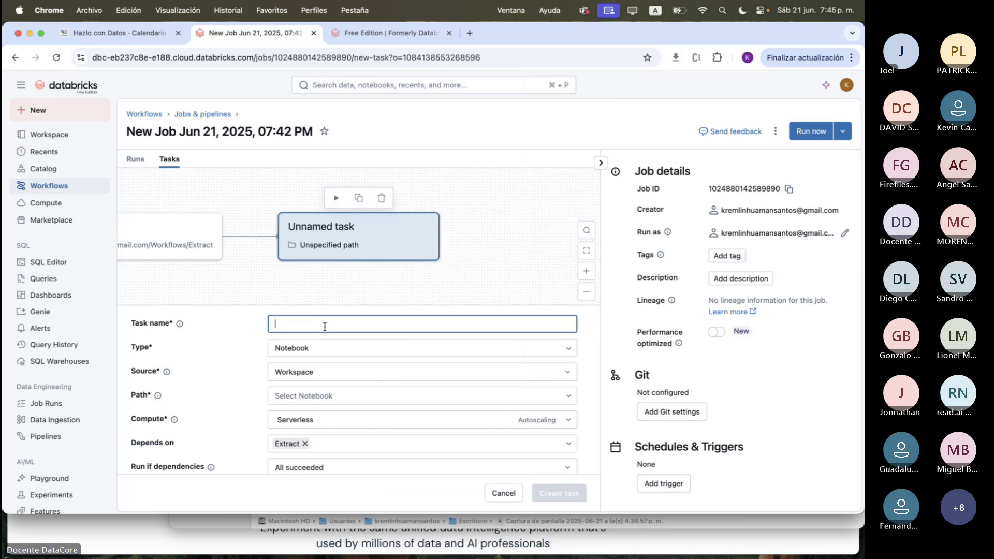
{"action": "type", "text": "Tran"}
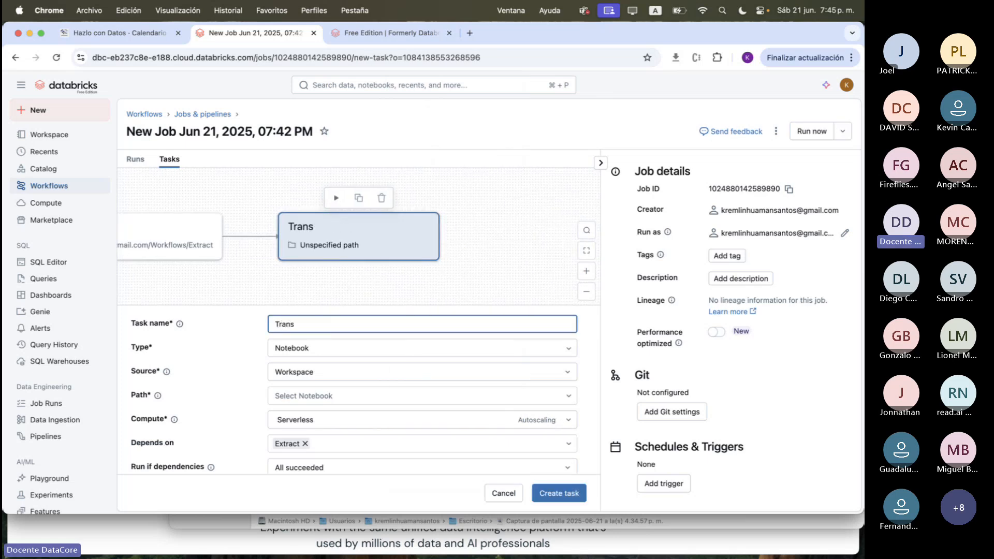
{"action": "type", "text": "sform"}
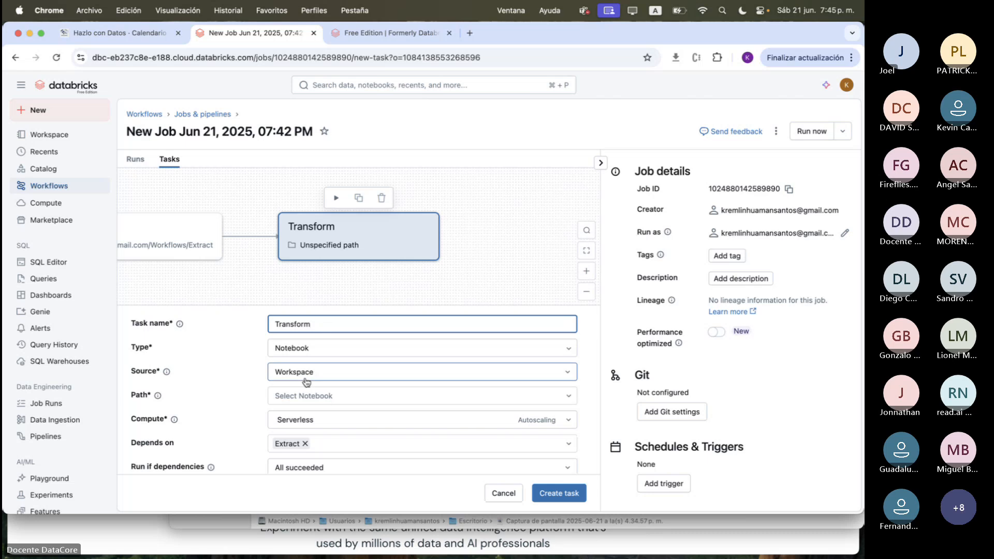
Choose the Transform notebook in the Workflows folder as the Transform task's path
{"action": "left_click", "coordinate": [318, 395]}
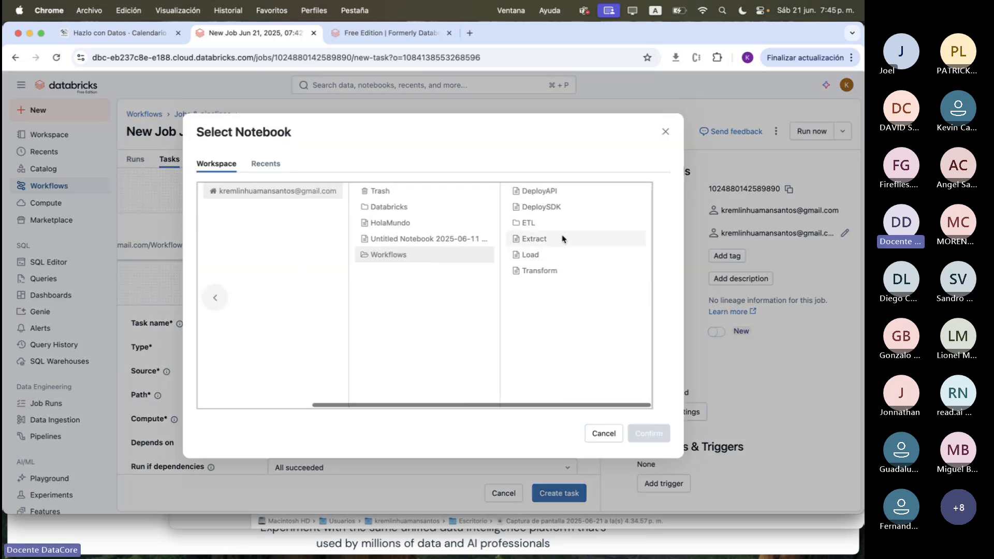
{"action": "left_click", "coordinate": [542, 271]}
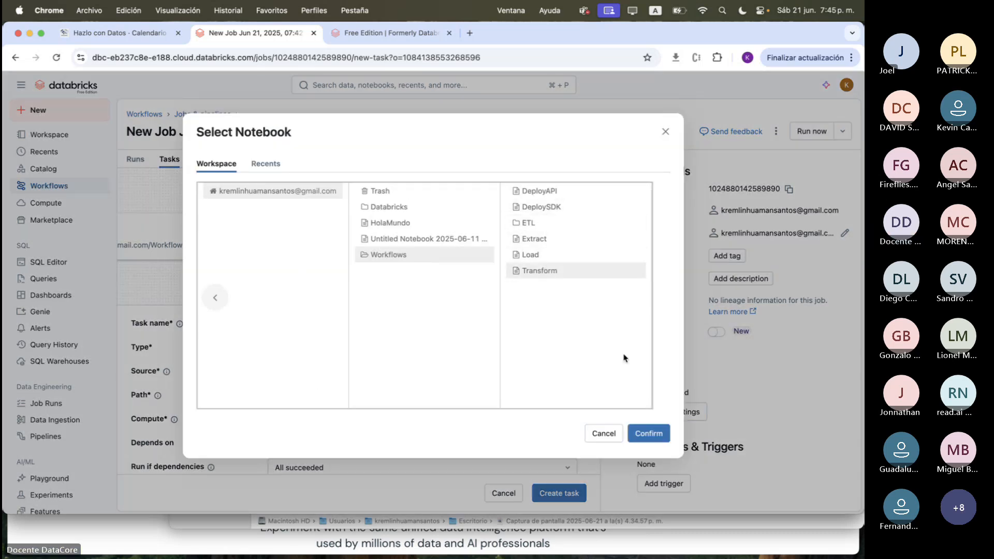
{"action": "left_click", "coordinate": [659, 438]}
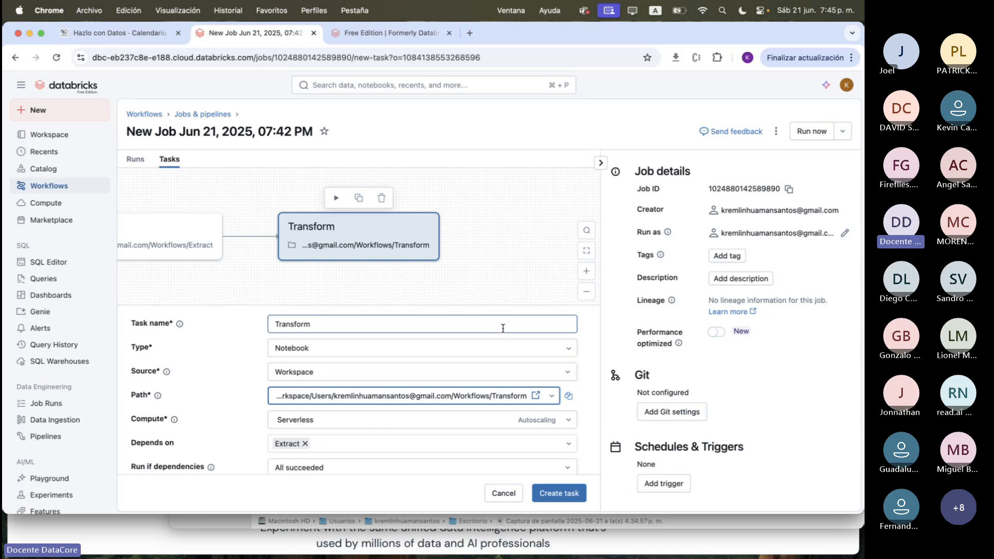
Review the Transform task's dependency and run condition options, keeping Extract and All succeeded, and create the task
{"action": "scroll", "coordinate": [502, 329], "scroll_direction": "down", "scroll_amount": 2}
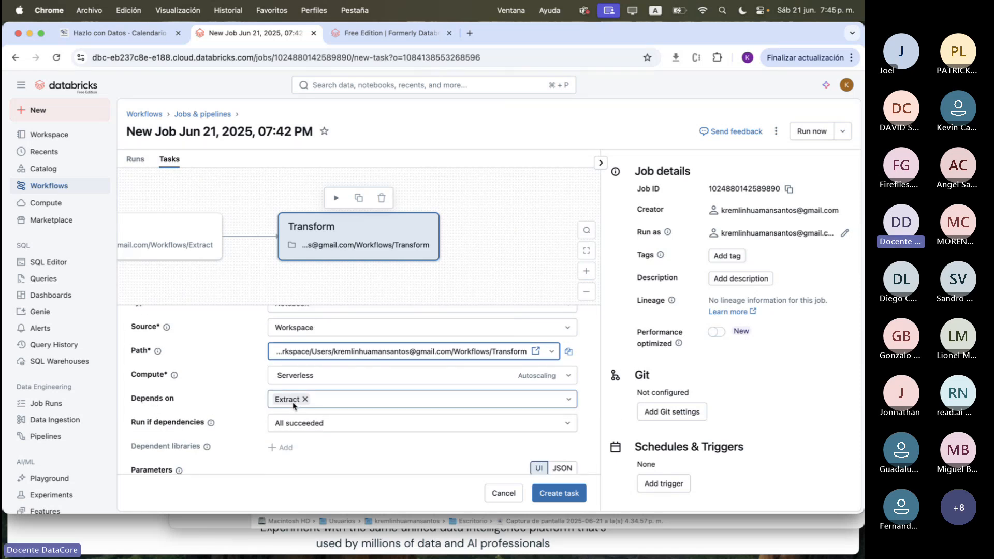
{"action": "scroll", "coordinate": [294, 405], "scroll_direction": "down", "scroll_amount": 2}
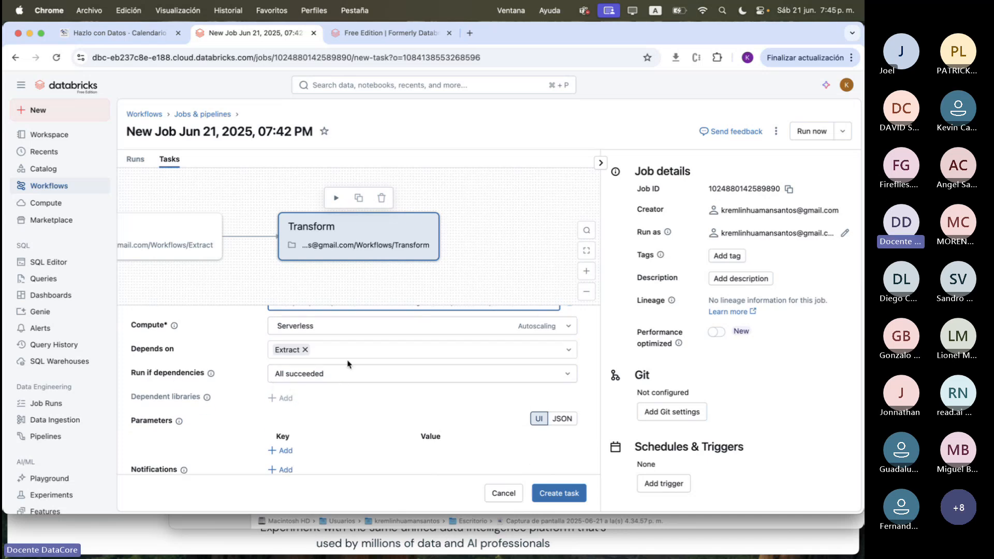
{"action": "left_click", "coordinate": [569, 374]}
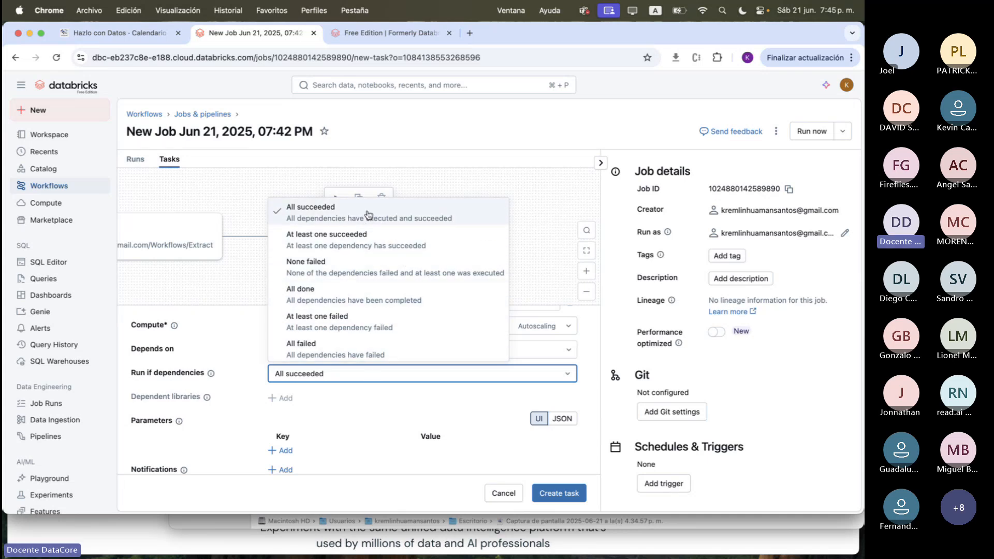
{"action": "left_click", "coordinate": [535, 246]}
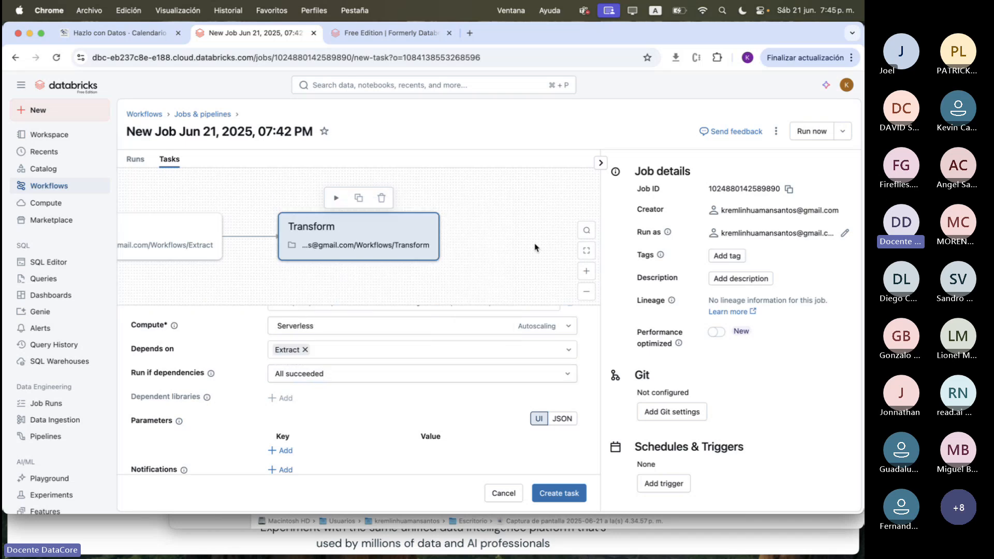
{"action": "left_click", "coordinate": [431, 312]}
{"action": "scroll", "coordinate": [466, 362], "scroll_direction": "up", "scroll_amount": 2}
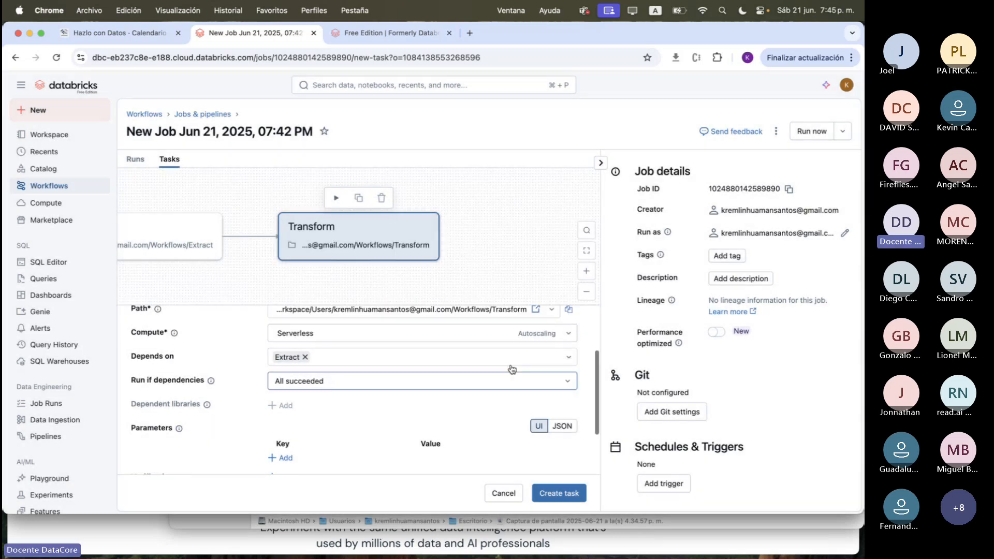
{"action": "left_click", "coordinate": [580, 497]}
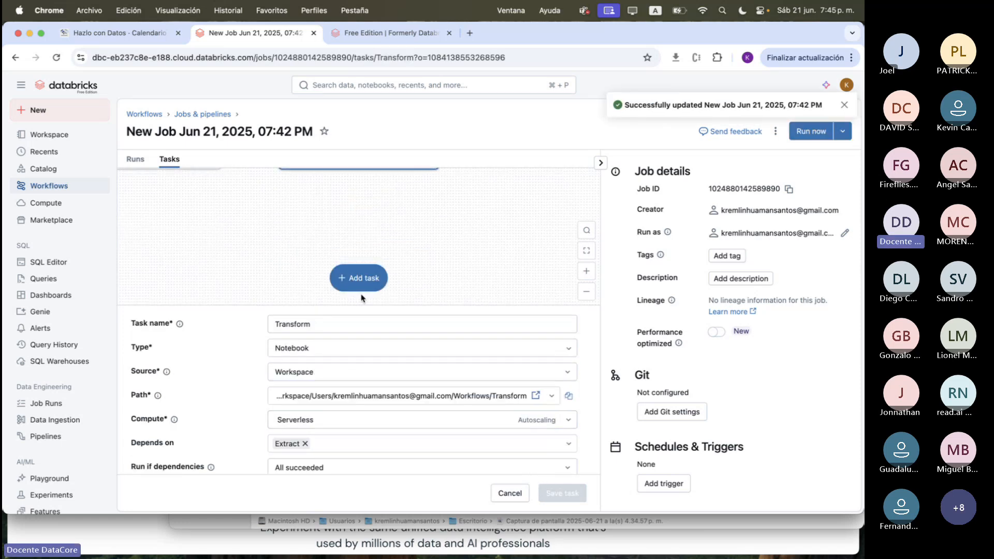
Add a third task of type Notebook following Transform and name it Load
{"action": "left_click", "coordinate": [358, 282]}
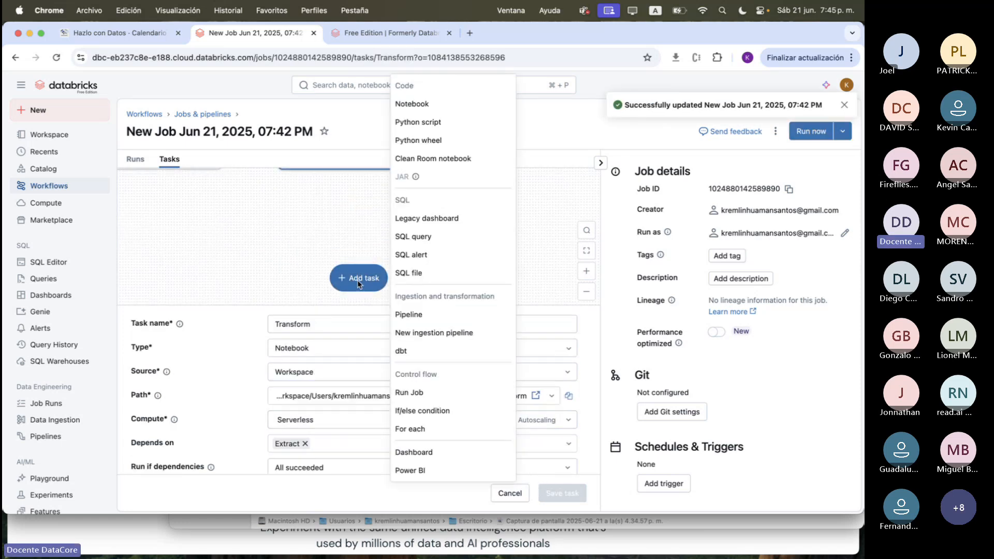
{"action": "left_click", "coordinate": [413, 109]}
{"action": "left_click", "coordinate": [321, 322]}
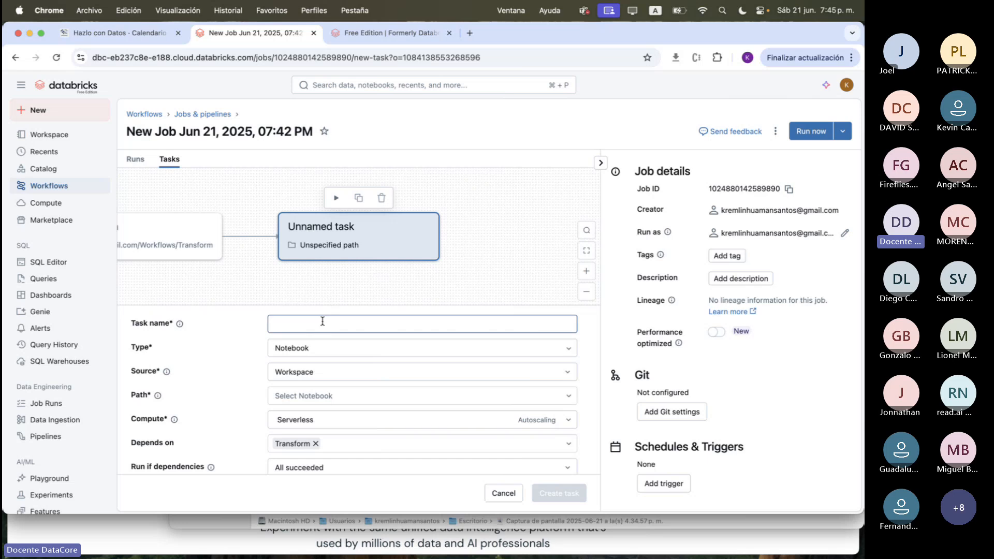
{"action": "type", "text": "Load"}
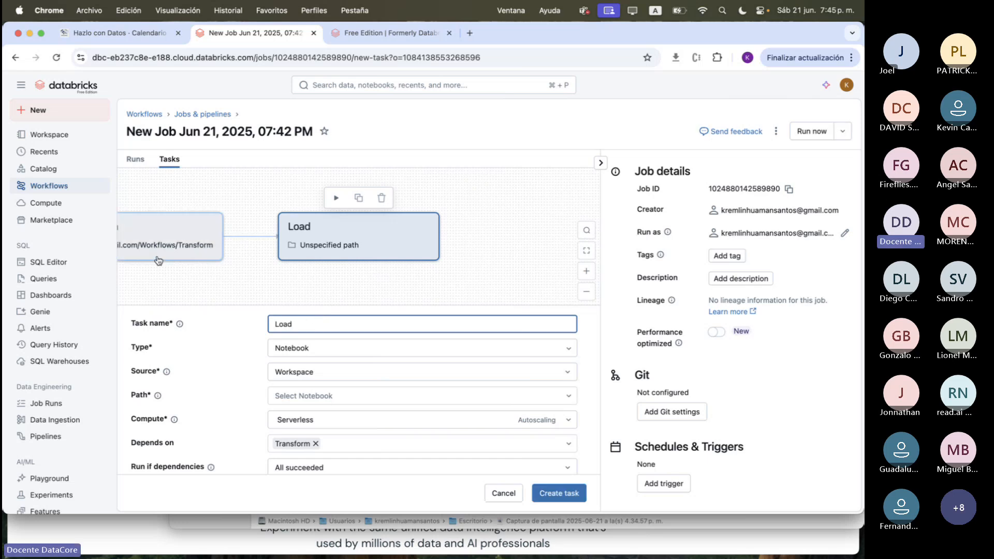
{"action": "scroll", "coordinate": [388, 322], "scroll_direction": "down", "scroll_amount": 2}
{"action": "scroll", "coordinate": [388, 323], "scroll_direction": "up", "scroll_amount": 2}
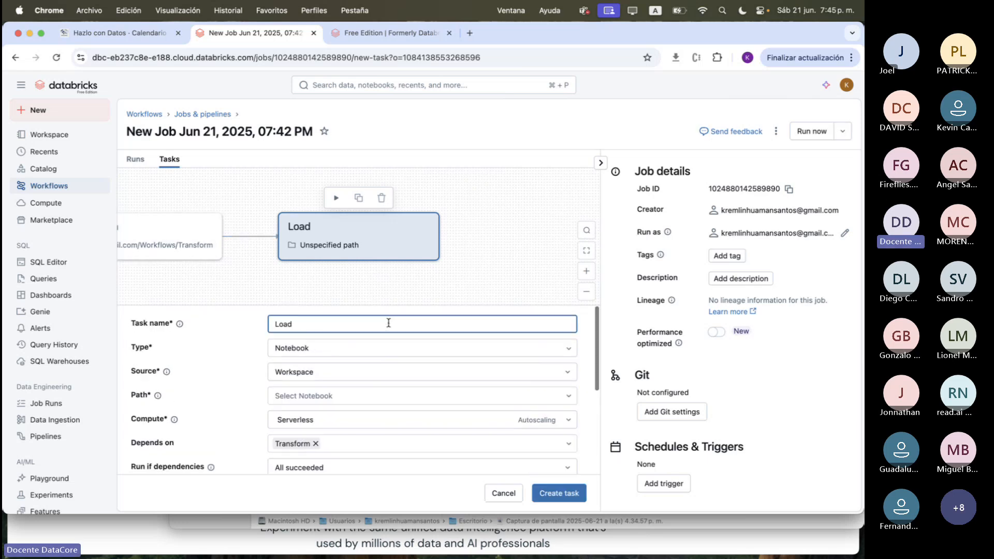
Choose the Load notebook in the Workflows folder as the Load task's path and create the task with its default settings
{"action": "left_click", "coordinate": [336, 397]}
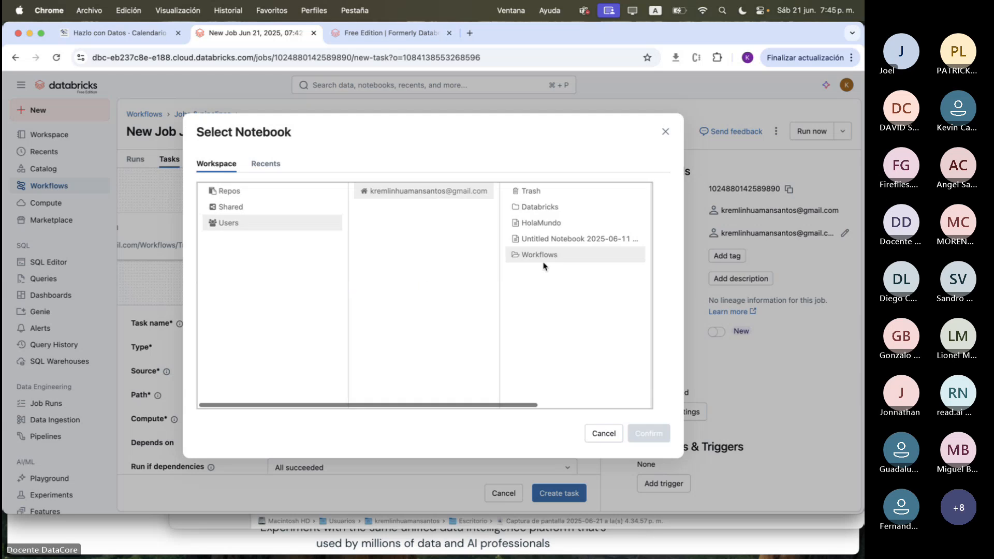
{"action": "left_click", "coordinate": [545, 257]}
{"action": "left_click", "coordinate": [545, 257]}
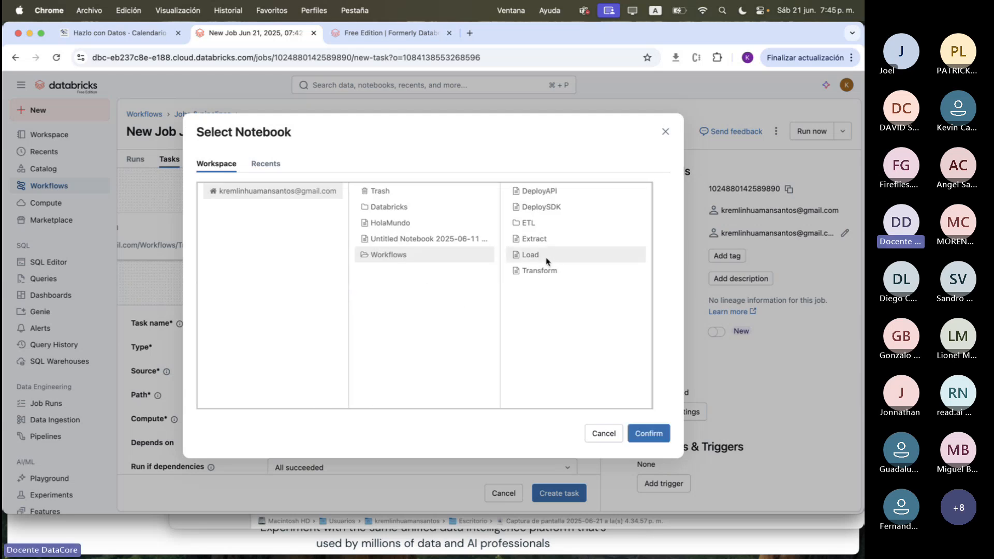
{"action": "left_click", "coordinate": [648, 433]}
{"action": "scroll", "coordinate": [497, 377], "scroll_direction": "down", "scroll_amount": 2}
{"action": "scroll", "coordinate": [497, 377], "scroll_direction": "down", "scroll_amount": 1}
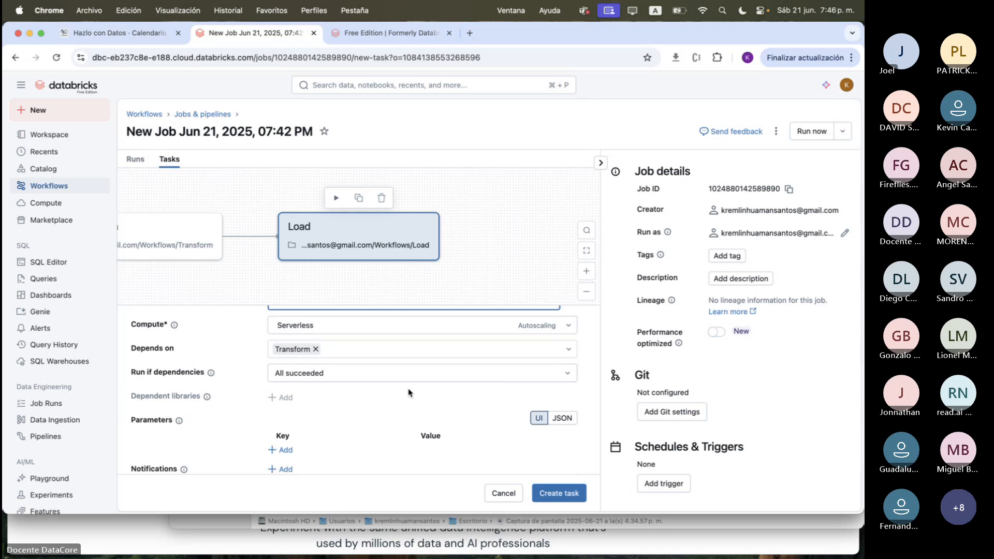
{"action": "scroll", "coordinate": [496, 410], "scroll_direction": "down", "scroll_amount": 1}
{"action": "scroll", "coordinate": [496, 410], "scroll_direction": "up", "scroll_amount": 5}
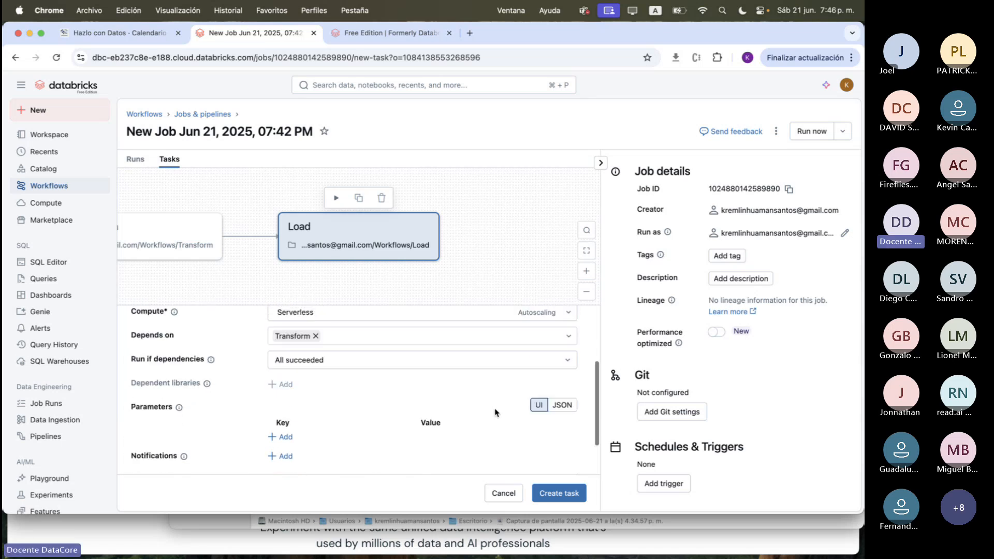
{"action": "left_click", "coordinate": [559, 498]}
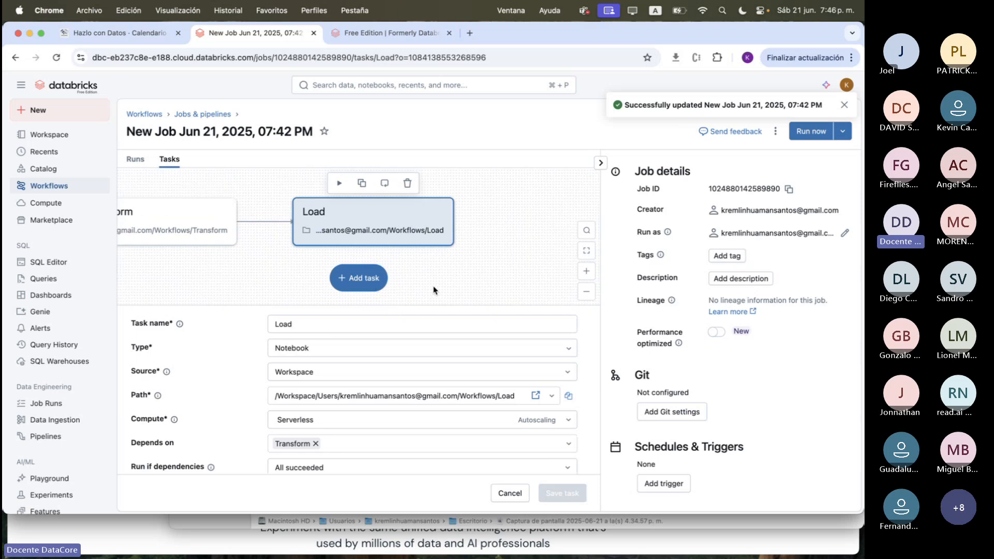
Fit the three-task graph in view, run the job now and show its list of runs
{"action": "left_click", "coordinate": [587, 251]}
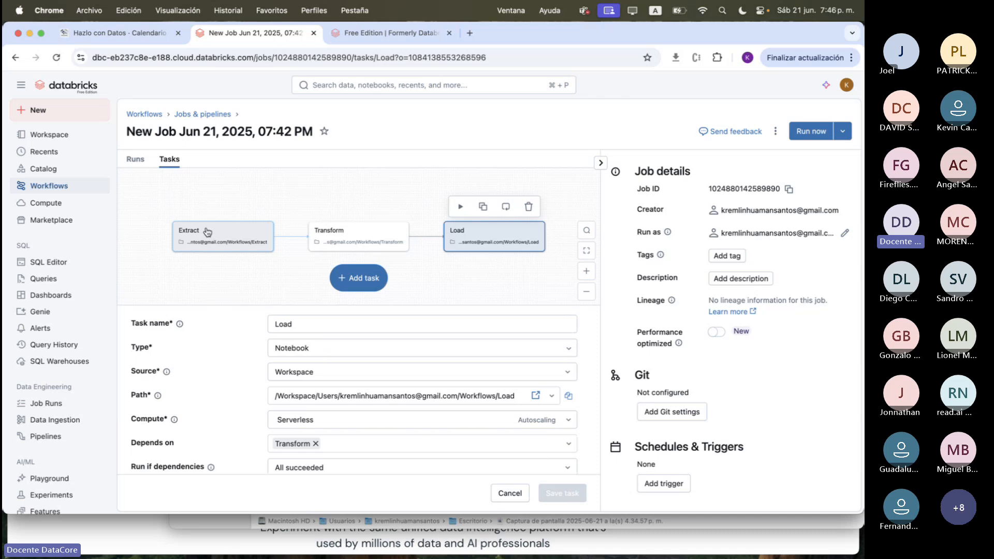
{"action": "left_click", "coordinate": [809, 133]}
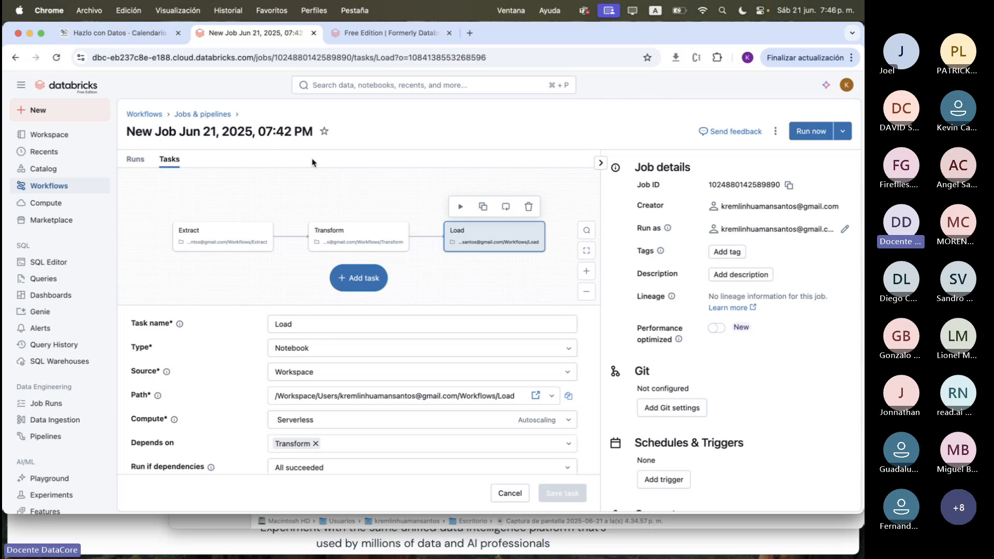
{"action": "left_click", "coordinate": [135, 162]}
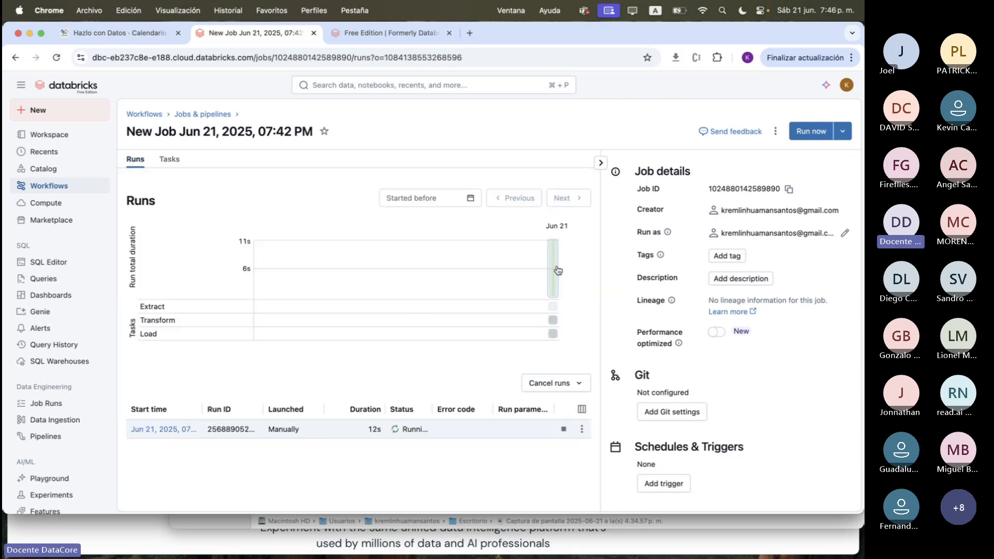
Open the current job run and check its duration, status and compute details
{"action": "mouse_move", "coordinate": [549, 321]}
{"action": "left_click", "coordinate": [174, 430]}
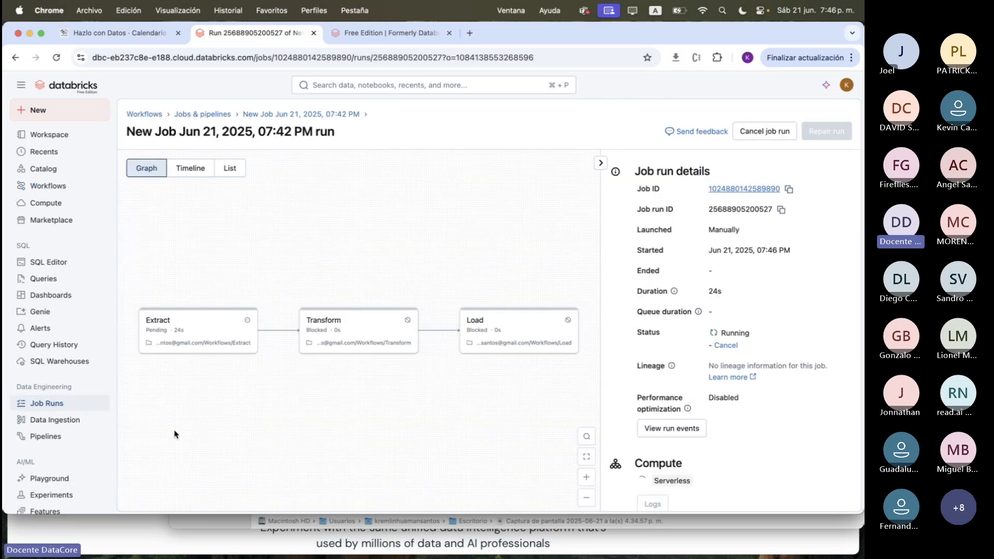
{"action": "scroll", "coordinate": [722, 340], "scroll_direction": "down", "scroll_amount": 2}
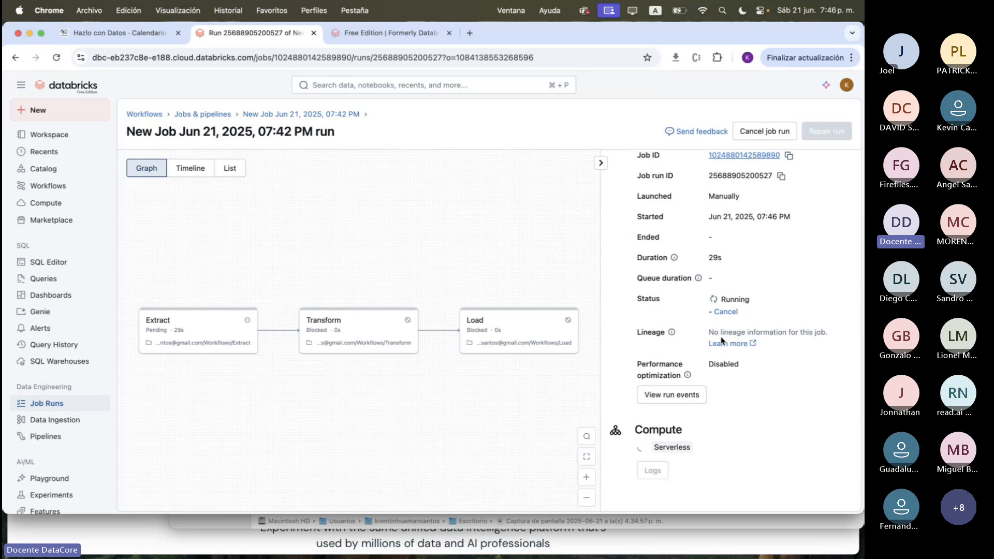
{"action": "double_click", "coordinate": [714, 258]}
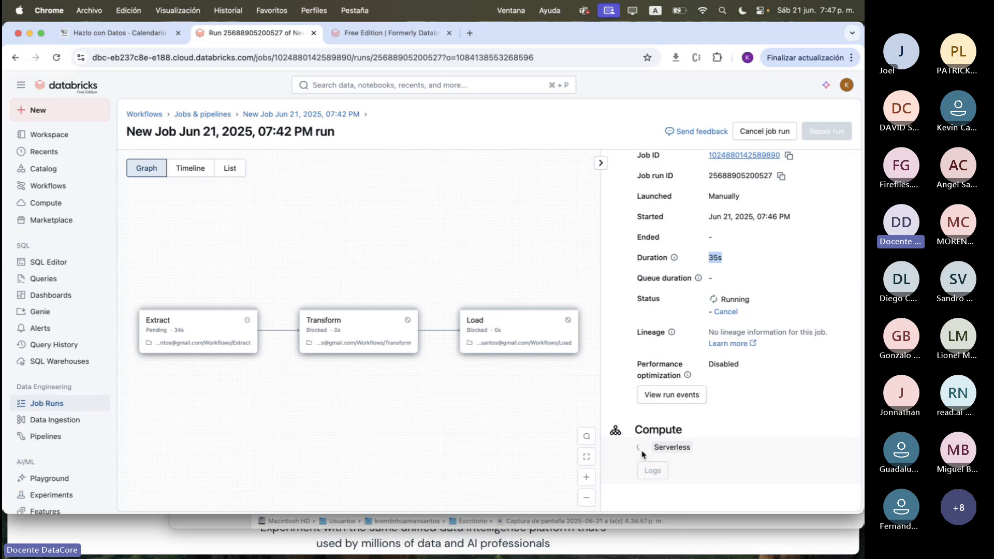
{"action": "left_click", "coordinate": [712, 255]}
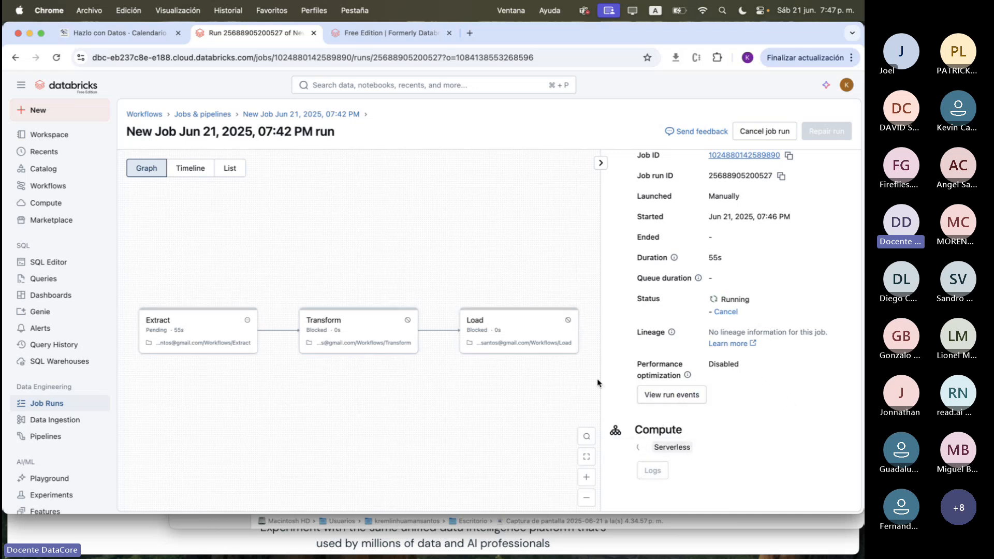
Return from the run to the job and rename the job ETLv1
{"action": "left_click", "coordinate": [322, 118]}
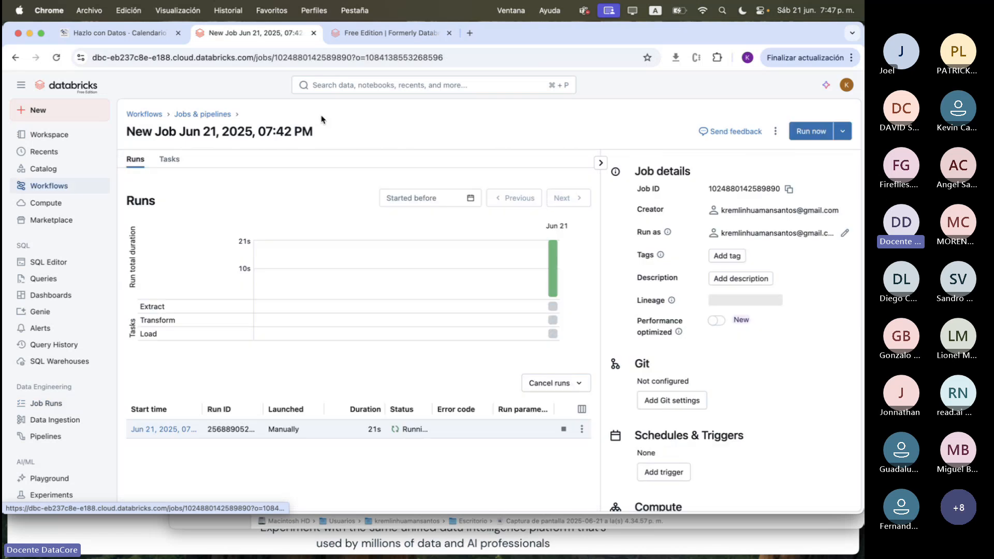
{"action": "double_click", "coordinate": [239, 131]}
{"action": "key", "text": "super+a"}
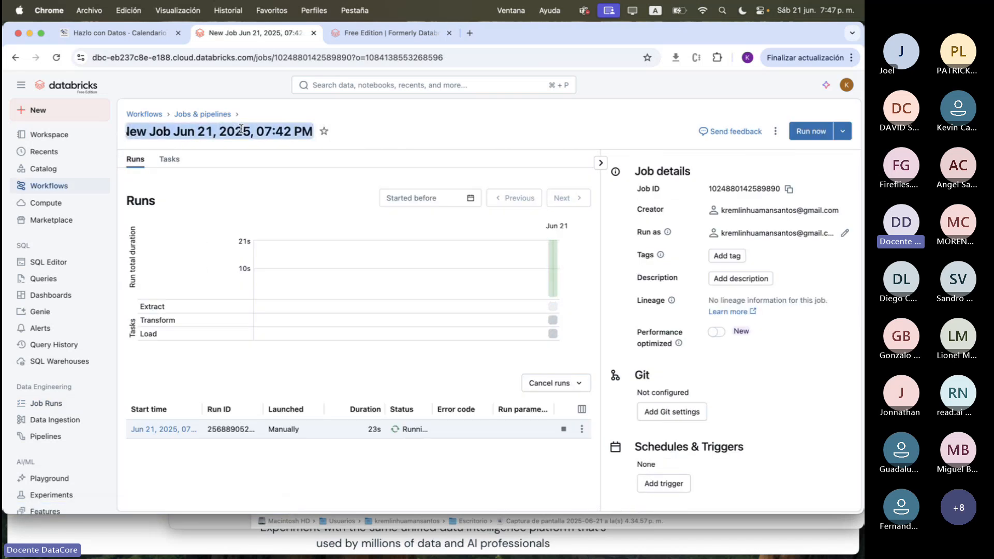
{"action": "type", "text": "ETL"}
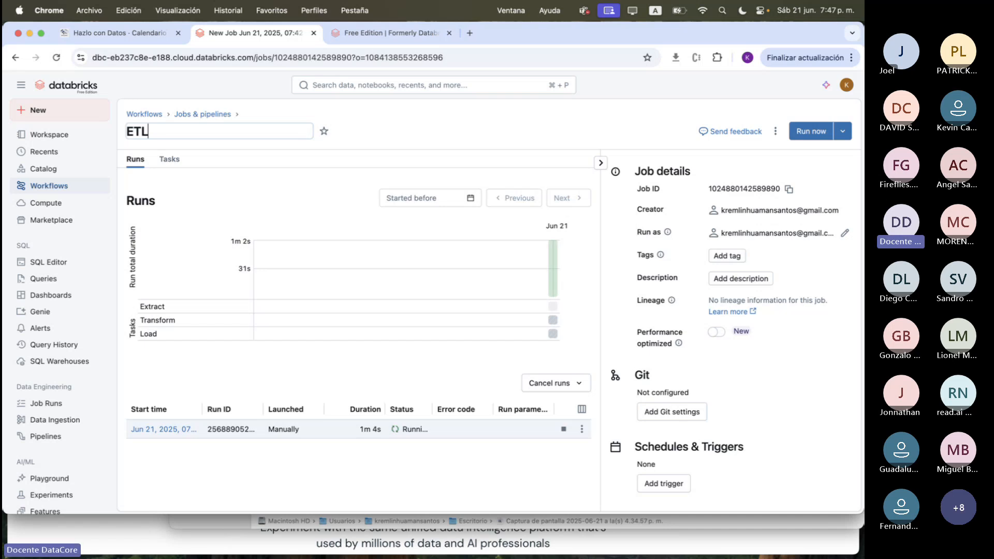
{"action": "type", "text": "v1"}
{"action": "left_click", "coordinate": [466, 128]}
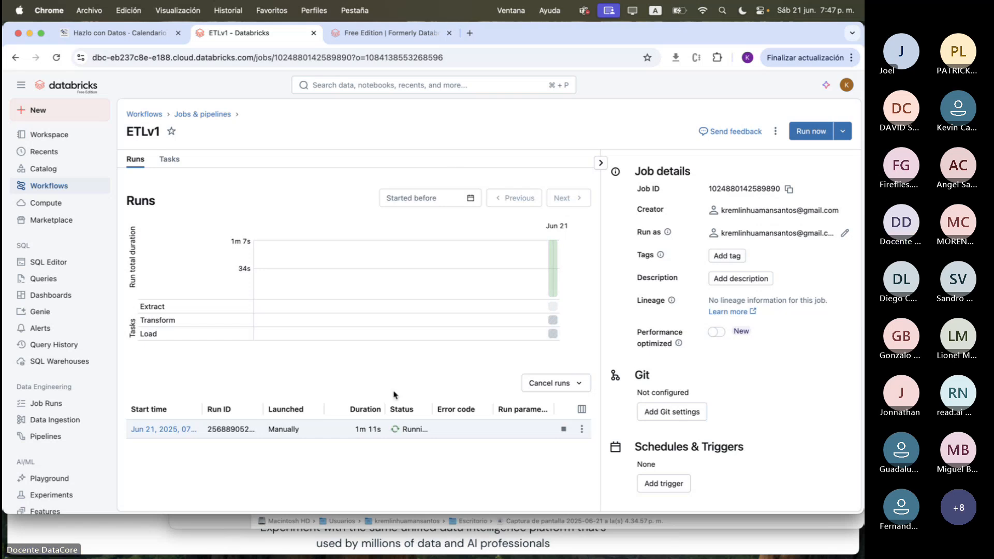
Check the ETLv1 job's current run again, examining the Extract task's output and details before returning to the run graph
{"action": "left_click", "coordinate": [172, 431]}
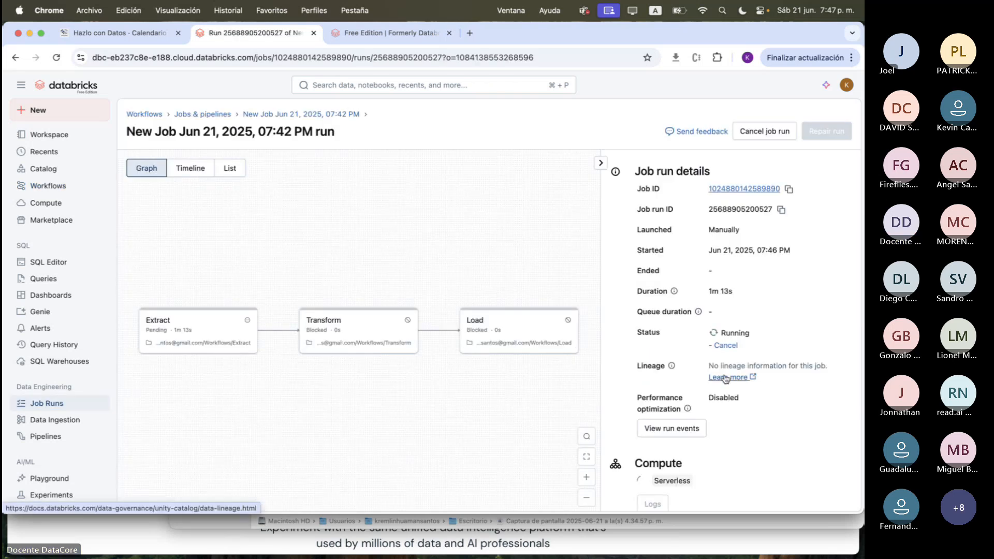
{"action": "left_click", "coordinate": [211, 116]}
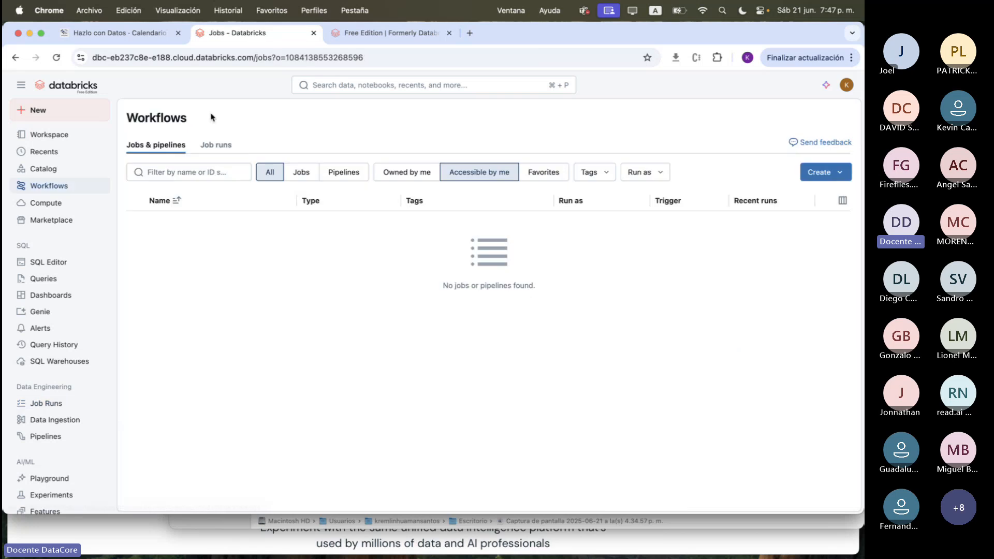
{"action": "left_click", "coordinate": [159, 224]}
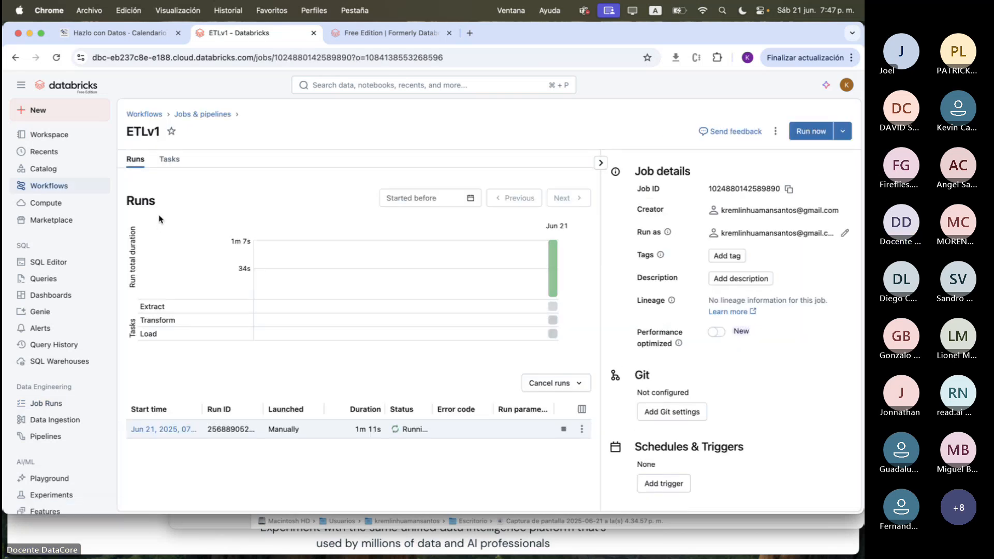
{"action": "left_click", "coordinate": [180, 433]}
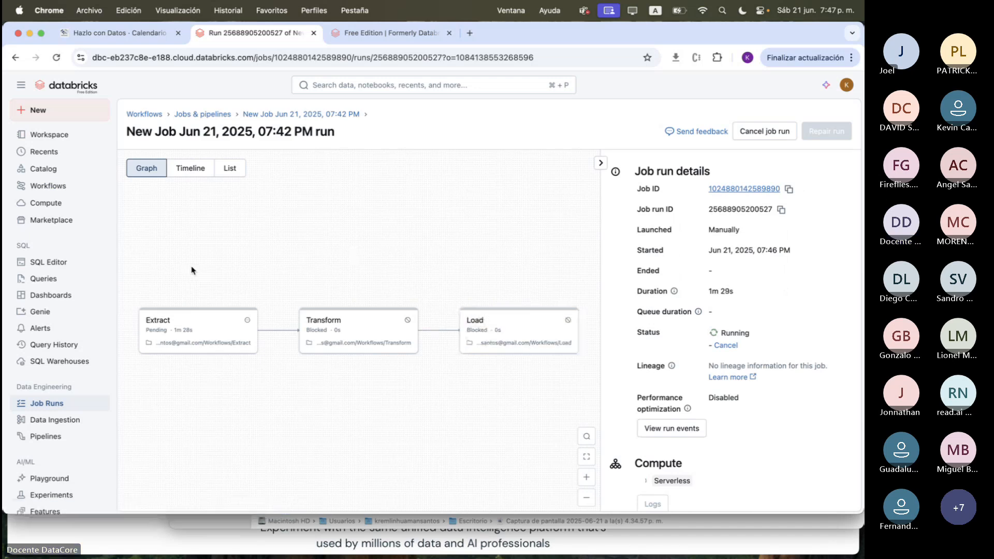
{"action": "left_click", "coordinate": [178, 329]}
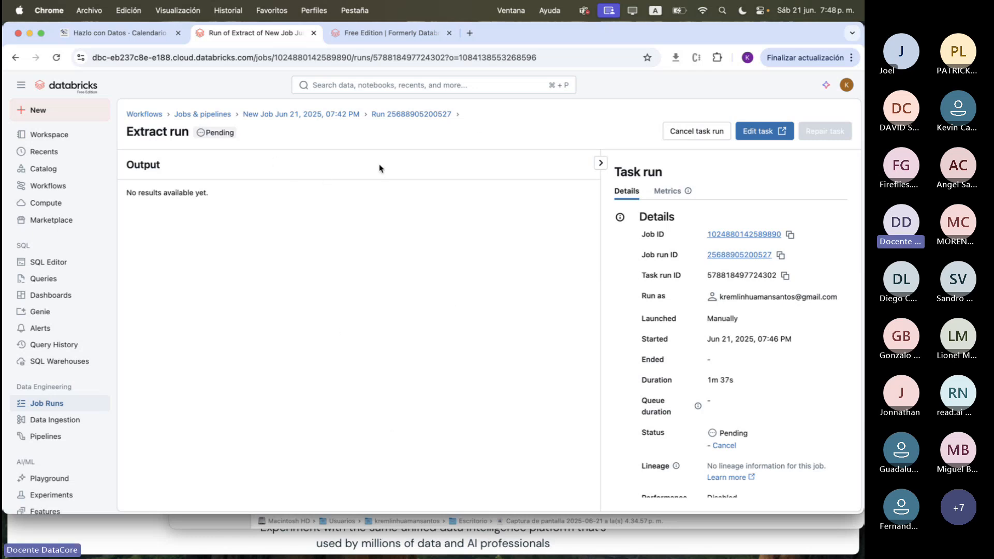
{"action": "left_click", "coordinate": [375, 115]}
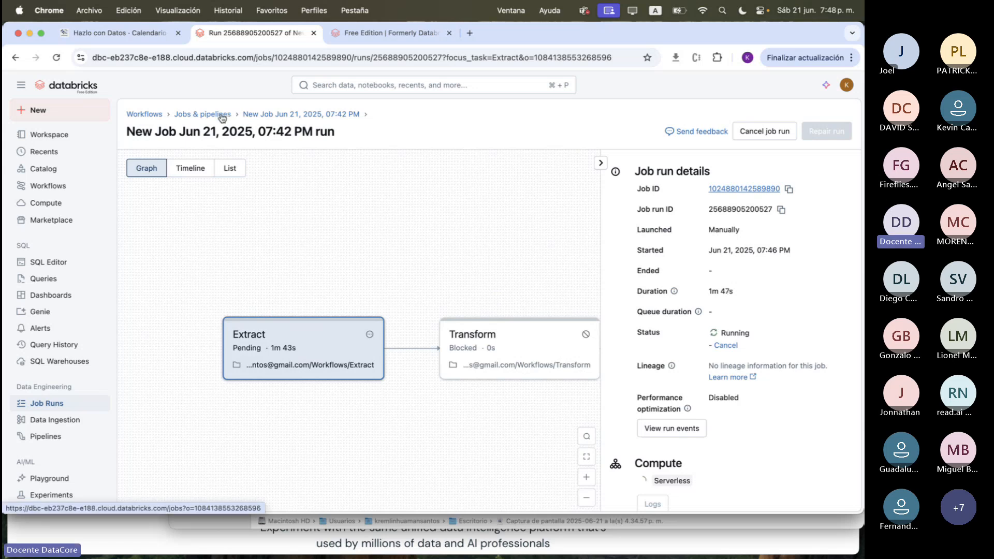
Return to the job page, view the ETLv1 task graph and go back to the Jobs & pipelines list
{"action": "left_click", "coordinate": [251, 114]}
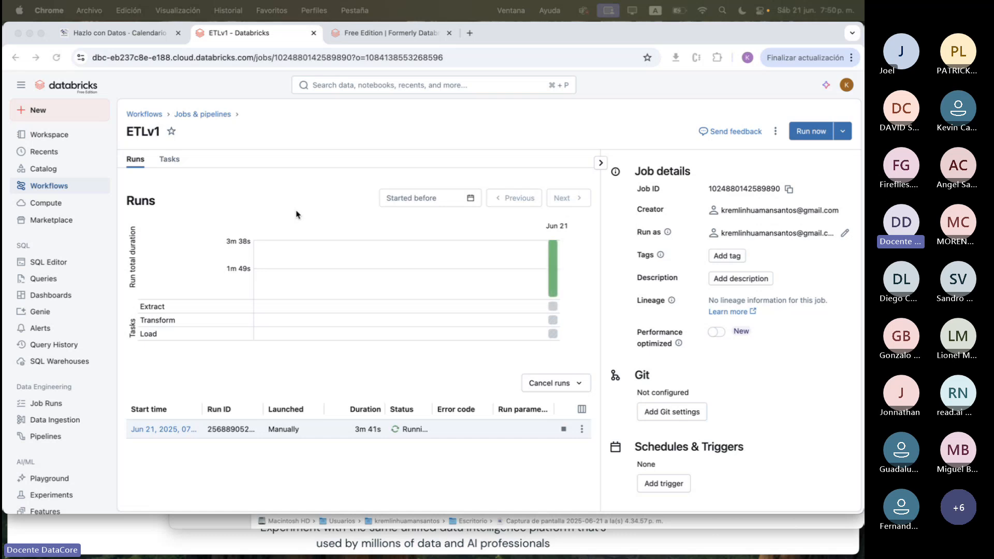
{"action": "left_click", "coordinate": [170, 159]}
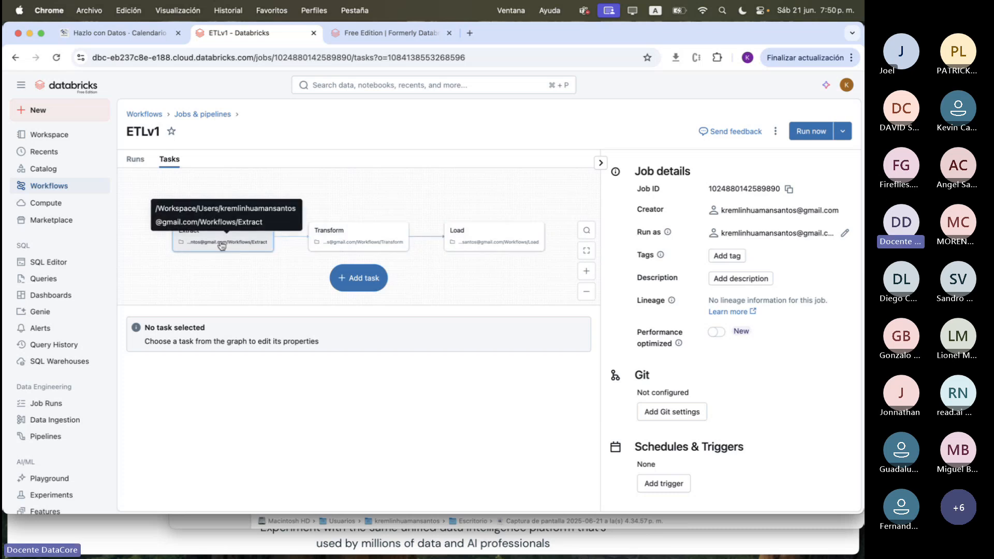
{"action": "left_click", "coordinate": [202, 119]}
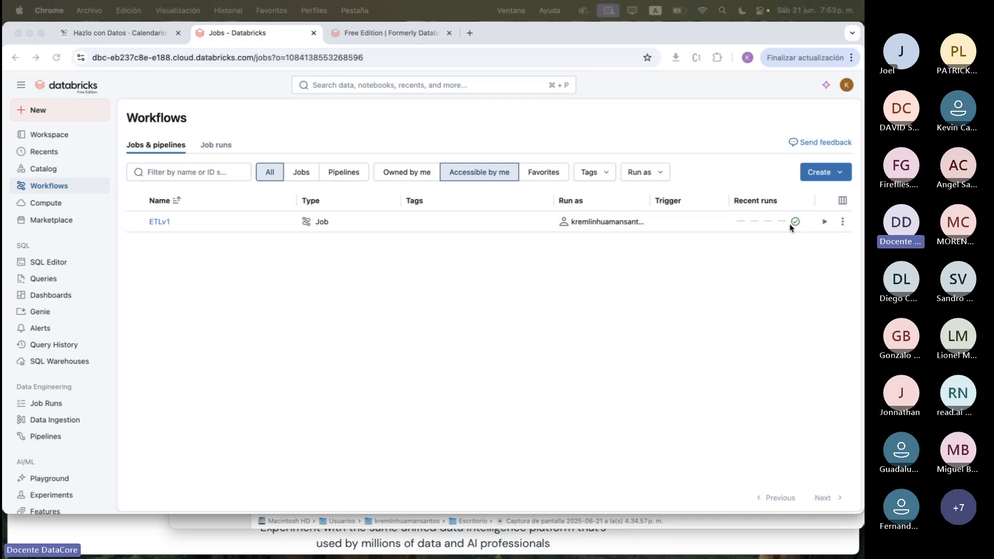
Open the ETLv1 job's run, check its total duration and view the Extract task's output
{"action": "left_click", "coordinate": [159, 223]}
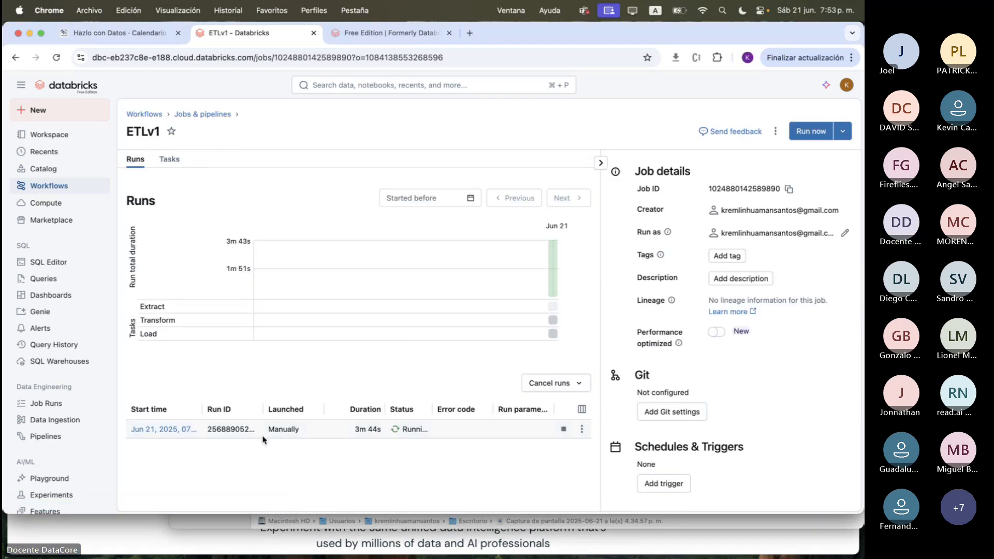
{"action": "left_click", "coordinate": [165, 429]}
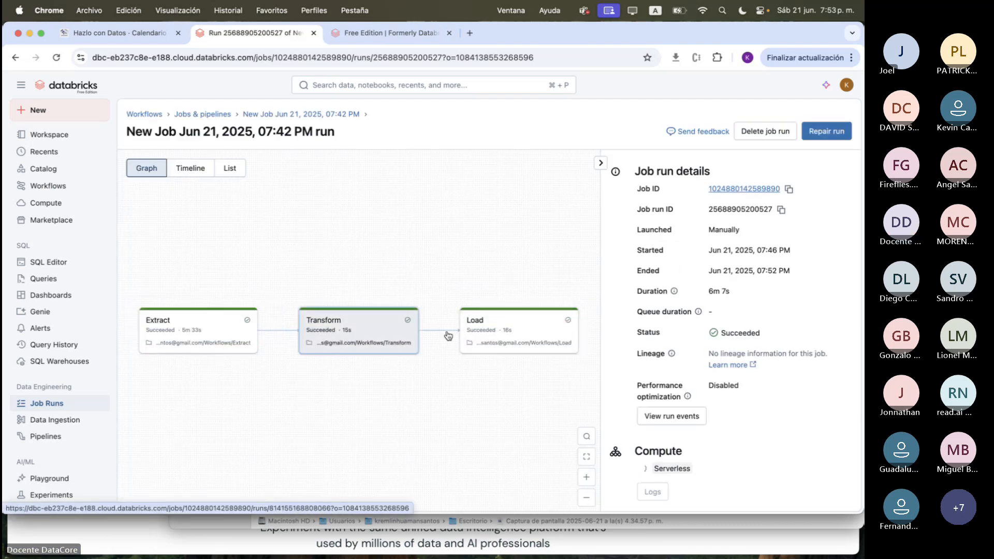
{"action": "triple_click", "coordinate": [719, 293]}
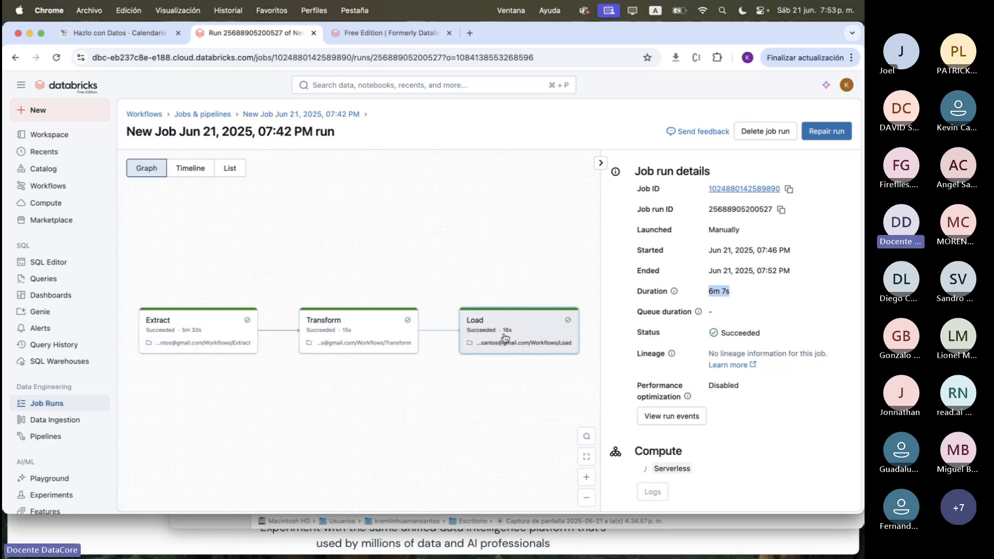
{"action": "left_click", "coordinate": [212, 342]}
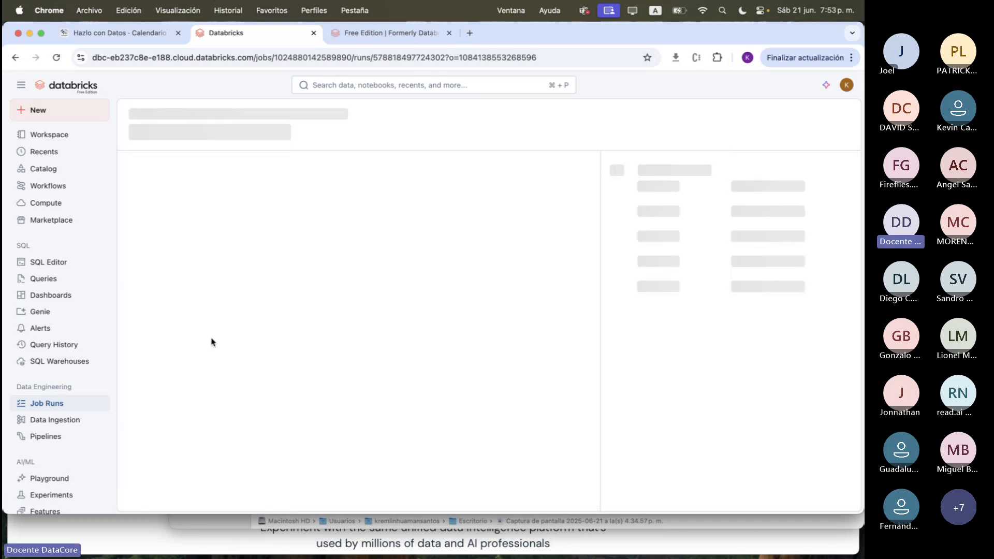
{"action": "double_click", "coordinate": [154, 223]}
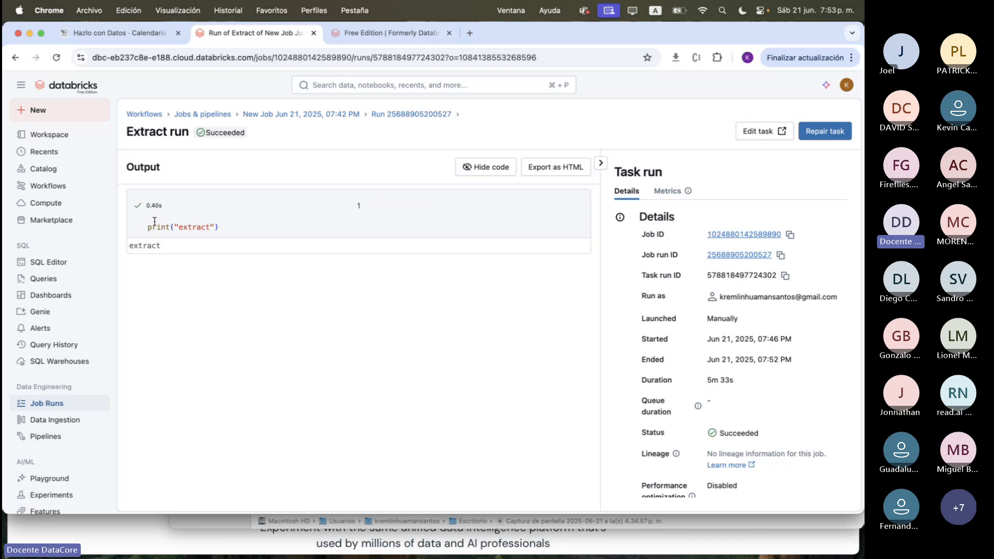
{"action": "triple_click", "coordinate": [154, 222]}
Reopen the run from the job page, view the Transform task's output and return to the Jobs & pipelines list
{"action": "left_click", "coordinate": [346, 115]}
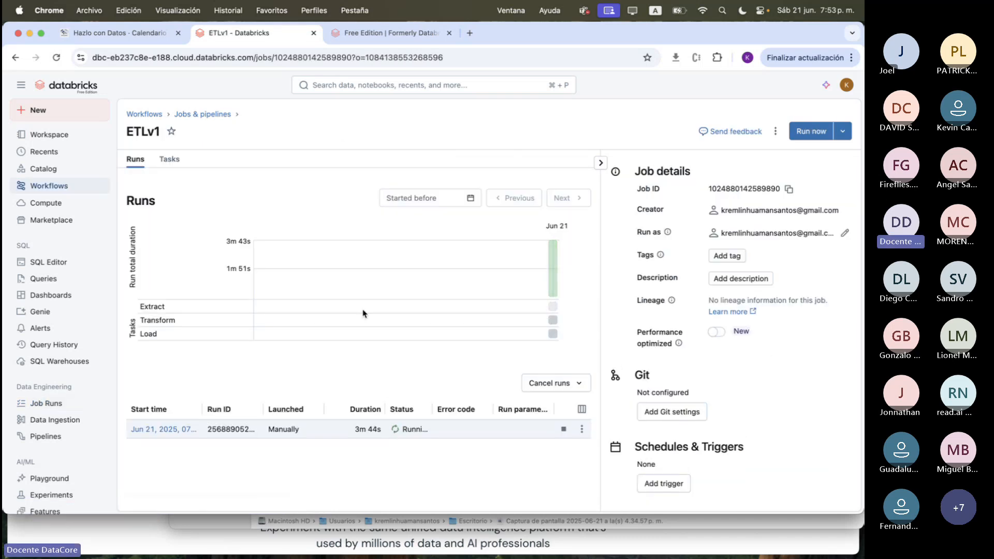
{"action": "left_click", "coordinate": [171, 429]}
{"action": "left_click", "coordinate": [355, 326]}
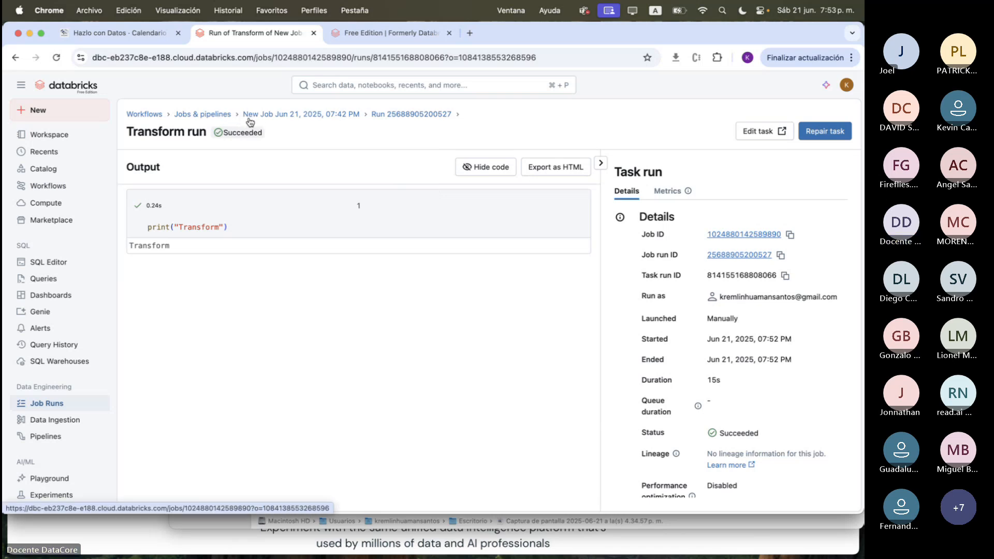
{"action": "left_click", "coordinate": [228, 115]}
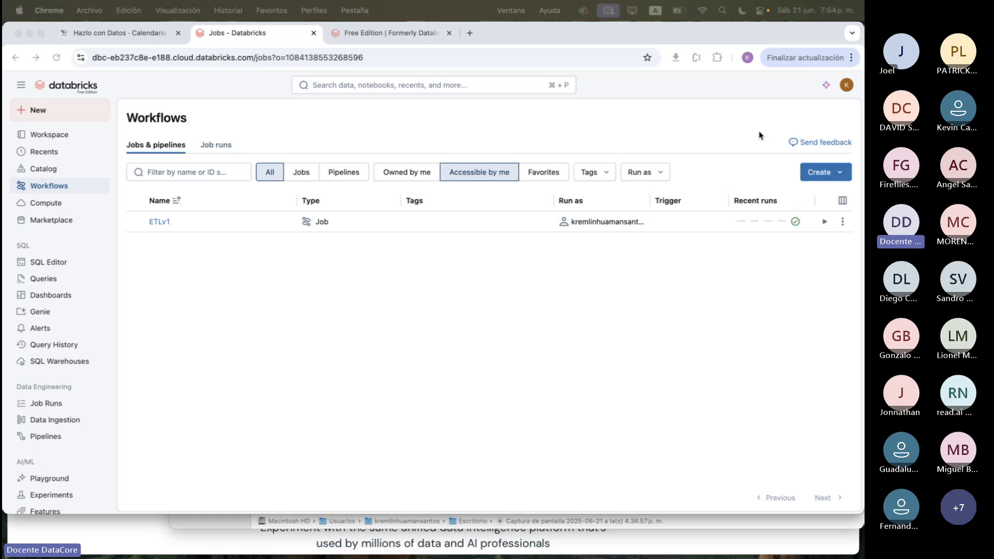
In the linked accounts section of the user settings, delete the GitHub credential and link the Git account again
{"action": "left_click", "coordinate": [792, 116]}
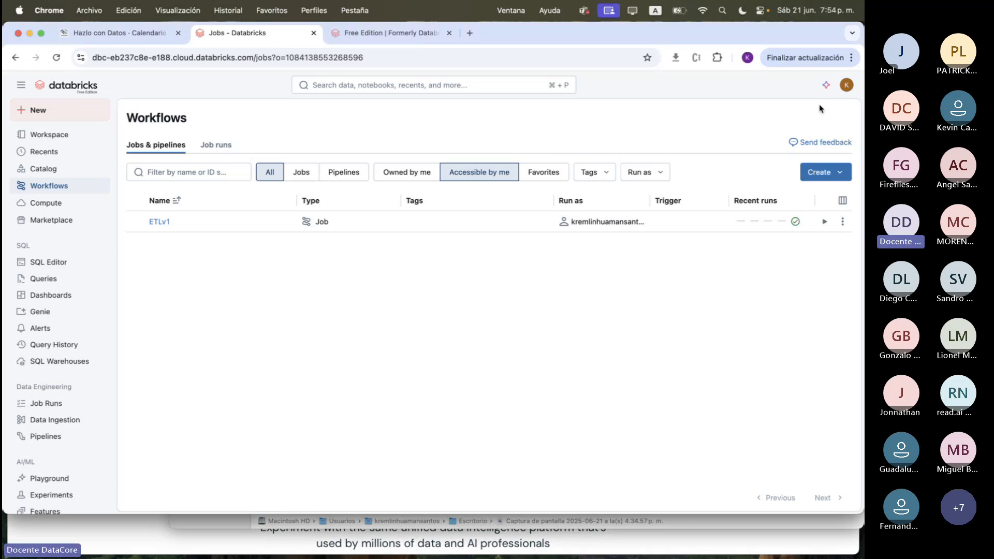
{"action": "left_click", "coordinate": [850, 90]}
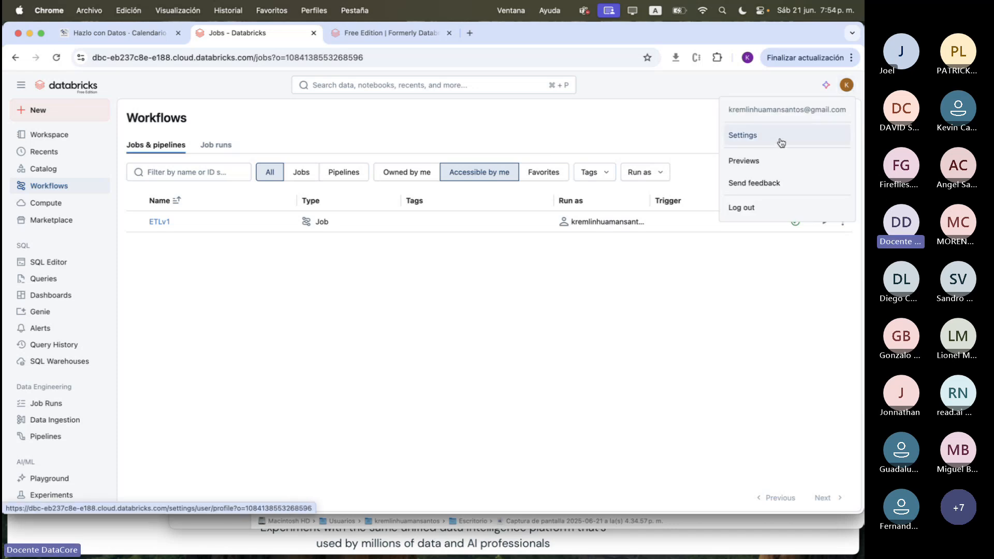
{"action": "left_click", "coordinate": [747, 139]}
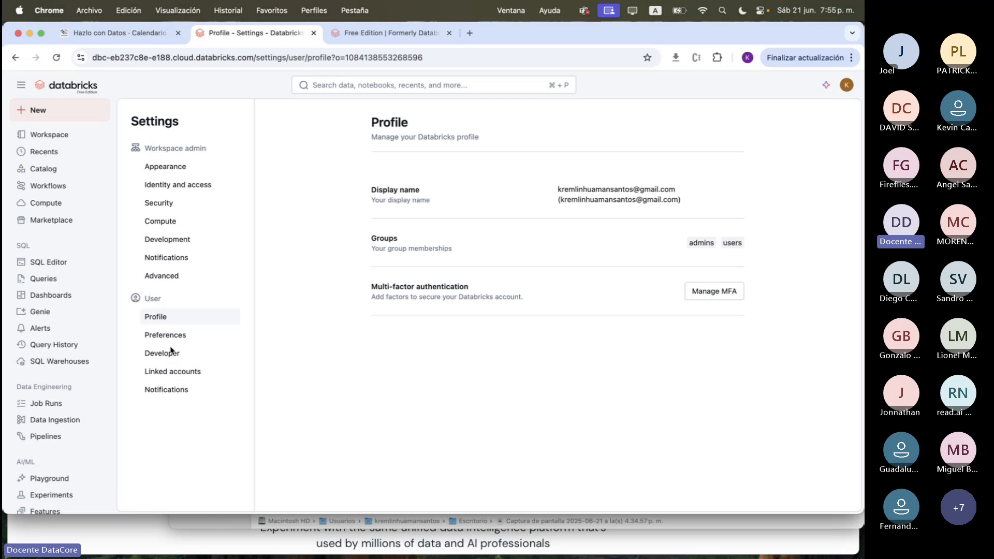
{"action": "left_click", "coordinate": [178, 376]}
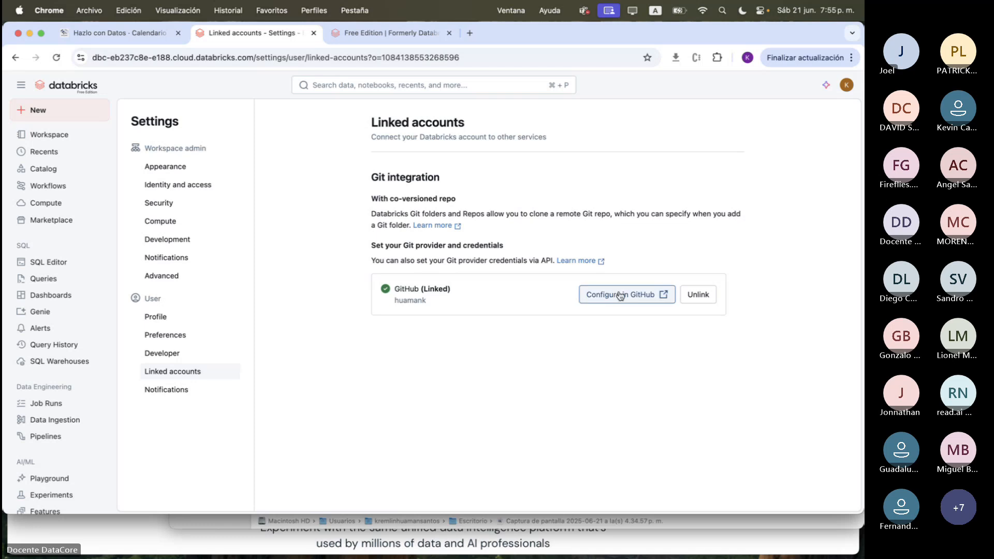
{"action": "left_click", "coordinate": [693, 306]}
{"action": "left_click", "coordinate": [595, 315]}
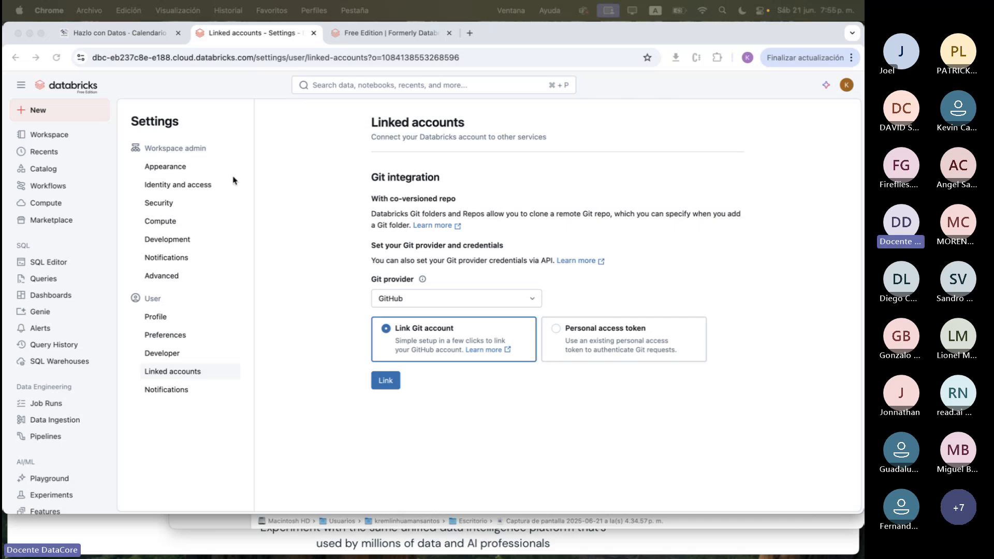
{"action": "left_click", "coordinate": [386, 380]}
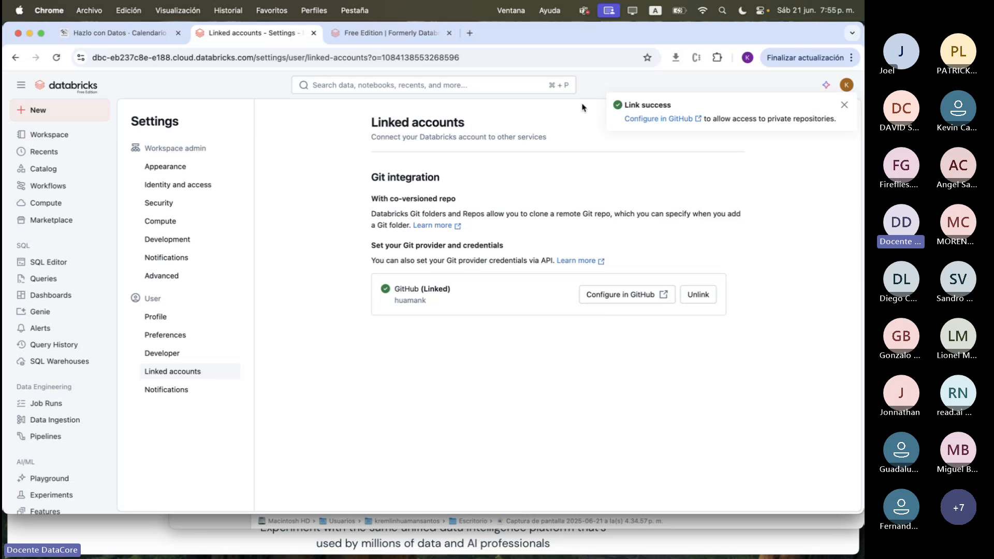
Unlink GitHub again and choose Personal access token as the authentication method
{"action": "left_click", "coordinate": [705, 294]}
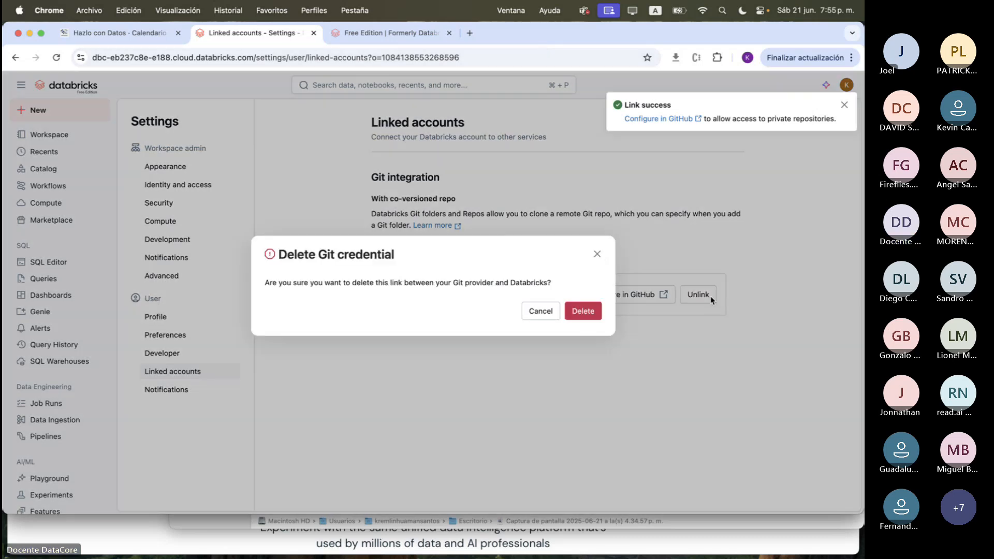
{"action": "left_click", "coordinate": [580, 312]}
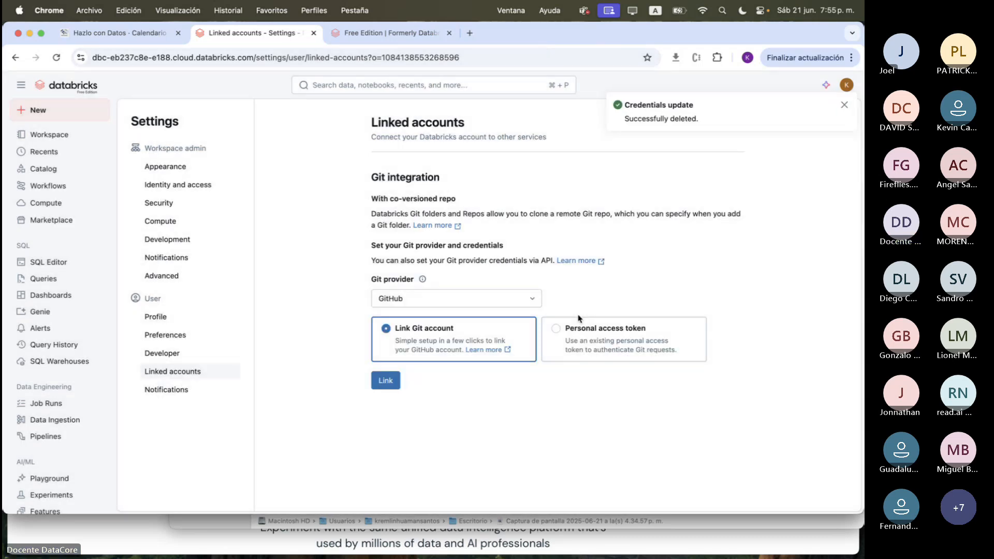
{"action": "left_click", "coordinate": [608, 337]}
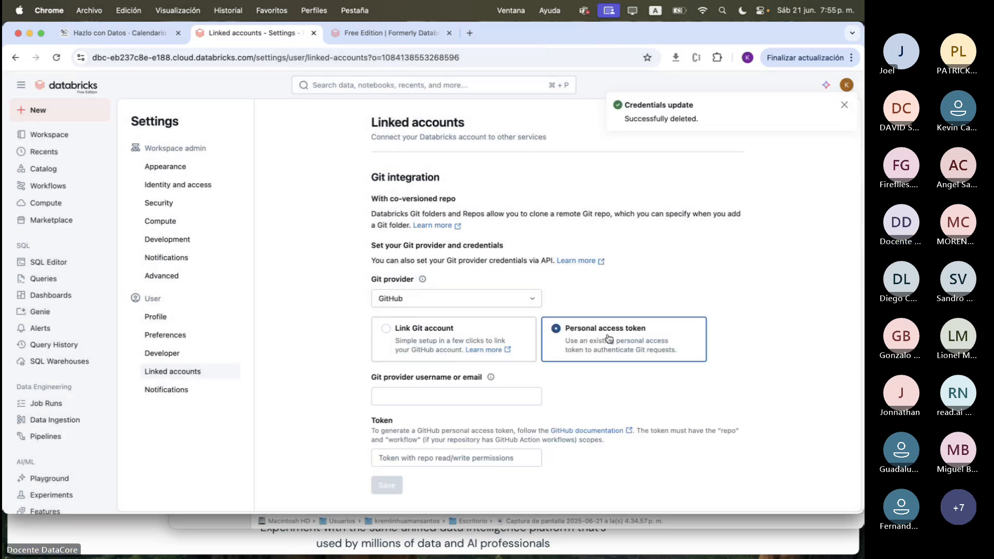
Inspect the Git username and token fields, switch back to Link Git account and relink GitHub
{"action": "left_click", "coordinate": [448, 395]}
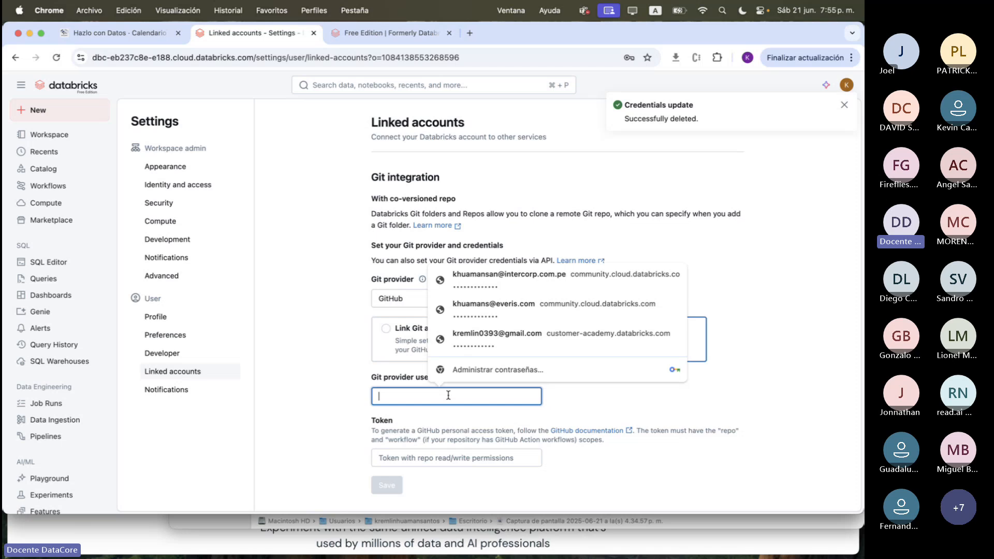
{"action": "left_click", "coordinate": [444, 460]}
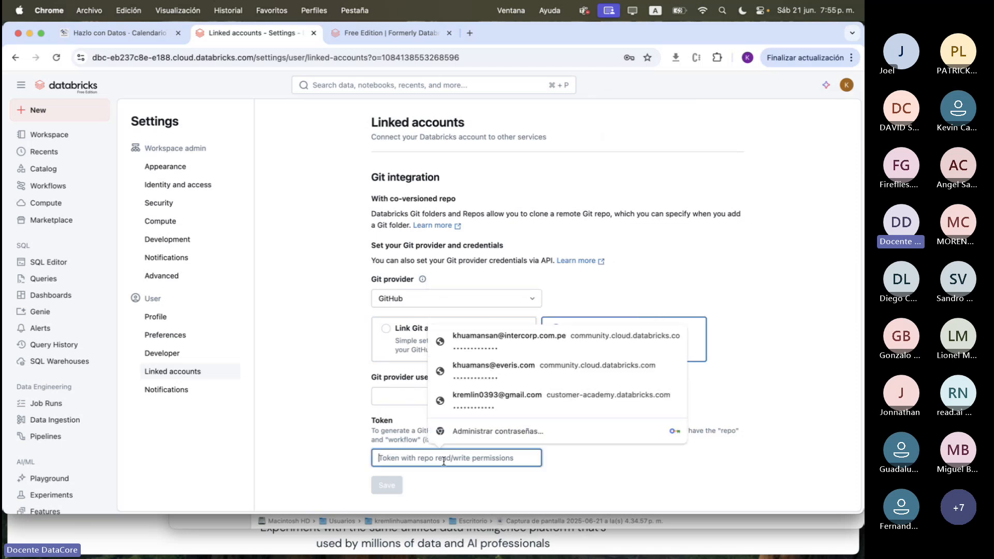
{"action": "left_click", "coordinate": [387, 331]}
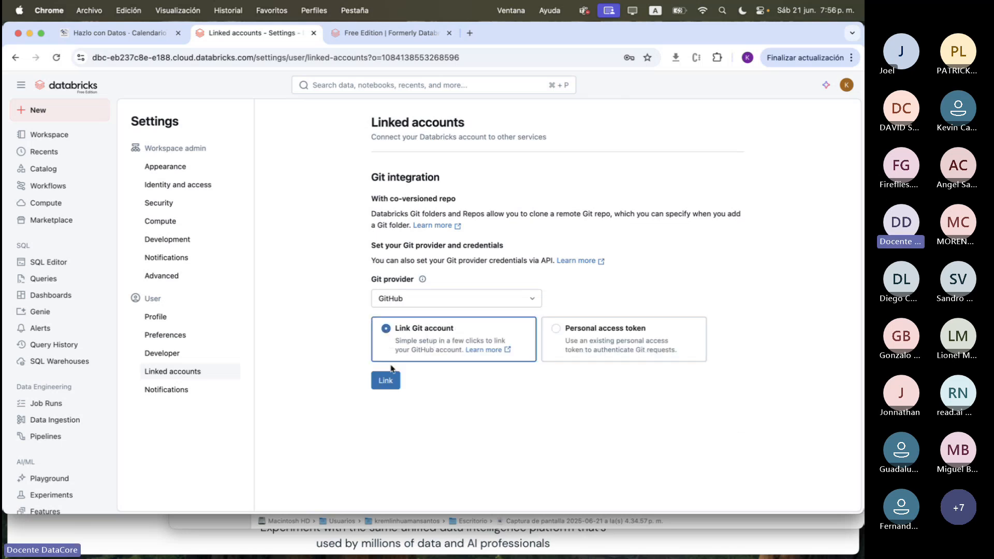
{"action": "left_click", "coordinate": [385, 381]}
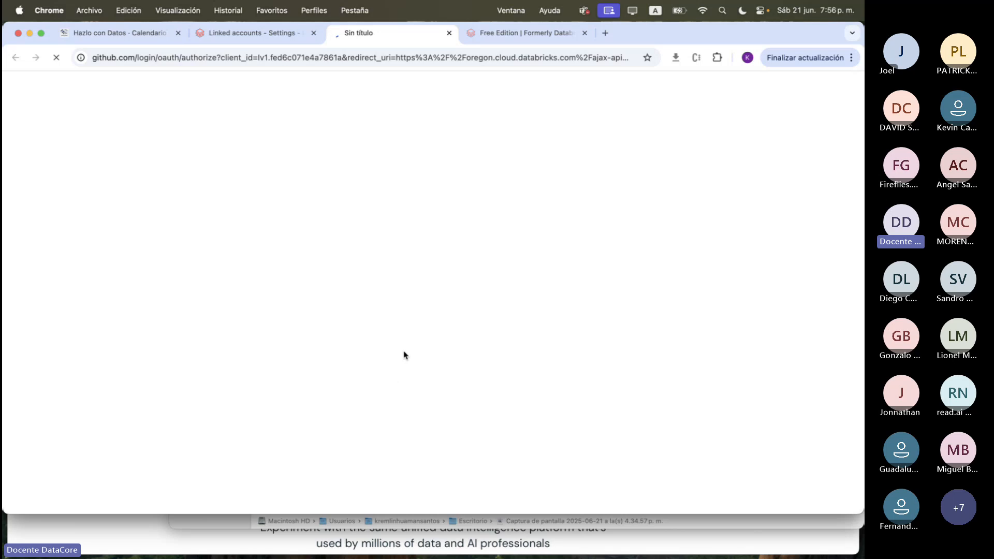
Open github.com in a new browser tab
{"action": "left_click", "coordinate": [549, 35]}
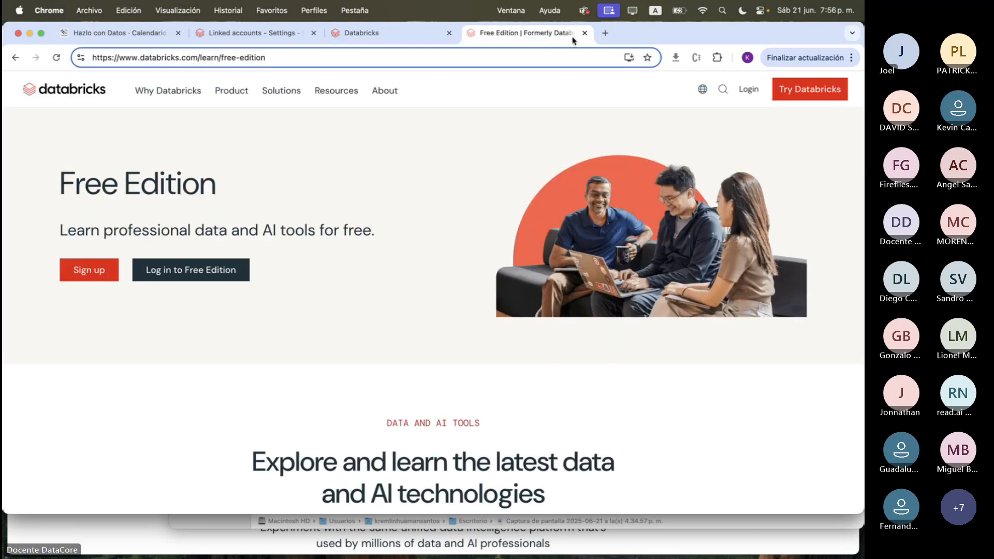
{"action": "left_click", "coordinate": [605, 33]}
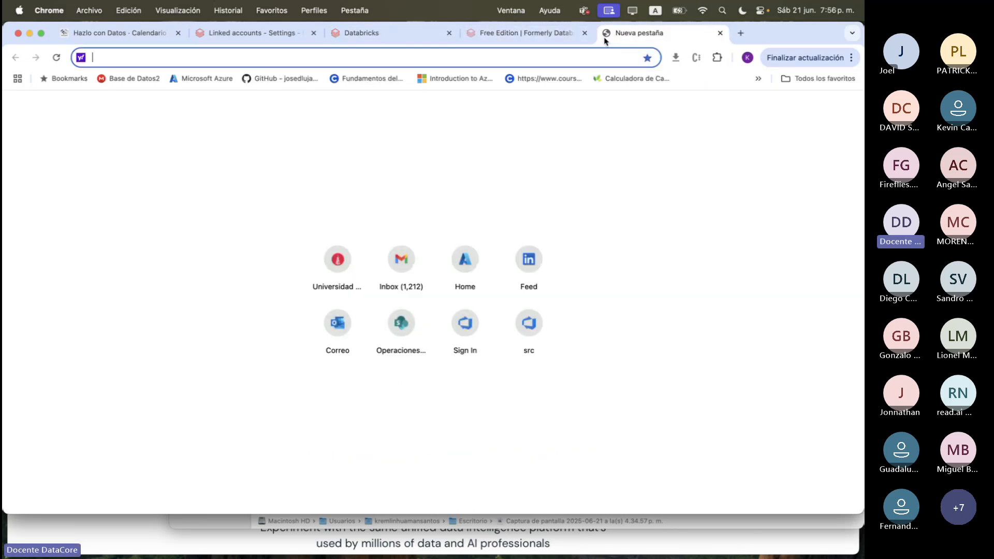
{"action": "type", "text": "github.com"}
{"action": "key", "text": "Return"}
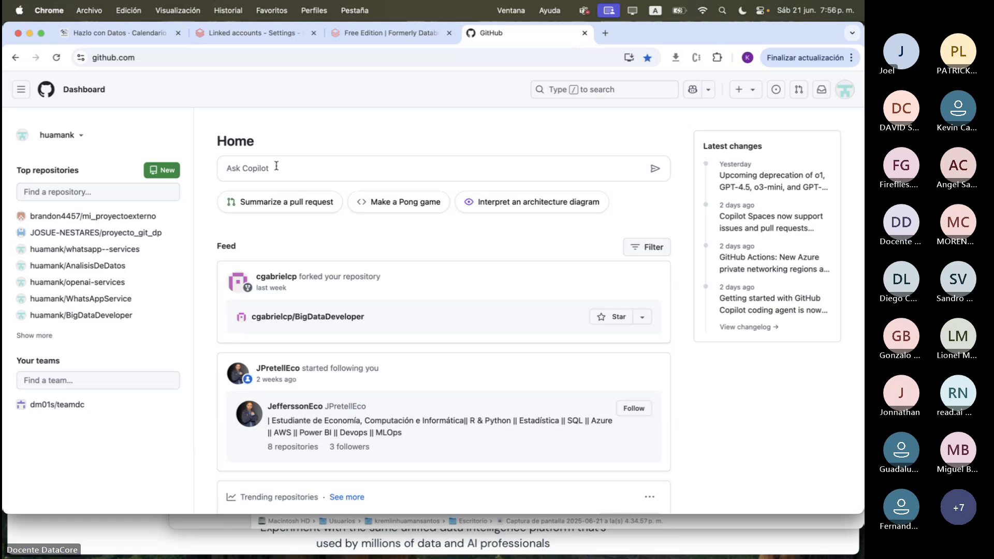
Open the Python1 repository from the GitHub account's own repositories and select its full web address
{"action": "left_click", "coordinate": [844, 89]}
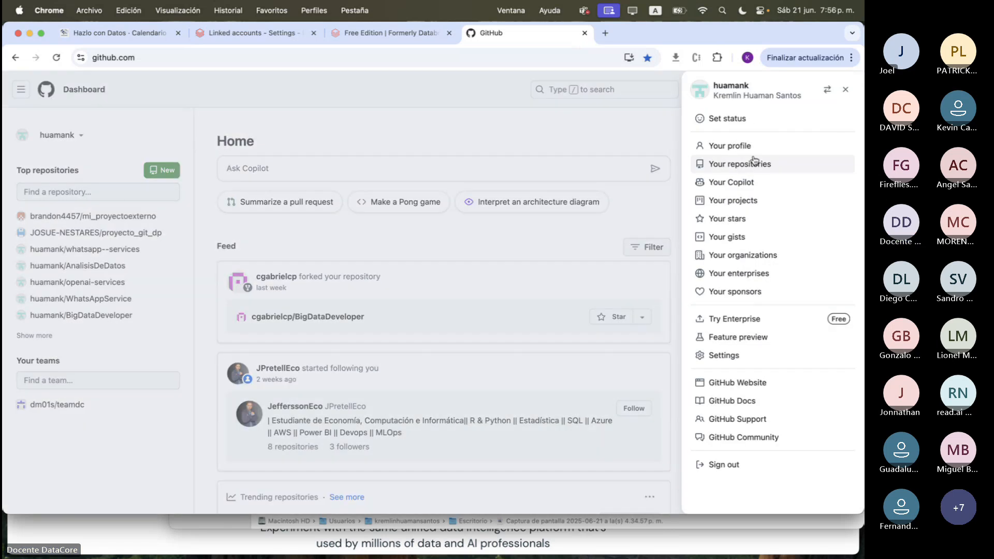
{"action": "left_click", "coordinate": [753, 162]}
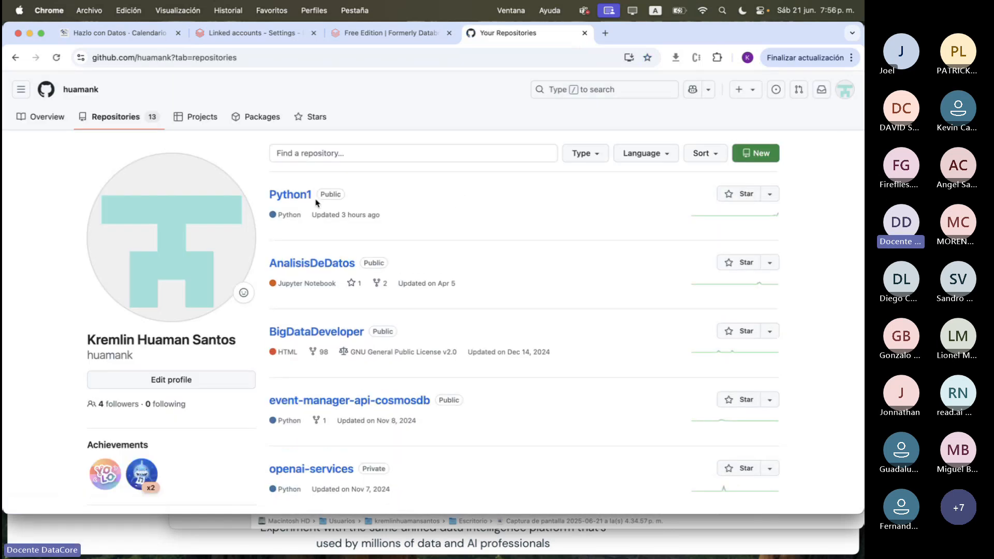
{"action": "left_click", "coordinate": [305, 196]}
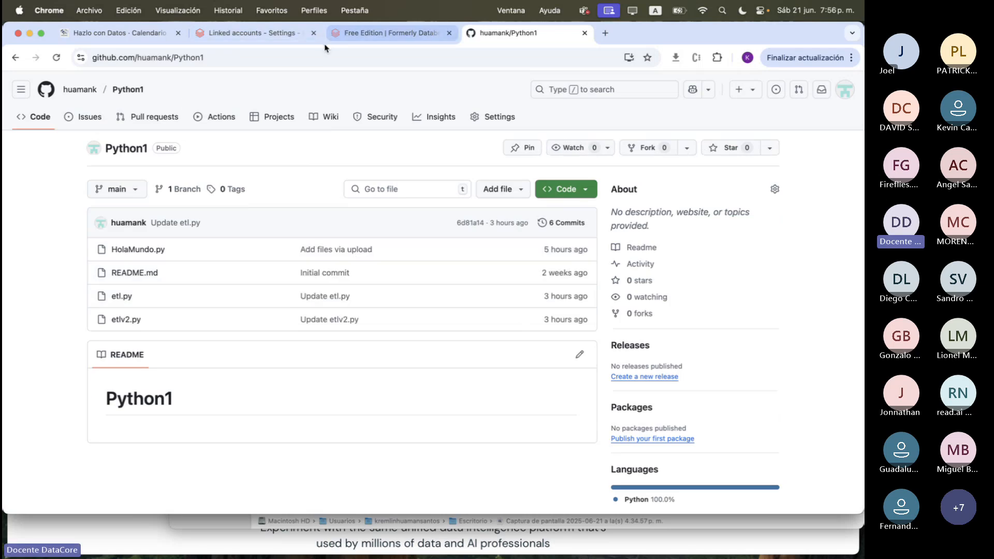
{"action": "left_click", "coordinate": [318, 61]}
{"action": "key", "text": "super+a"}
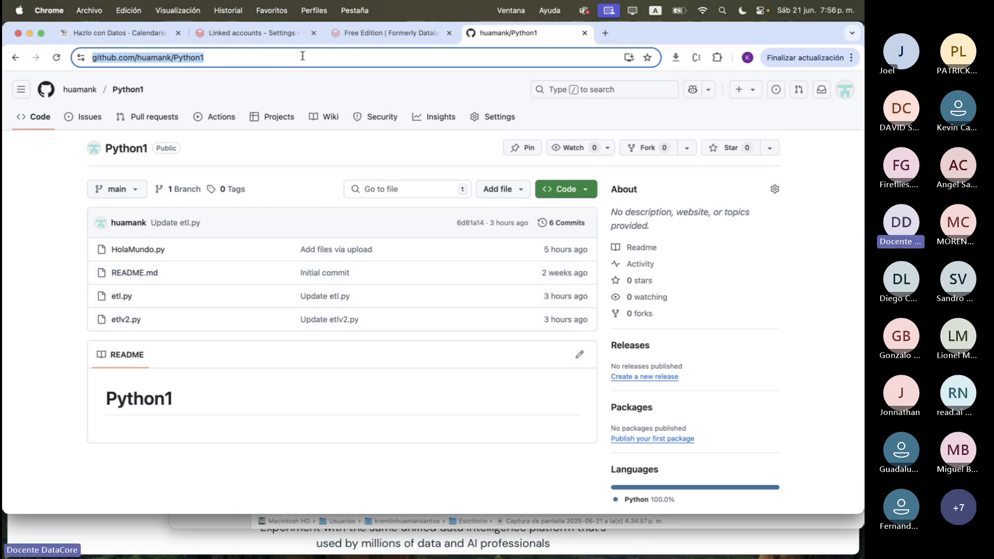
Switch back to Databricks and open the ETLv1 job's run graph from Workflows
{"action": "left_click", "coordinate": [259, 33]}
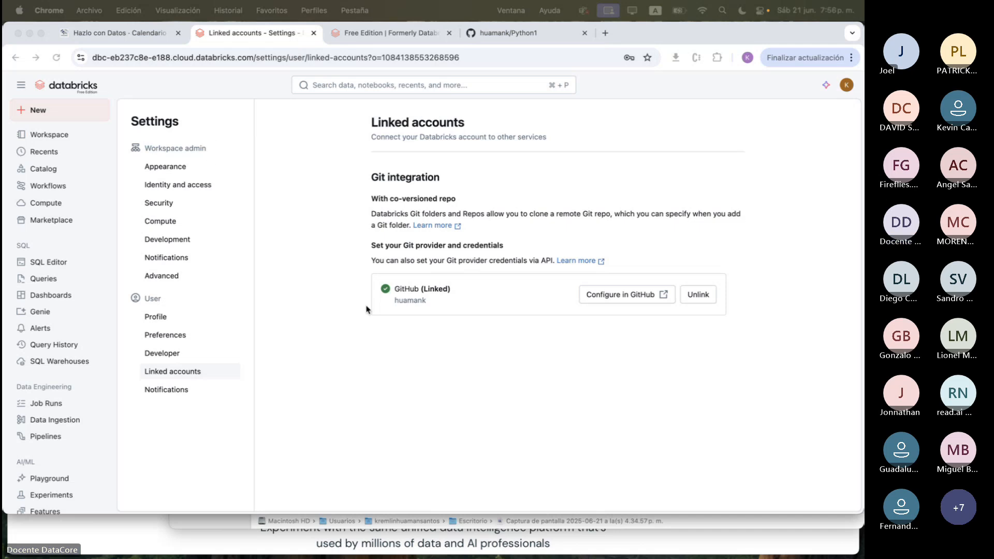
{"action": "left_click", "coordinate": [47, 163]}
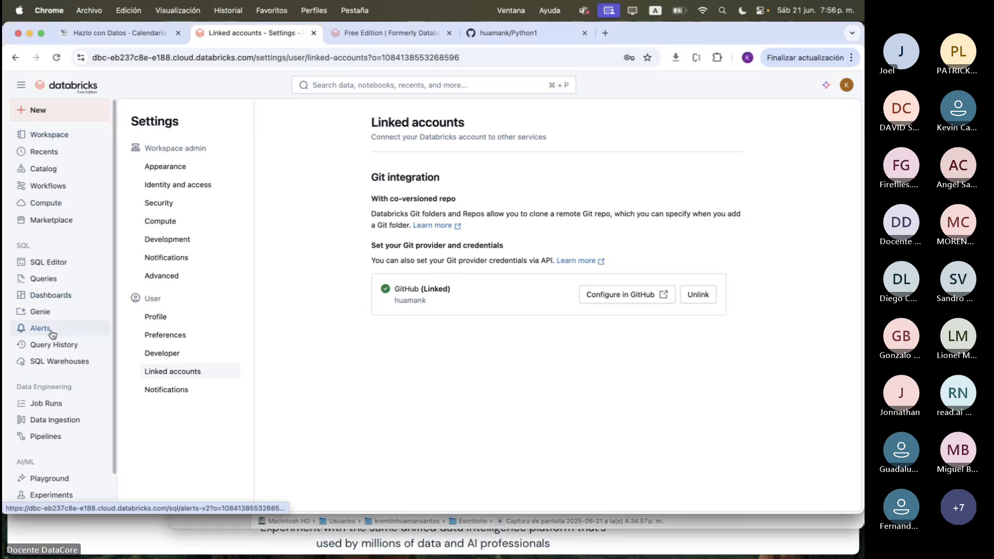
{"action": "left_click", "coordinate": [44, 186]}
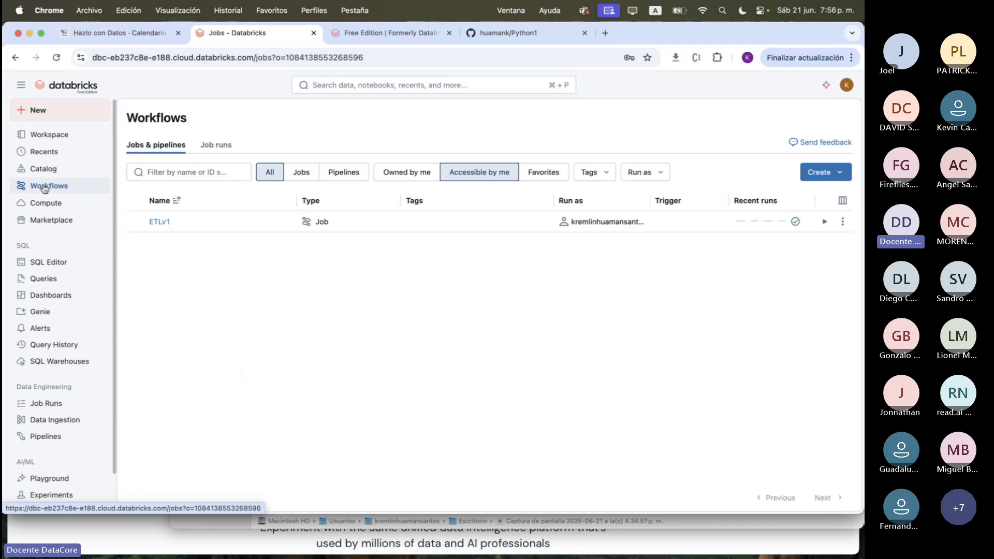
{"action": "left_click", "coordinate": [160, 223]}
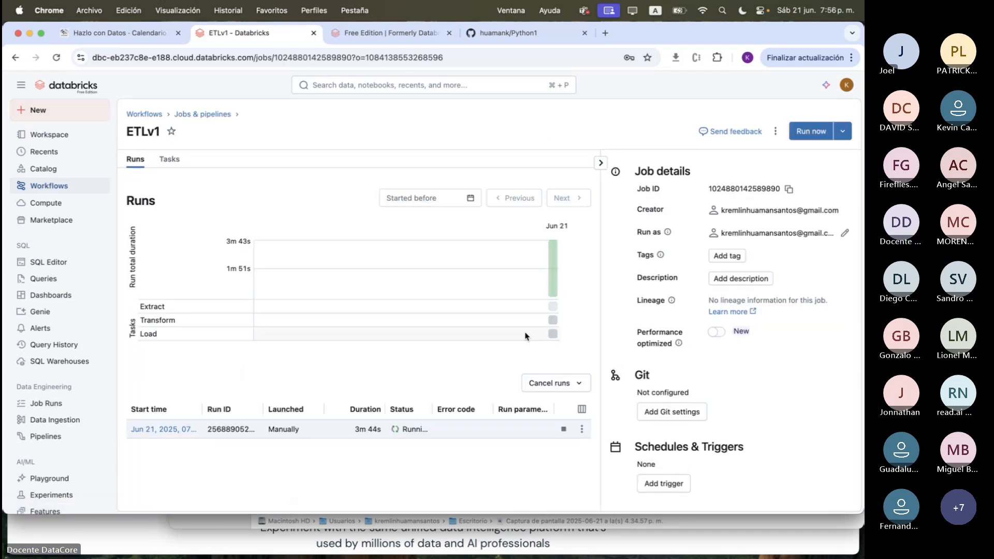
{"action": "left_click", "coordinate": [150, 430]}
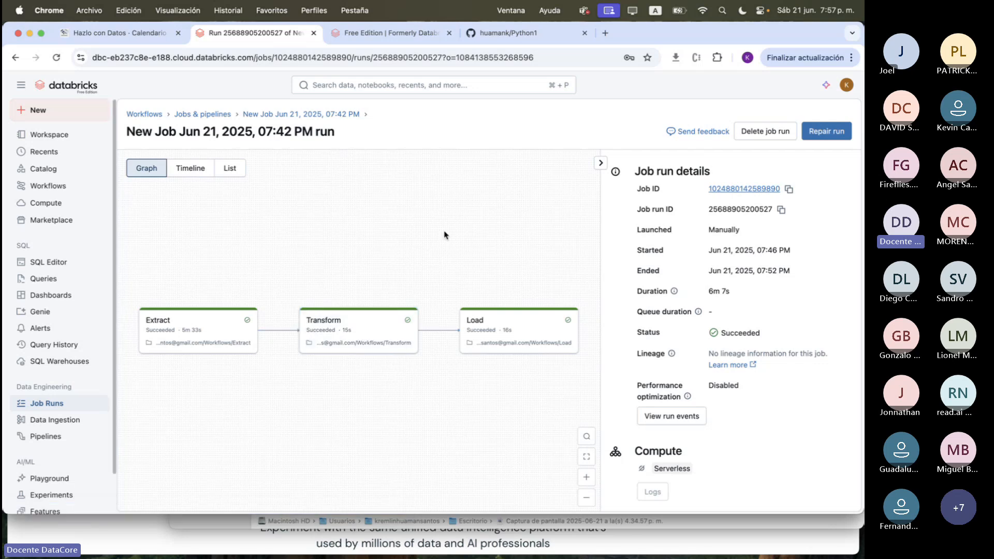
Open the Extract task of the ETLv1 job and examine the dynamic value references available for a new parameter
{"action": "left_click", "coordinate": [252, 120]}
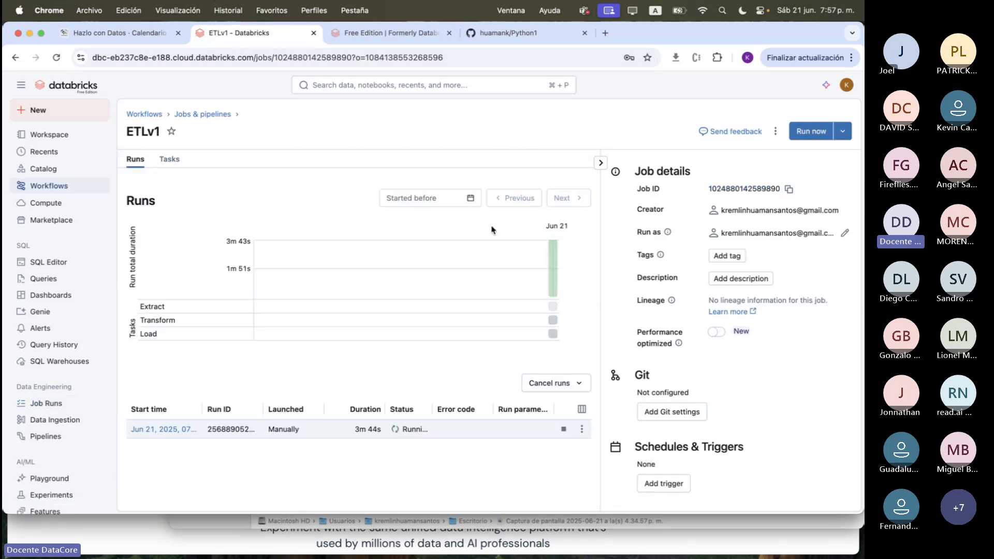
{"action": "left_click", "coordinate": [169, 159]}
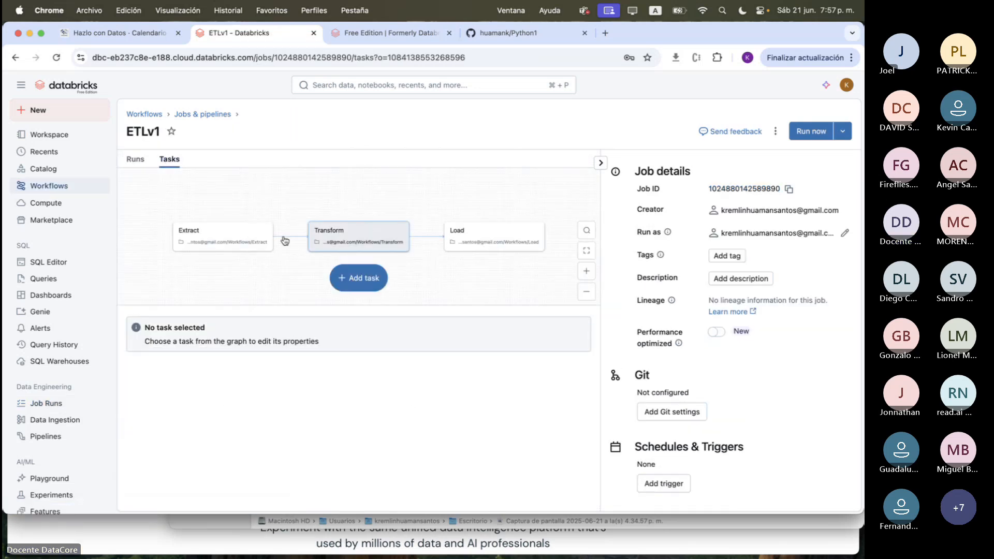
{"action": "left_click", "coordinate": [267, 239]}
{"action": "scroll", "coordinate": [321, 399], "scroll_direction": "down", "scroll_amount": 5}
{"action": "left_click", "coordinate": [283, 396]}
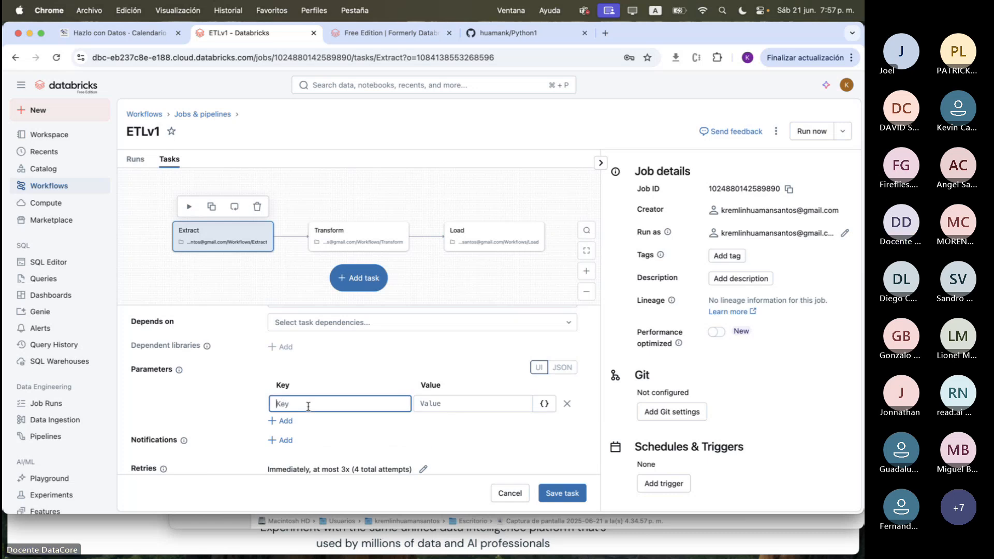
{"action": "left_click", "coordinate": [544, 403]}
{"action": "scroll", "coordinate": [511, 326], "scroll_direction": "down", "scroll_amount": 5}
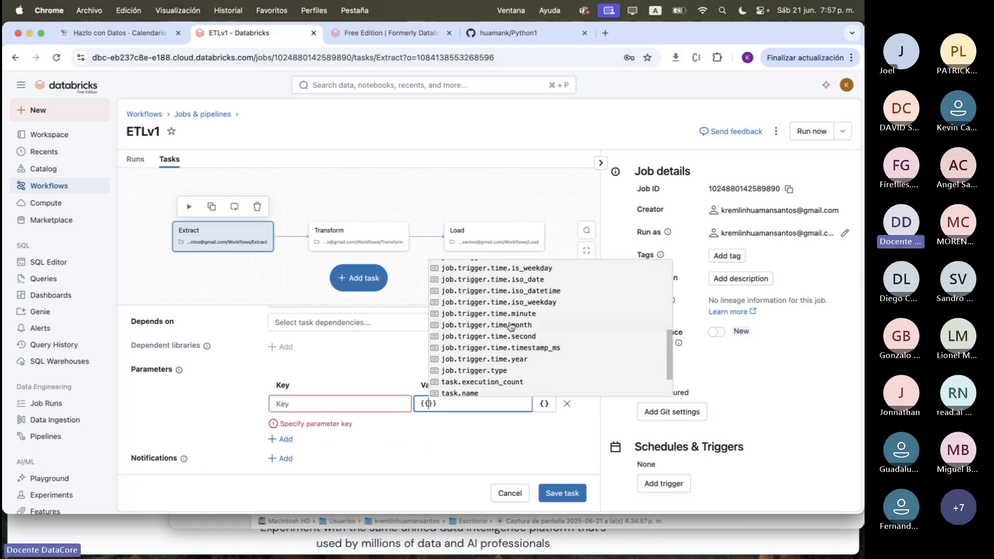
{"action": "scroll", "coordinate": [486, 378], "scroll_direction": "down", "scroll_amount": 3}
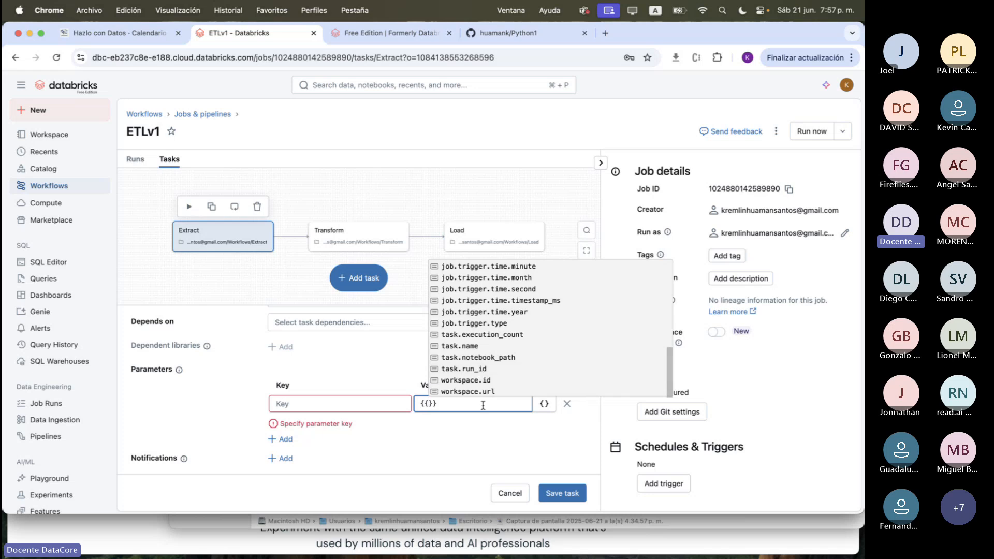
{"action": "scroll", "coordinate": [485, 380], "scroll_direction": "up", "scroll_amount": 8}
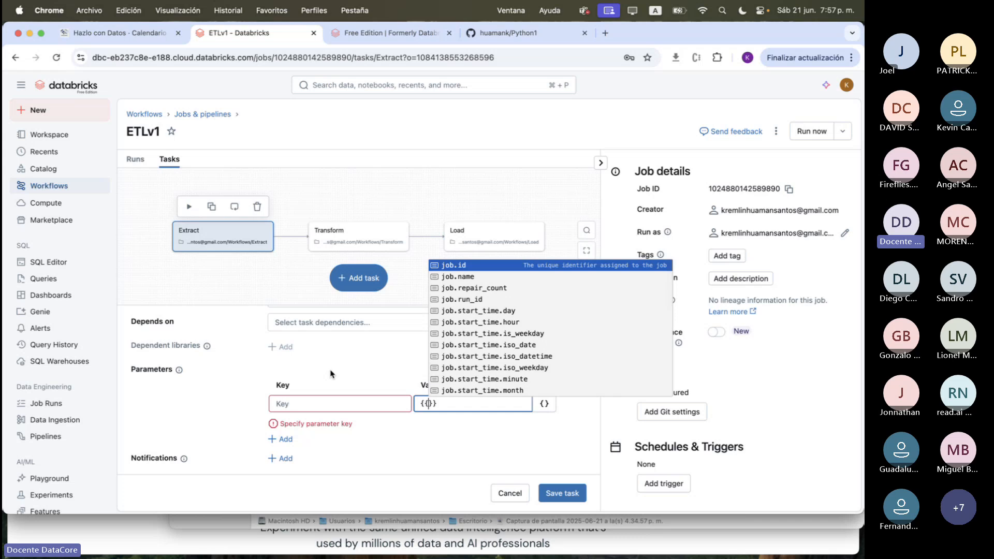
Discard the unsaved task changes and open the Extract notebook from the workspace's Workflows folder
{"action": "left_click", "coordinate": [49, 134]}
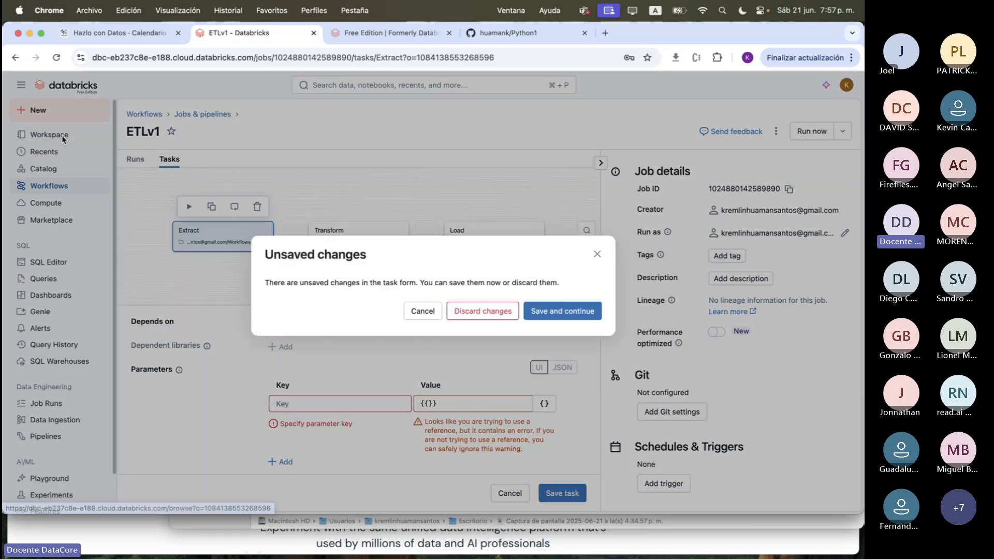
{"action": "left_click", "coordinate": [502, 311]}
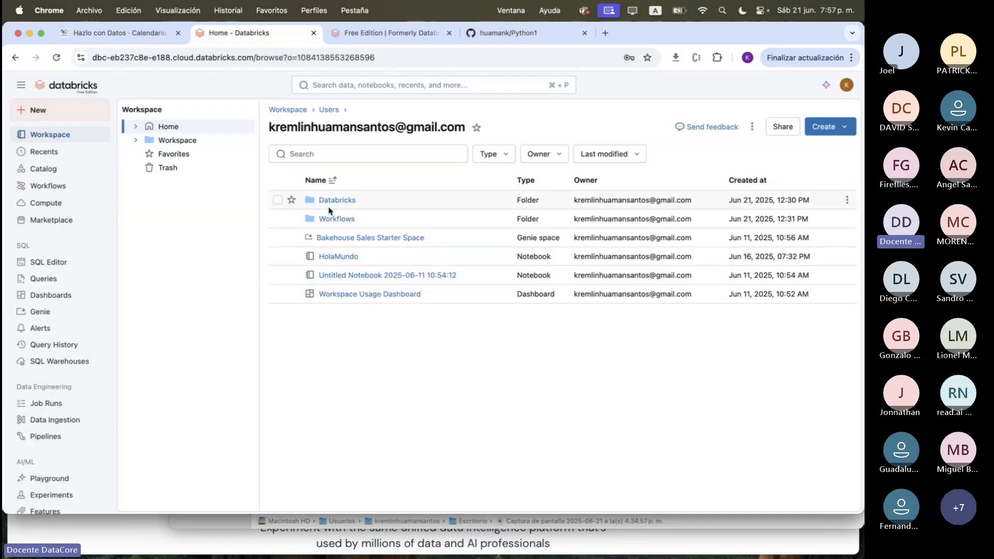
{"action": "left_click", "coordinate": [334, 218]}
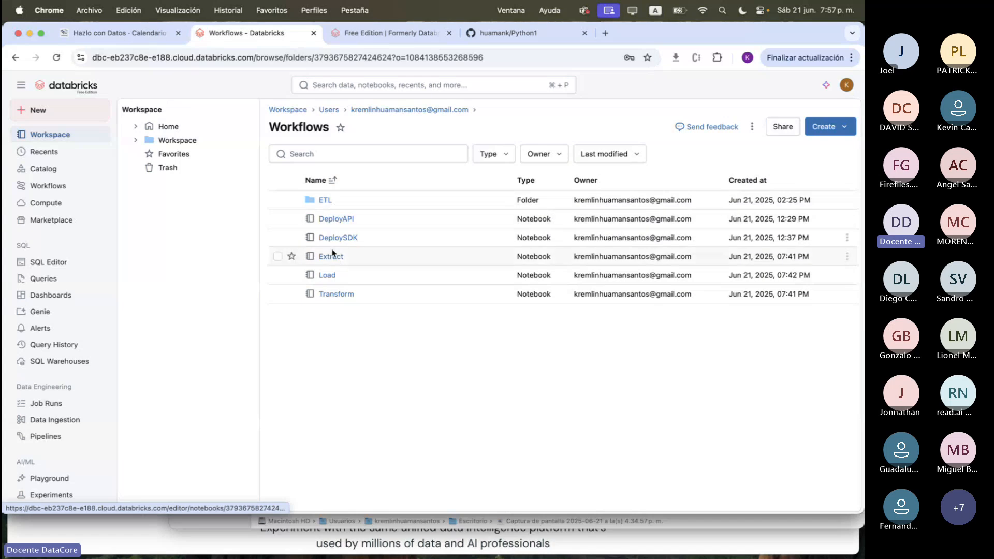
{"action": "left_click", "coordinate": [331, 255]}
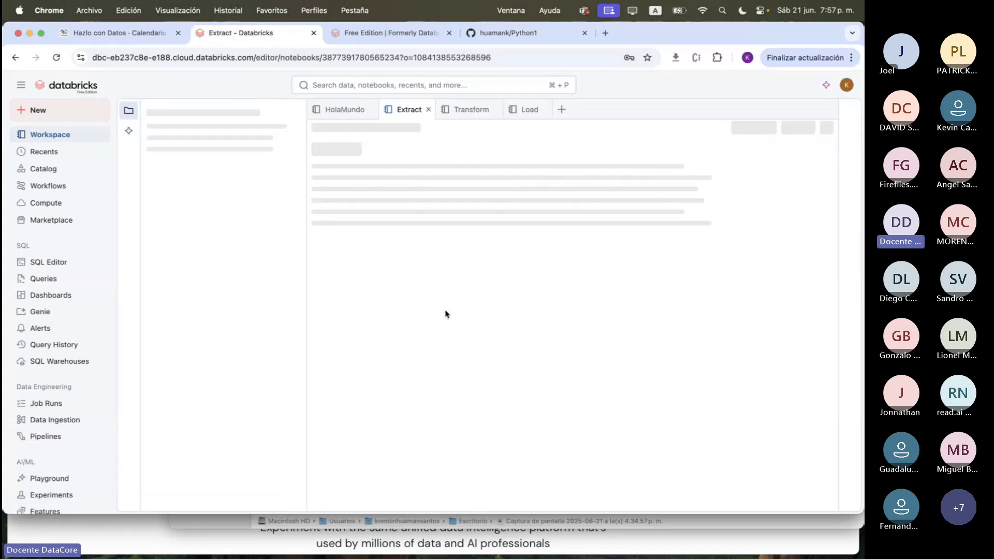
Connect the Extract notebook to compute and begin a second code cell with dbutils.jobs
{"action": "left_click", "coordinate": [532, 215]}
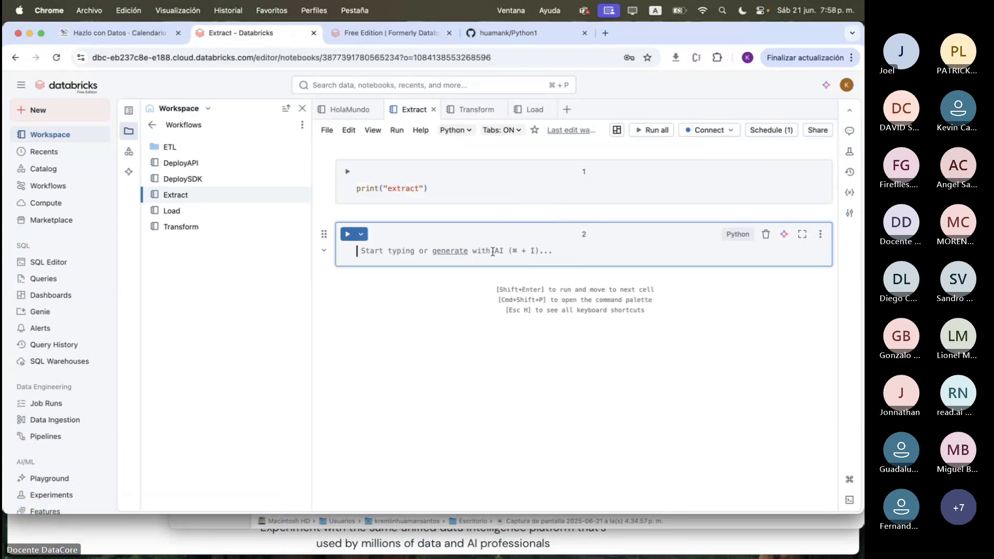
{"action": "type", "text": "dbutikl"}
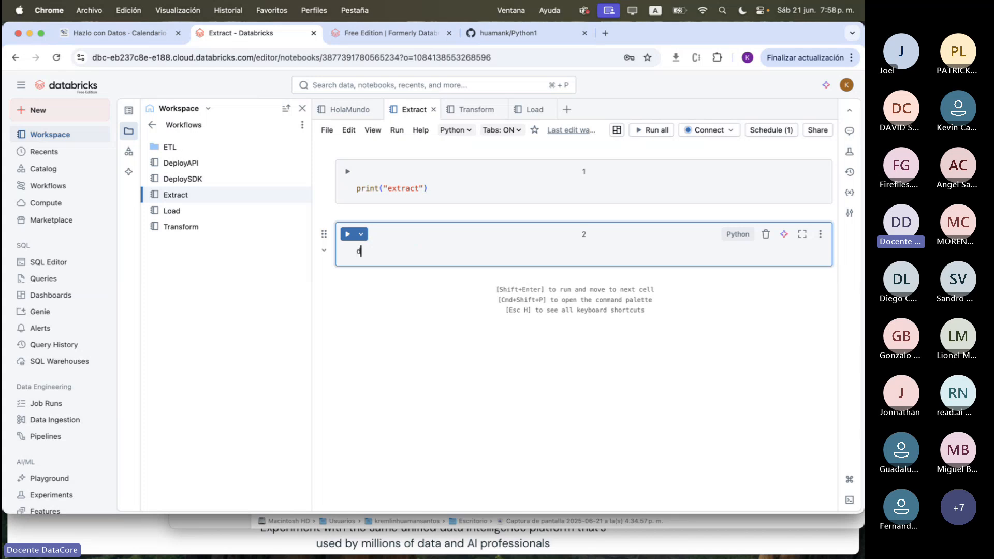
{"action": "key", "text": "BackSpace"}
{"action": "key", "text": "BackSpace"}
{"action": "type", "text": "ls."}
{"action": "left_click", "coordinate": [709, 130]}
{"action": "left_click", "coordinate": [676, 154]}
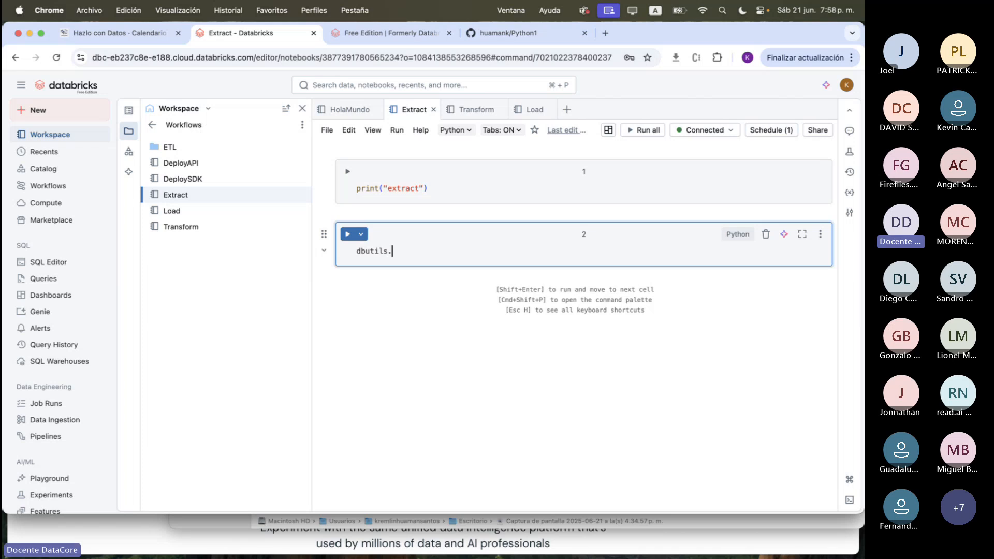
{"action": "type", "text": "jo"}
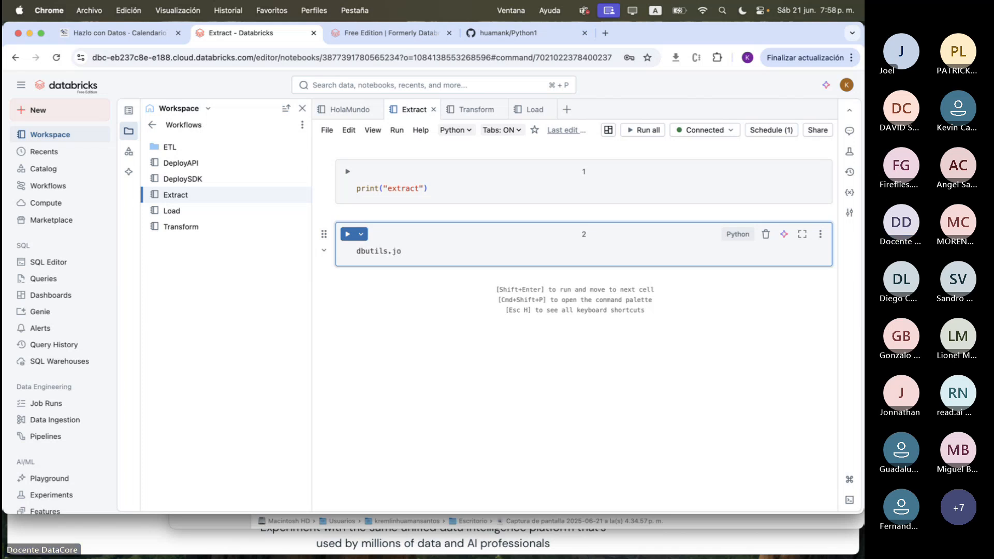
{"action": "type", "text": "b"}
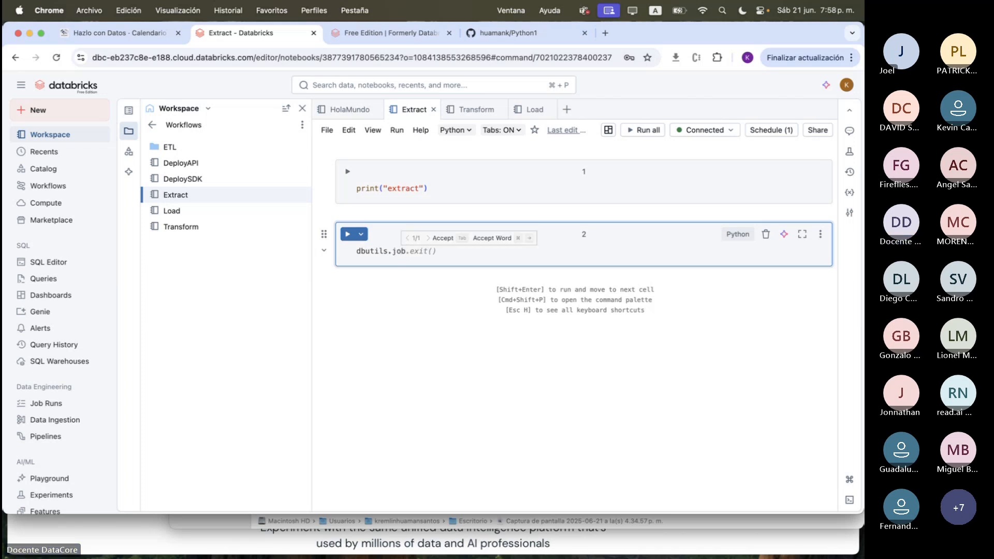
{"action": "type", "text": "s."}
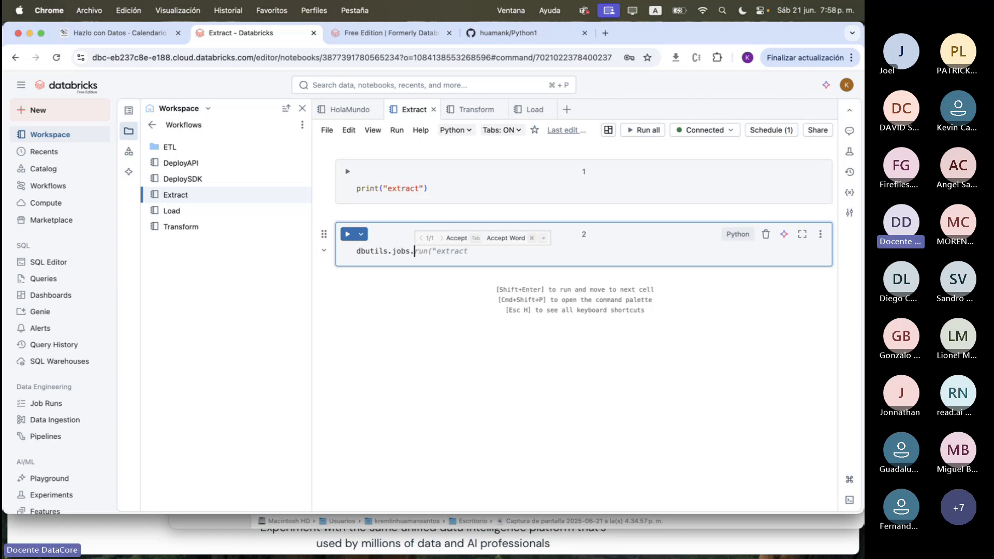
{"action": "type", "text": "se"}
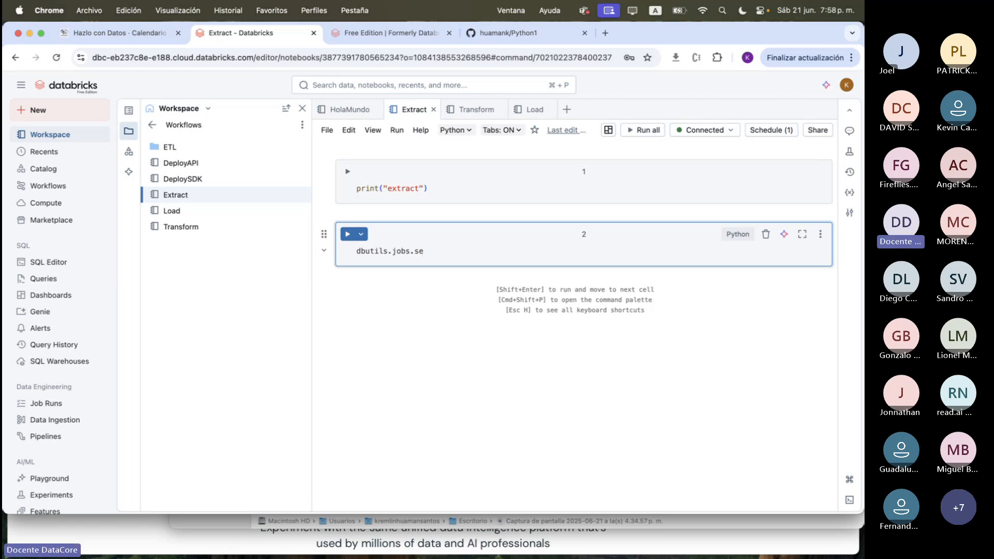
{"action": "type", "text": "t"}
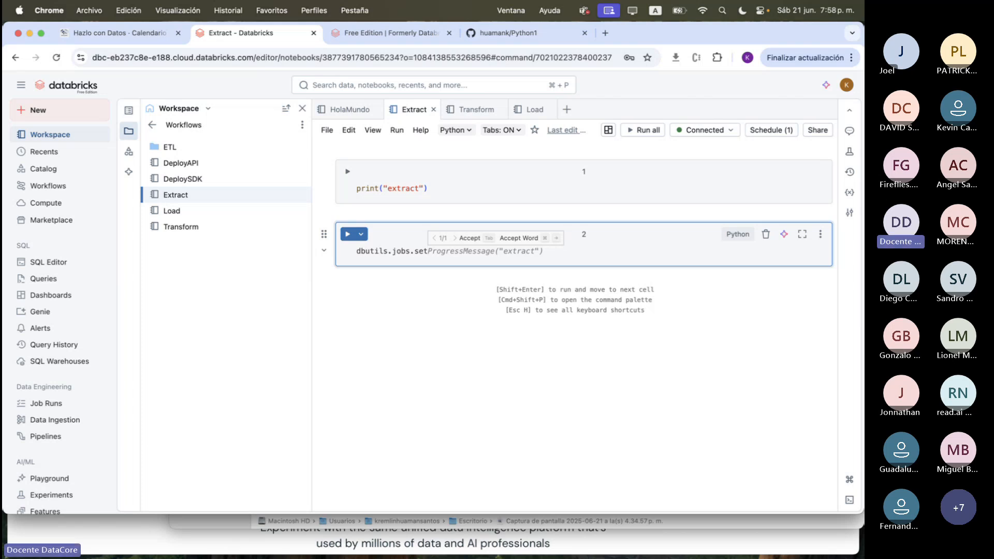
{"action": "key", "text": "BackSpace"}
{"action": "key", "text": "BackSpace"}
{"action": "key", "text": "BackSpace"}
{"action": "type", "text": "task"}
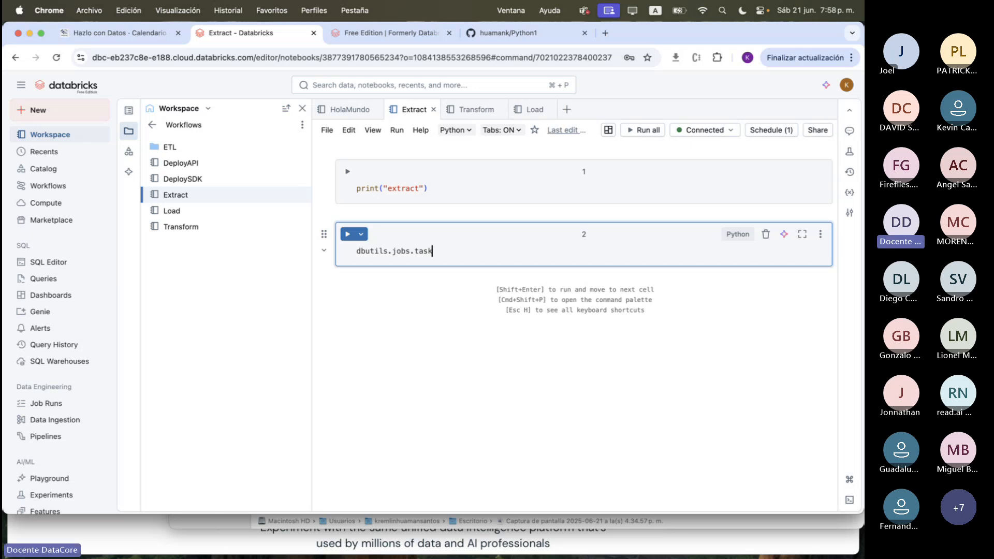
{"action": "key", "text": "BackSpace"}
{"action": "key", "text": "BackSpace"}
{"action": "key", "text": "BackSpace"}
{"action": "key", "text": "BackSpace"}
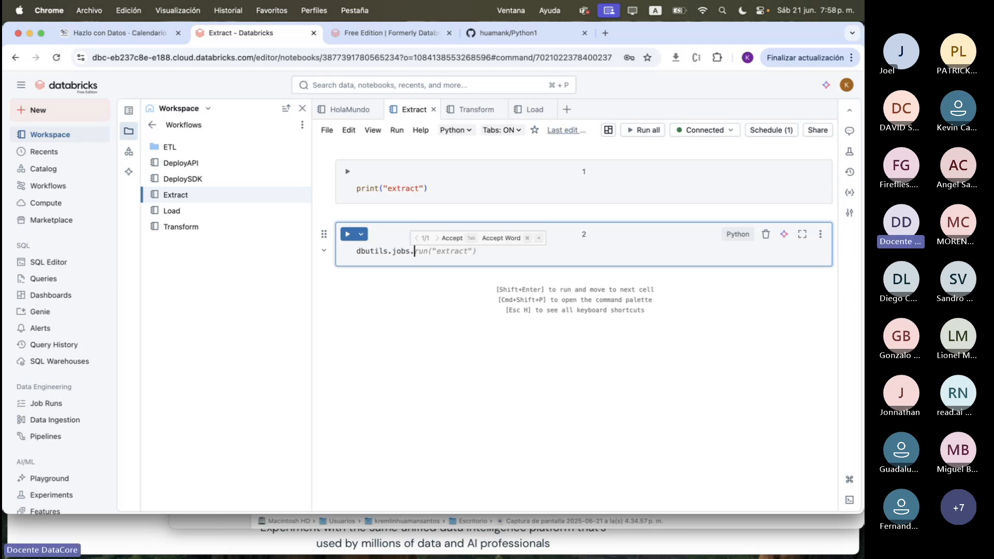
Complete the second cell's line as dbutils.jobs.taskValues("notebook1", "value1") using the suggested code, without the get() call
{"action": "type", "text": "t"}
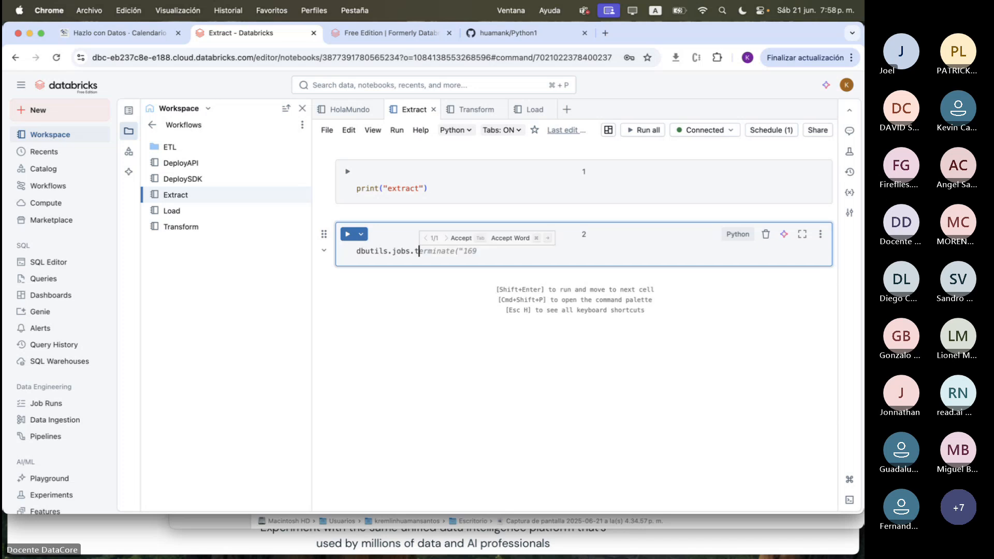
{"action": "type", "text": "as"}
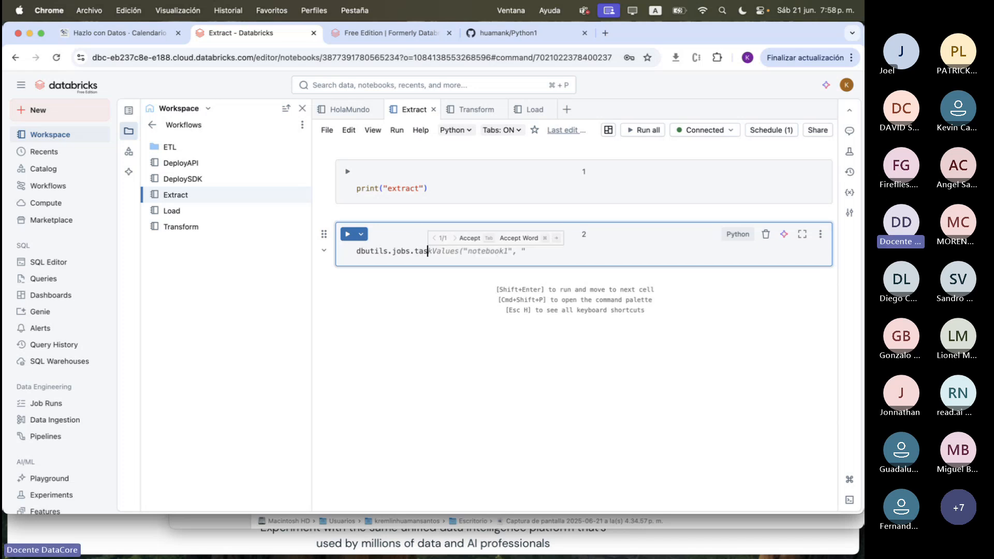
{"action": "key", "text": "Tab"}
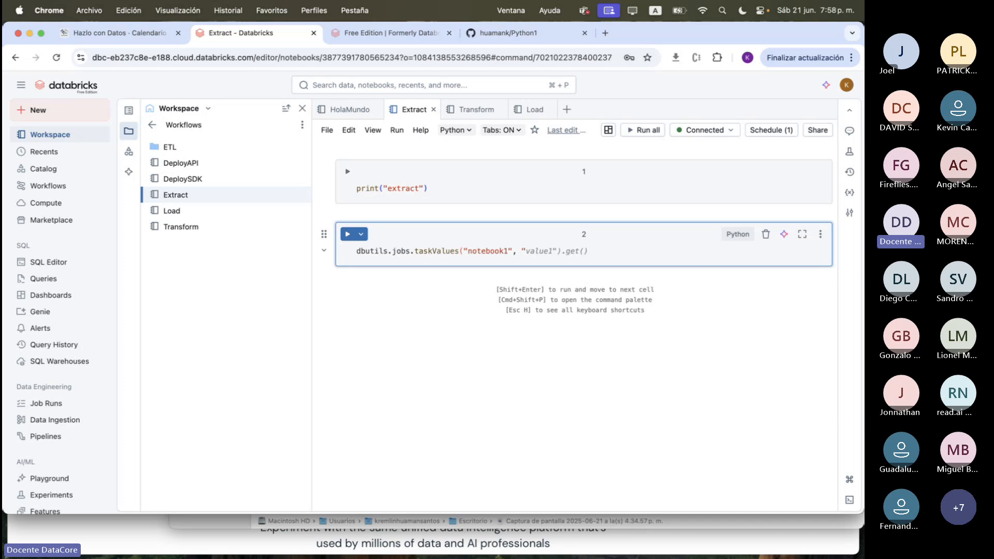
{"action": "key", "text": "Tab"}
{"action": "key", "text": "Tab"}
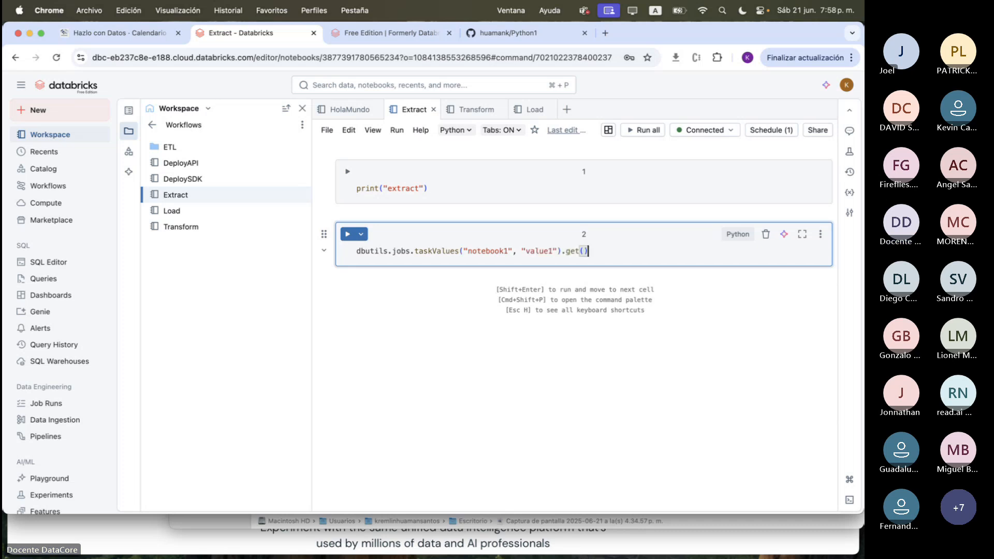
{"action": "key", "text": "BackSpace"}
{"action": "key", "text": "BackSpace"}
{"action": "key", "text": "BackSpace"}
{"action": "key", "text": "BackSpace"}
{"action": "key", "text": "BackSpace"}
{"action": "key", "text": "BackSpace"}
{"action": "key", "text": "BackSpace"}
{"action": "key", "text": "BackSpace"}
{"action": "key", "text": "BackSpace"}
{"action": "key", "text": "BackSpace"}
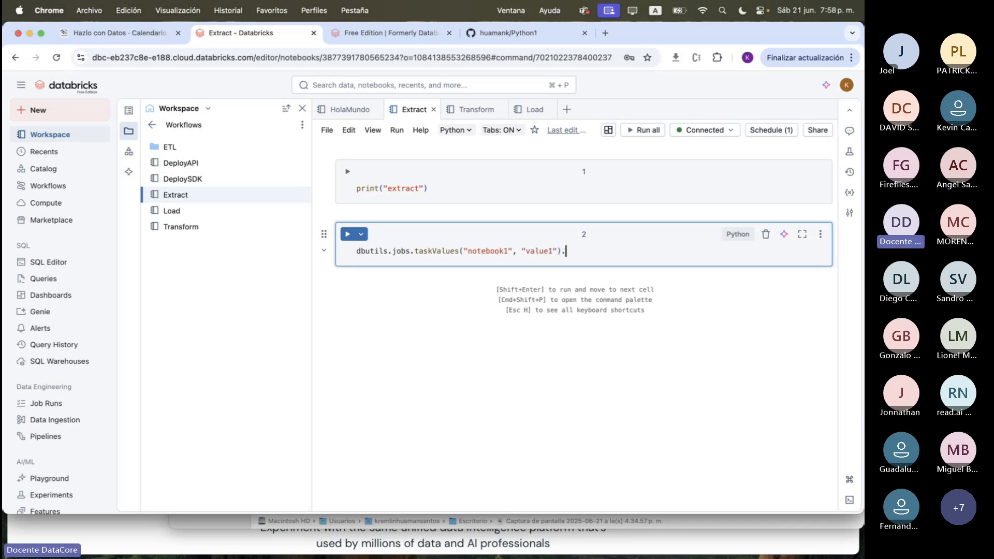
Change the line to dbutils.jobs.taskValues.set(key, value)
{"action": "left_click", "coordinate": [462, 250]}
{"action": "type", "text": "."}
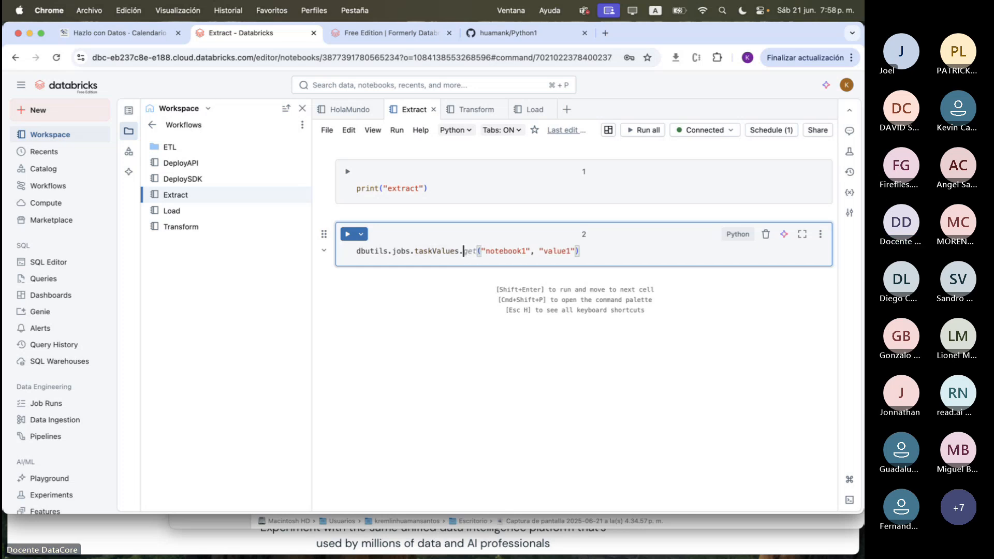
{"action": "type", "text": "set"}
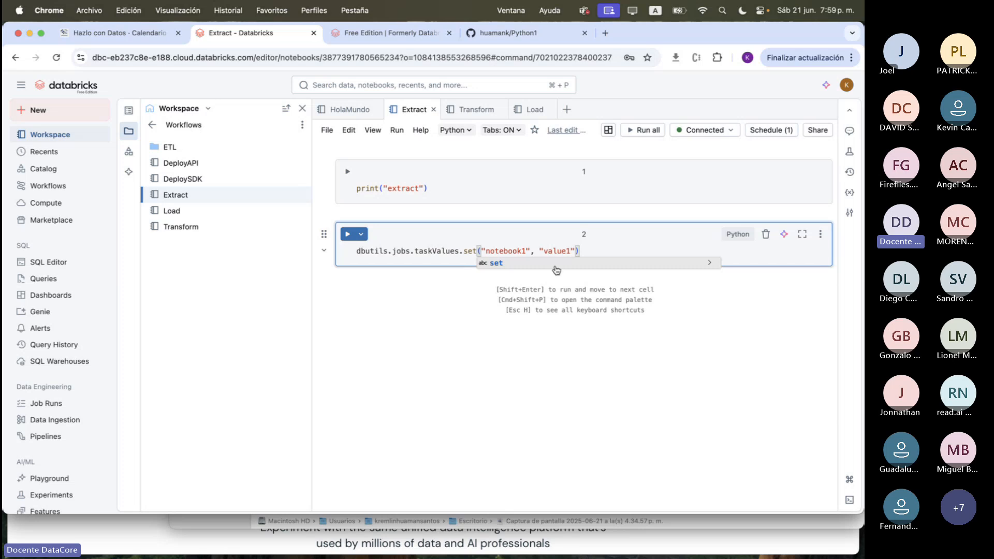
{"action": "left_click", "coordinate": [671, 249]}
{"action": "double_click", "coordinate": [499, 254]}
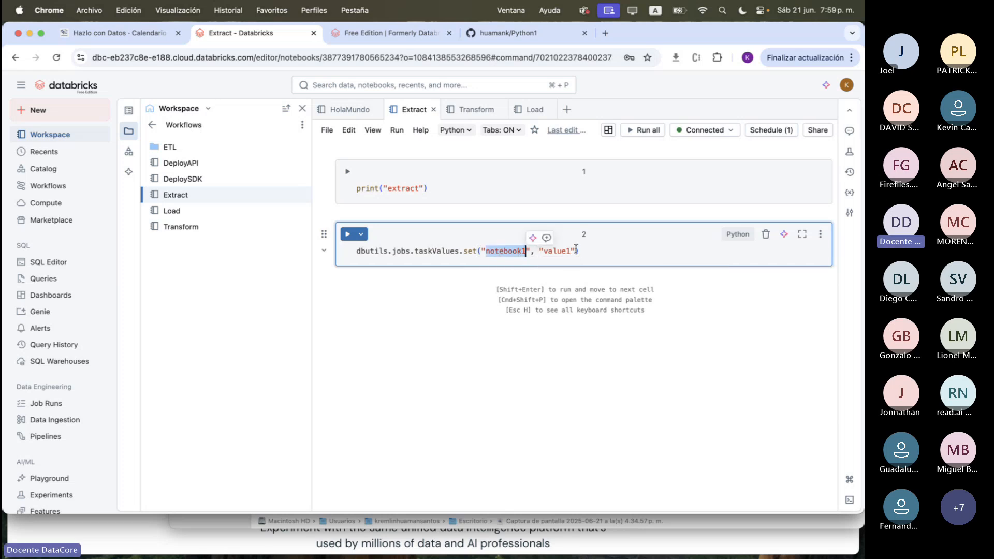
{"action": "left_click_drag", "start_coordinate": [576, 251], "coordinate": [485, 251]}
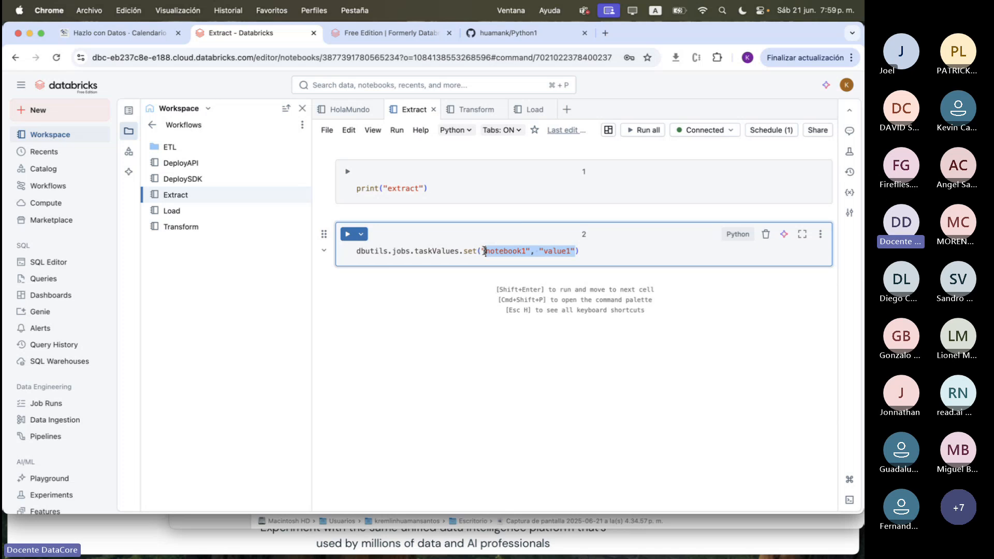
{"action": "type", "text": "key, value"}
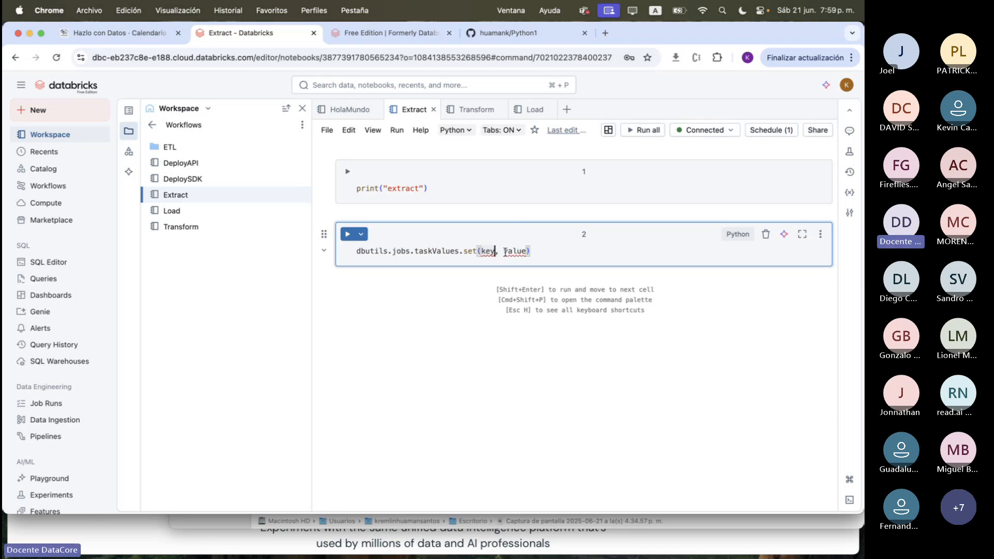
Add a second line reading dbutils.jobs.taskValues.get(key) below the set call
{"action": "left_click", "coordinate": [554, 252]}
{"action": "key", "text": "Return"}
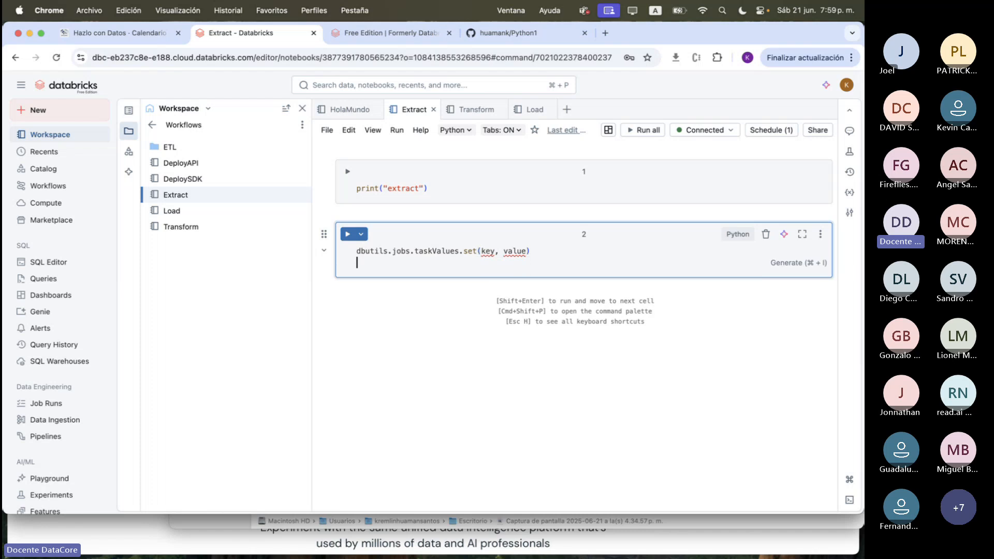
{"action": "type", "text": "dbutils.jobs"}
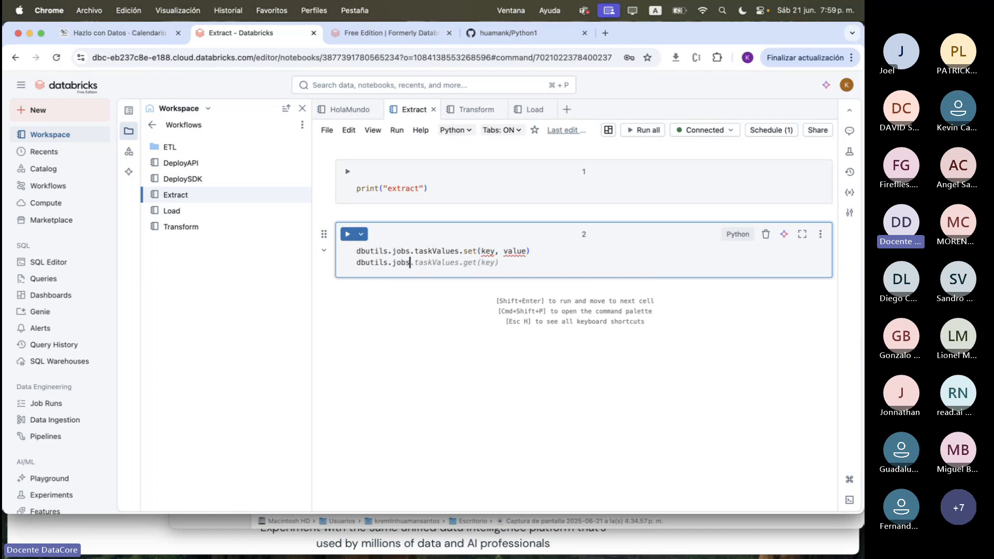
{"action": "key", "text": "Tab"}
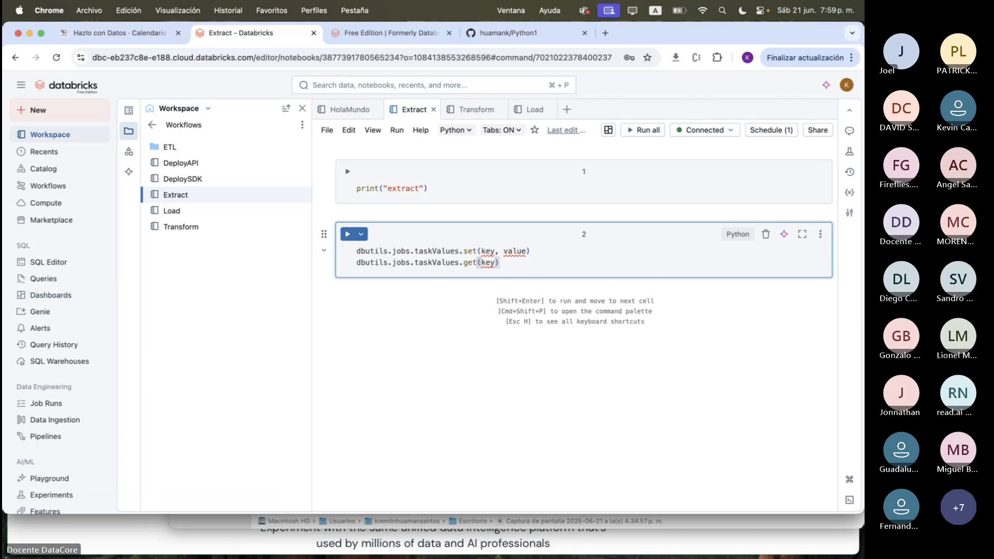
Delete both taskValues lines from the second cell of the Extract notebook
{"action": "left_click_drag", "start_coordinate": [544, 263], "coordinate": [299, 252]}
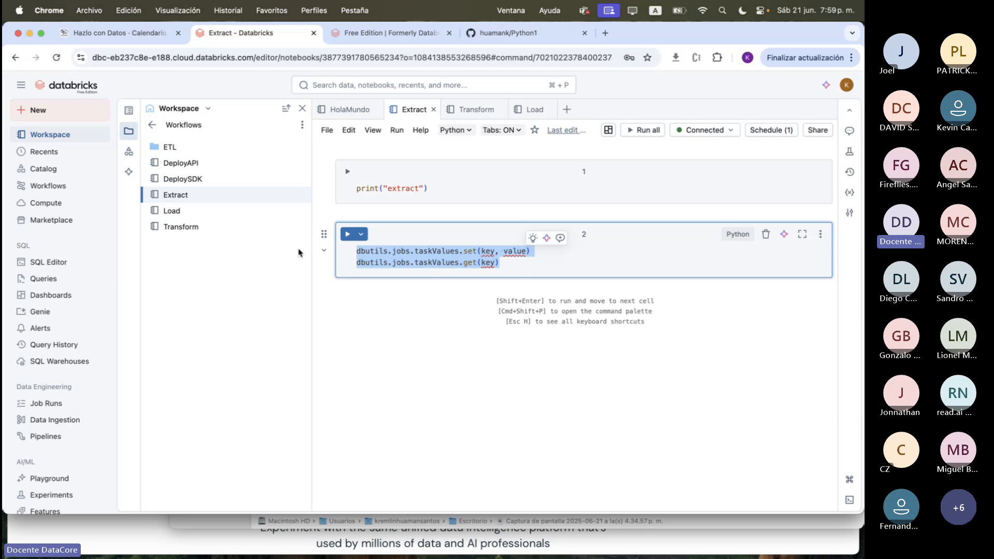
{"action": "key", "text": "BackSpace"}
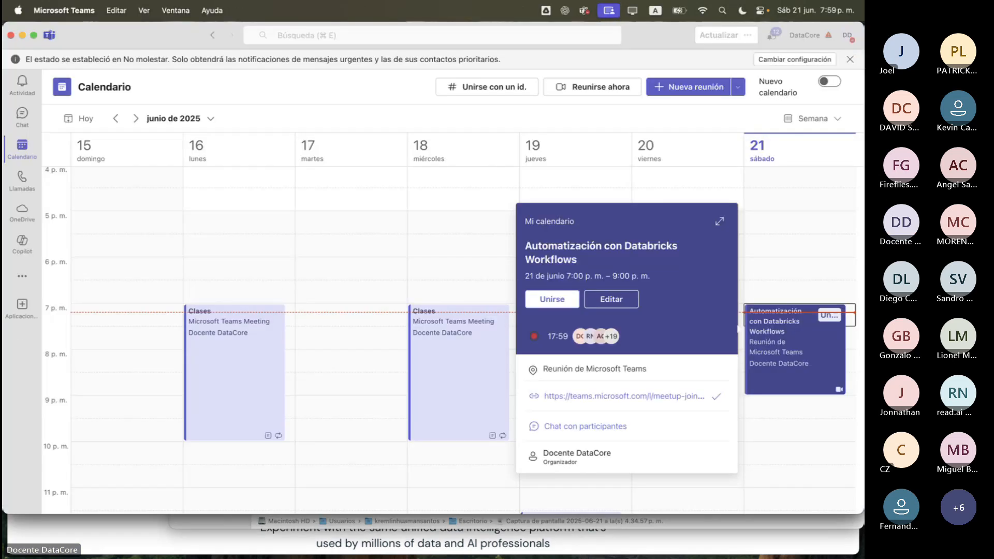
{"action": "left_click", "coordinate": [23, 35]}
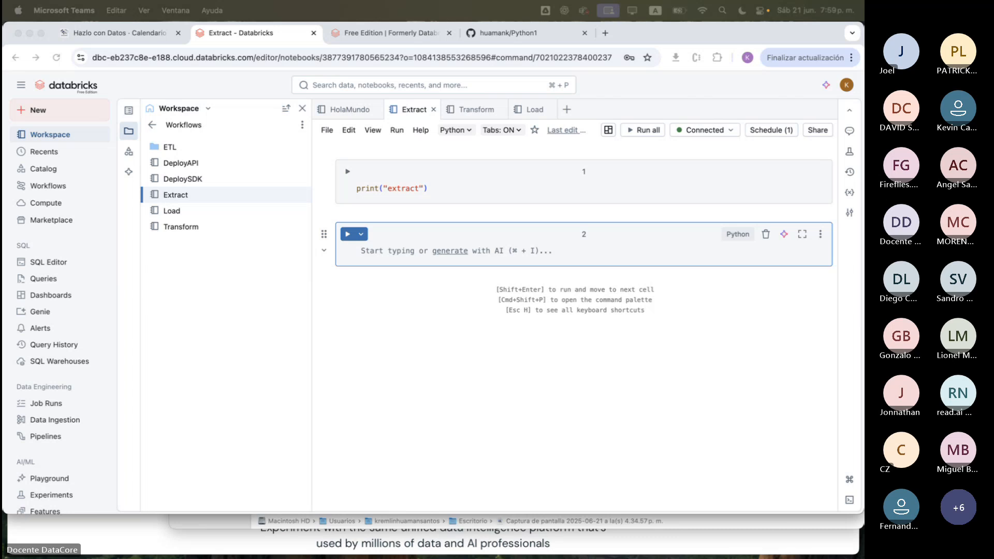
{"action": "key", "text": "super+grave"}
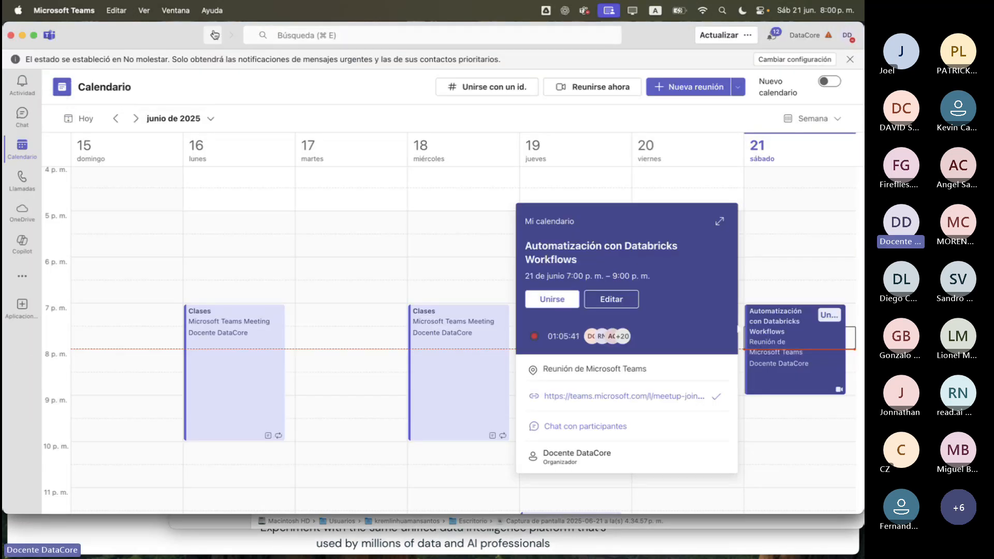
{"action": "left_click_drag", "start_coordinate": [143, 40], "coordinate": [2, 40]}
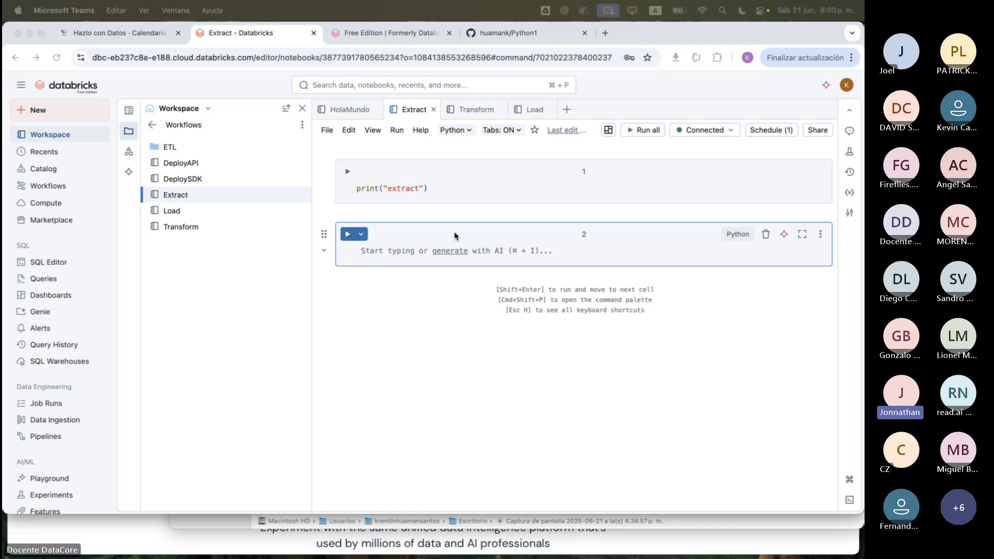
Switch to the Python1 repository on GitHub and check which branches it offers besides main
{"action": "left_click", "coordinate": [549, 41]}
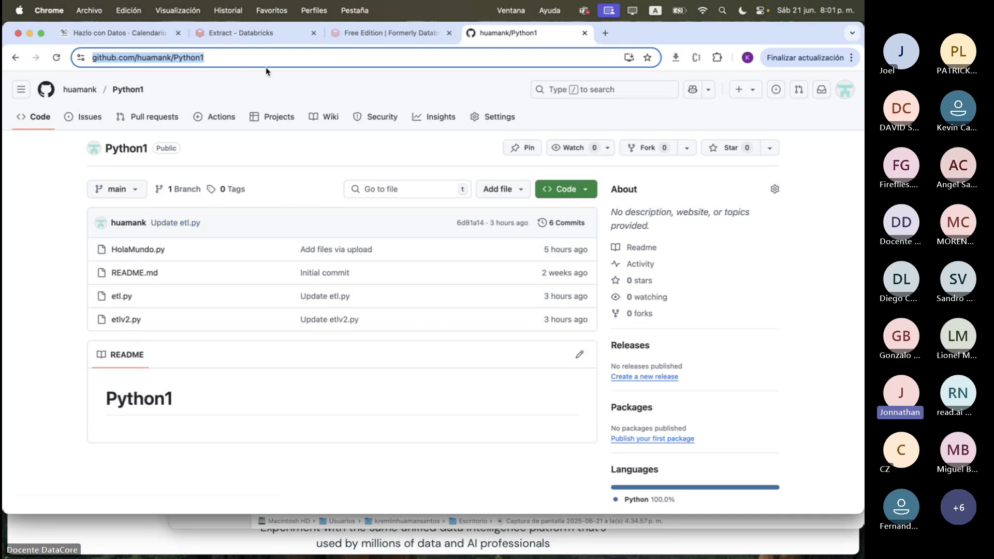
{"action": "left_click", "coordinate": [264, 35]}
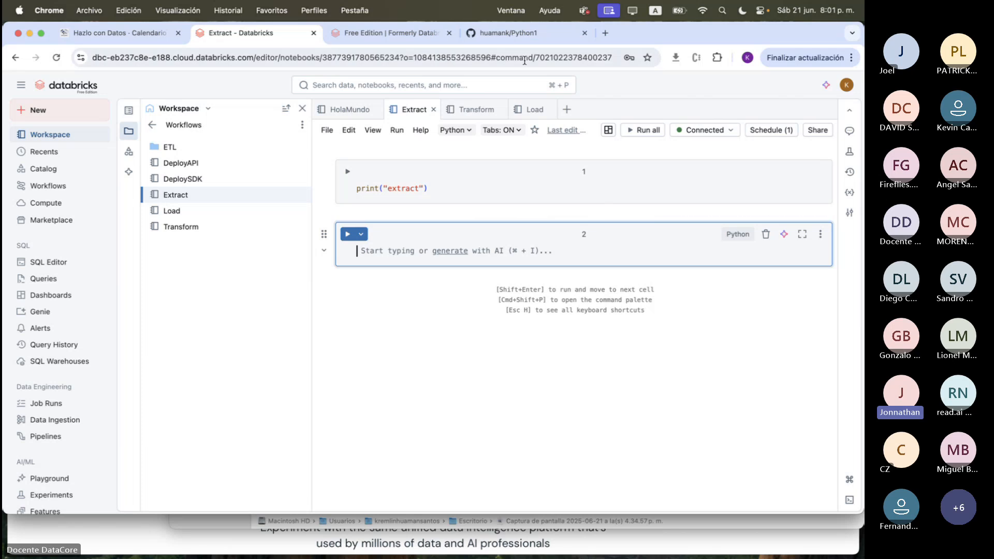
{"action": "left_click", "coordinate": [517, 33]}
{"action": "left_click", "coordinate": [138, 190]}
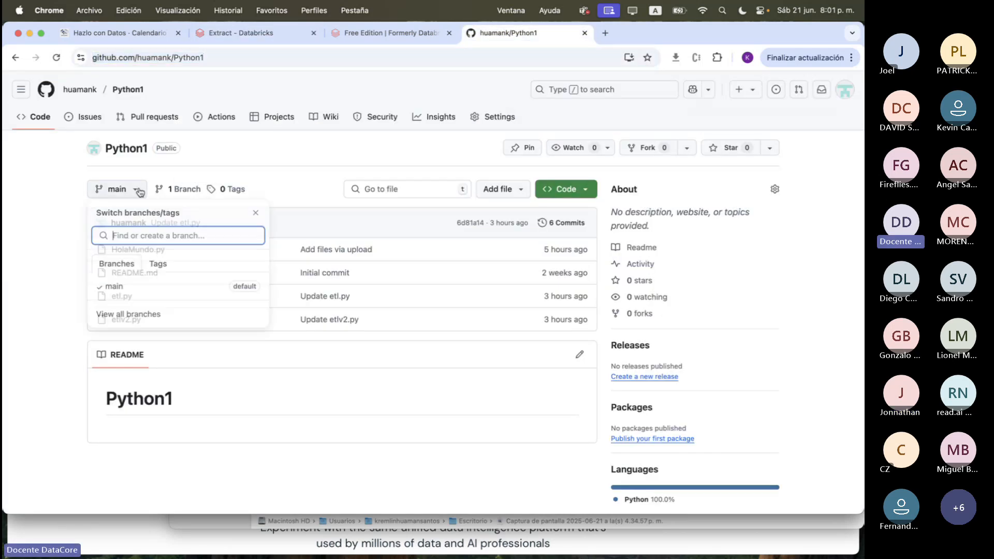
{"action": "left_click", "coordinate": [310, 174]}
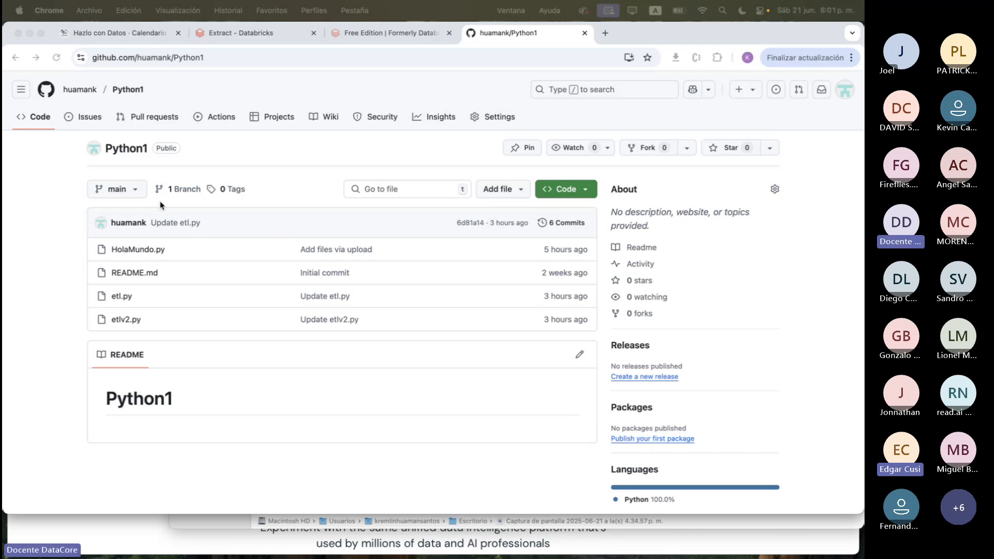
{"action": "left_click", "coordinate": [136, 190]}
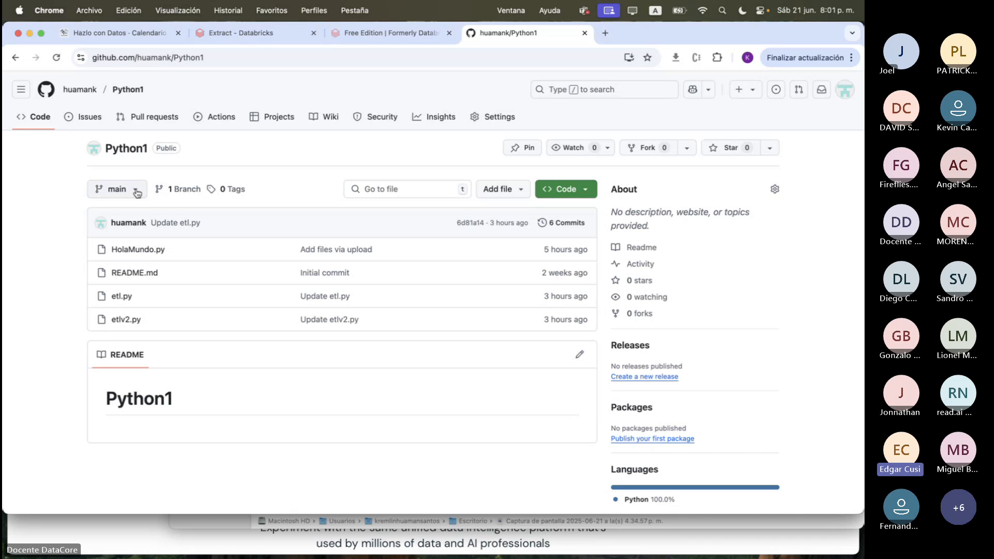
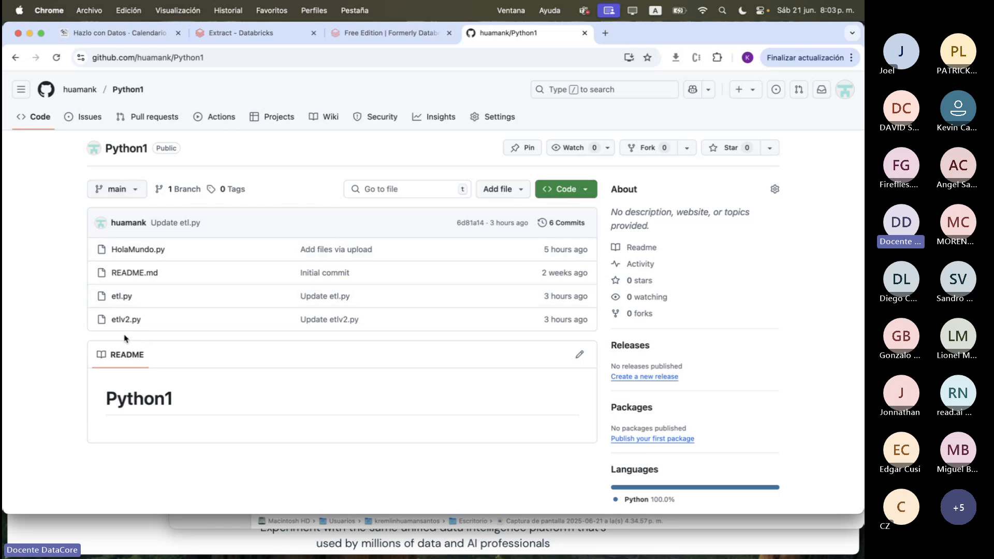
Switch to Databricks and create a new job in Workflows
{"action": "left_click", "coordinate": [254, 35]}
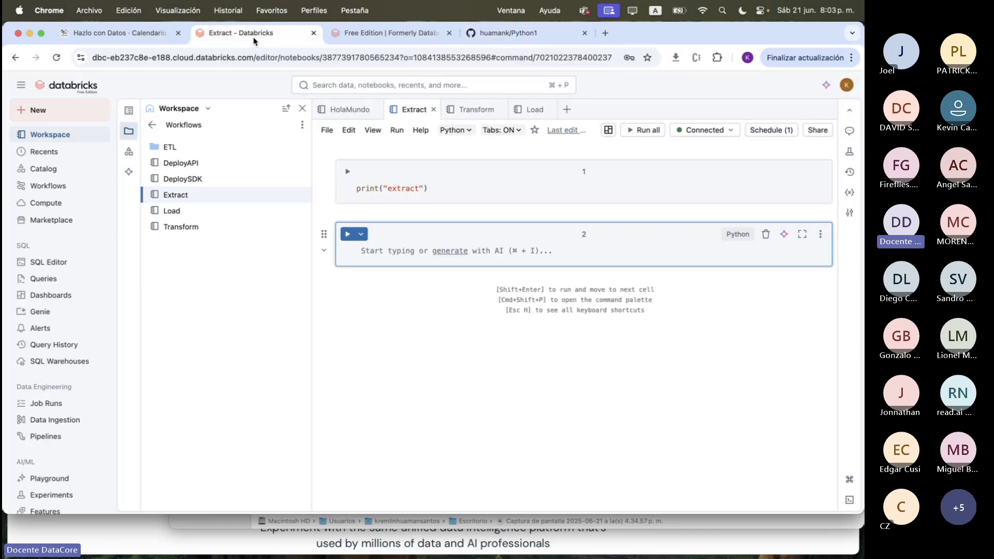
{"action": "left_click", "coordinate": [64, 187]}
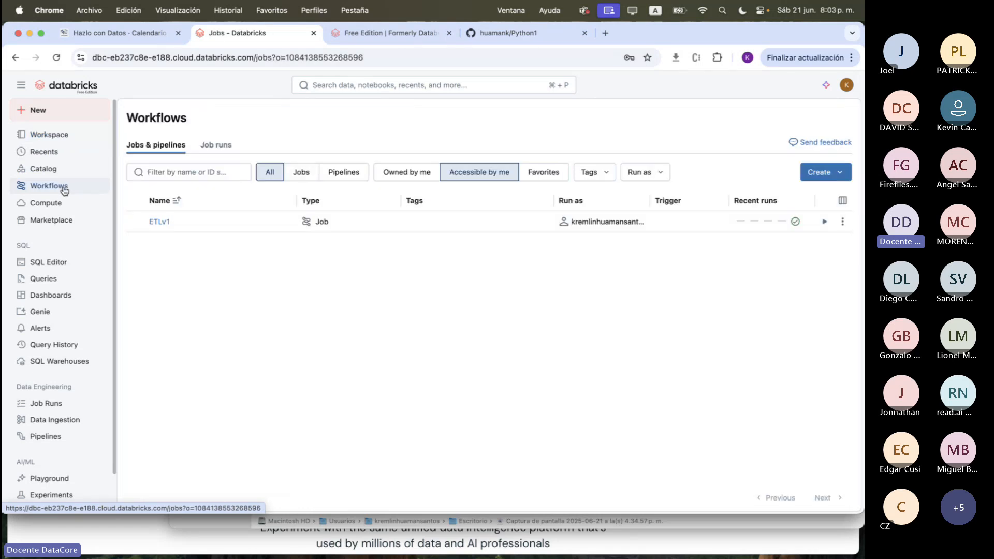
{"action": "left_click", "coordinate": [822, 176]}
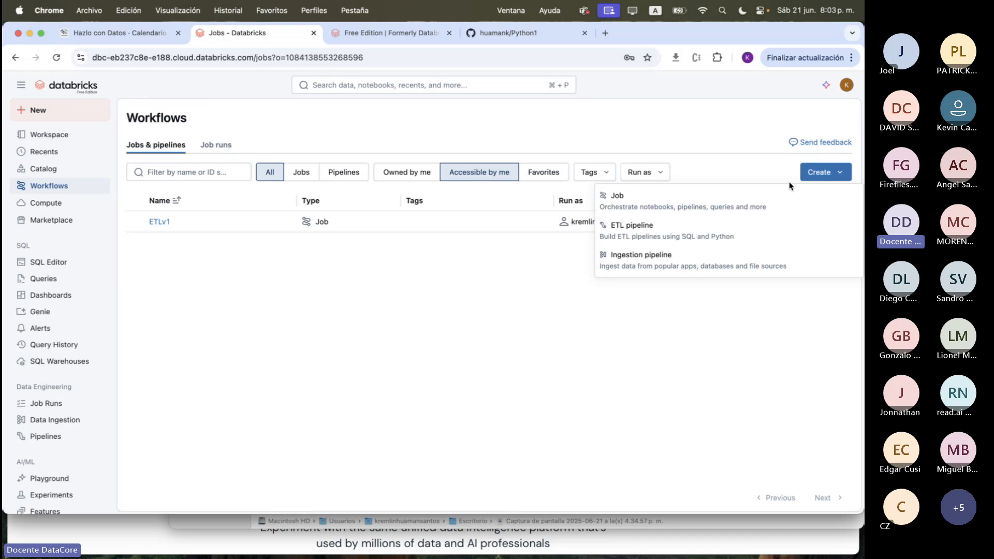
{"action": "left_click", "coordinate": [739, 205]}
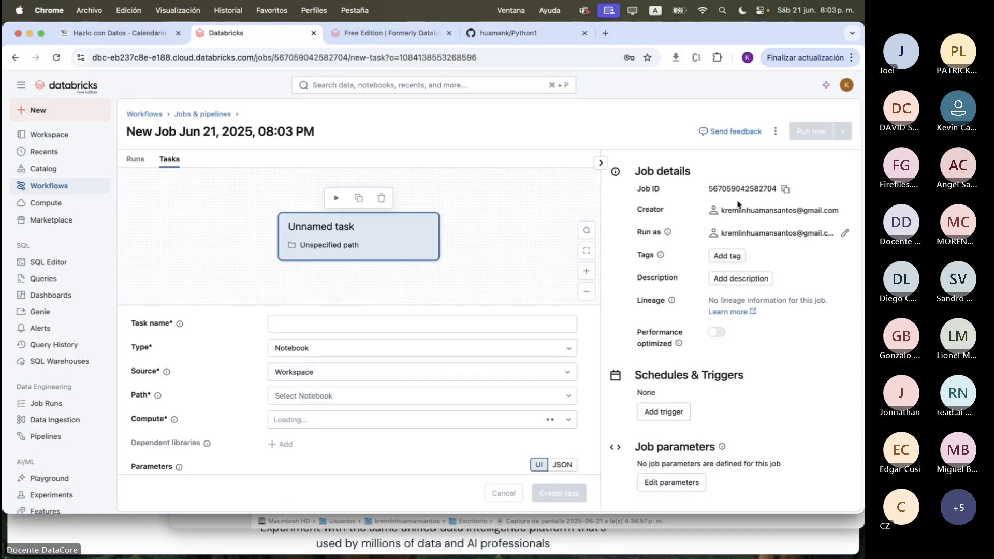
Name the new job's first task HolaMundo, matching the script's name in the Python1 repository
{"action": "left_click", "coordinate": [386, 325]}
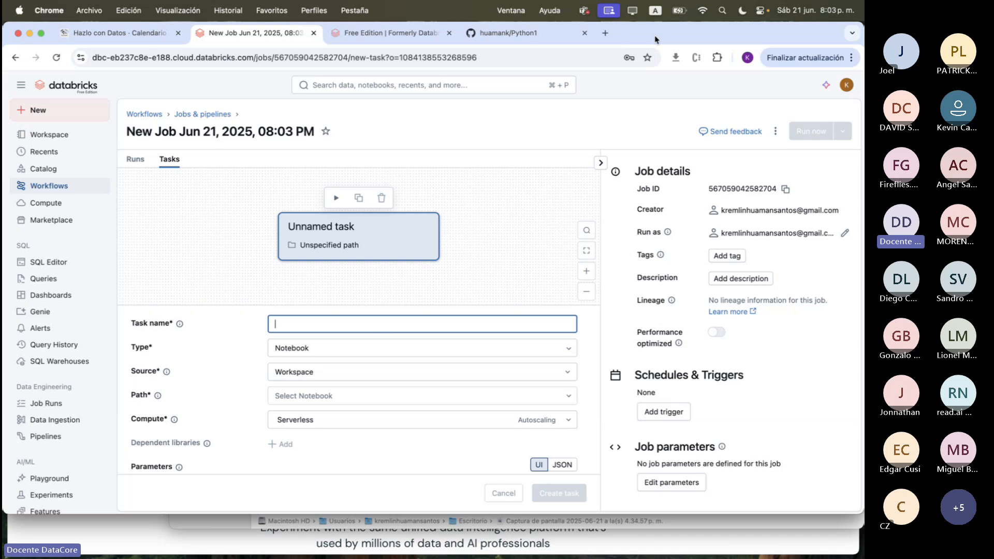
{"action": "left_click_drag", "start_coordinate": [684, 38], "coordinate": [684, 68]}
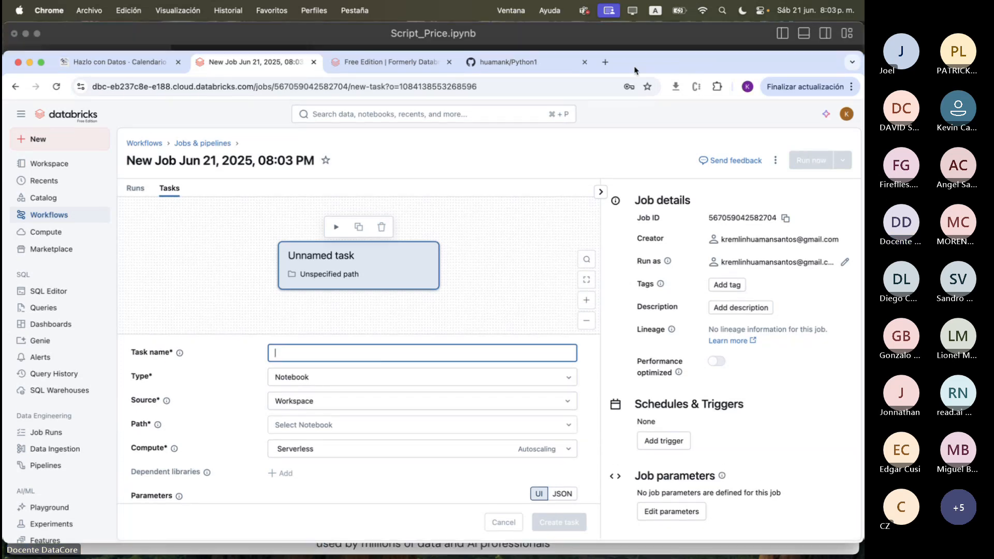
{"action": "left_click", "coordinate": [509, 72]}
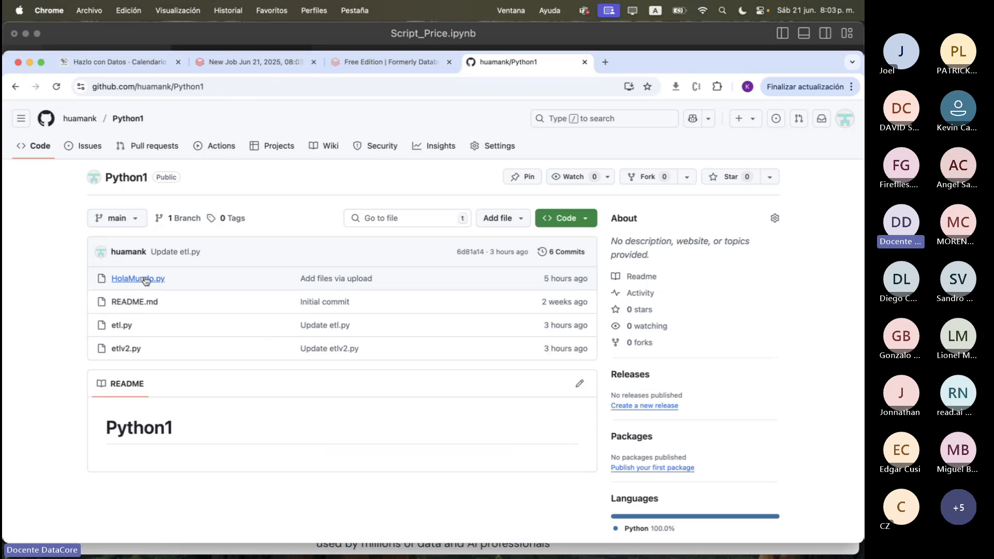
{"action": "double_click", "coordinate": [677, 58]}
{"action": "left_click", "coordinate": [248, 33]}
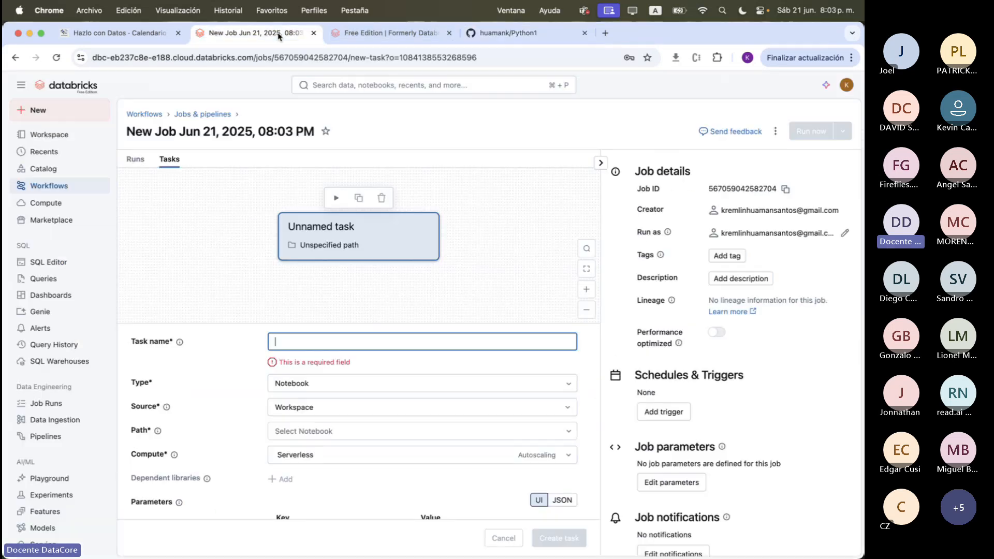
{"action": "type", "text": "Hola"}
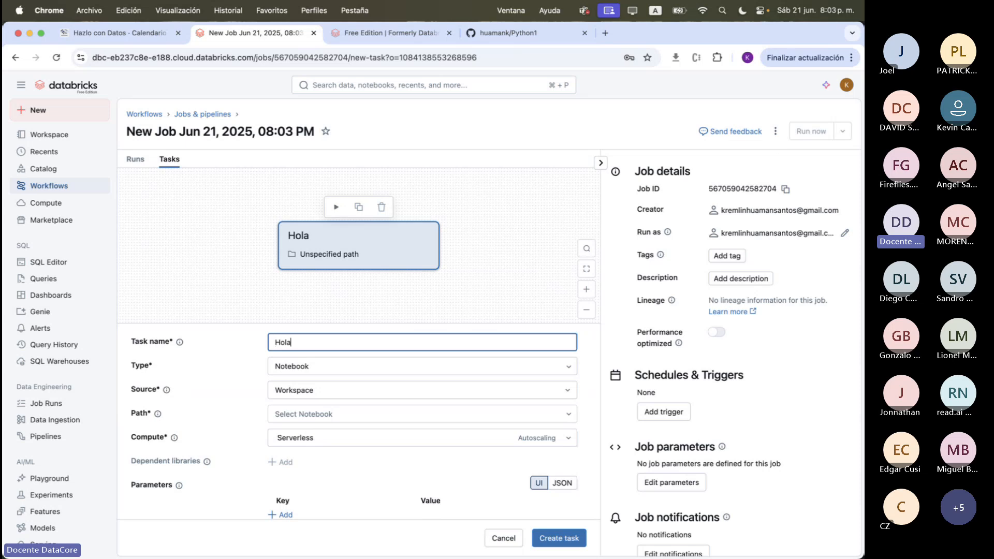
{"action": "type", "text": "Mundo"}
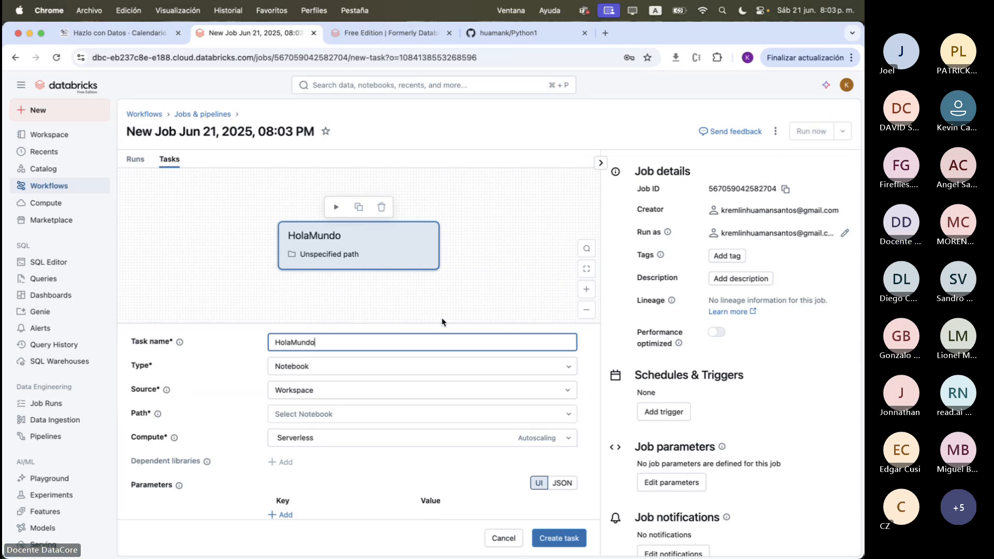
{"action": "scroll", "coordinate": [443, 322], "scroll_direction": "down", "scroll_amount": 2}
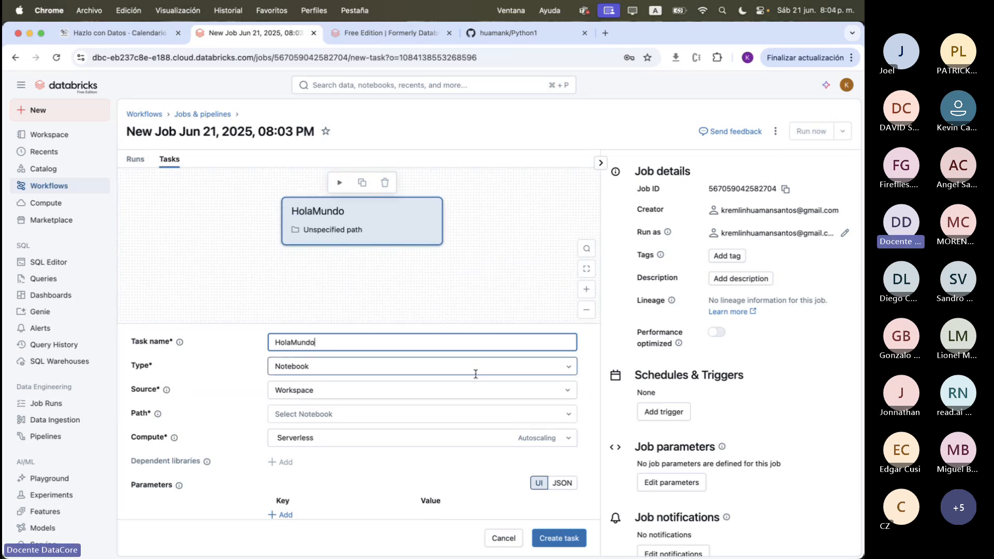
Open HolaMundo.py in the Python1 repository on GitHub and examine its "# Databricks notebook source" header line
{"action": "left_click", "coordinate": [507, 33]}
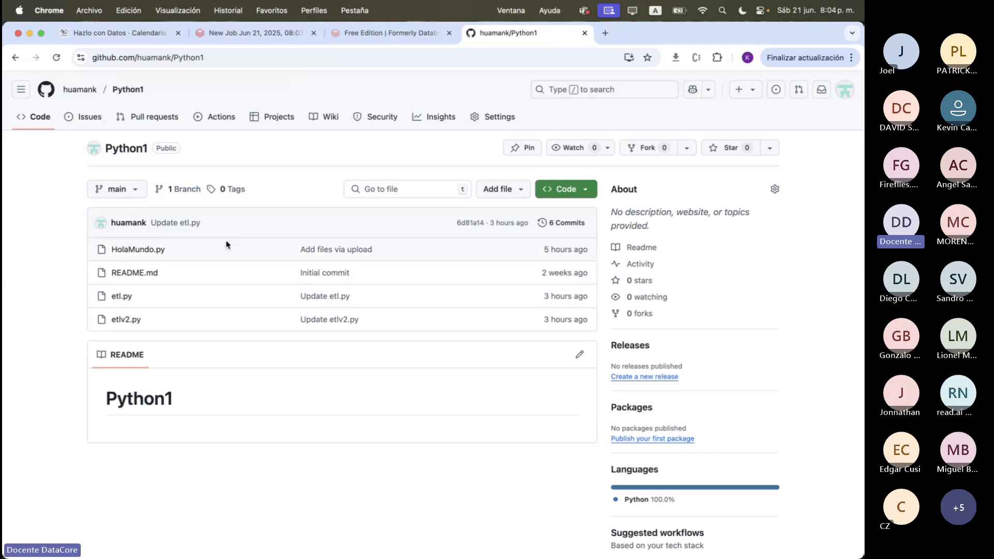
{"action": "left_click", "coordinate": [139, 250]}
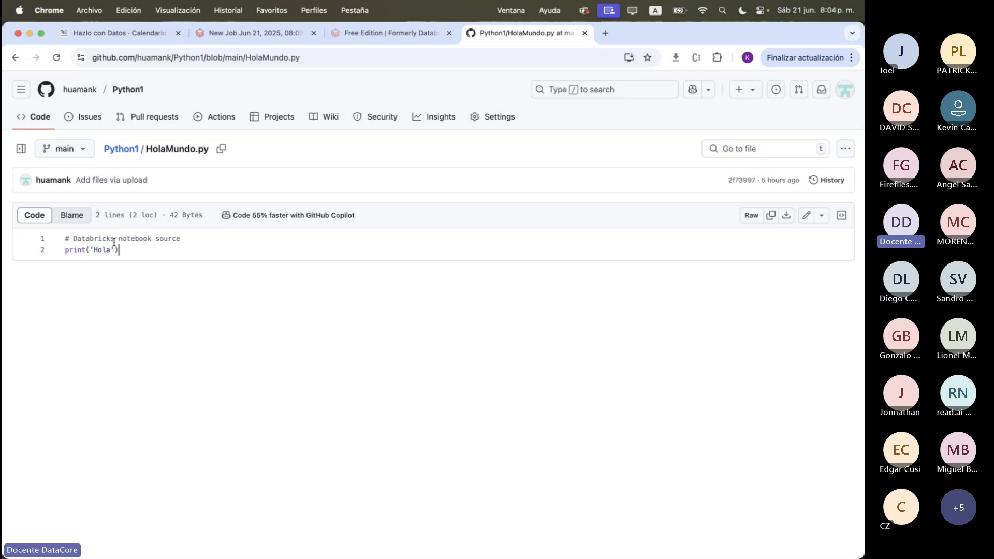
{"action": "left_click_drag", "start_coordinate": [194, 236], "coordinate": [63, 239]}
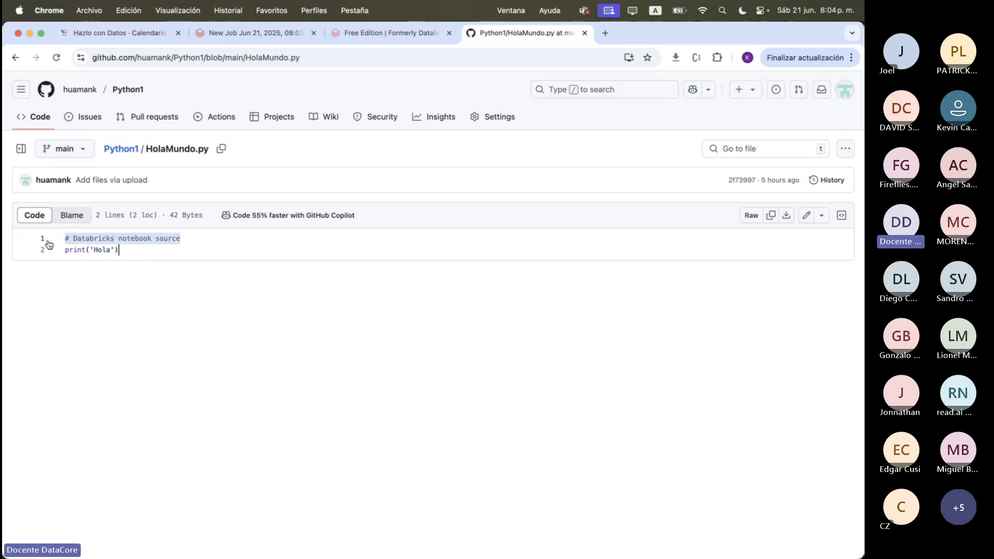
{"action": "triple_click", "coordinate": [98, 240]}
{"action": "triple_click", "coordinate": [140, 237]}
{"action": "double_click", "coordinate": [140, 237]}
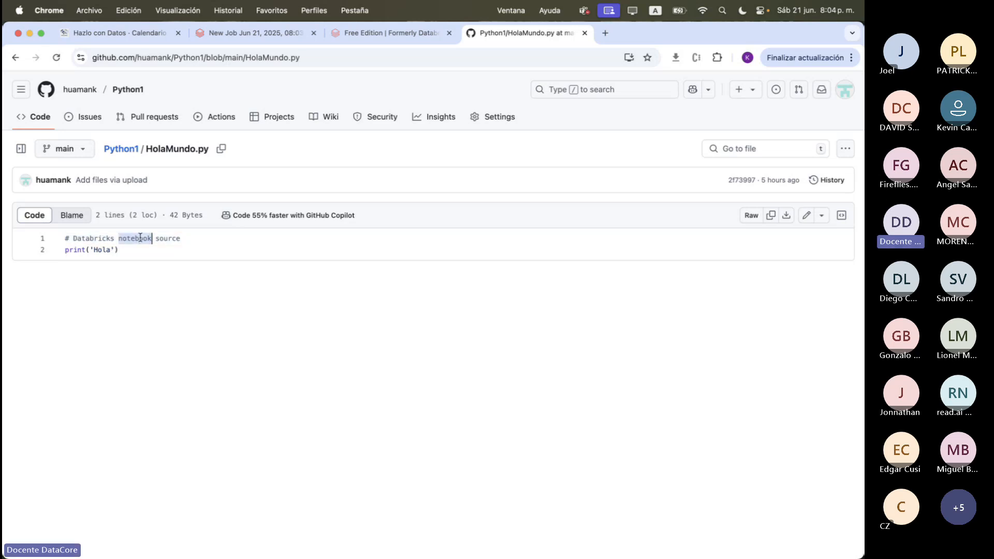
{"action": "triple_click", "coordinate": [140, 237]}
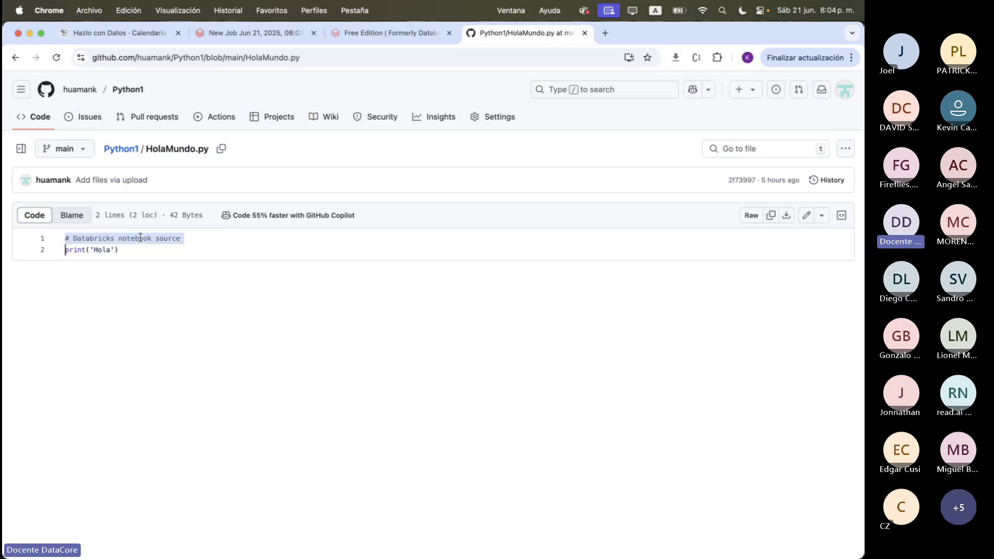
Compare the HolaMundo task's Type setting in Databricks with the notebook header comment of HolaMundo.py on GitHub
{"action": "left_click", "coordinate": [336, 34]}
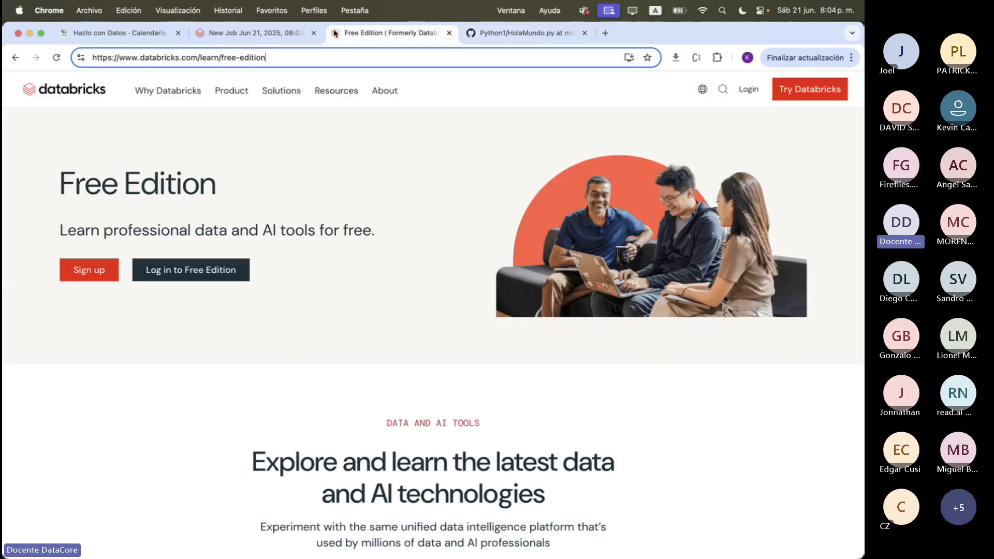
{"action": "left_click", "coordinate": [268, 36]}
{"action": "left_click", "coordinate": [567, 36]}
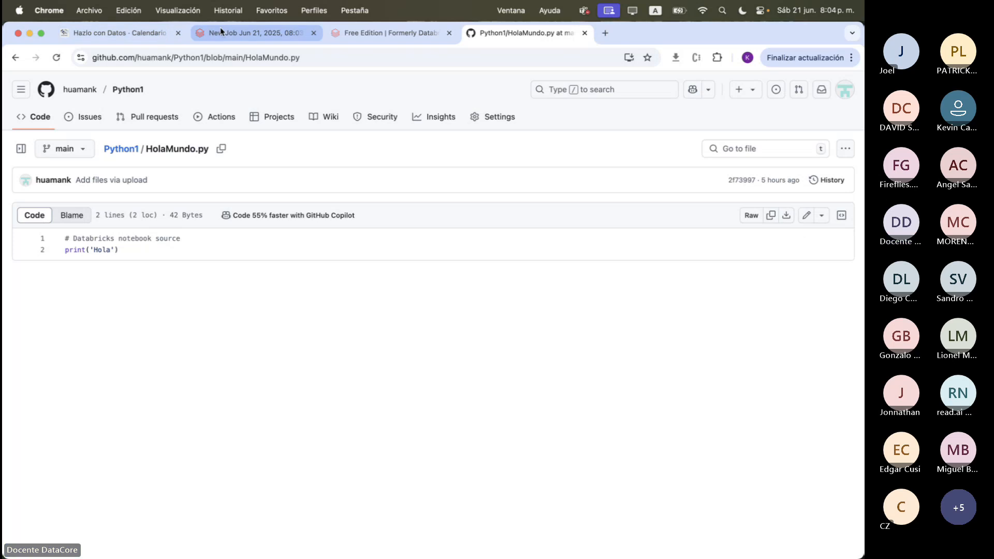
{"action": "left_click", "coordinate": [232, 34]}
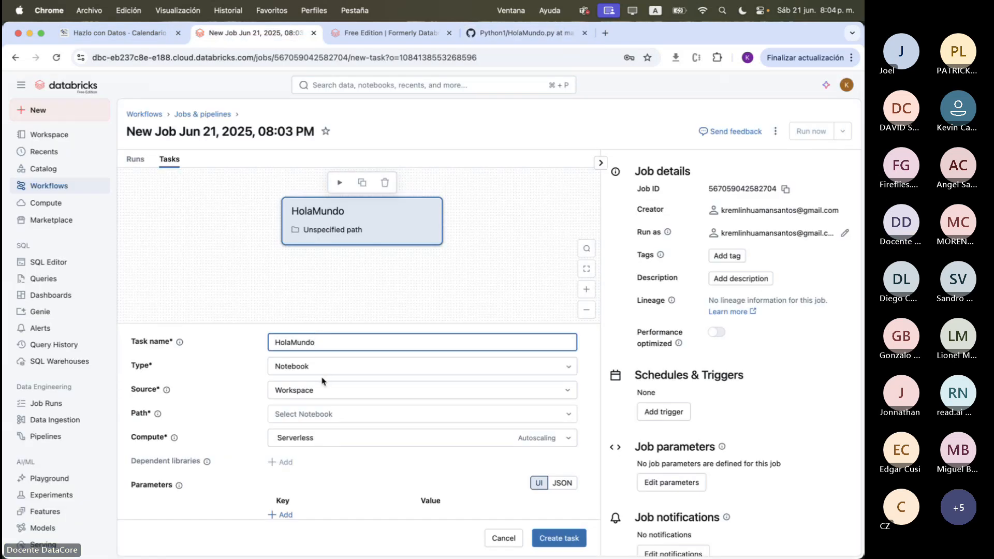
{"action": "left_click", "coordinate": [151, 368]}
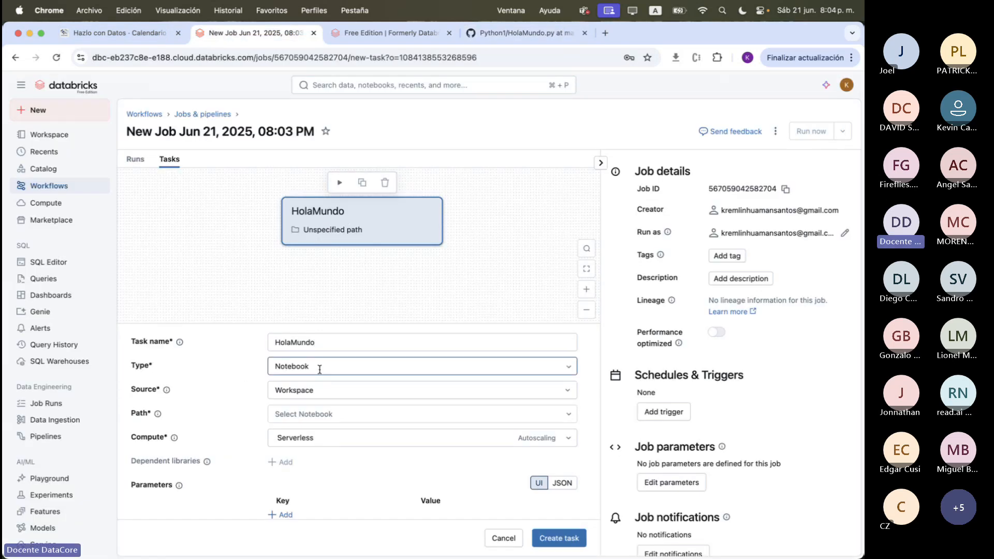
{"action": "left_click", "coordinate": [549, 36]}
{"action": "left_click_drag", "start_coordinate": [181, 239], "coordinate": [63, 239]}
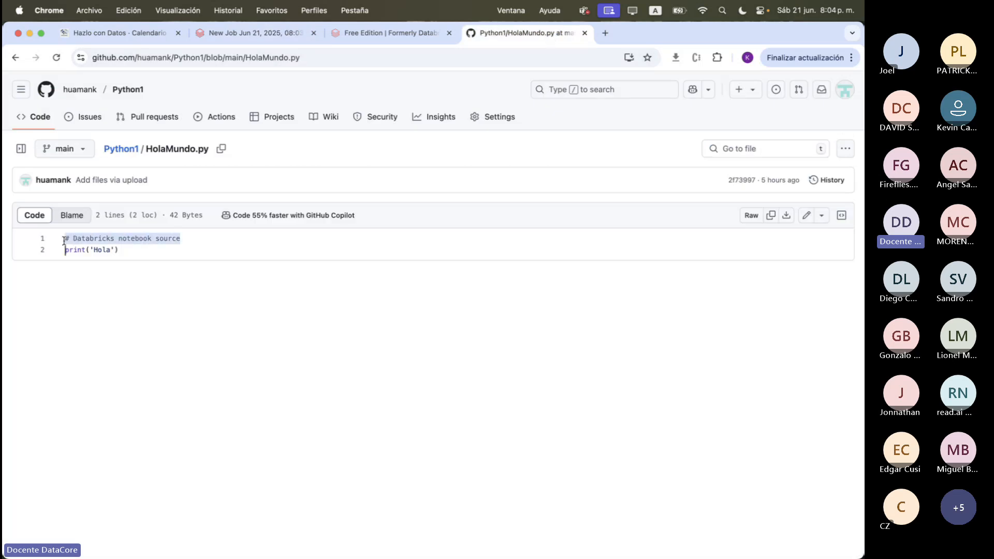
Set the source of the HolaMundo task to Git provider
{"action": "left_click", "coordinate": [229, 34]}
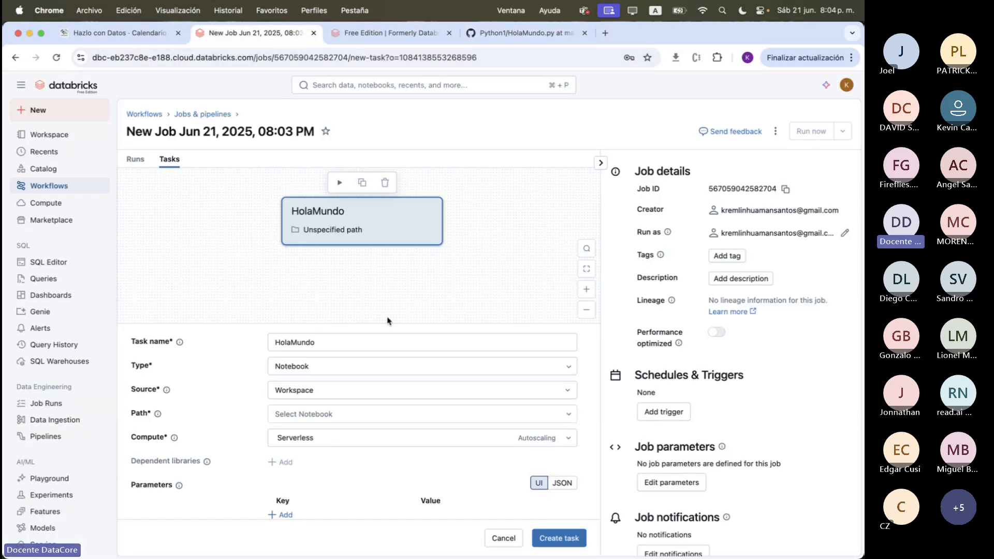
{"action": "double_click", "coordinate": [149, 397]}
{"action": "left_click", "coordinate": [374, 431]}
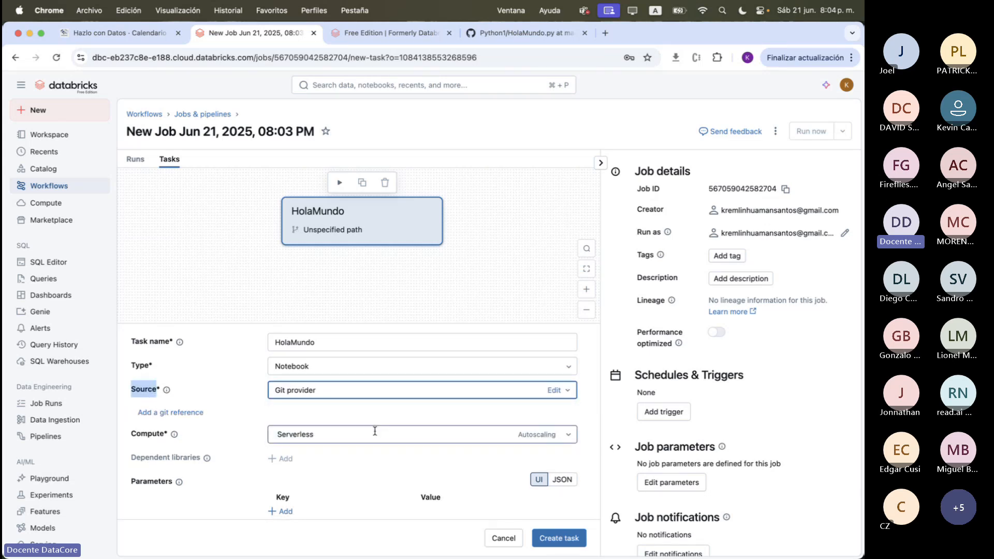
Enter the Python1 repository's GitHub URL as the Git repository URL in the task's Git information
{"action": "left_click", "coordinate": [554, 391]}
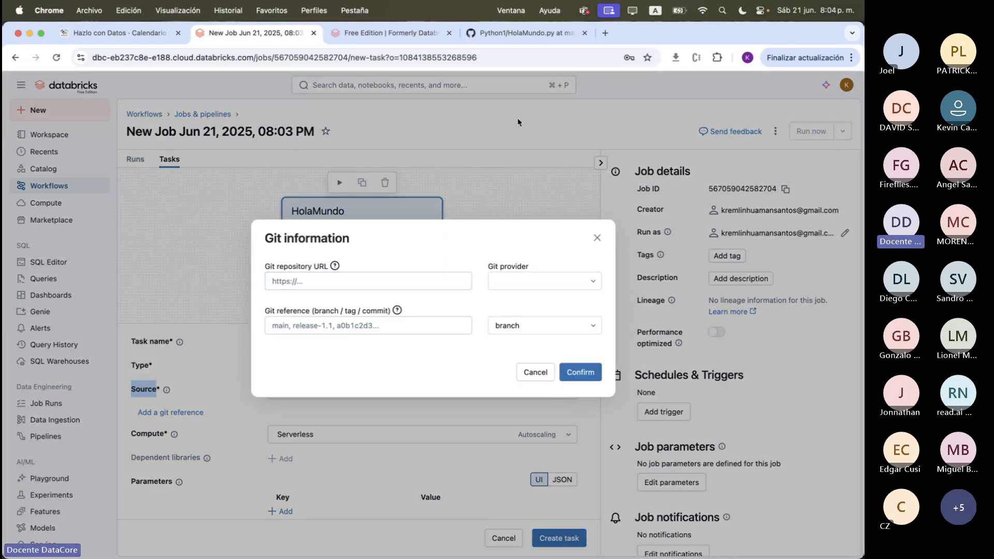
{"action": "left_click", "coordinate": [413, 282]}
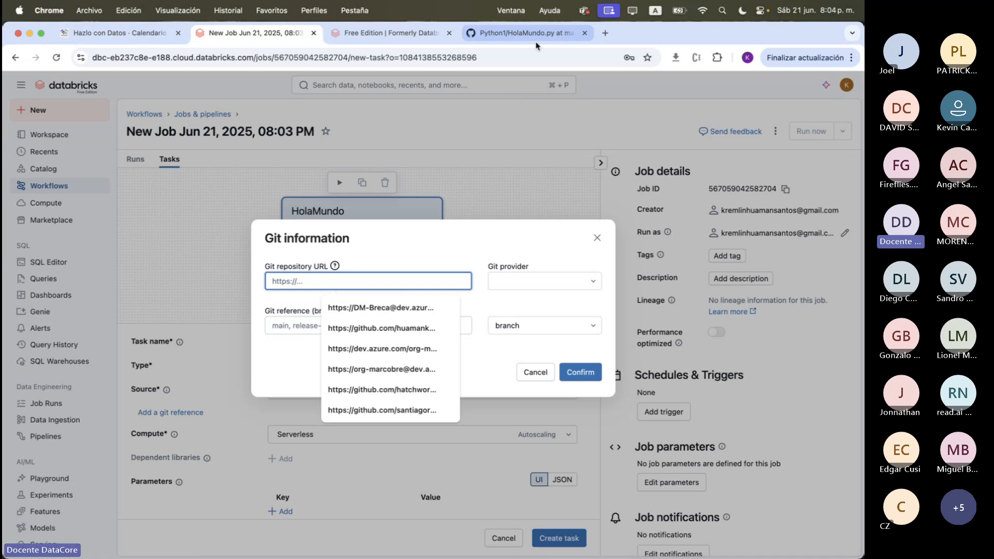
{"action": "left_click", "coordinate": [523, 32]}
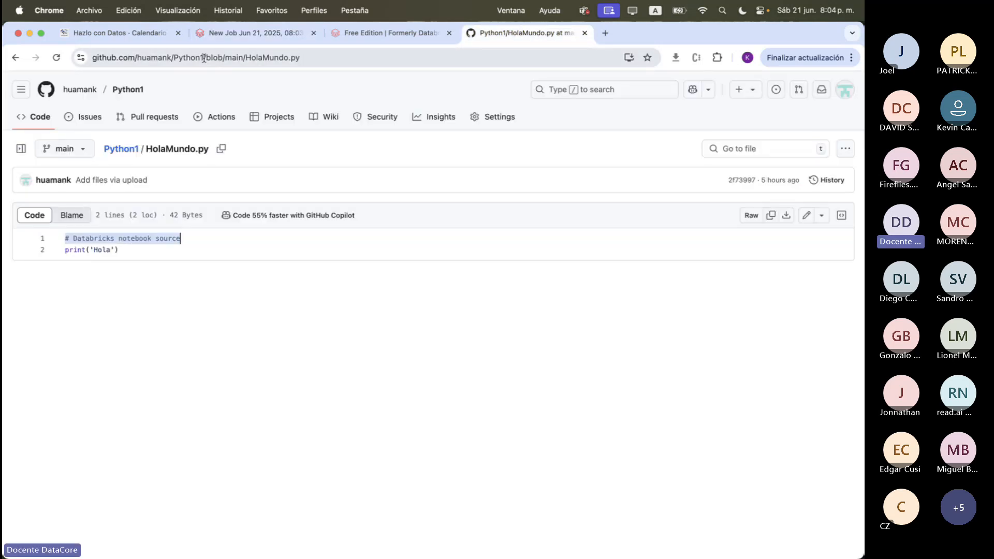
{"action": "left_click_drag", "start_coordinate": [203, 58], "coordinate": [79, 62]}
{"action": "key", "text": "super+c"}
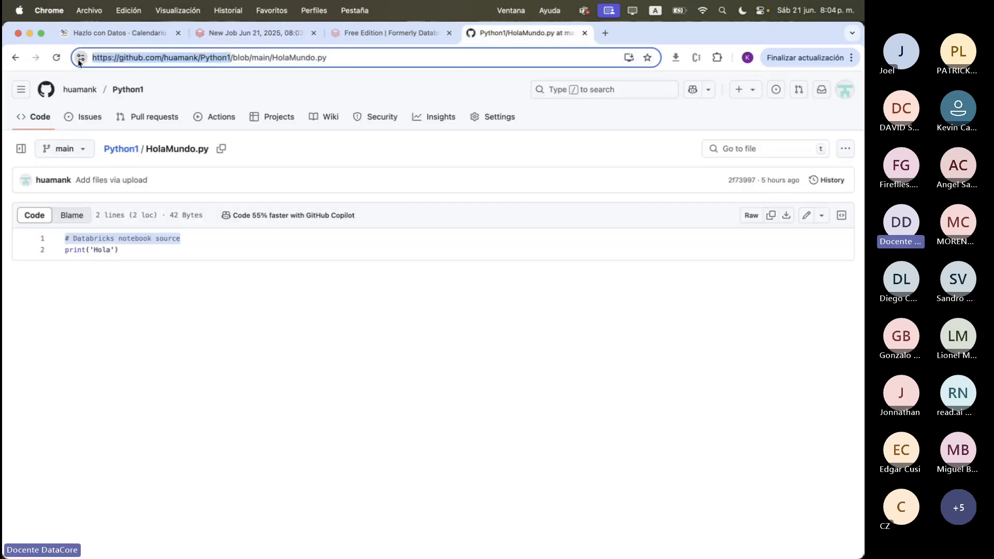
{"action": "left_click", "coordinate": [191, 39]}
{"action": "key", "text": "super+v"}
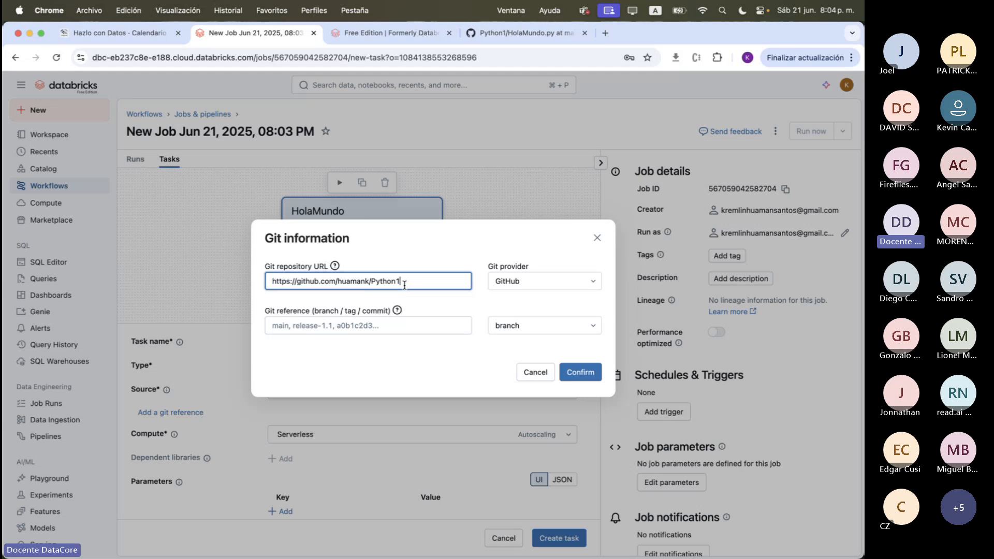
Set the Git reference to the branch main and confirm the Git information
{"action": "left_click", "coordinate": [397, 323]}
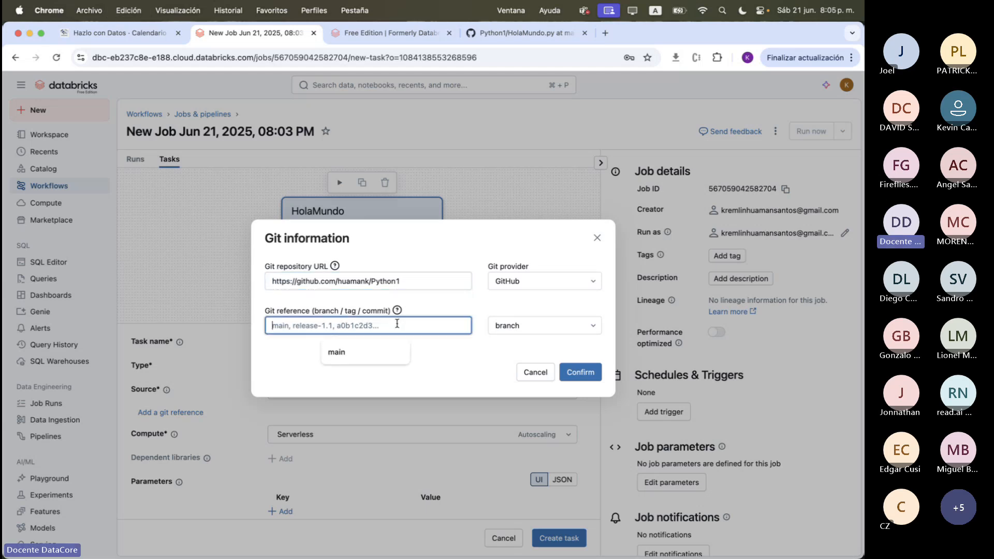
{"action": "type", "text": "main"}
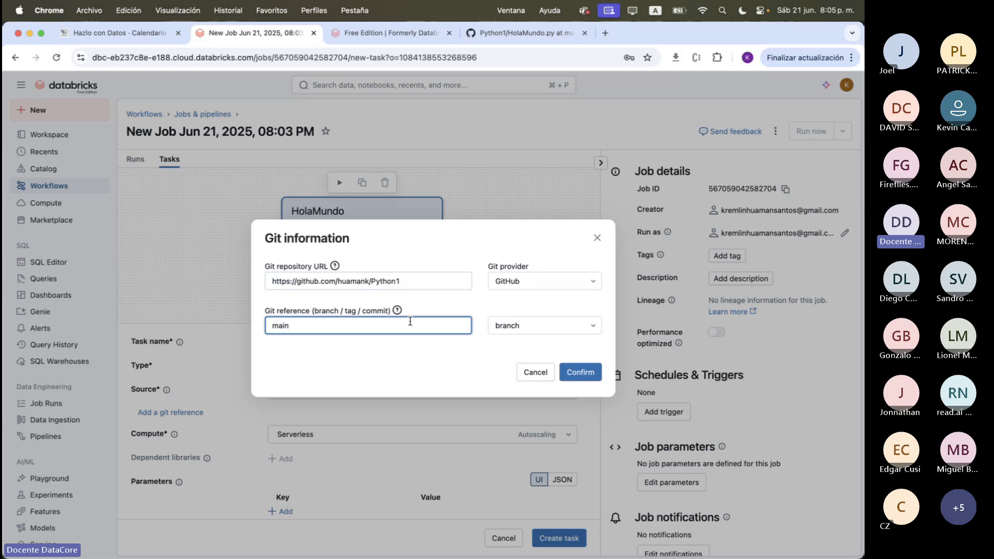
{"action": "left_click", "coordinate": [581, 373]}
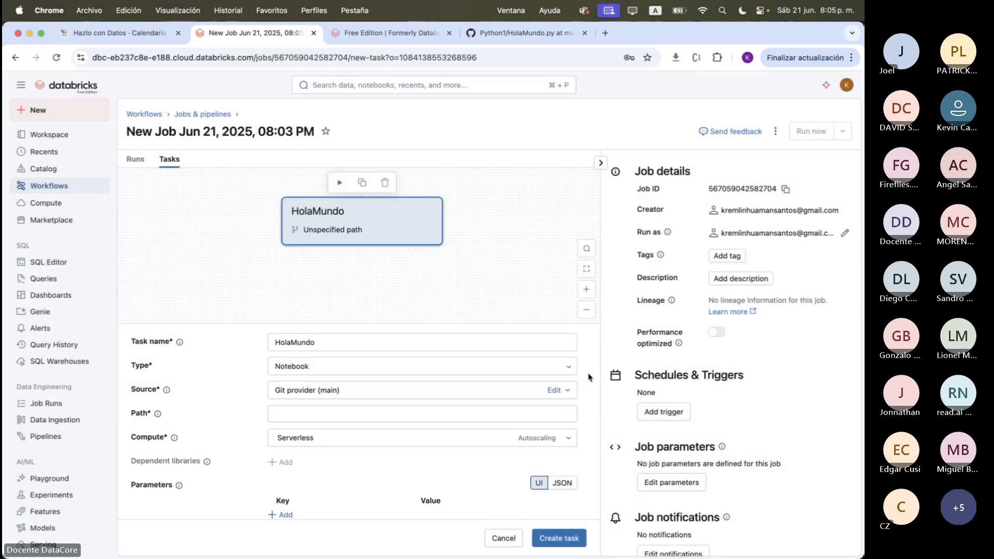
Look up the notebook's file name in the Python1 repository on GitHub and set the Databricks task's path to HolaMundo
{"action": "scroll", "coordinate": [466, 398], "scroll_direction": "down", "scroll_amount": 2}
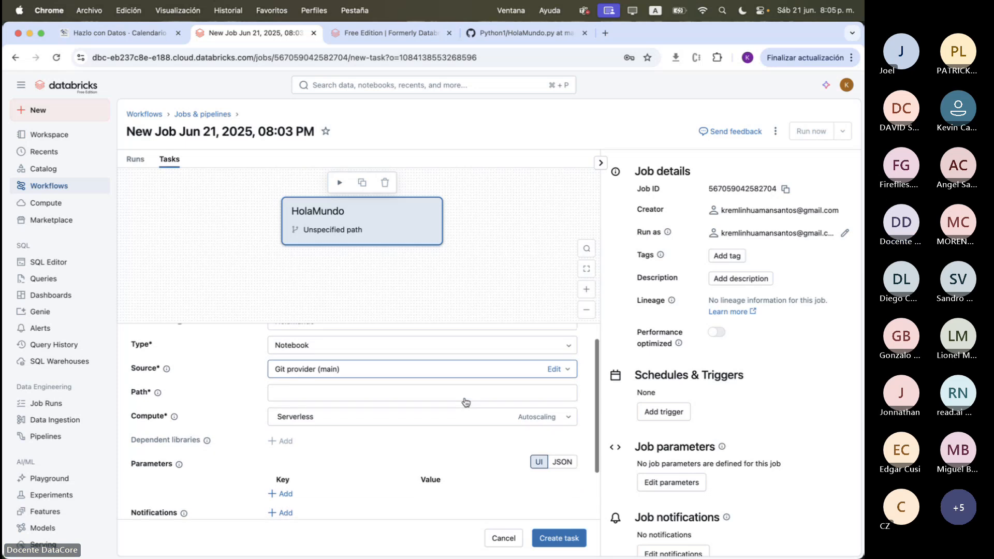
{"action": "left_click", "coordinate": [413, 384]}
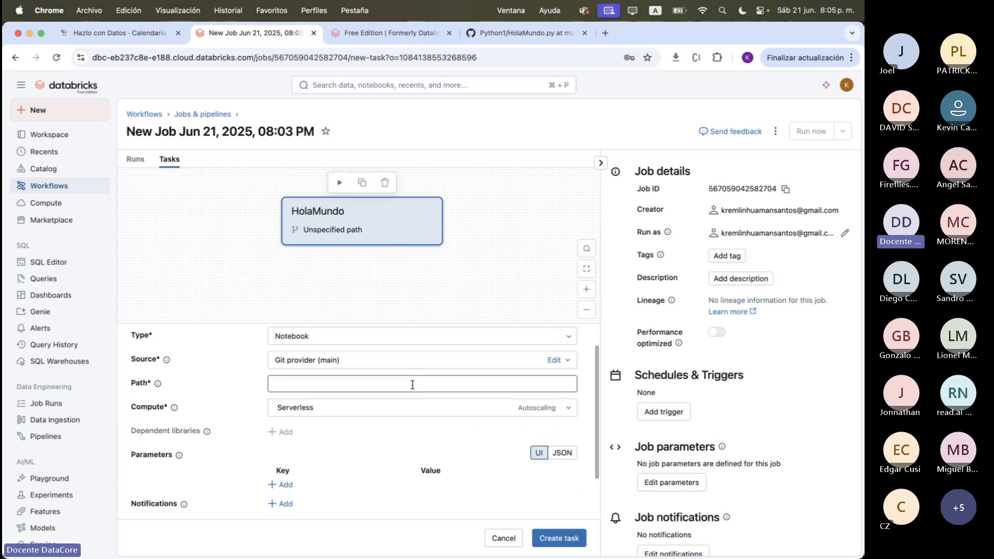
{"action": "left_click", "coordinate": [525, 33]}
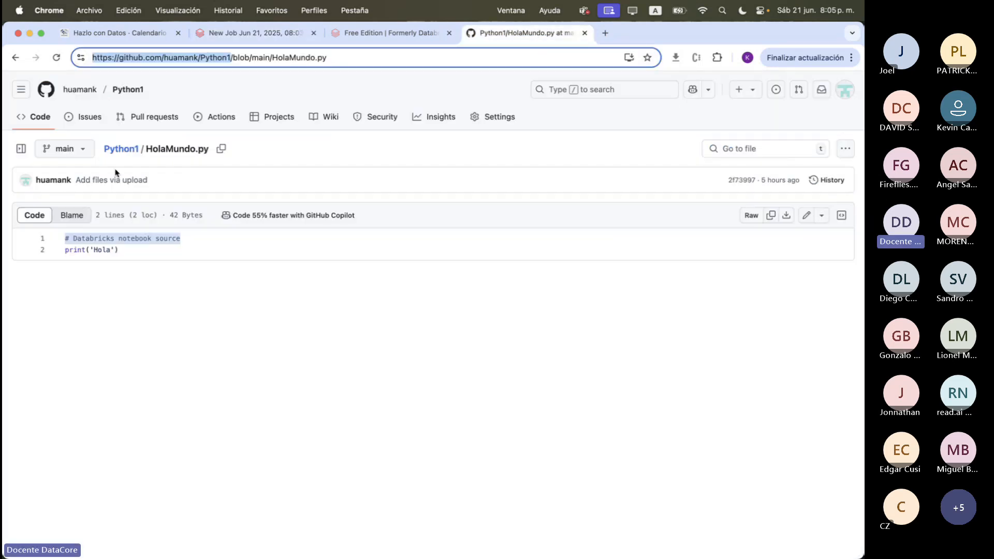
{"action": "left_click", "coordinate": [121, 148]}
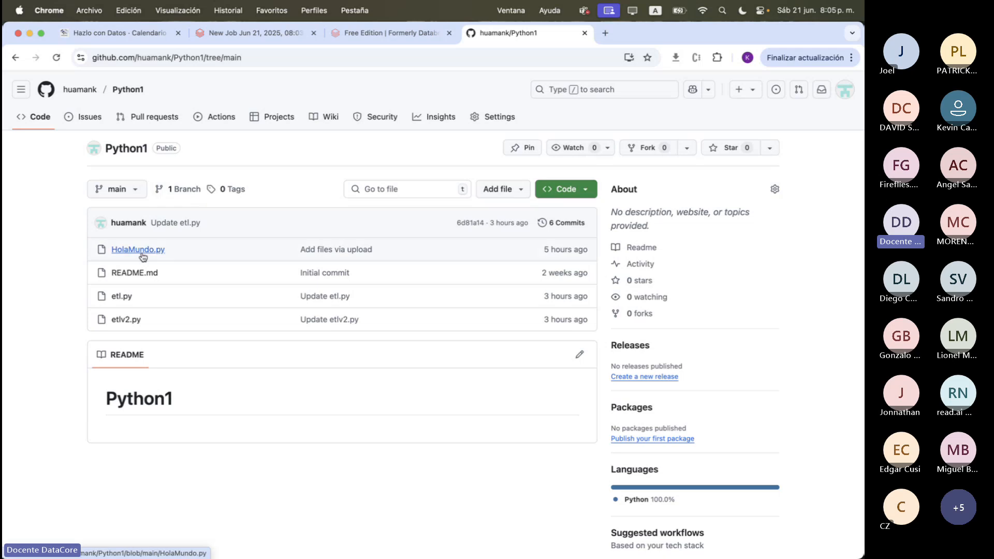
{"action": "left_click", "coordinate": [253, 34]}
{"action": "type", "text": "Hol"}
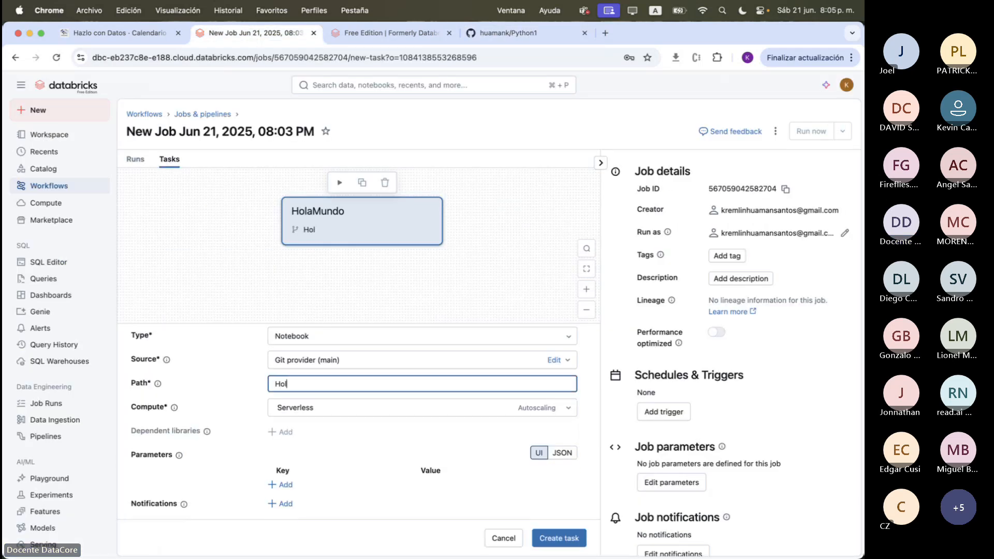
{"action": "type", "text": "aMundo"}
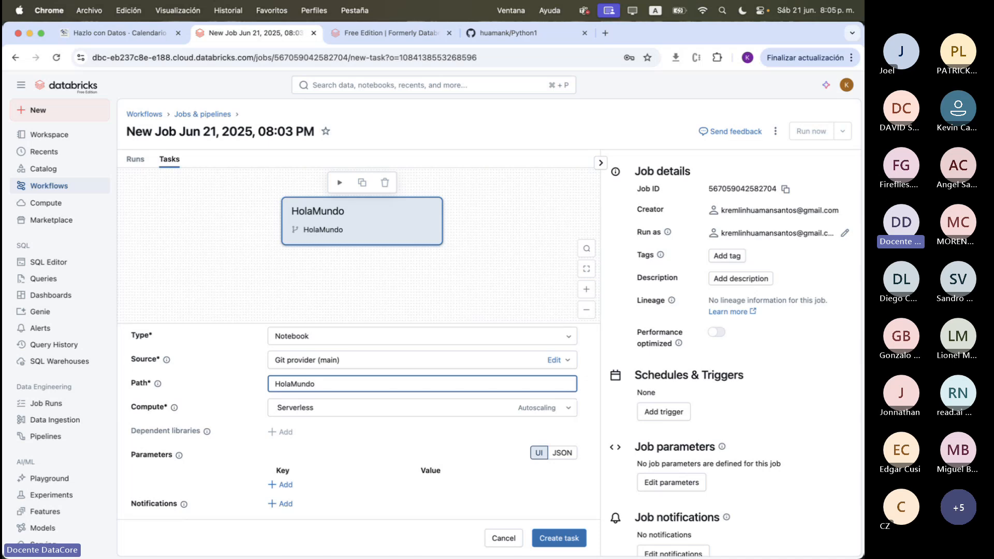
Review the remaining settings of the HolaMundo task and create the task
{"action": "scroll", "coordinate": [373, 417], "scroll_direction": "down", "scroll_amount": 2}
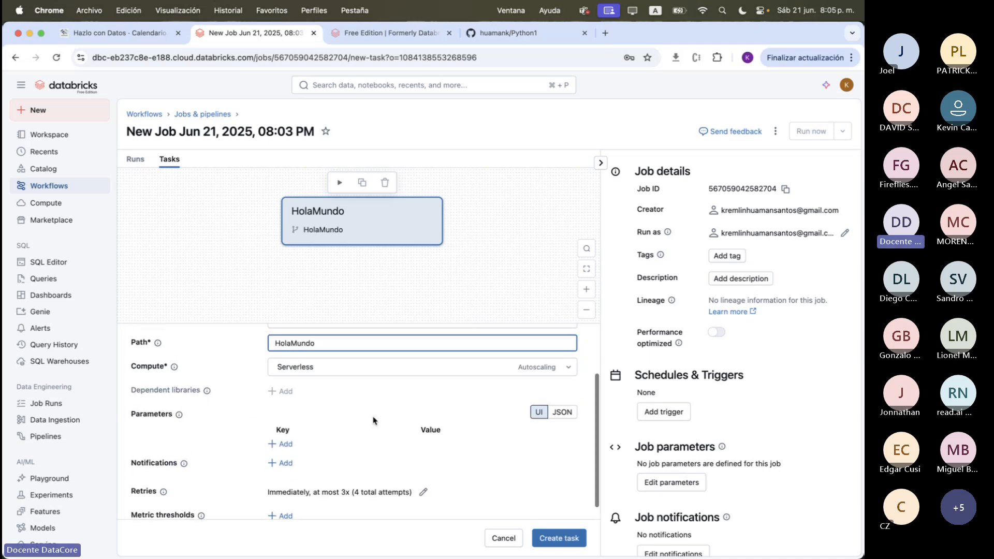
{"action": "scroll", "coordinate": [373, 417], "scroll_direction": "up", "scroll_amount": 3}
{"action": "scroll", "coordinate": [373, 421], "scroll_direction": "down", "scroll_amount": 2}
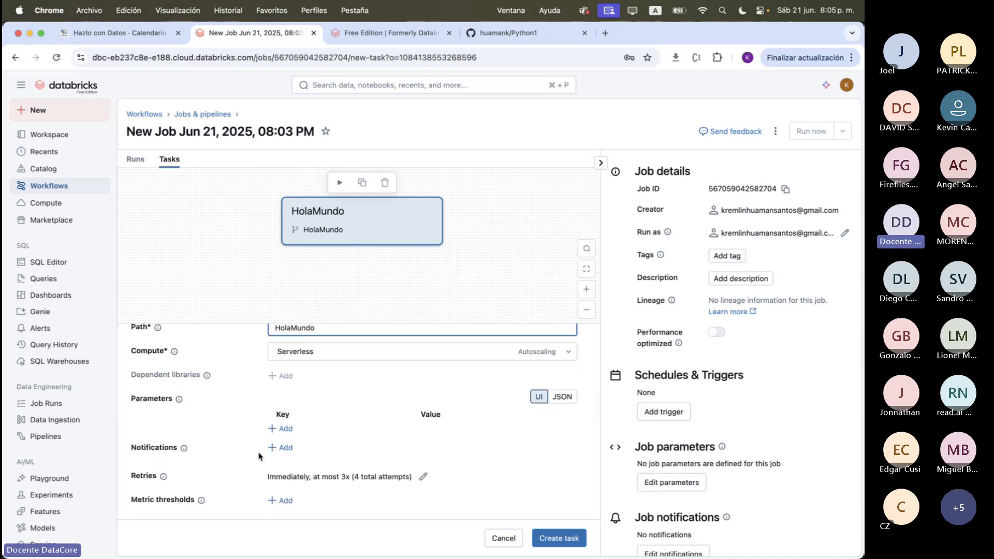
{"action": "scroll", "coordinate": [337, 395], "scroll_direction": "up", "scroll_amount": 4}
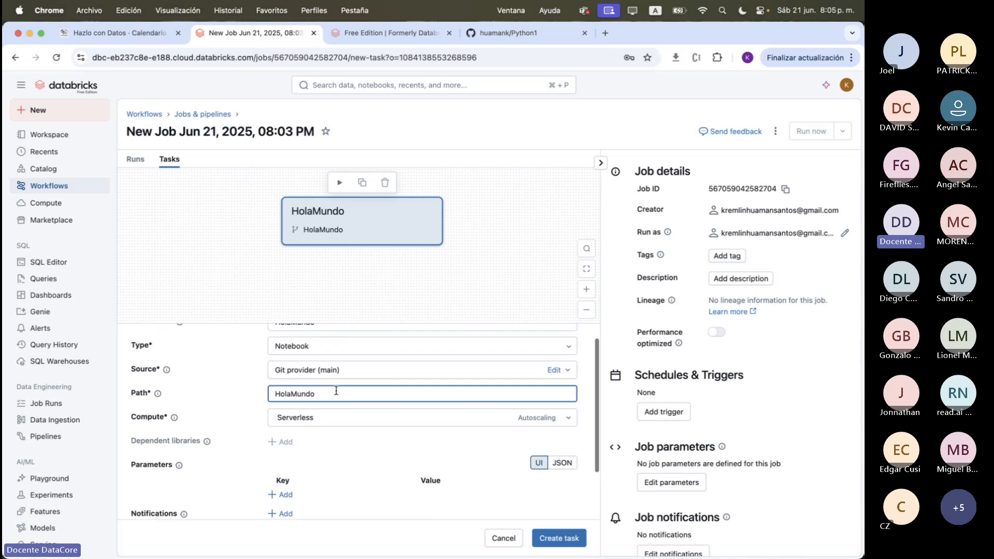
{"action": "left_click", "coordinate": [559, 539]}
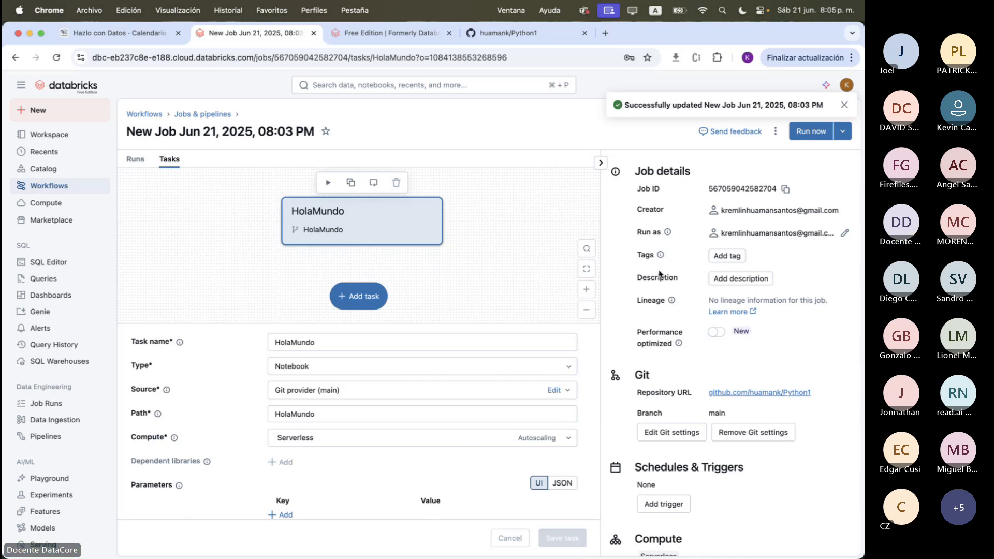
Run the job immediately and open the details of the triggered run from the job's run list
{"action": "left_click", "coordinate": [812, 133]}
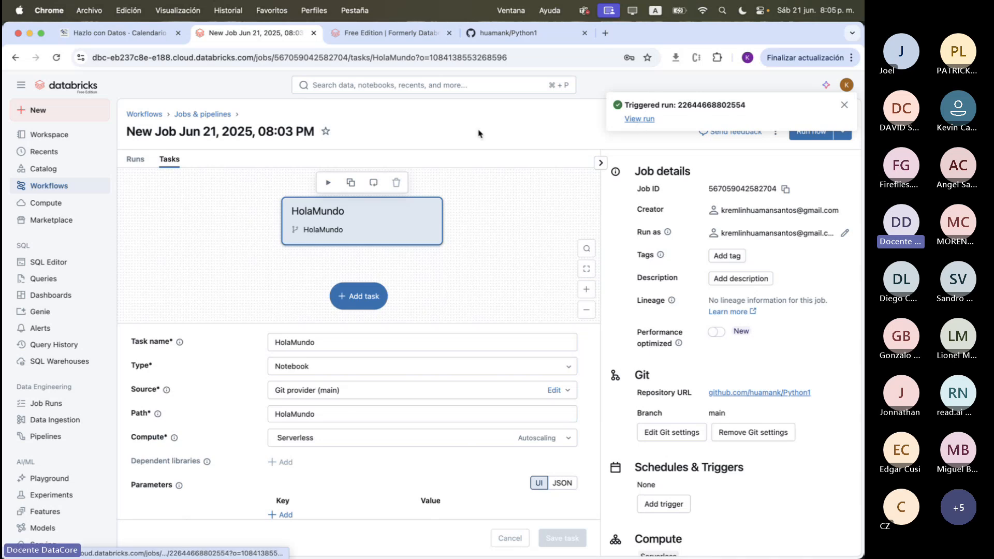
{"action": "left_click", "coordinate": [136, 162]}
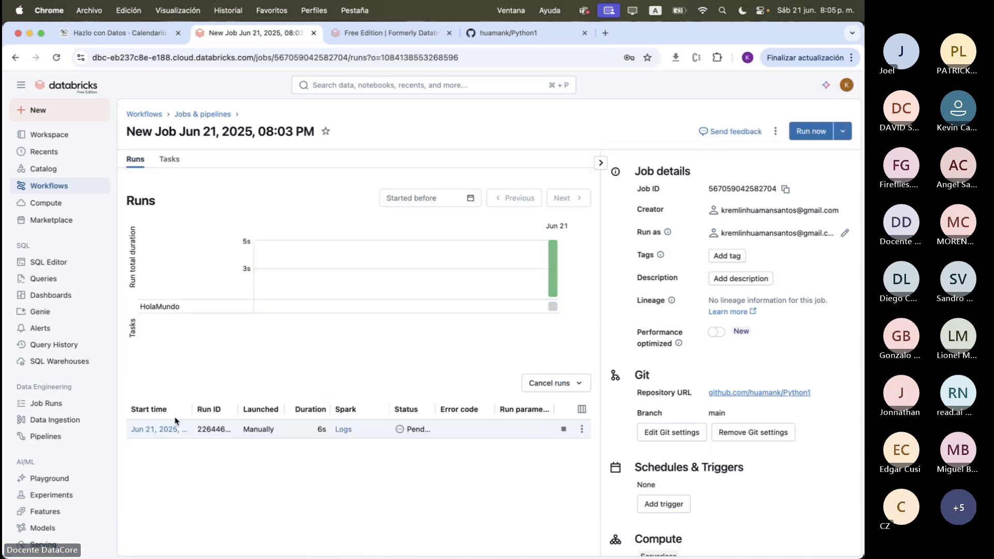
{"action": "left_click", "coordinate": [171, 434]}
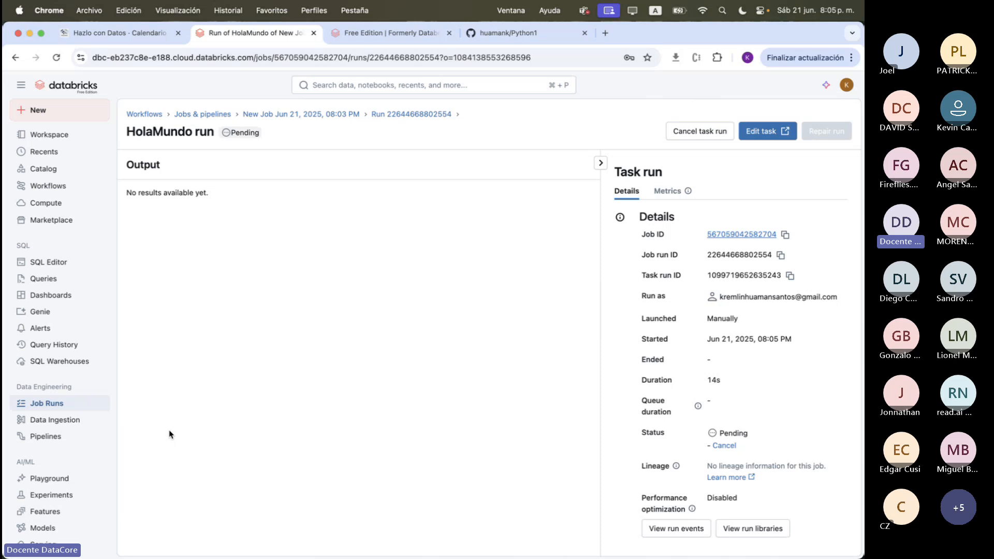
Return from the run details to the job and rename the job as HolaMundo
{"action": "left_click", "coordinate": [356, 115]}
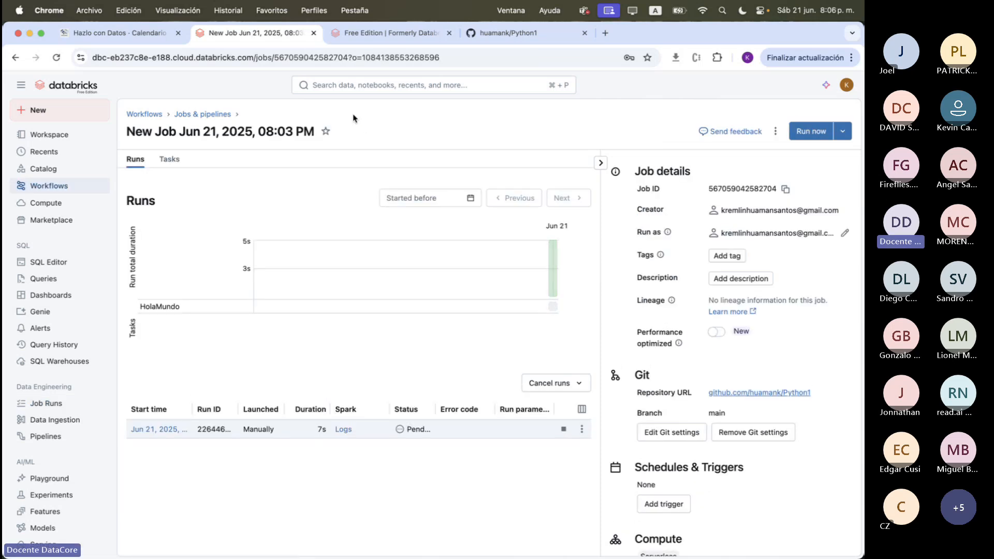
{"action": "left_click", "coordinate": [290, 130]}
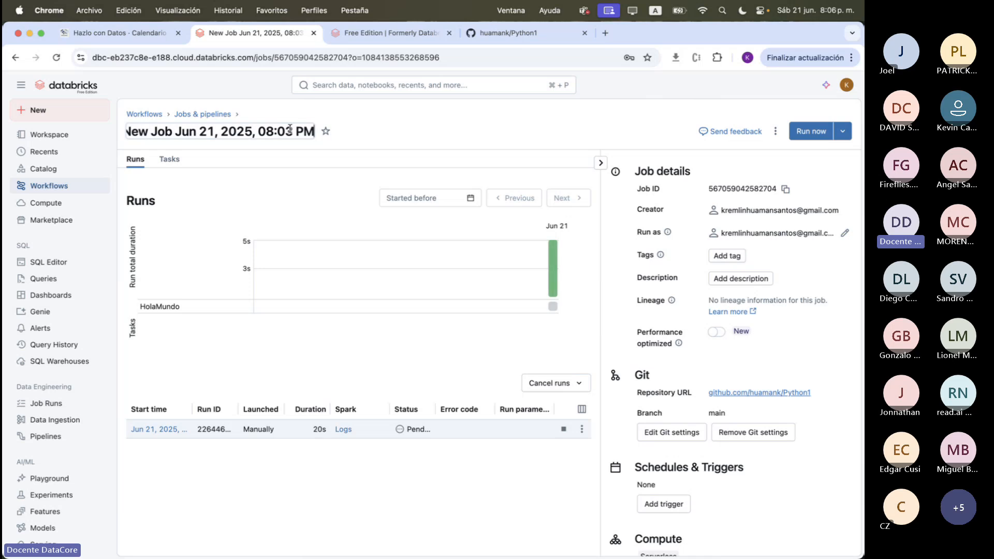
{"action": "key", "text": "super+a"}
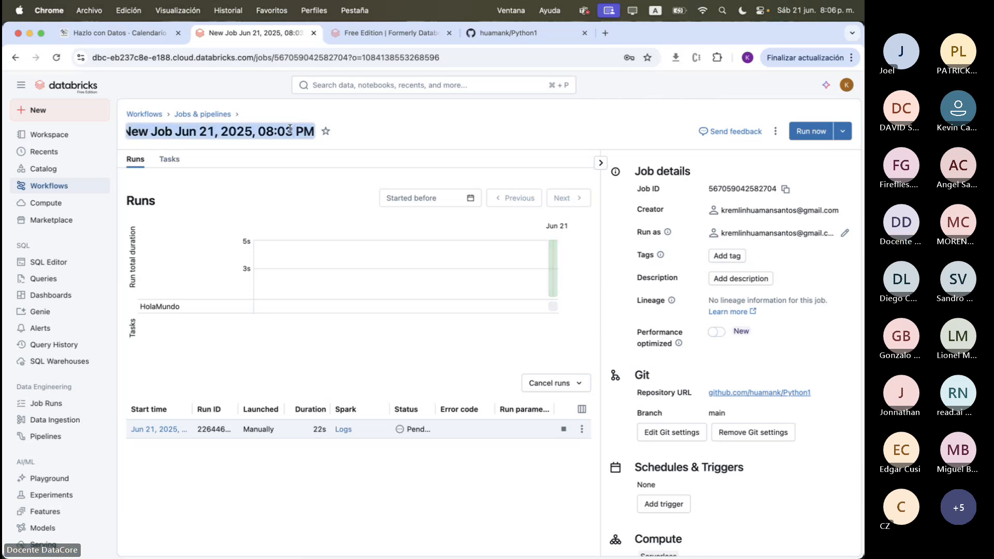
{"action": "type", "text": "HolaMUNDO"}
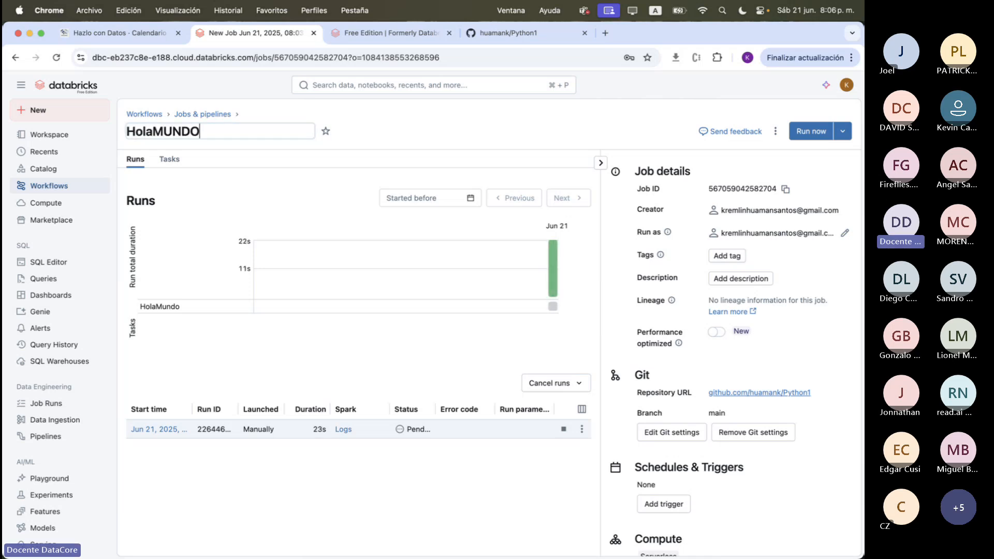
{"action": "key", "text": "BackSpace"}
{"action": "key", "text": "BackSpace"}
{"action": "key", "text": "BackSpace"}
{"action": "key", "text": "BackSpace"}
{"action": "key", "text": "BackSpace"}
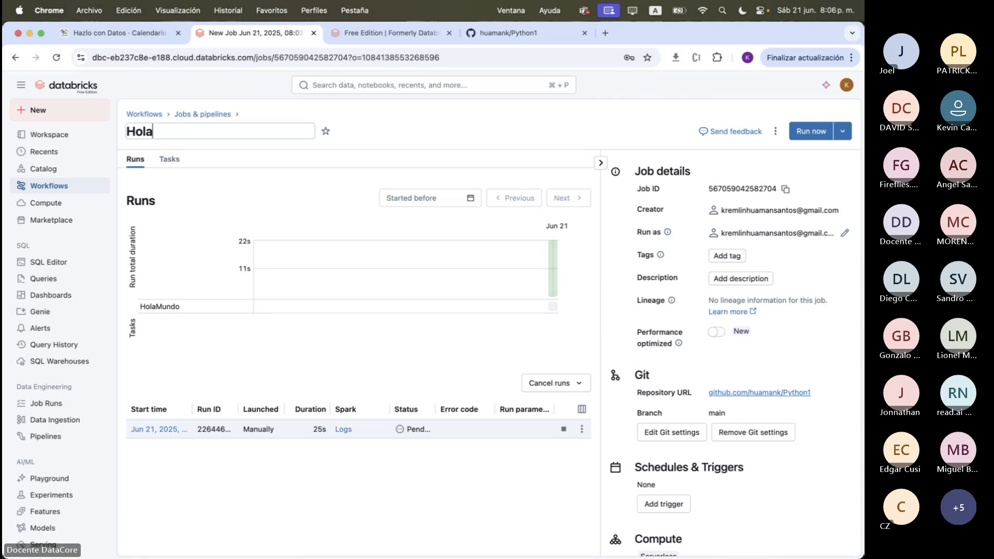
{"action": "type", "text": "Mundo"}
{"action": "left_click", "coordinate": [436, 119]}
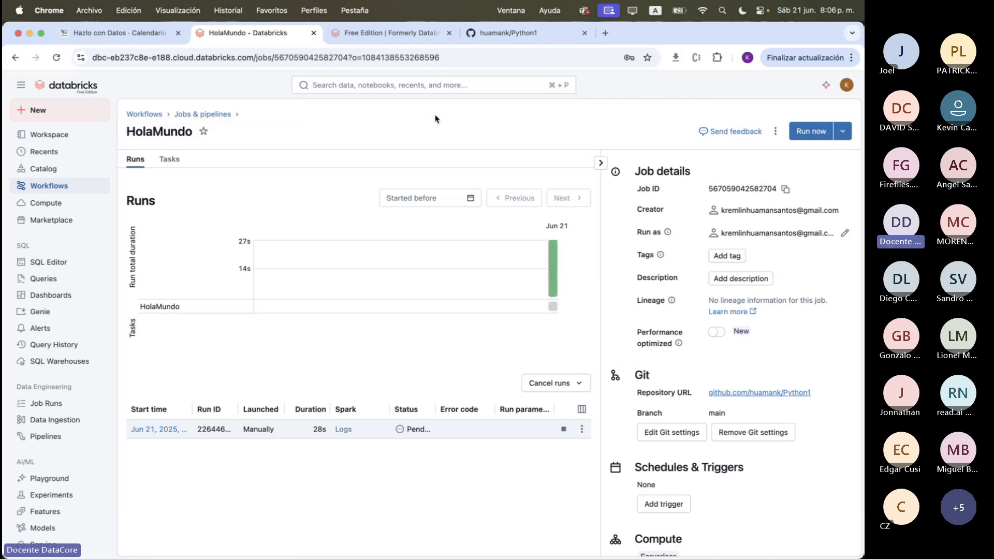
Go back to the list of jobs and pipelines and create another new job, ready for naming its first task
{"action": "left_click", "coordinate": [187, 114]}
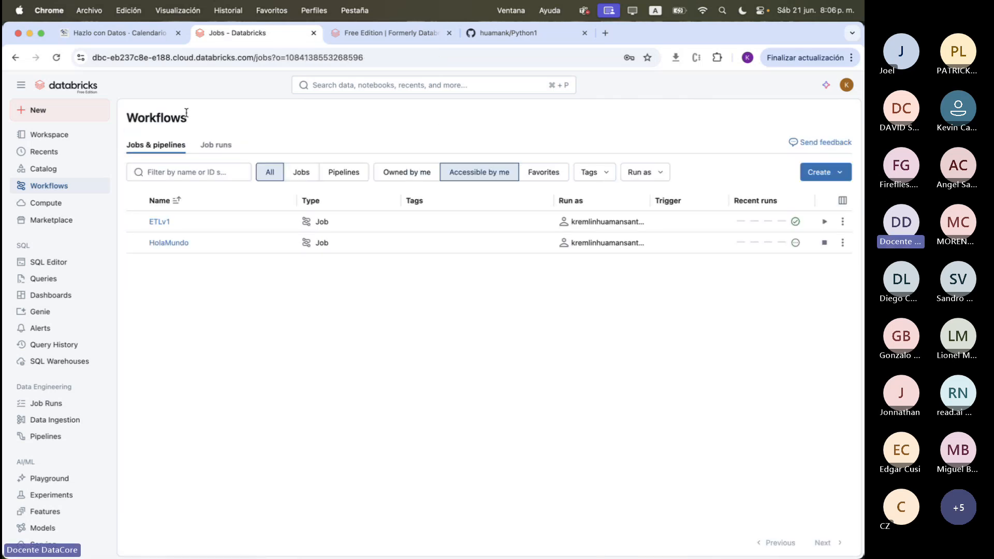
{"action": "left_click", "coordinate": [826, 173]}
{"action": "left_click", "coordinate": [736, 203]}
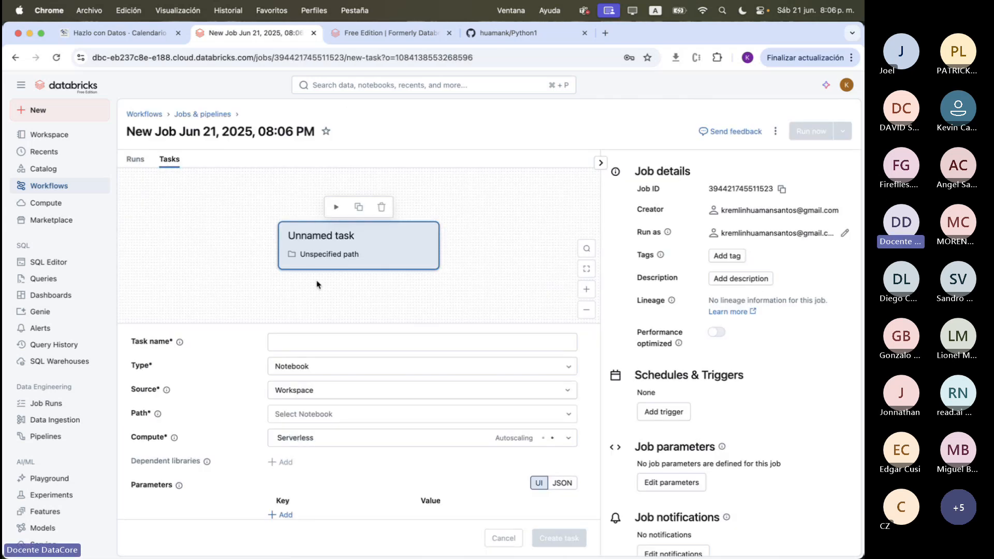
{"action": "left_click", "coordinate": [322, 342]}
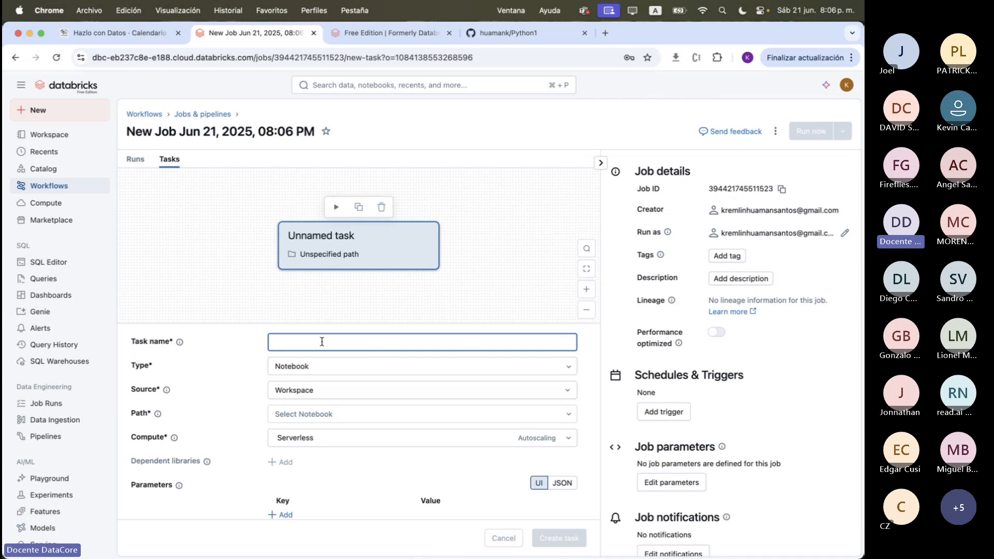
Open etl.py in the Python1 repository on GitHub and examine whether its first line marks it as a Databricks notebook
{"action": "left_click", "coordinate": [543, 34]}
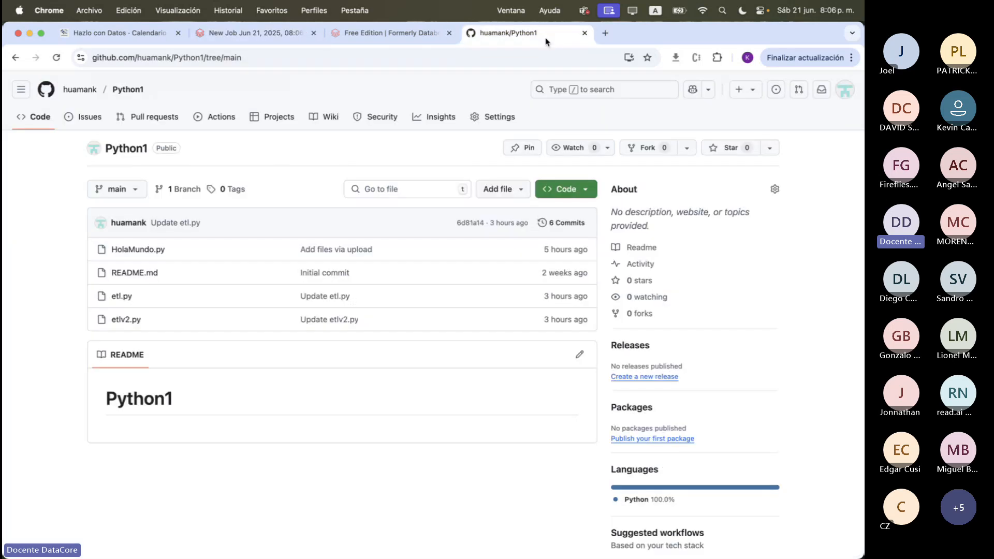
{"action": "left_click", "coordinate": [121, 297]}
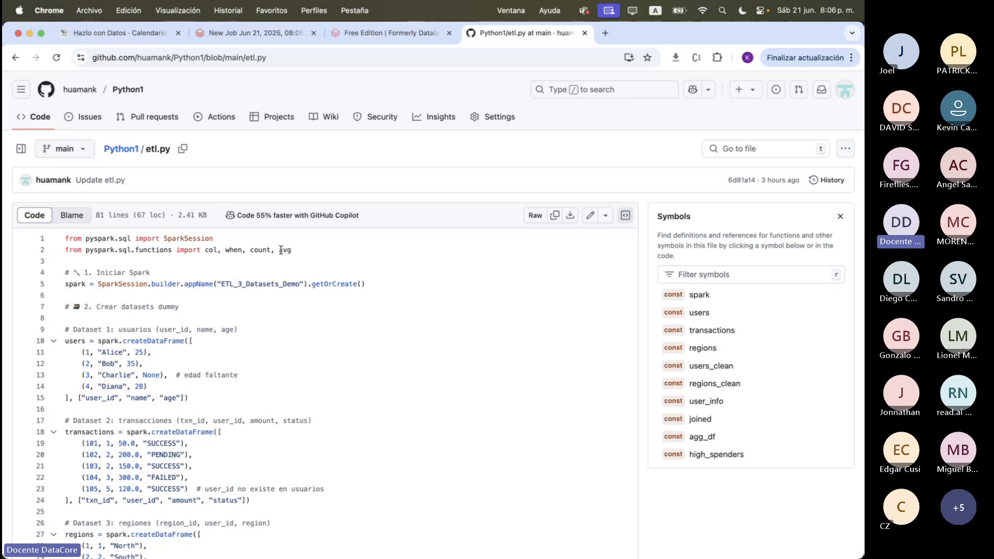
{"action": "left_click_drag", "start_coordinate": [64, 238], "coordinate": [297, 236]}
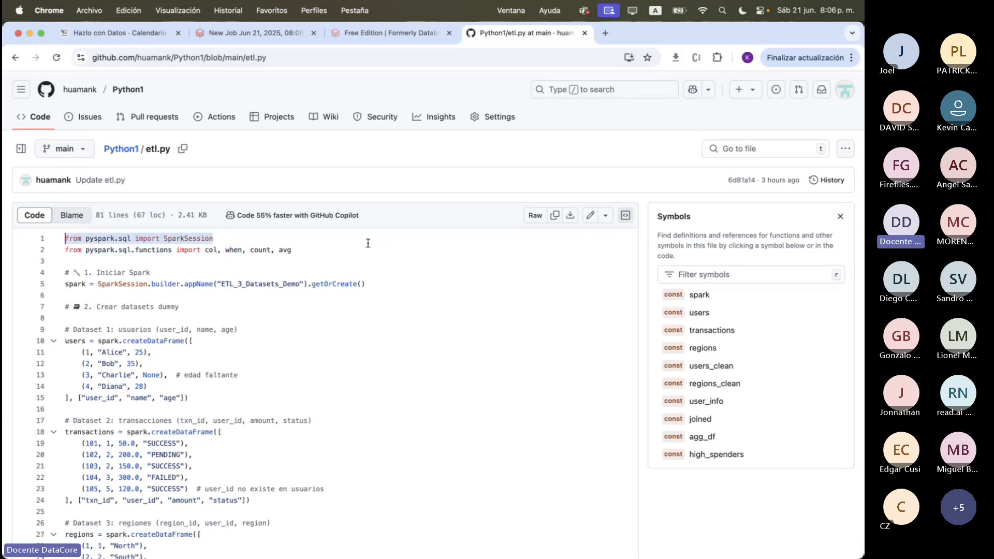
{"action": "left_click_drag", "start_coordinate": [367, 243], "coordinate": [85, 232]}
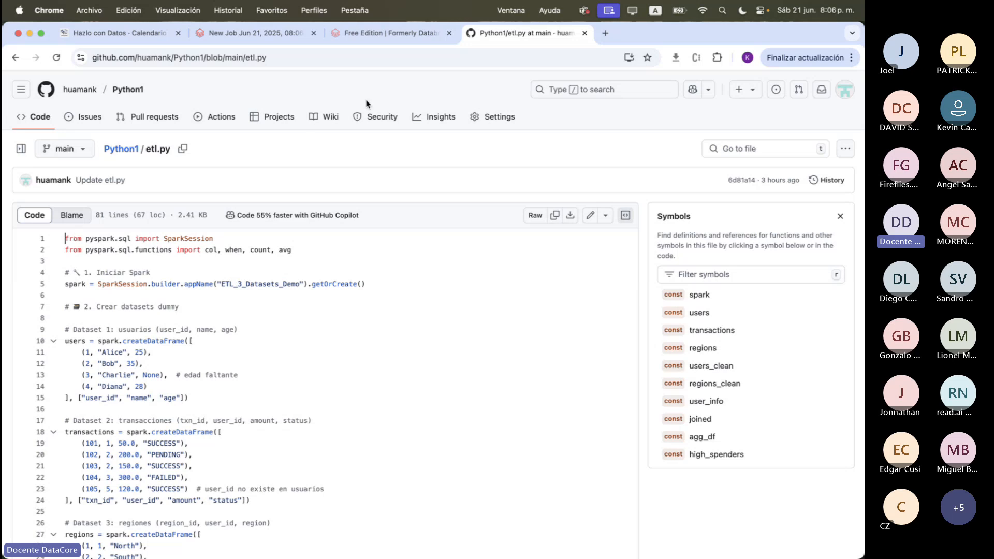
Return to the new Databricks job, name its task ettl and set the task's source to Git provider
{"action": "left_click", "coordinate": [285, 33]}
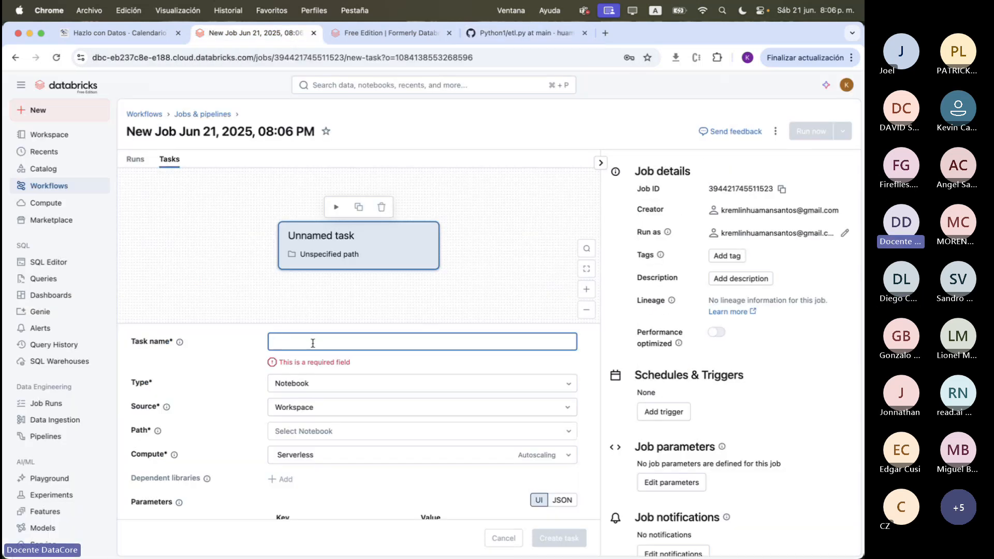
{"action": "type", "text": "E"}
{"action": "key", "text": "BackSpace"}
{"action": "type", "text": "ettl"}
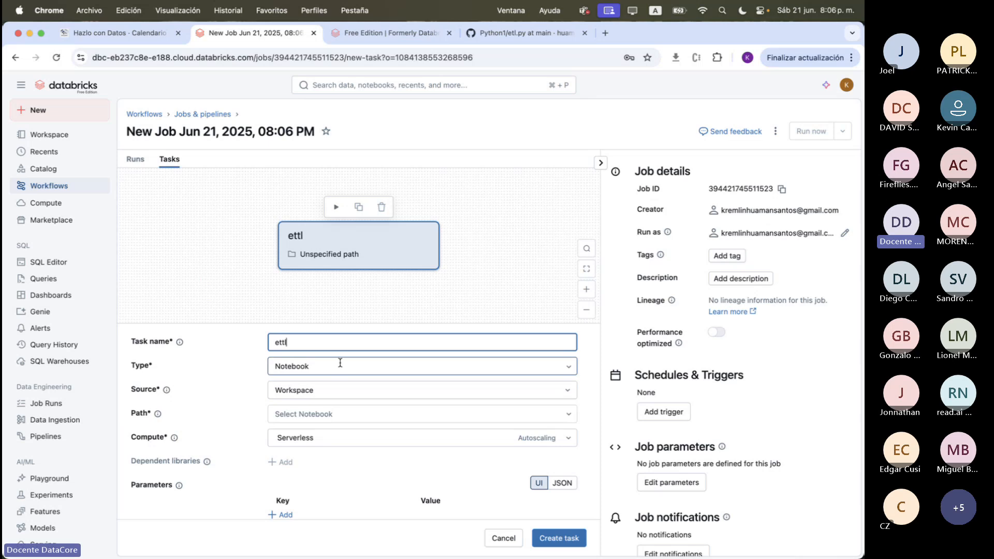
{"action": "left_click", "coordinate": [338, 390]}
{"action": "left_click", "coordinate": [457, 433]}
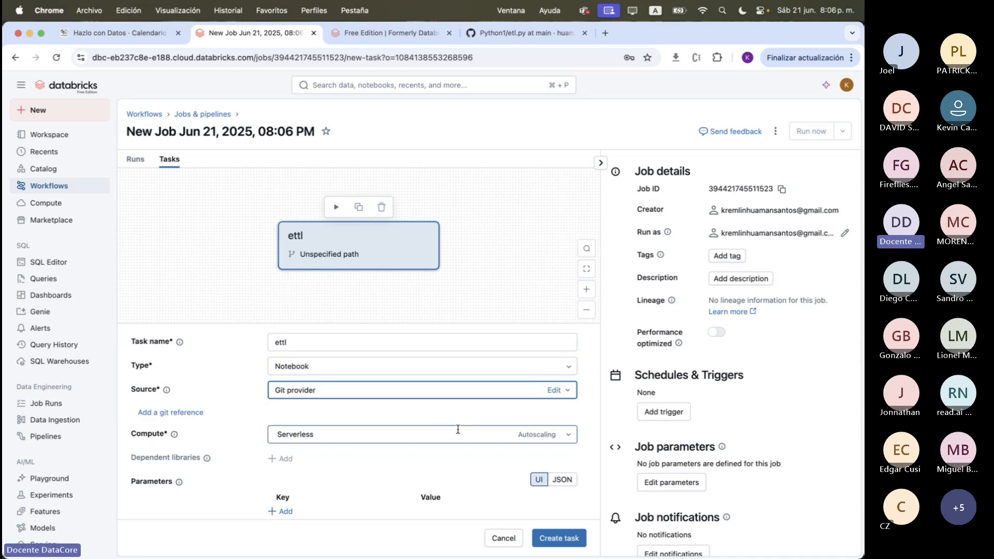
Fill in the task's Git information with the Python1 repository's GitHub URL and the branch main, and confirm it
{"action": "left_click", "coordinate": [555, 392]}
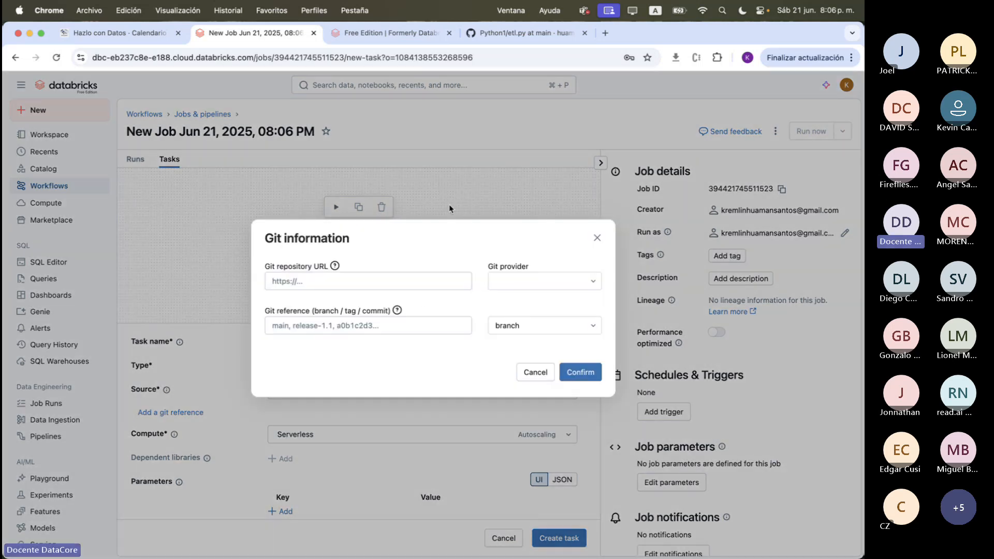
{"action": "left_click", "coordinate": [409, 287]}
{"action": "type", "text": "https://github.com/huamank/Python1"}
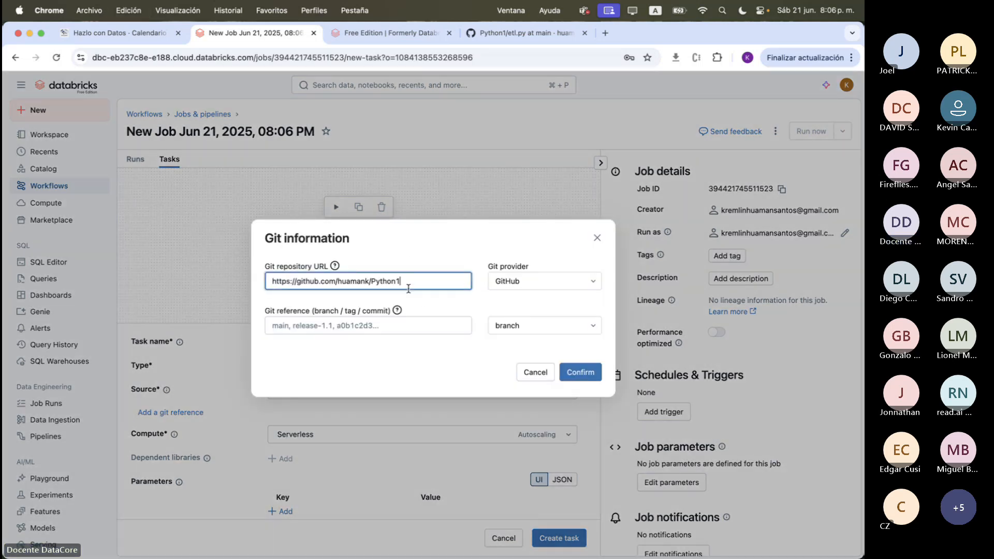
{"action": "key", "text": "Tab"}
{"action": "type", "text": "main"}
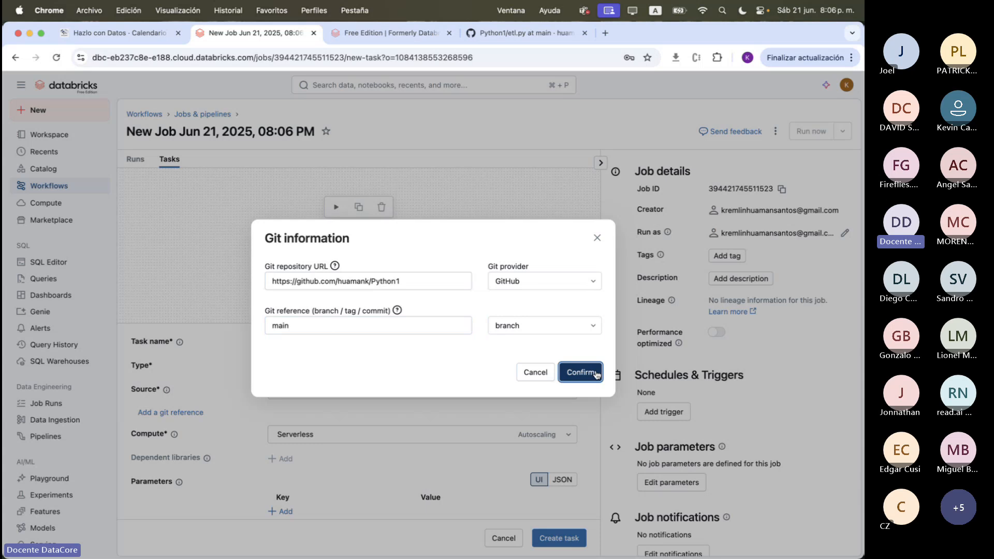
{"action": "left_click", "coordinate": [580, 372]}
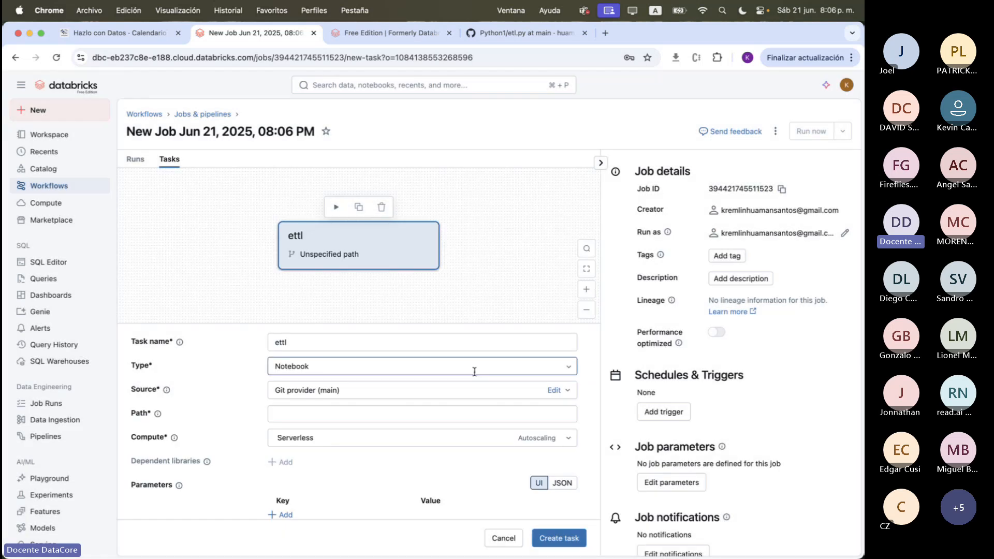
Set the notebook path of the ettl task to etl
{"action": "scroll", "coordinate": [474, 371], "scroll_direction": "down", "scroll_amount": 2}
{"action": "left_click", "coordinate": [449, 368]}
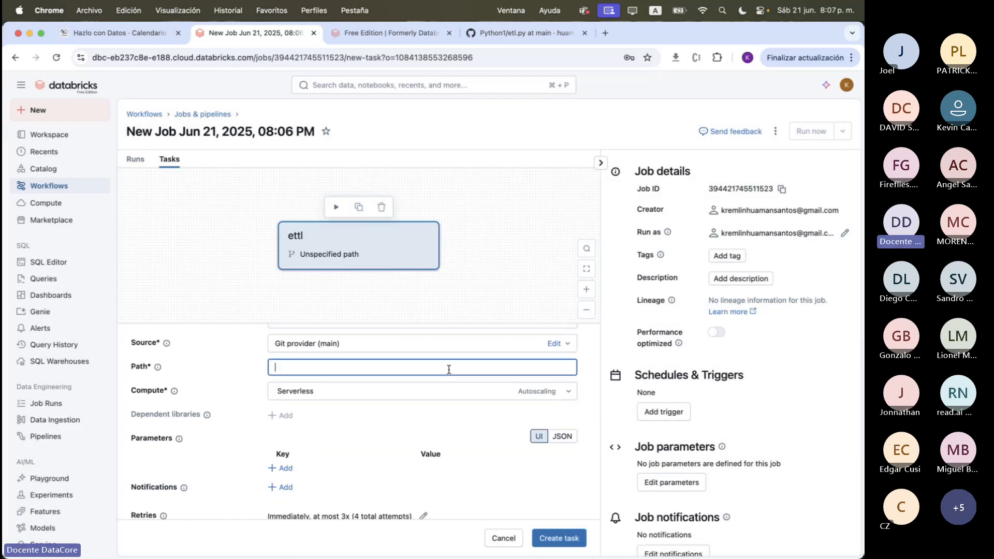
{"action": "type", "text": "etl"}
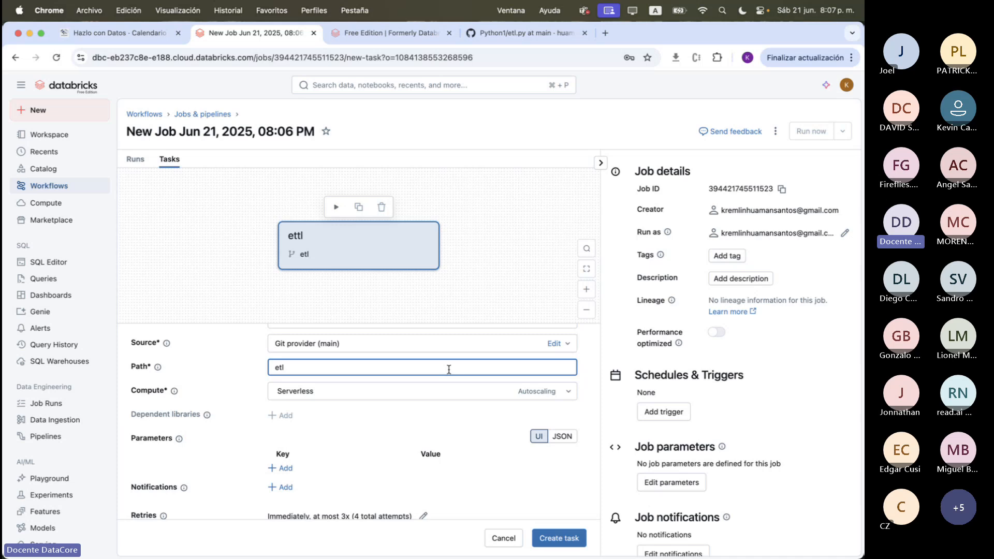
Create the ettl task in the new Databricks job and run the job
{"action": "left_click", "coordinate": [547, 35]}
{"action": "left_click", "coordinate": [254, 33]}
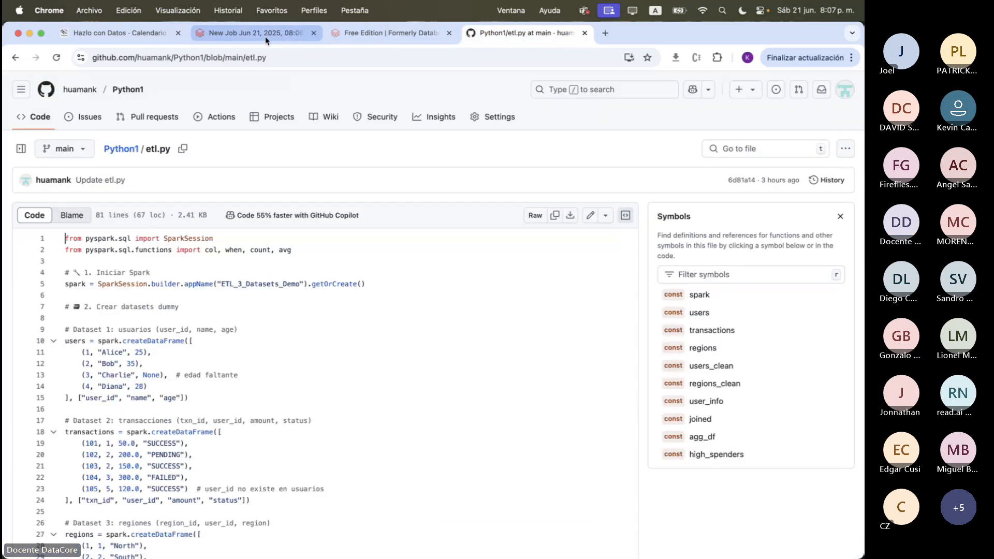
{"action": "left_click", "coordinate": [558, 538]}
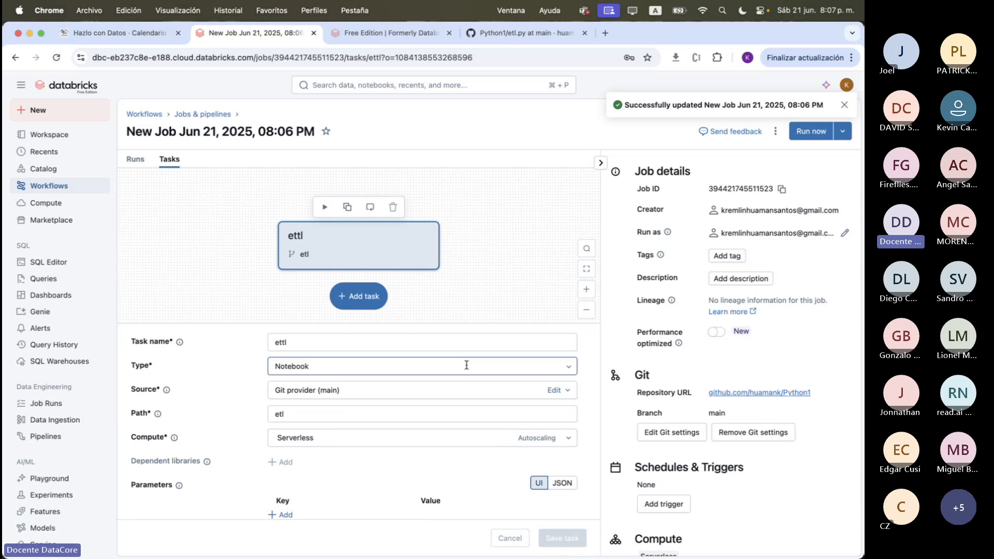
{"action": "left_click", "coordinate": [809, 131]}
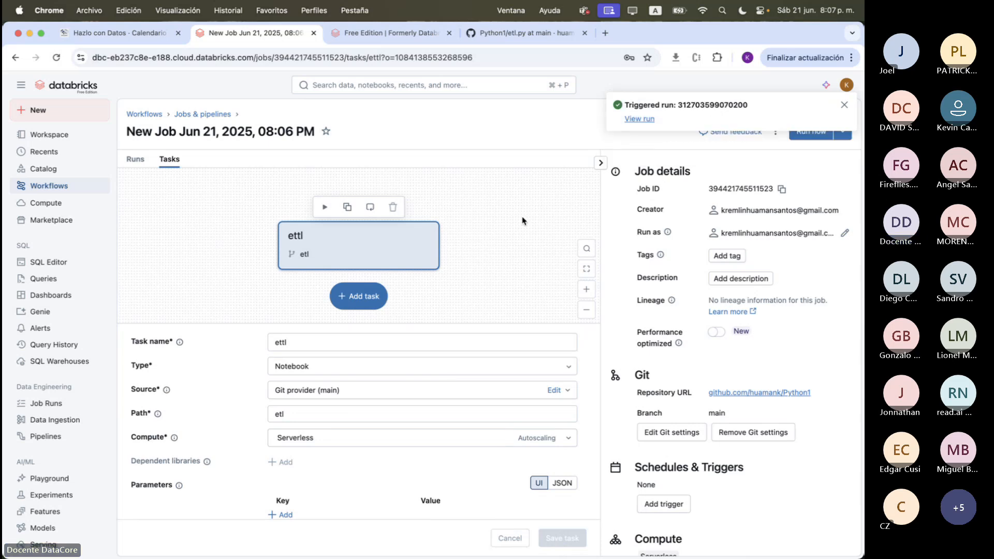
Open the job's run history and examine the details and output of the ettl run
{"action": "left_click", "coordinate": [136, 159]}
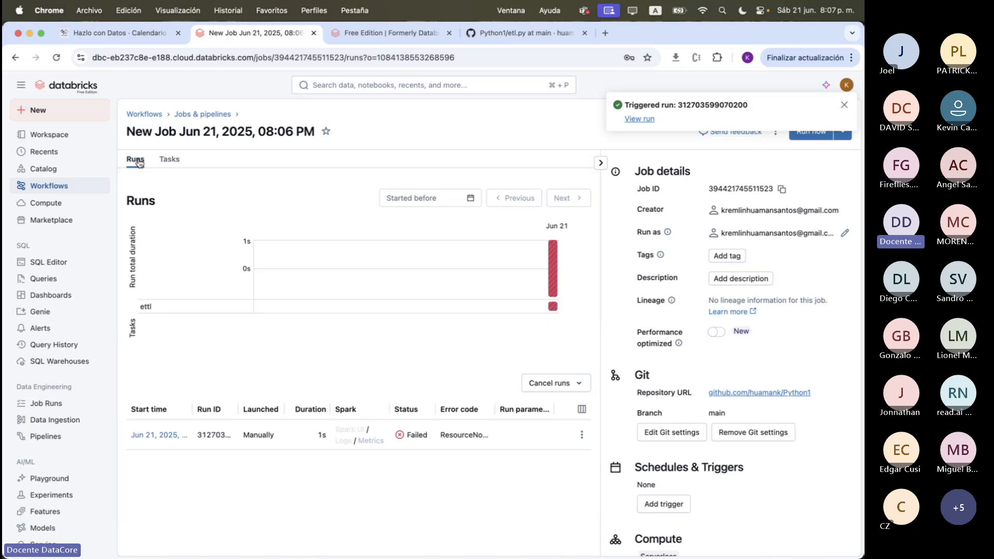
{"action": "mouse_move", "coordinate": [553, 280]}
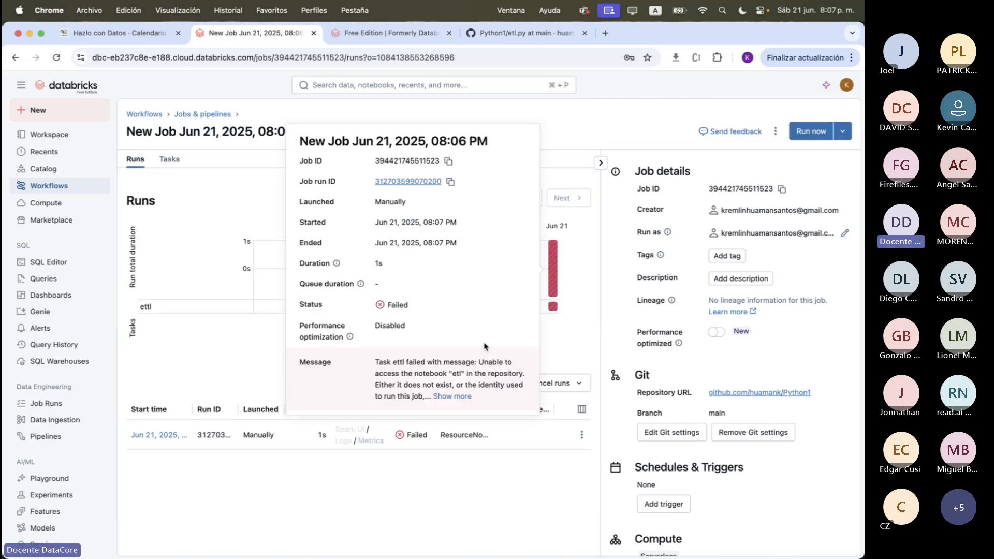
{"action": "left_click", "coordinate": [553, 290]}
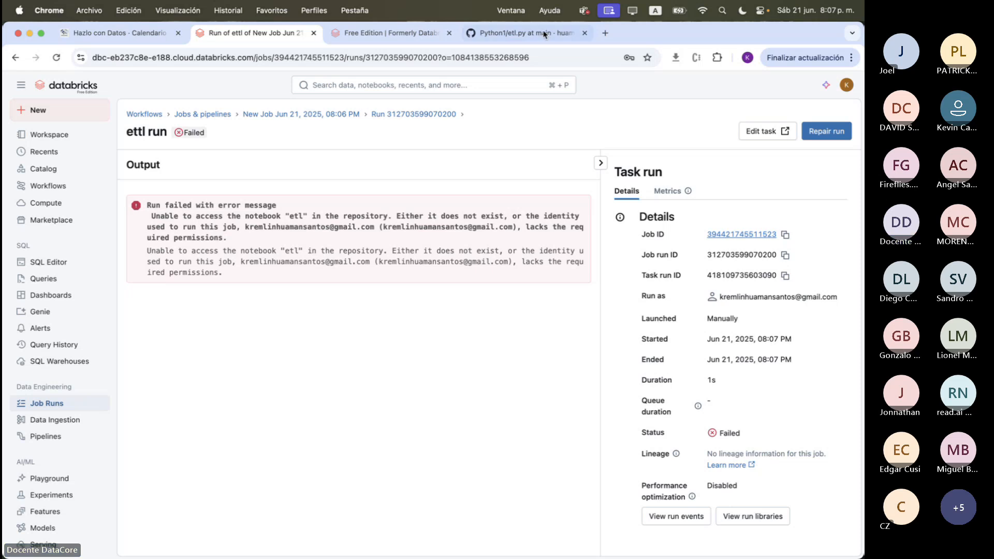
Open HolaMundo.py in the Python1 repository on GitHub, examine its first line, and return to the repository's file list
{"action": "left_click", "coordinate": [482, 33]}
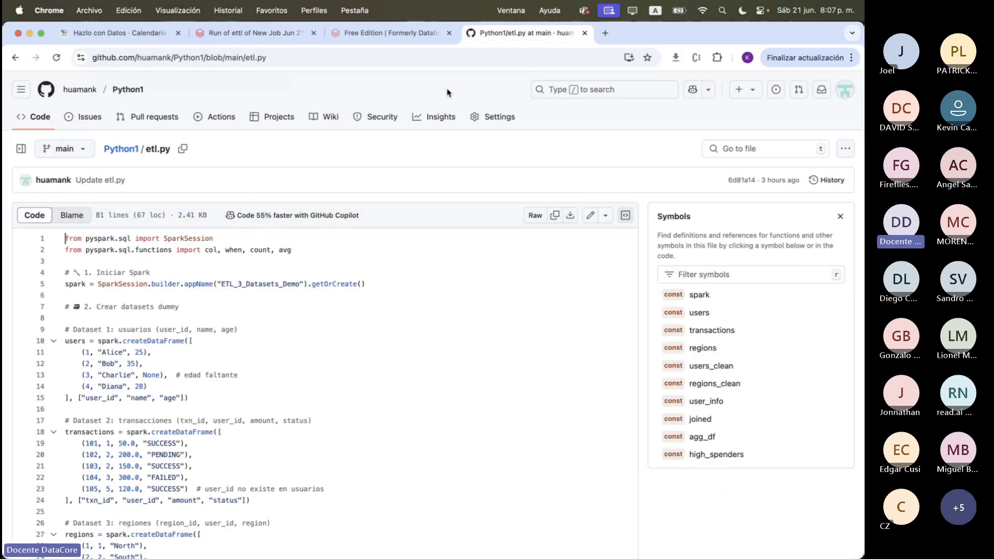
{"action": "left_click", "coordinate": [130, 150]}
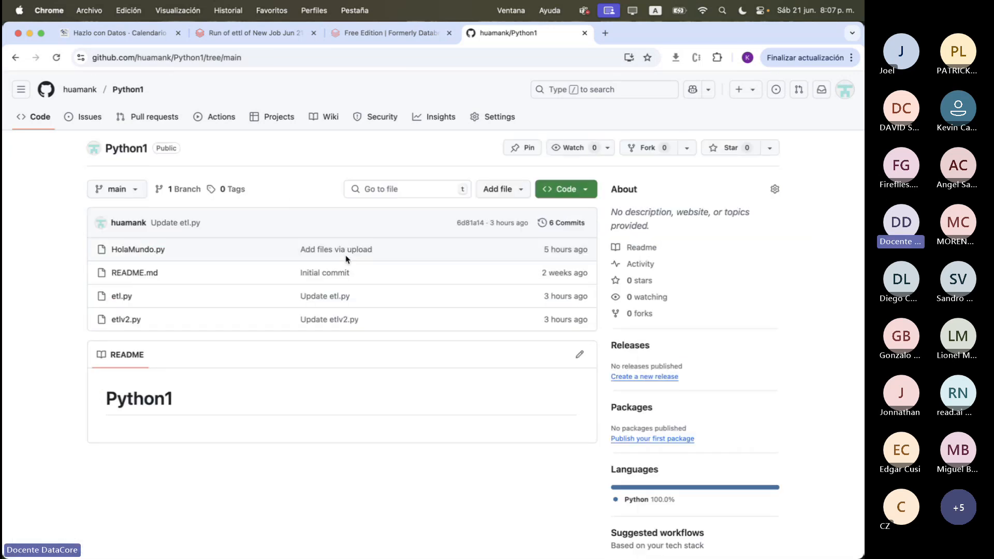
{"action": "left_click", "coordinate": [158, 252]}
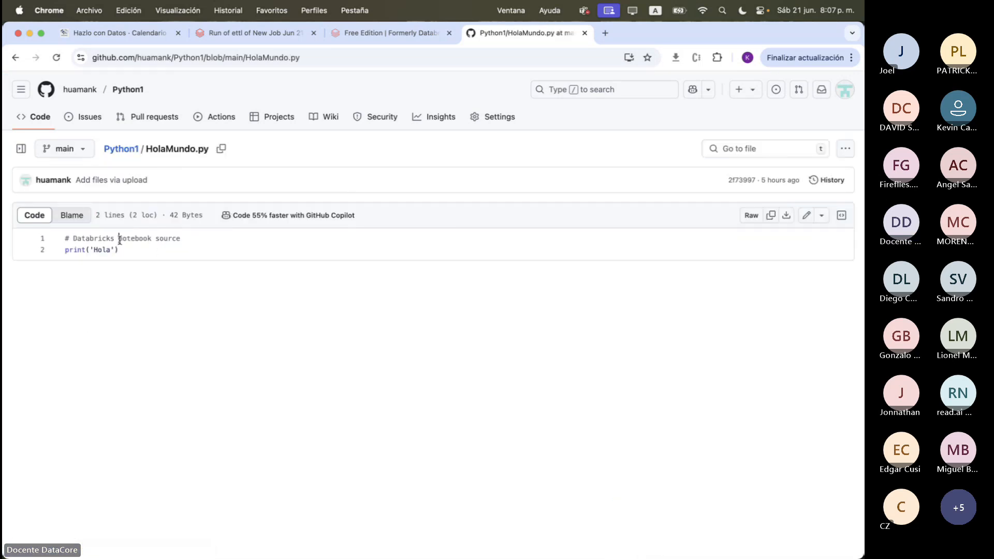
{"action": "triple_click", "coordinate": [122, 243]}
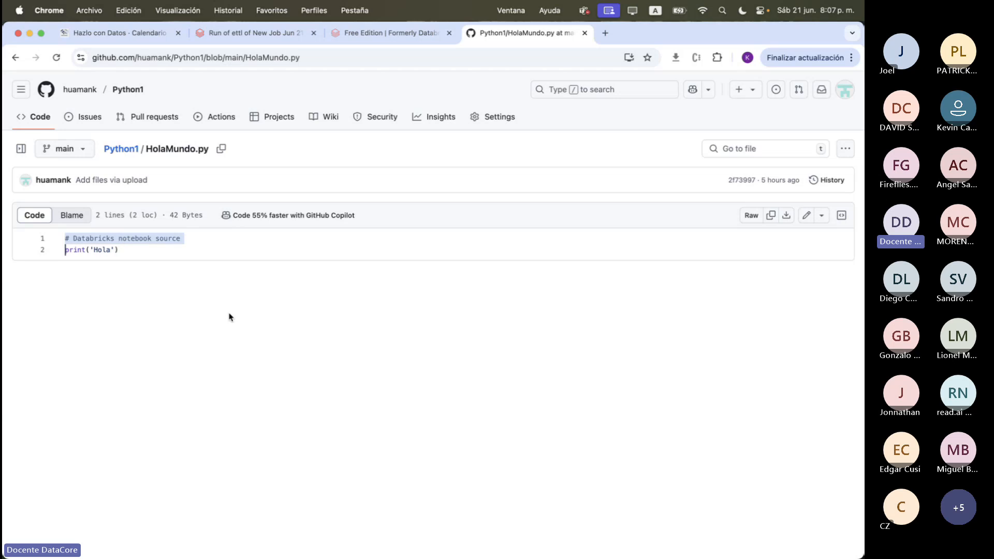
{"action": "left_click", "coordinate": [150, 242]}
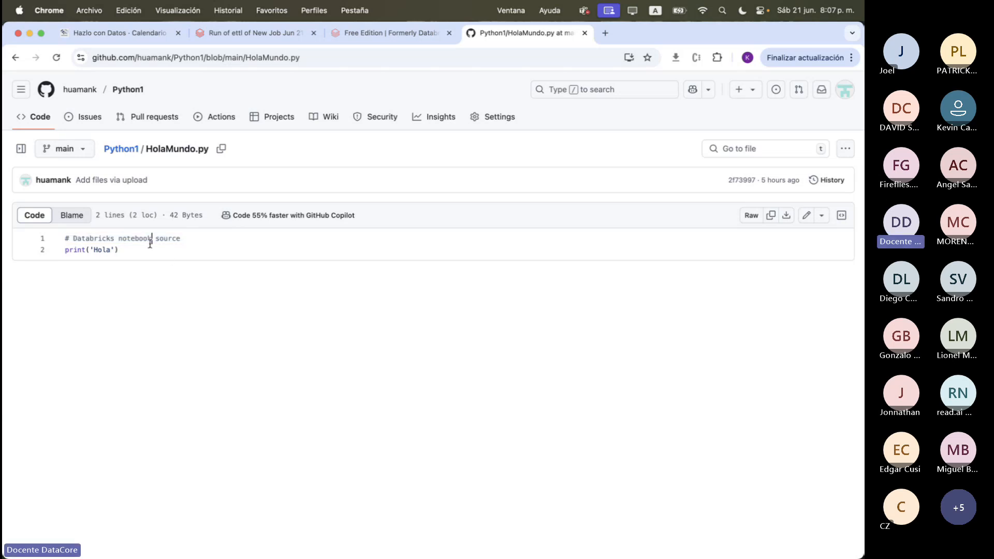
{"action": "left_click", "coordinate": [124, 149]}
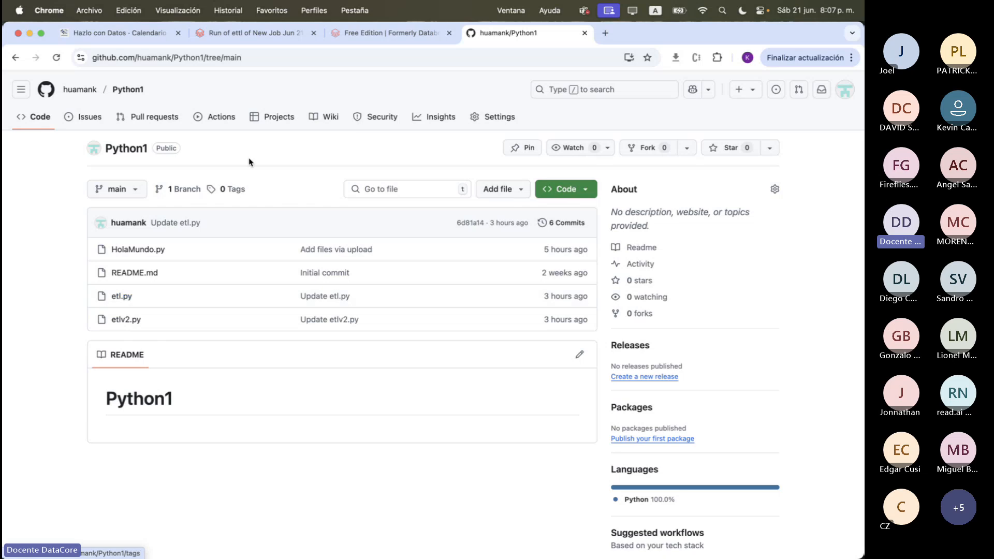
Return to the ettl task of the new Databricks job and change its type to Python script
{"action": "left_click", "coordinate": [256, 36]}
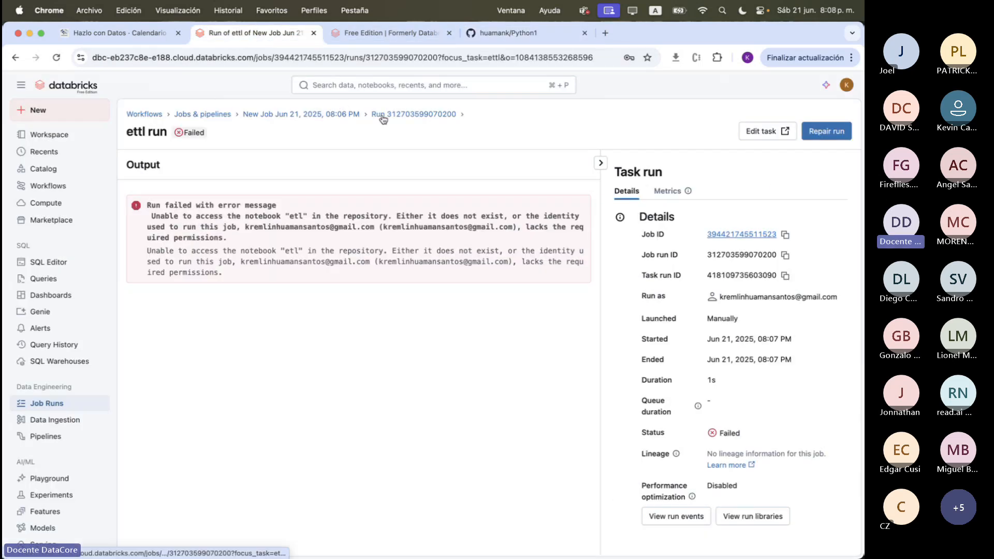
{"action": "left_click", "coordinate": [346, 115]}
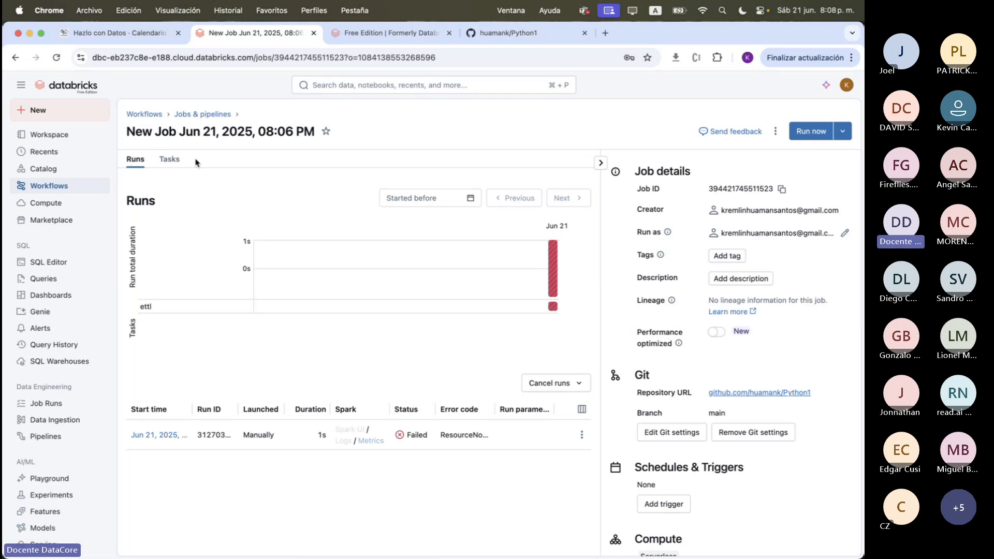
{"action": "left_click", "coordinate": [175, 162]}
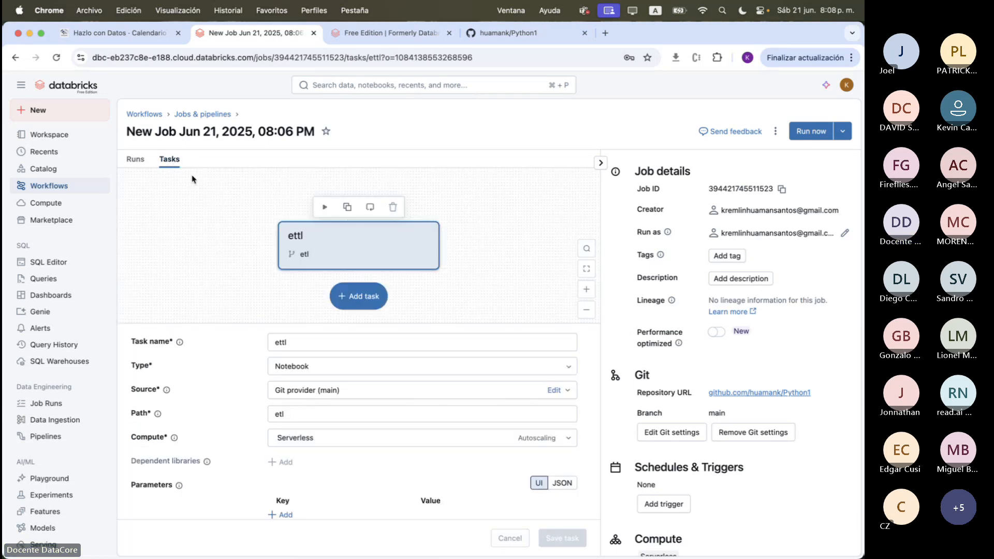
{"action": "left_click", "coordinate": [377, 369]}
{"action": "left_click", "coordinate": [373, 128]}
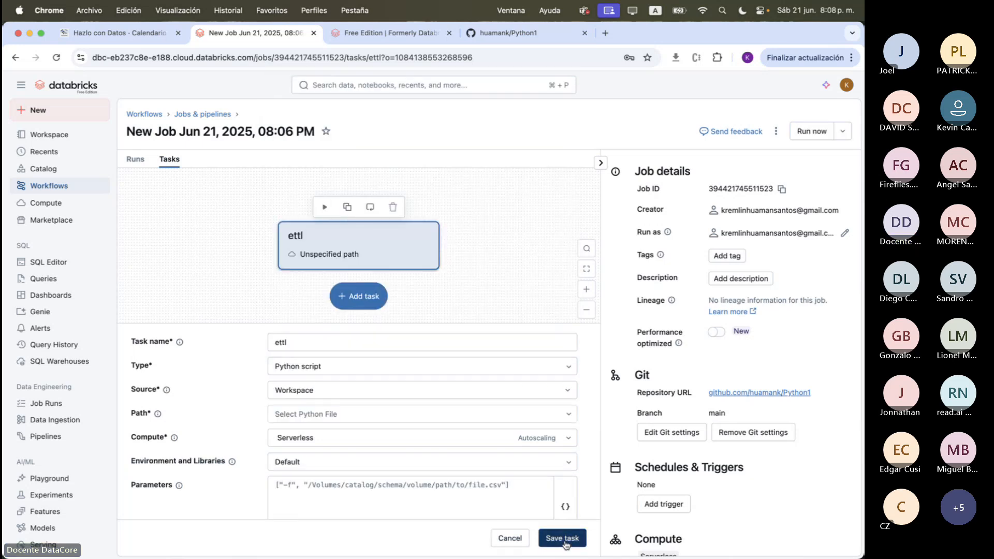
Set the ettl script's source to Git provider (main) and its path to etl, and save the task
{"action": "left_click", "coordinate": [422, 413]}
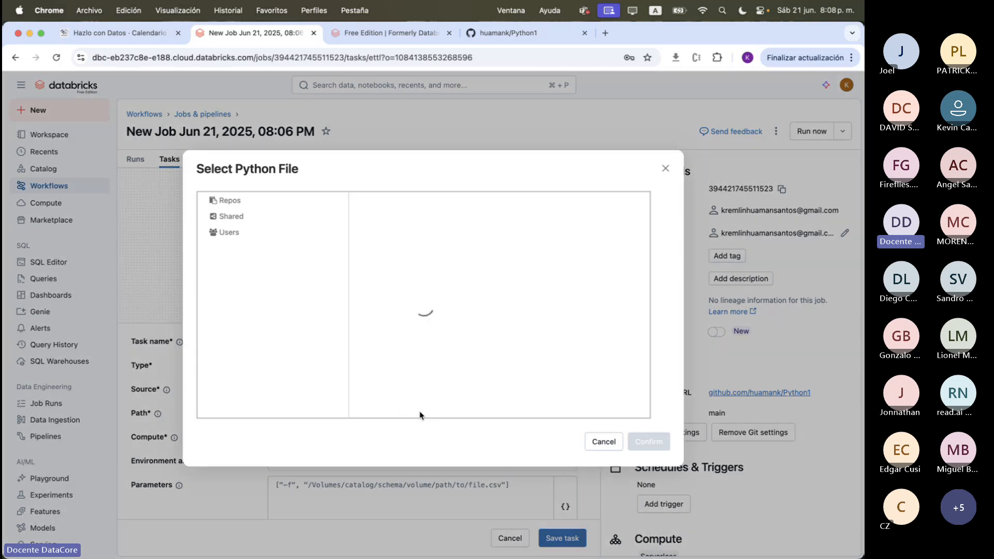
{"action": "key", "text": "Escape"}
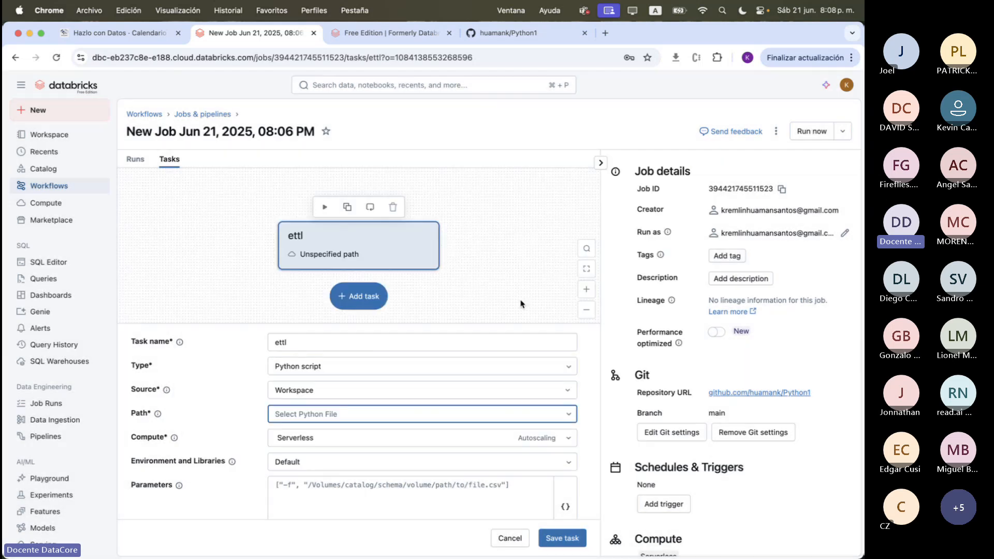
{"action": "left_click", "coordinate": [559, 389]}
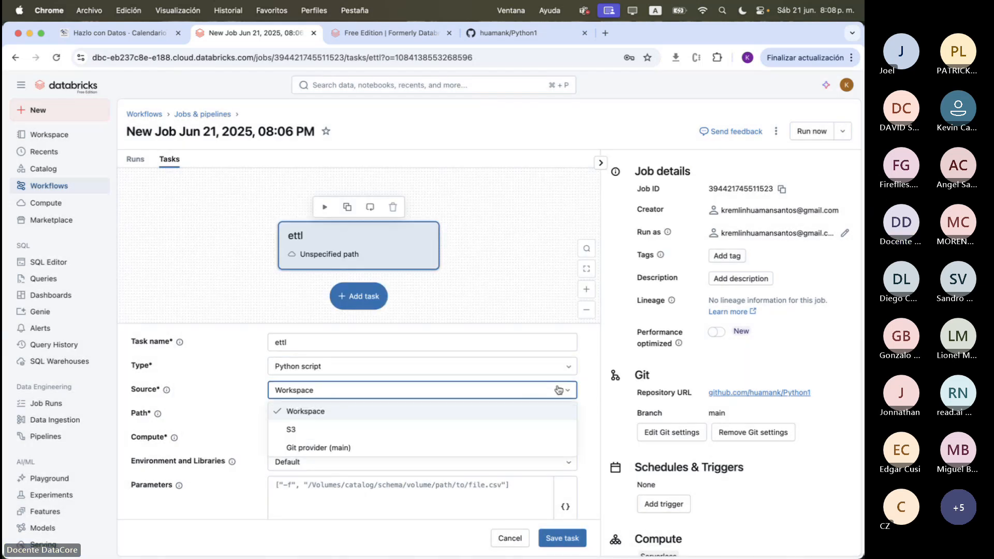
{"action": "left_click", "coordinate": [466, 450]}
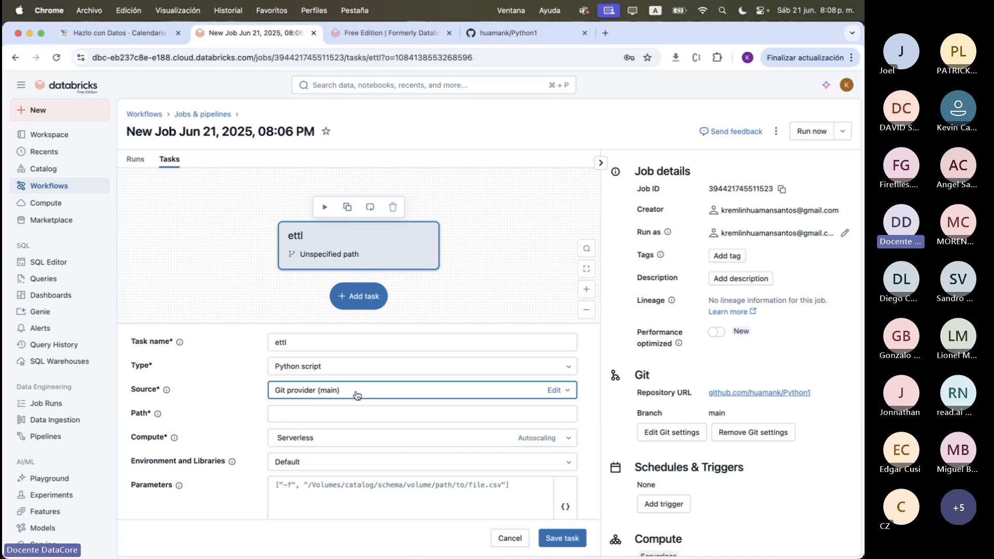
{"action": "left_click", "coordinate": [363, 414]}
{"action": "type", "text": "et"}
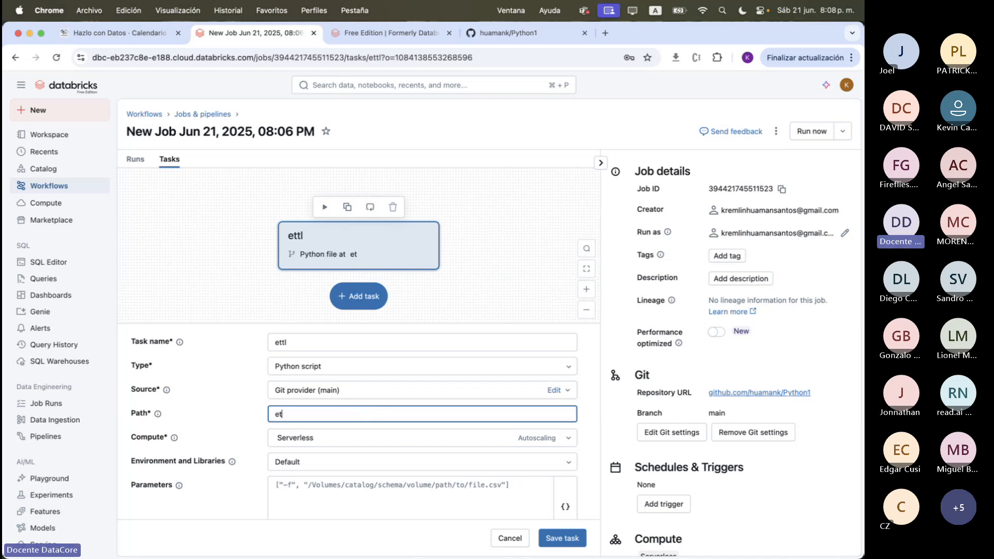
{"action": "type", "text": "l"}
{"action": "left_click", "coordinate": [562, 538]}
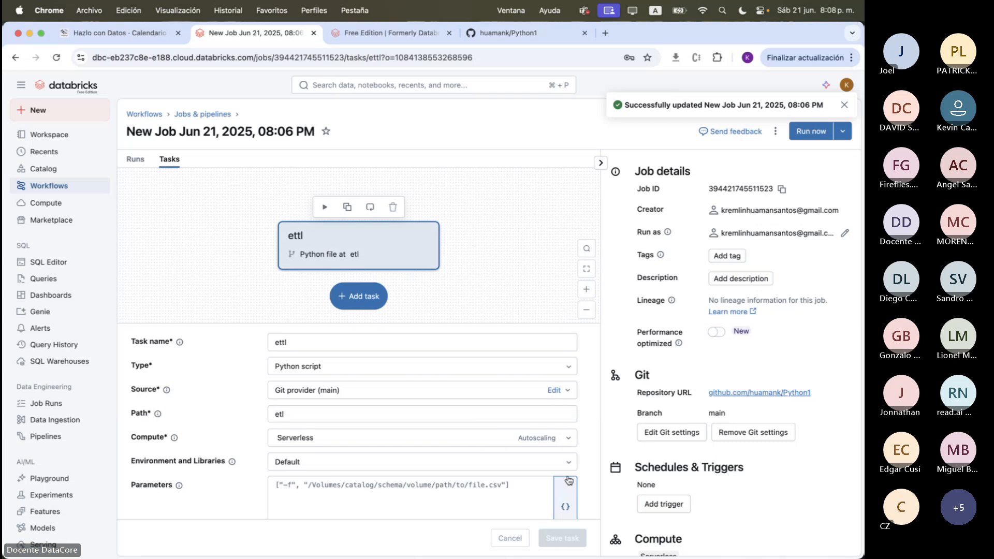
Run the updated job and check the new run's status in the refreshed run history
{"action": "left_click", "coordinate": [808, 131]}
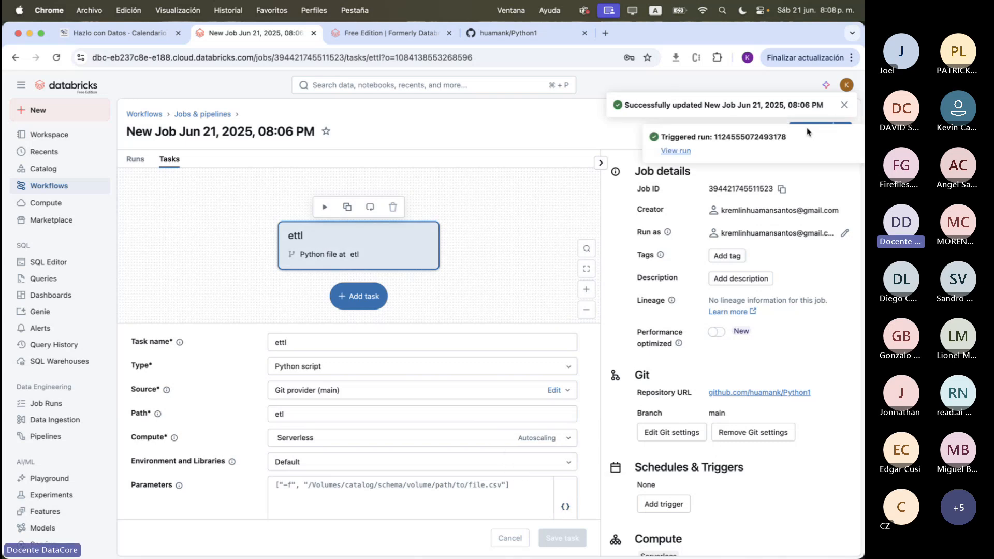
{"action": "left_click", "coordinate": [135, 161]}
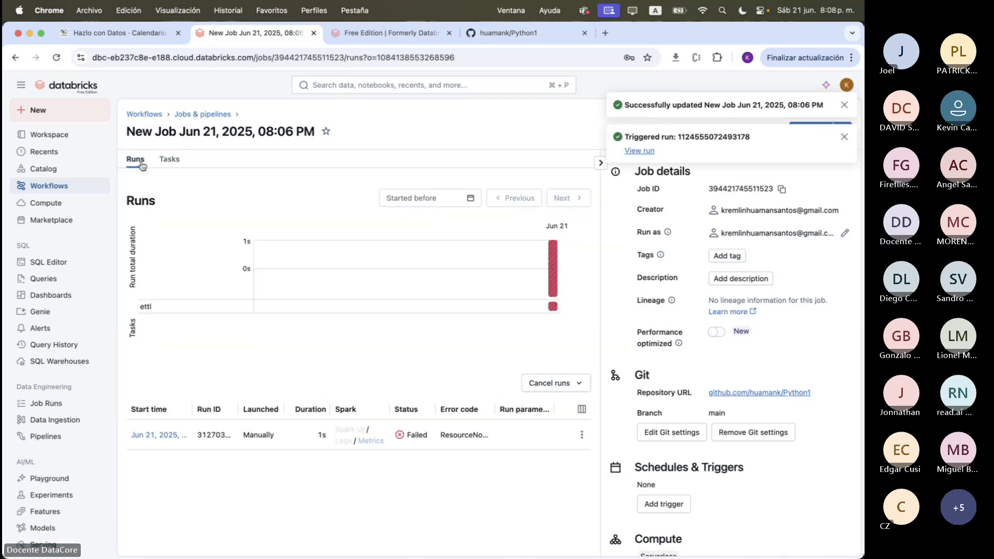
{"action": "left_click", "coordinate": [56, 58]}
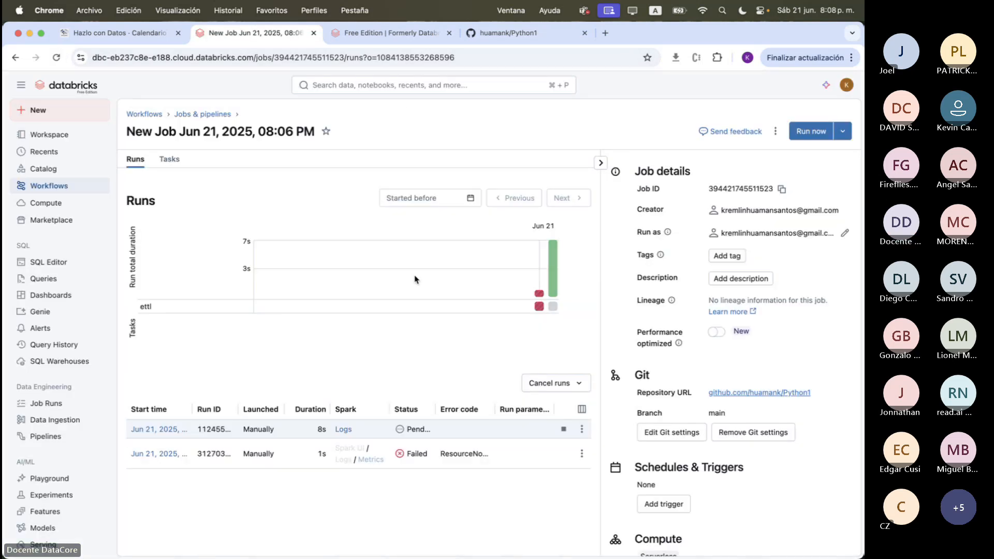
{"action": "mouse_move", "coordinate": [554, 272]}
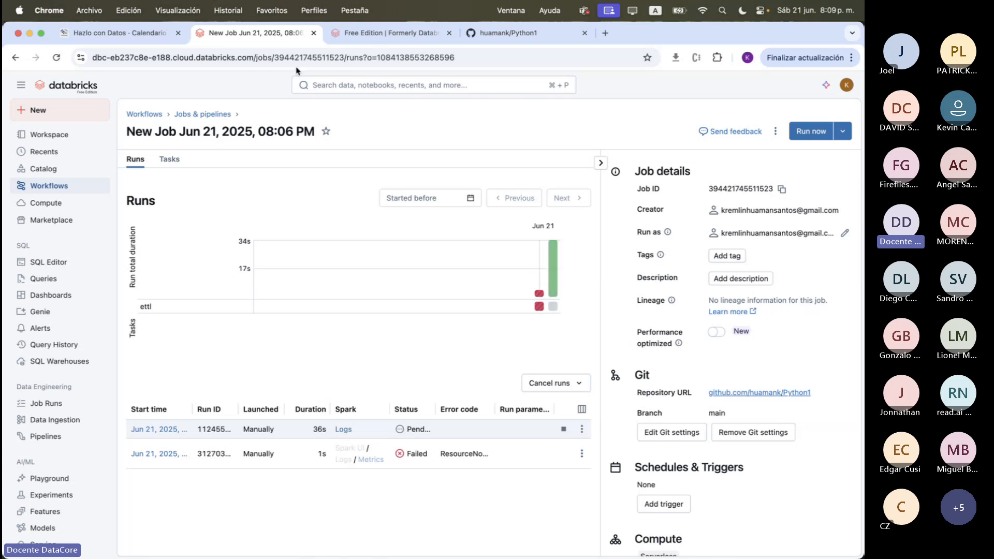
Open the HolaMundo job from the jobs list and examine its run's status and output
{"action": "left_click", "coordinate": [213, 115]}
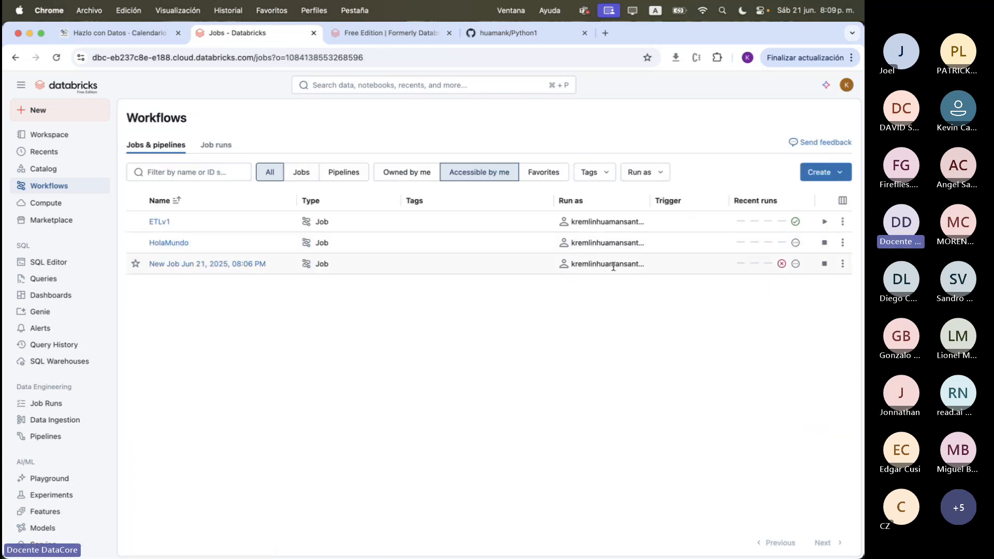
{"action": "left_click", "coordinate": [169, 242]}
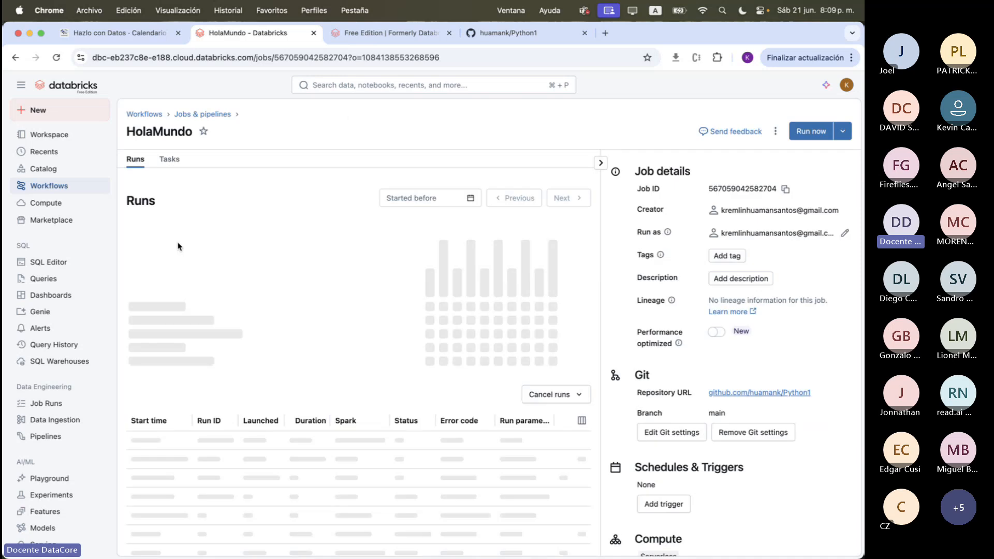
{"action": "left_click", "coordinate": [161, 430]}
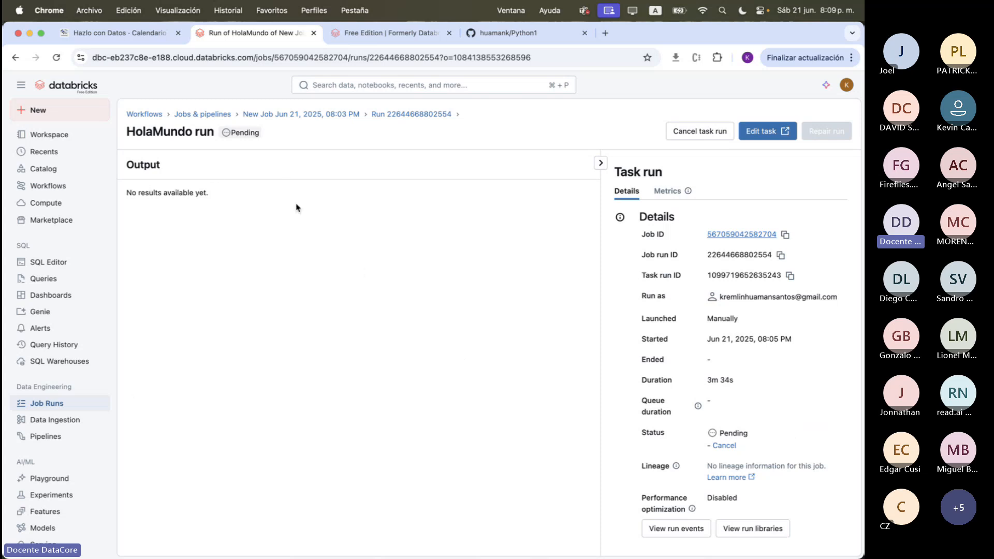
Open HolaMundo.py in the Python1 repository on GitHub and highlight its code to review it
{"action": "left_click", "coordinate": [557, 32]}
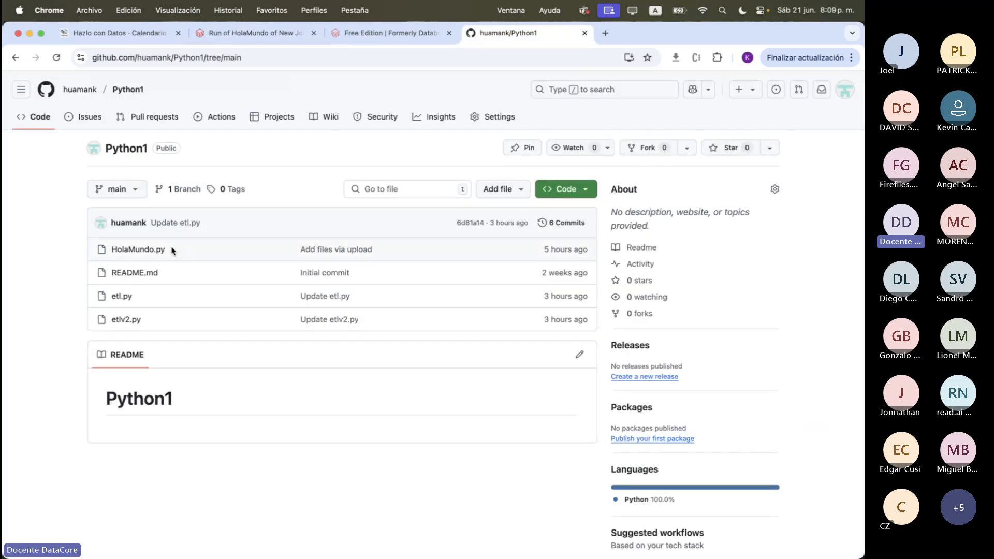
{"action": "left_click", "coordinate": [155, 250]}
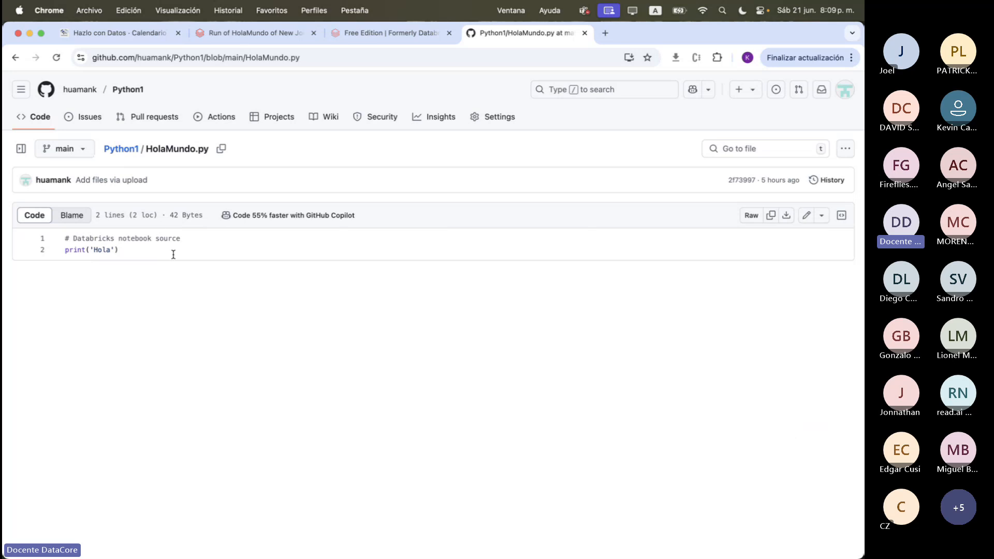
{"action": "left_click_drag", "start_coordinate": [173, 253], "coordinate": [65, 238]}
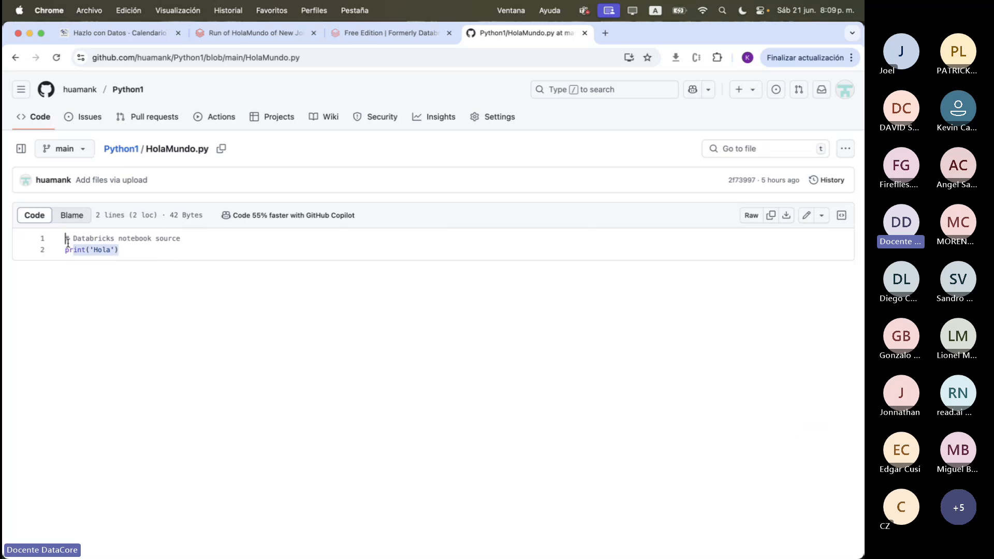
Return to the HolaMundo run in Databricks and go back through its job to the list of jobs and pipelines
{"action": "left_click", "coordinate": [335, 39]}
{"action": "left_click", "coordinate": [281, 41]}
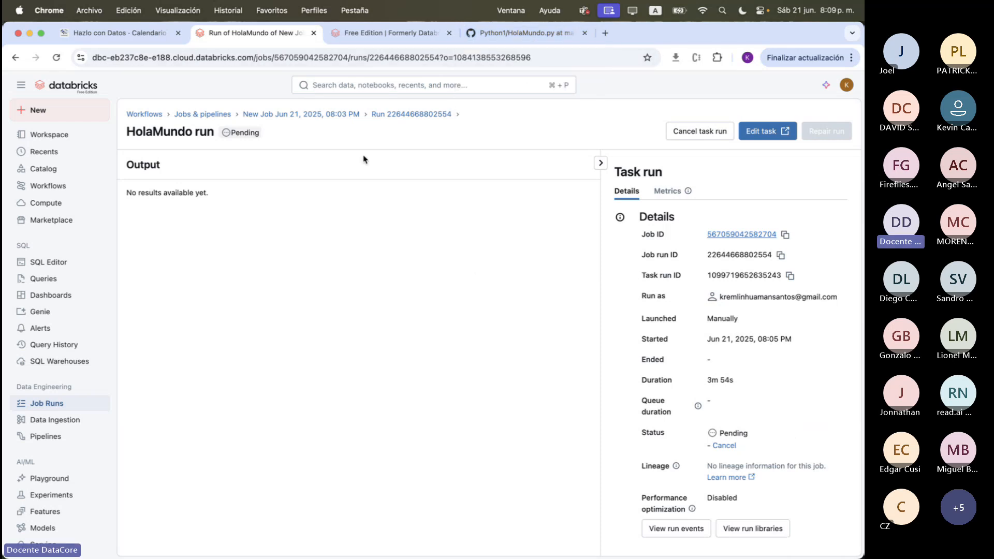
{"action": "left_click", "coordinate": [343, 118]}
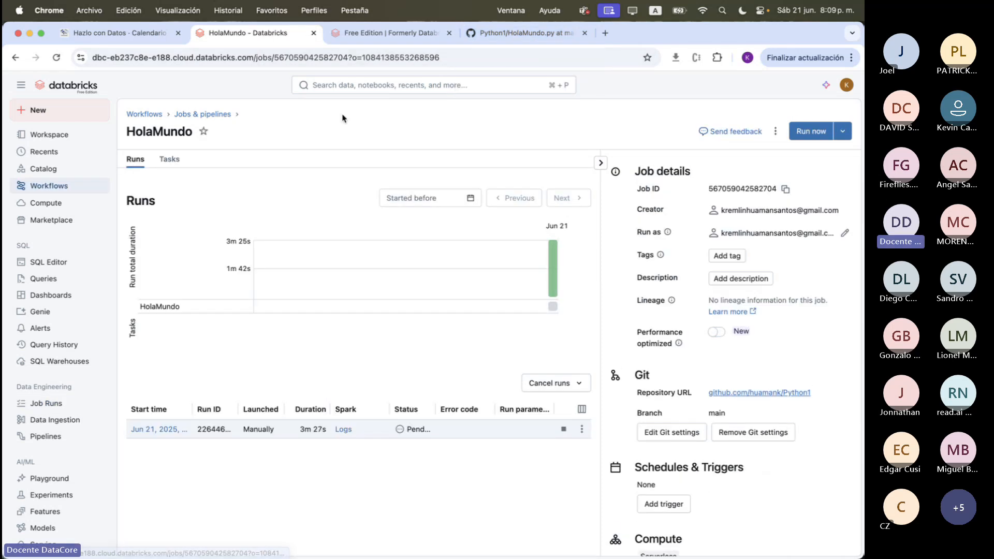
{"action": "left_click", "coordinate": [228, 114]}
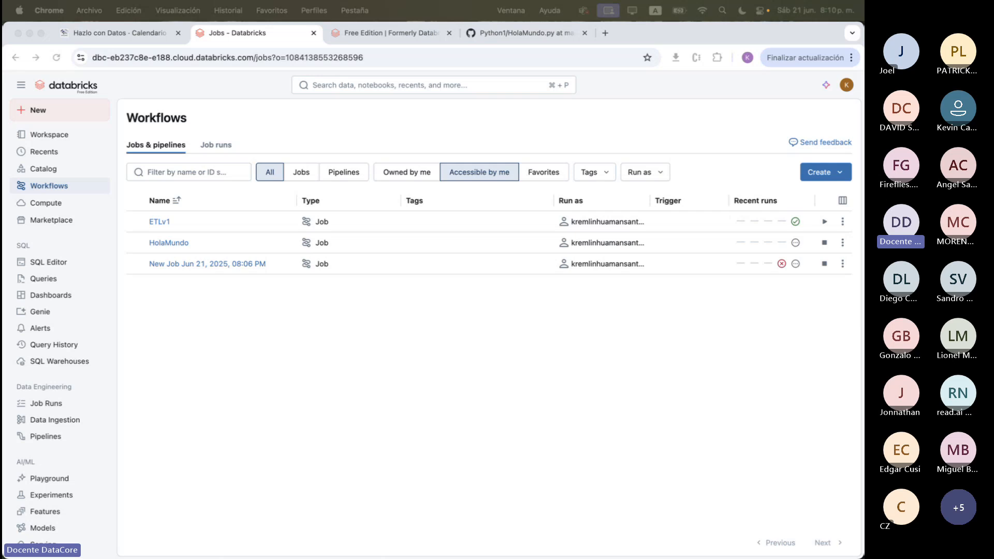
Open the Extract notebook from the Workflows folder in the workspace and check its compute connection
{"action": "left_click", "coordinate": [50, 135]}
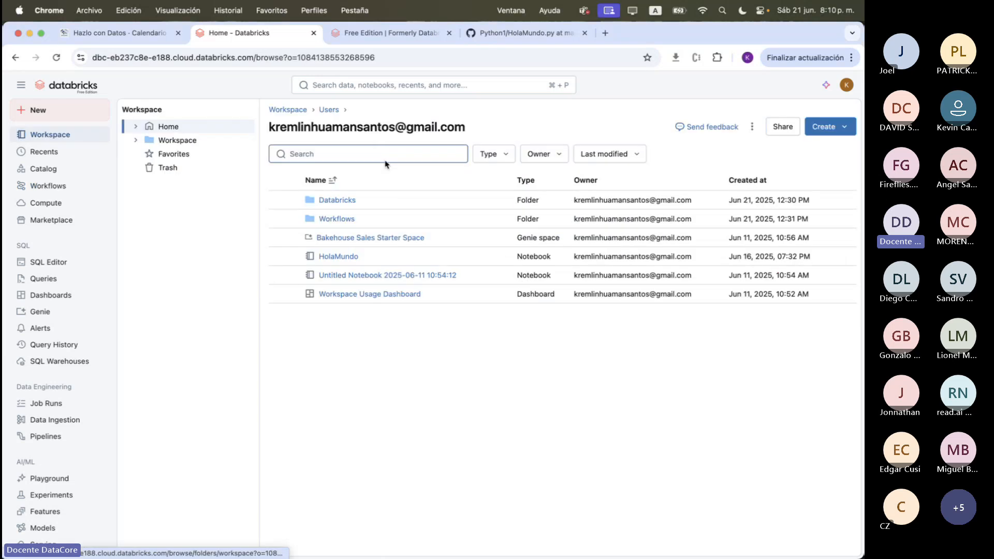
{"action": "left_click", "coordinate": [337, 219]}
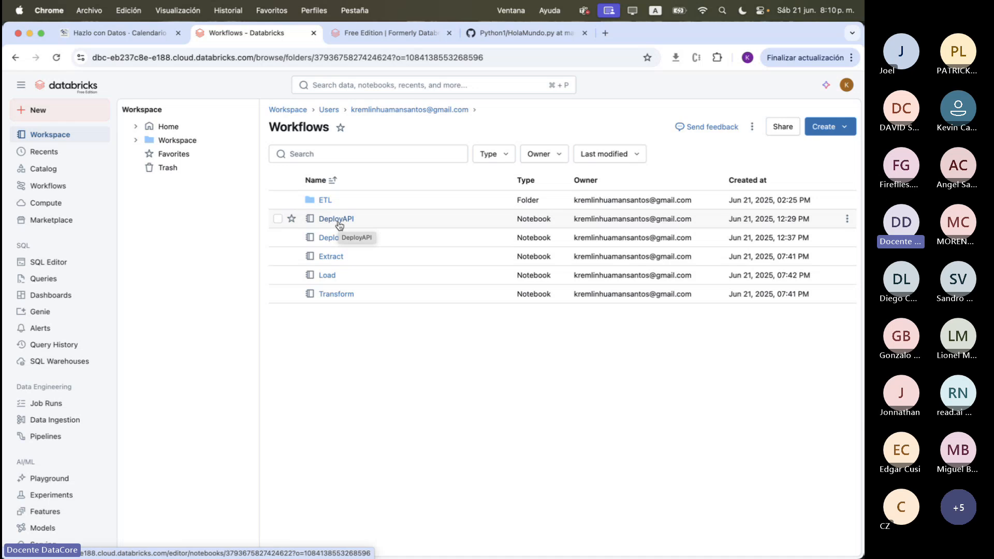
{"action": "left_click", "coordinate": [339, 258]}
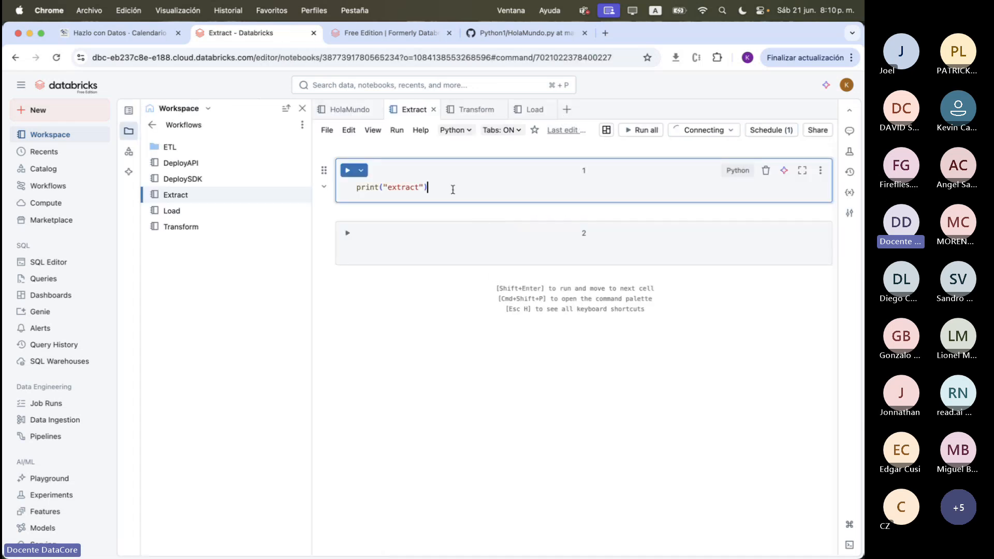
{"action": "left_click", "coordinate": [705, 130]}
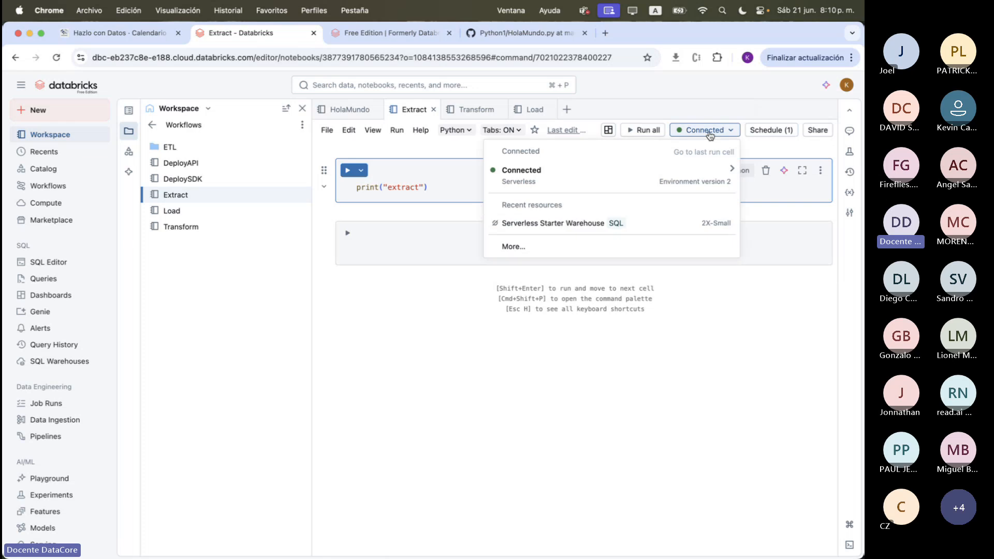
{"action": "left_click", "coordinate": [705, 130]}
Fill the notebook's empty second cell with the %sql query SELECT current_timestamp() and run it
{"action": "left_click", "coordinate": [481, 246]}
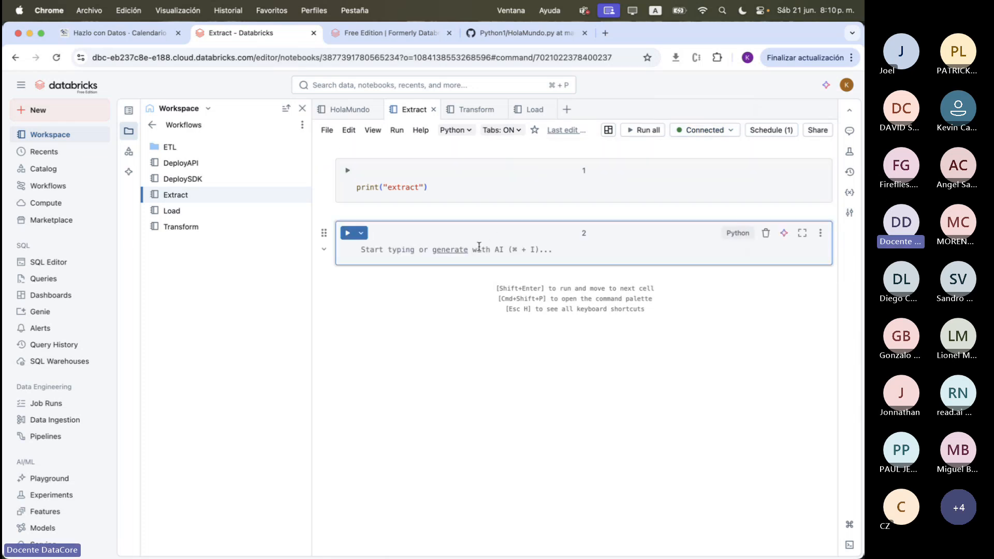
{"action": "type", "text": "%sql"}
{"action": "key", "text": "Return"}
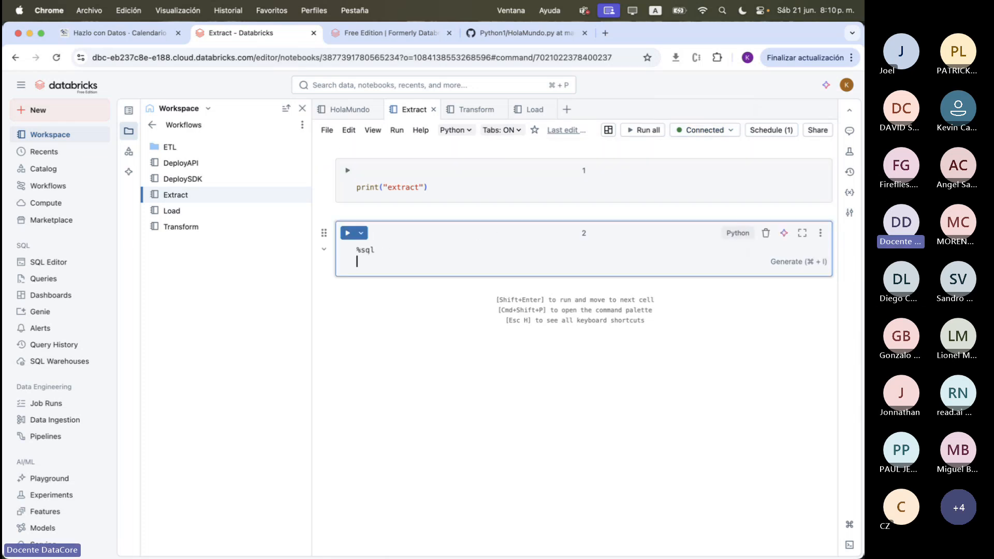
{"action": "type", "text": "SELECT "}
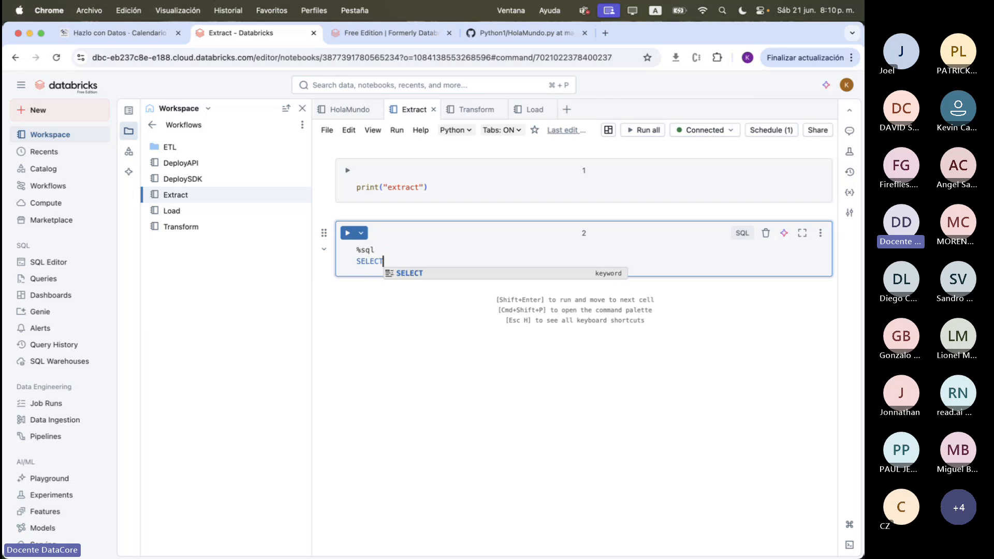
{"action": "type", "text": "CURRE"}
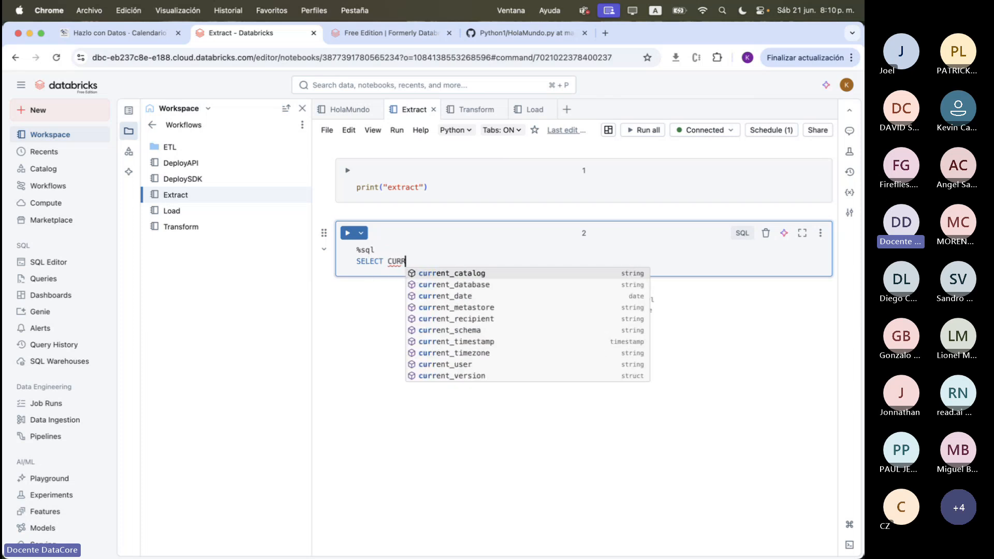
{"action": "key", "text": "Down"}
{"action": "key", "text": "Down"}
{"action": "key", "text": "Down"}
{"action": "key", "text": "Down"}
{"action": "key", "text": "Down"}
{"action": "key", "text": "Down"}
{"action": "key", "text": "Return"}
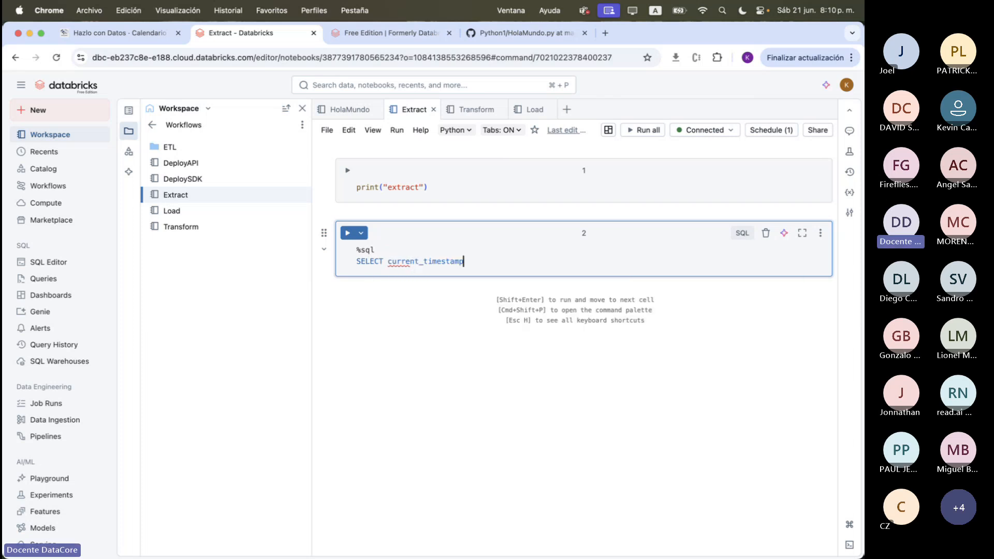
{"action": "type", "text": "()"}
{"action": "key", "text": "shift+Return"}
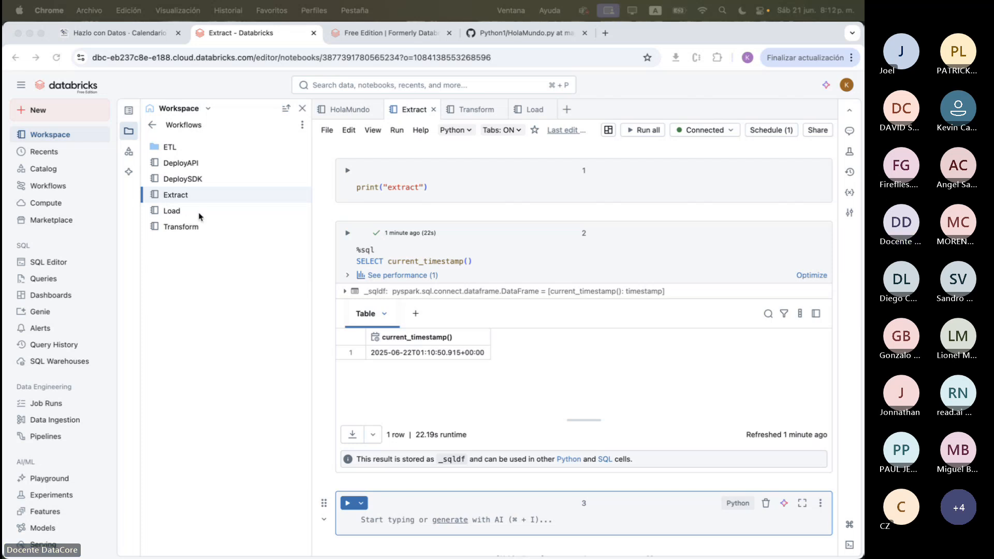
Download the Extract notebook as a source file
{"action": "left_click", "coordinate": [270, 270]}
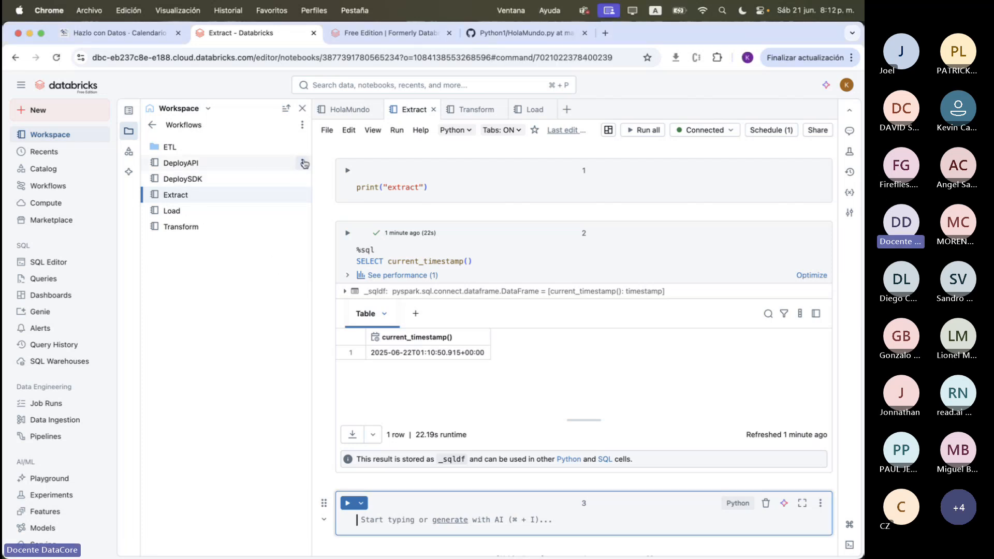
{"action": "left_click", "coordinate": [303, 196]}
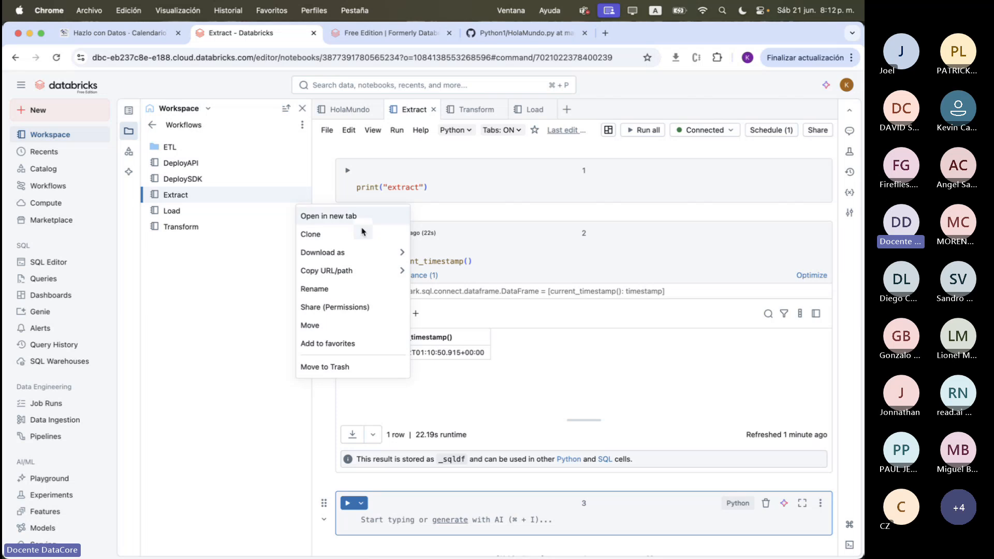
{"action": "mouse_move", "coordinate": [366, 254]}
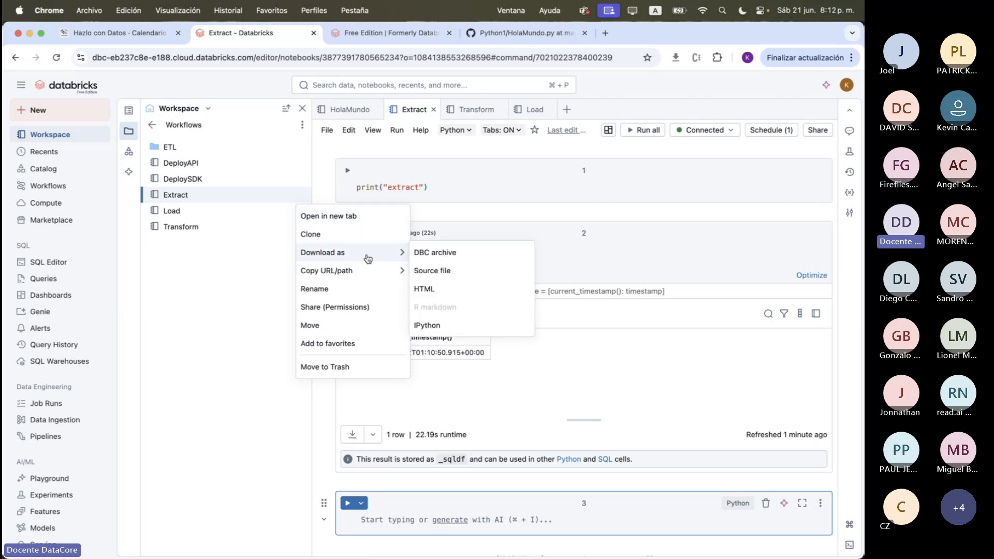
{"action": "left_click", "coordinate": [468, 274]}
{"action": "left_click", "coordinate": [610, 400]}
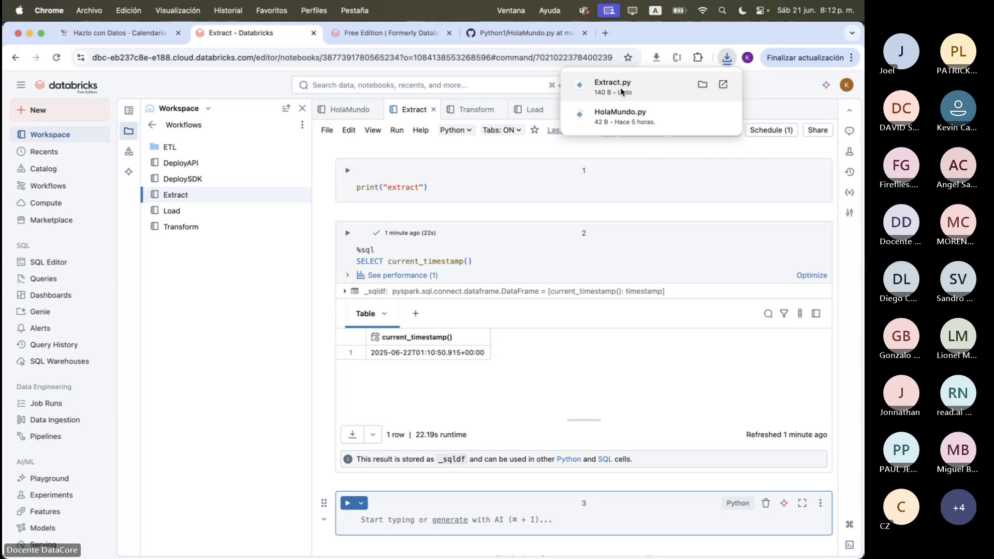
Open the downloaded Extract.py in Visual Studio Code and highlight its notebook header, cell code and final COMMAND separator for review
{"action": "left_click", "coordinate": [622, 93]}
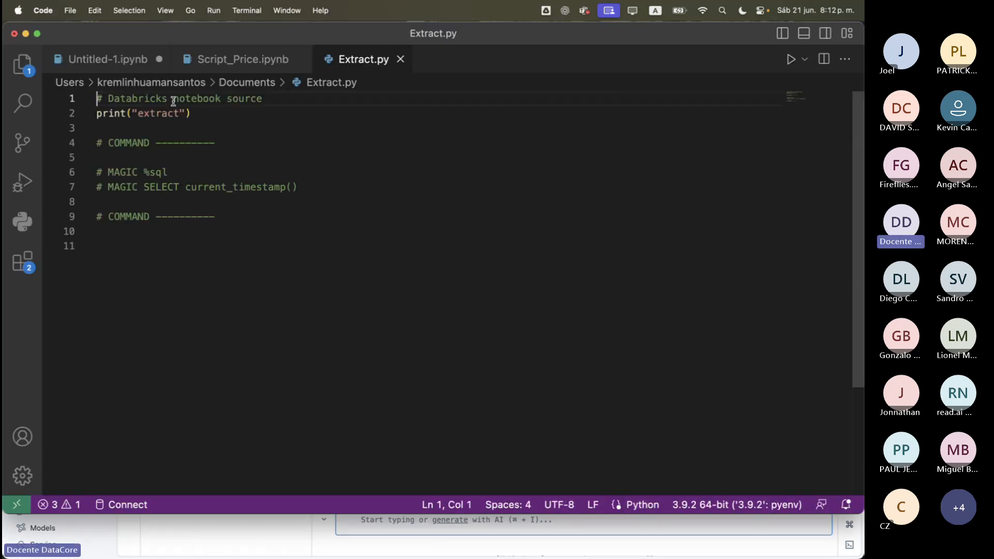
{"action": "triple_click", "coordinate": [173, 100]}
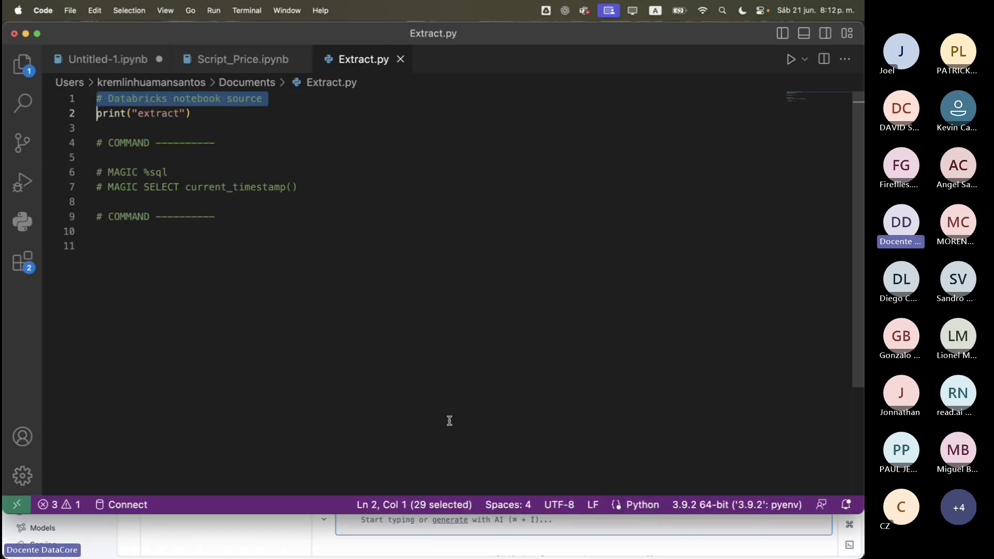
{"action": "left_click_drag", "start_coordinate": [244, 248], "coordinate": [103, 114]}
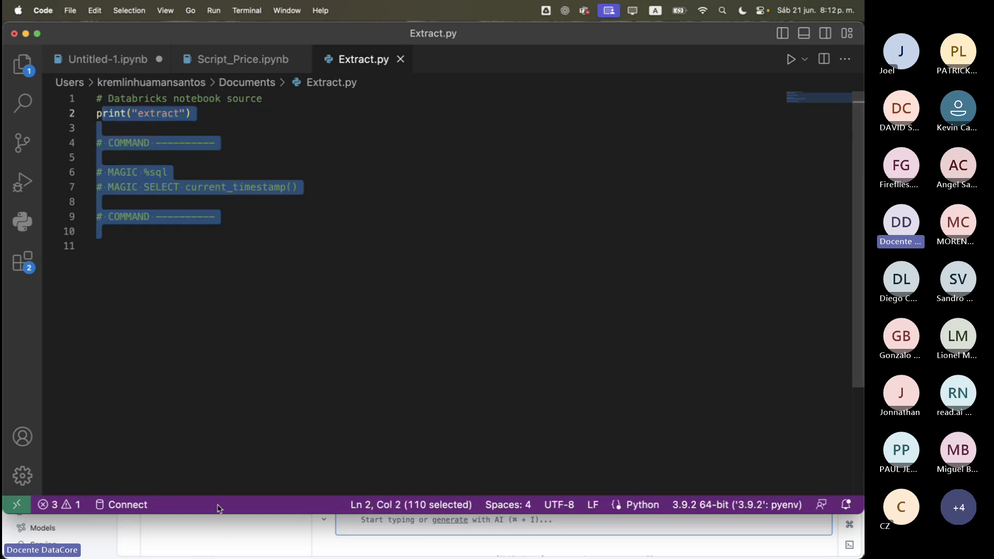
{"action": "left_click", "coordinate": [187, 94]}
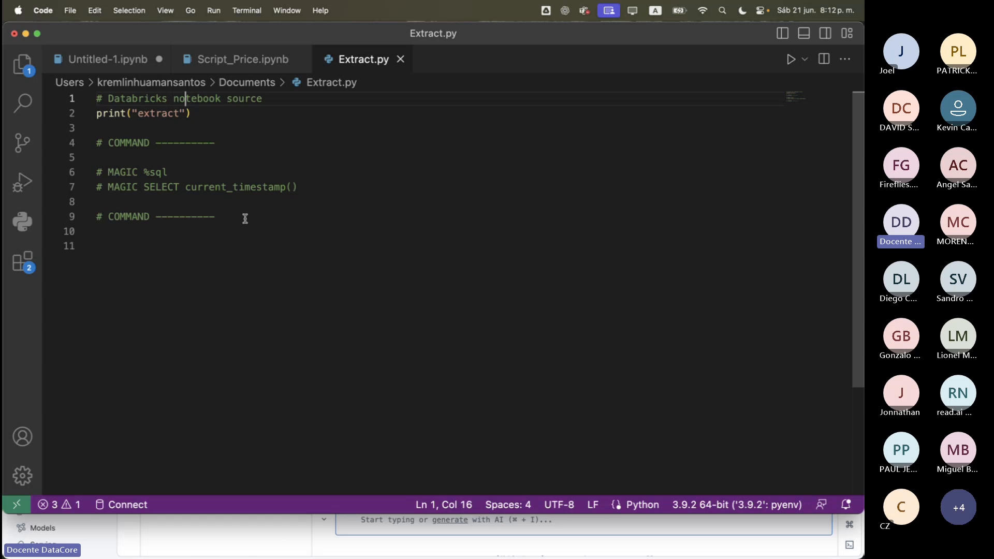
{"action": "left_click_drag", "start_coordinate": [245, 218], "coordinate": [75, 217]}
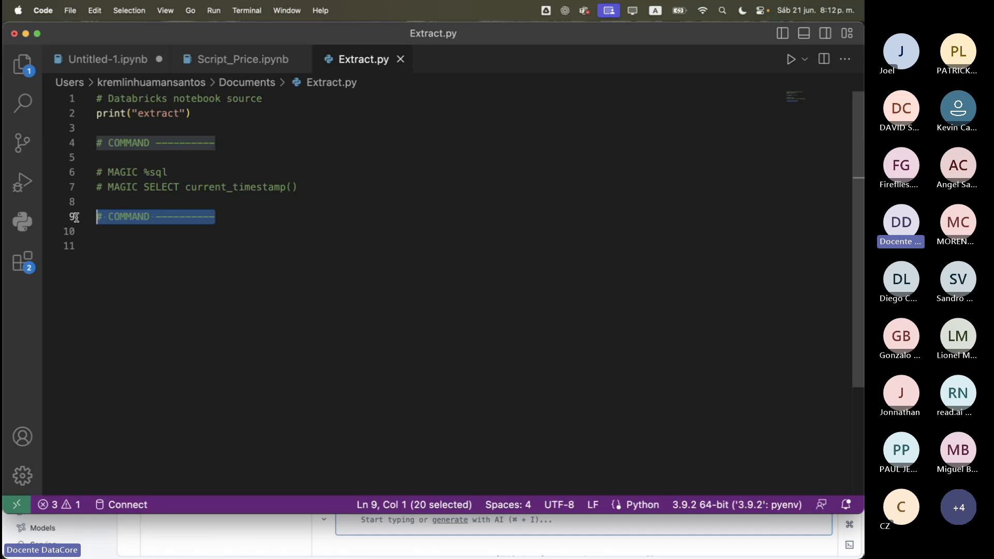
Add print("celda1") on a new line below the last COMMAND separator in Extract.py
{"action": "left_click", "coordinate": [216, 217]}
{"action": "key", "text": "Return"}
{"action": "type", "text": "print("}
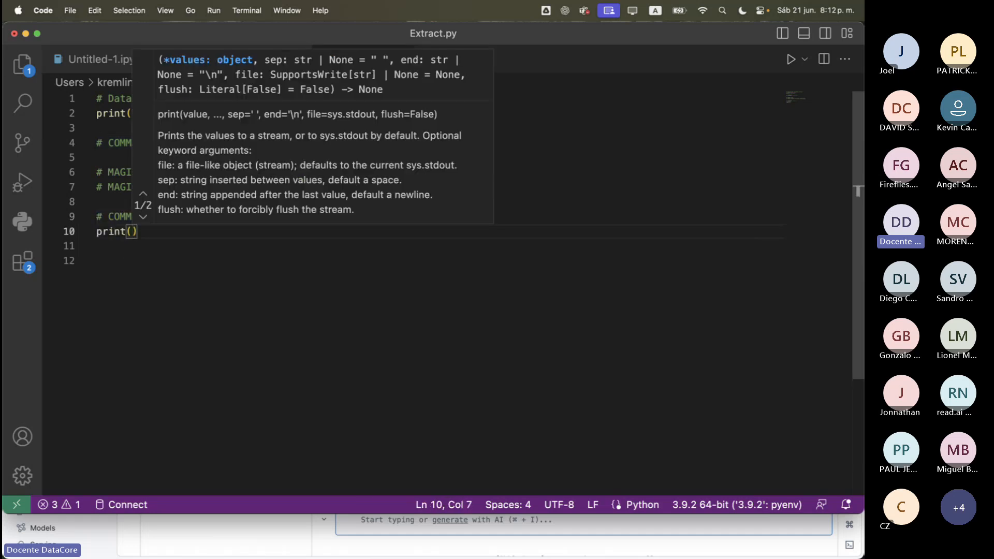
{"action": "type", "text": "\"celda1"}
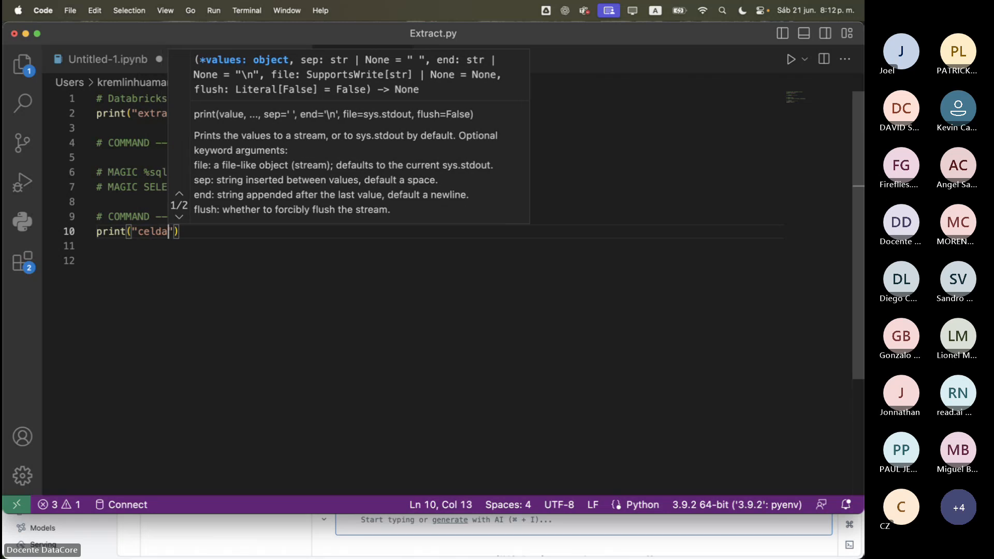
Duplicate the # COMMAND ---------- separator onto line 12, below the celda1 print statement
{"action": "left_click", "coordinate": [260, 249]}
{"action": "key", "text": "Return"}
{"action": "type", "text": "#"}
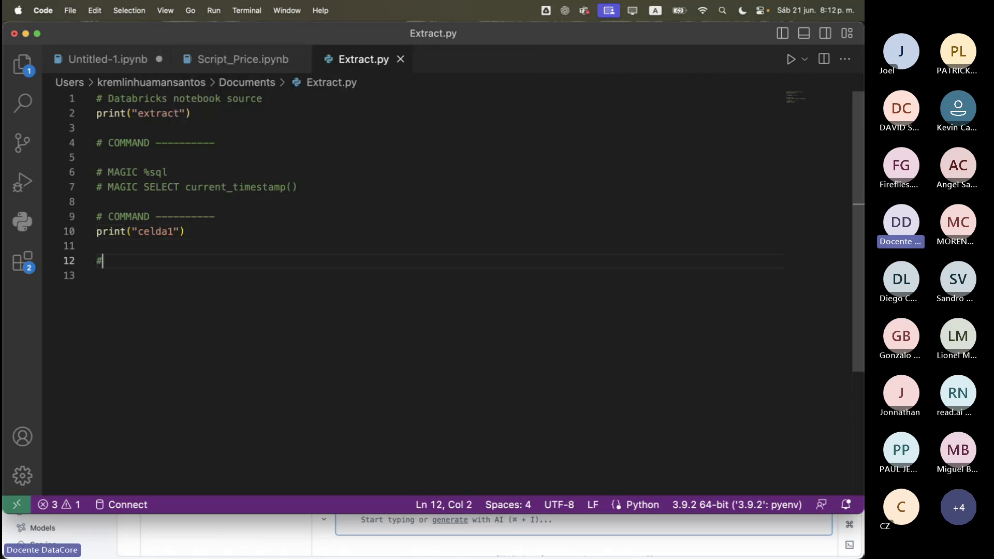
{"action": "type", "text": " c"}
{"action": "key", "text": "BackSpace"}
{"action": "left_click_drag", "start_coordinate": [228, 216], "coordinate": [96, 217]}
{"action": "key", "text": "super+c"}
{"action": "left_click", "coordinate": [125, 260]}
{"action": "left_click_drag", "start_coordinate": [124, 261], "coordinate": [95, 261]}
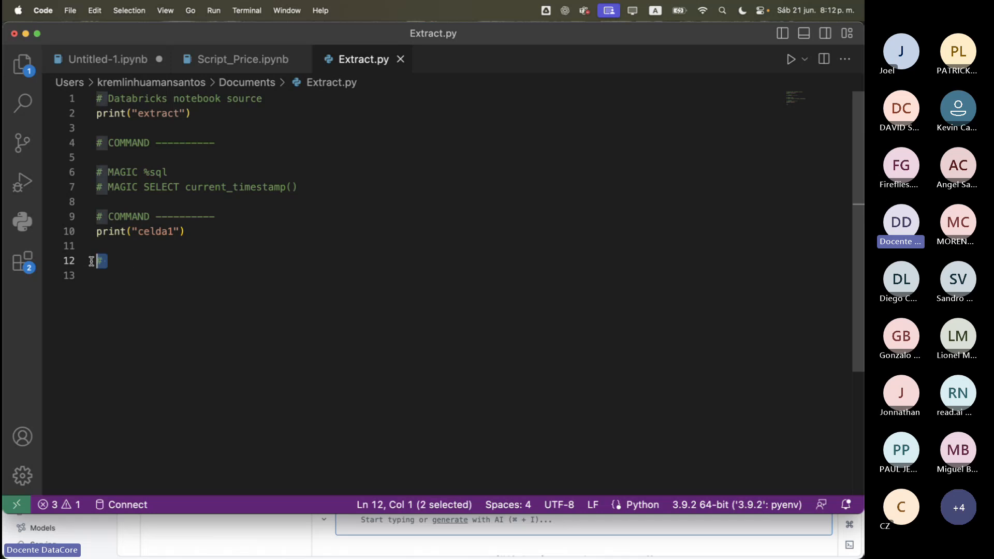
{"action": "key", "text": "super+v"}
{"action": "key", "text": "Return"}
Add print("celda 2") below the line 12 separator and highlight the file's command blocks to review them
{"action": "type", "text": "print(;"}
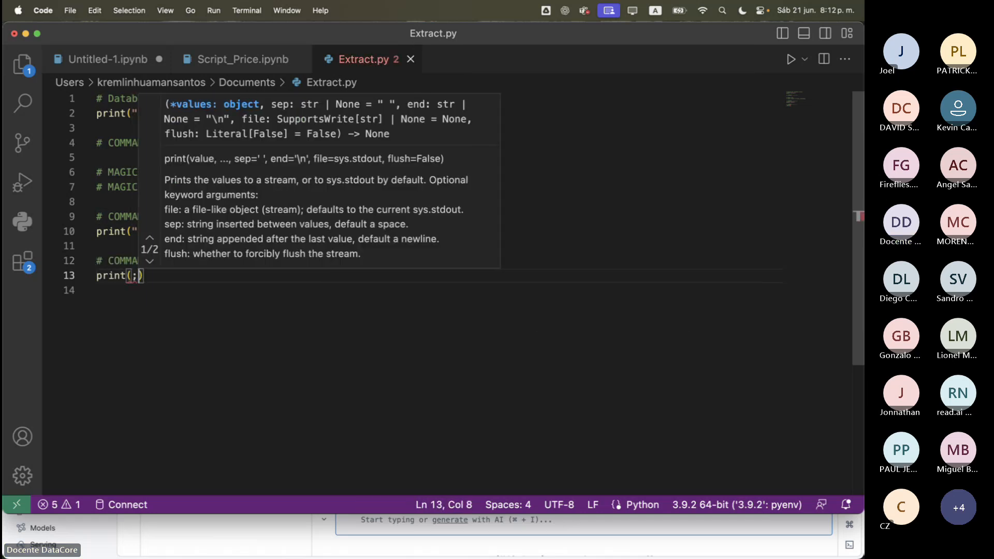
{"action": "key", "text": "BackSpace"}
{"action": "type", "text": "\"celda "}
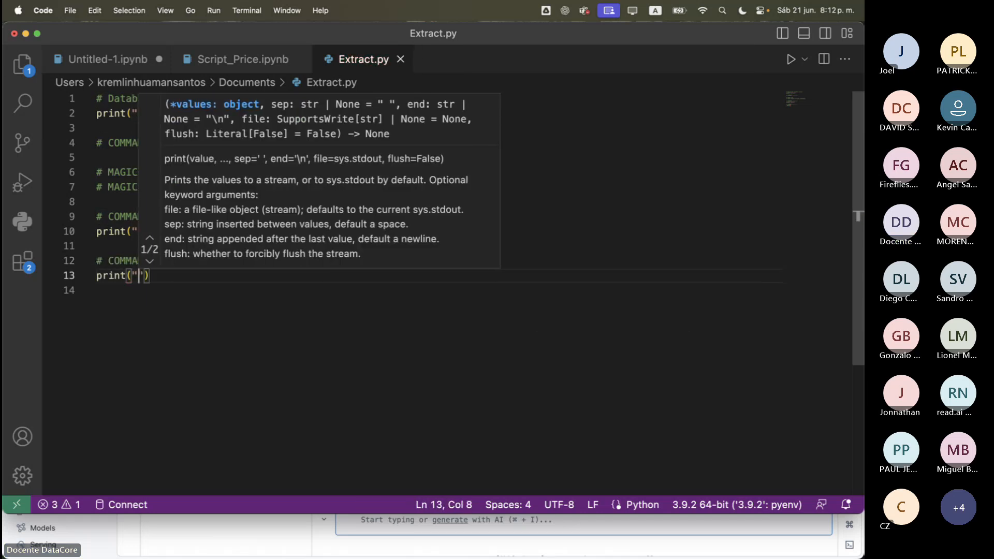
{"action": "type", "text": "2"}
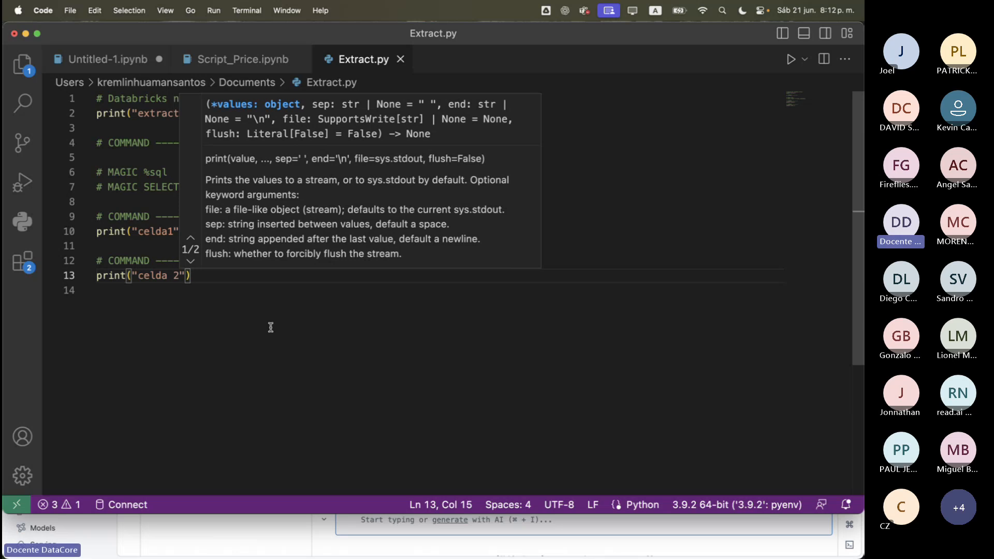
{"action": "type", "text": "\")"}
{"action": "key", "text": "Return"}
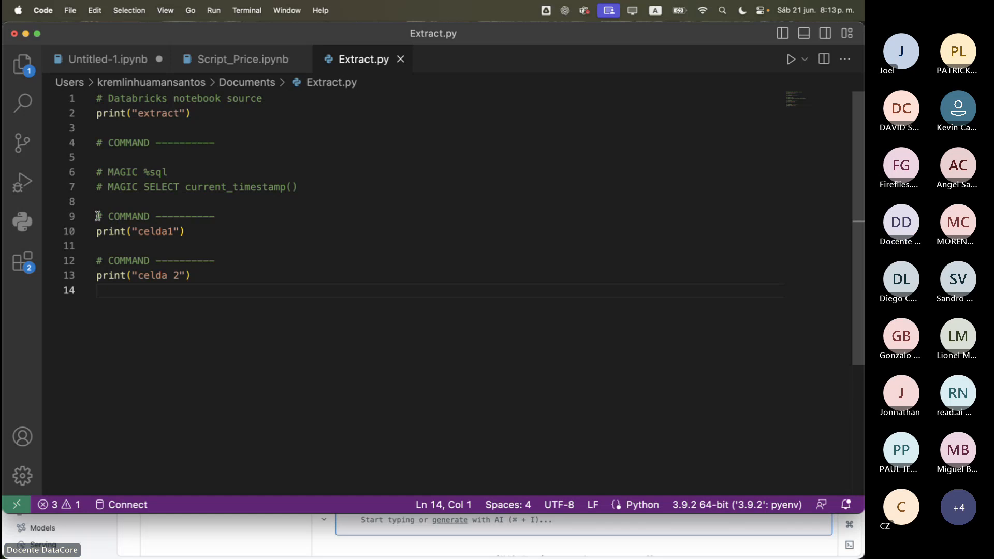
{"action": "left_click_drag", "start_coordinate": [98, 216], "coordinate": [207, 228]}
{"action": "left_click_drag", "start_coordinate": [222, 276], "coordinate": [67, 164]}
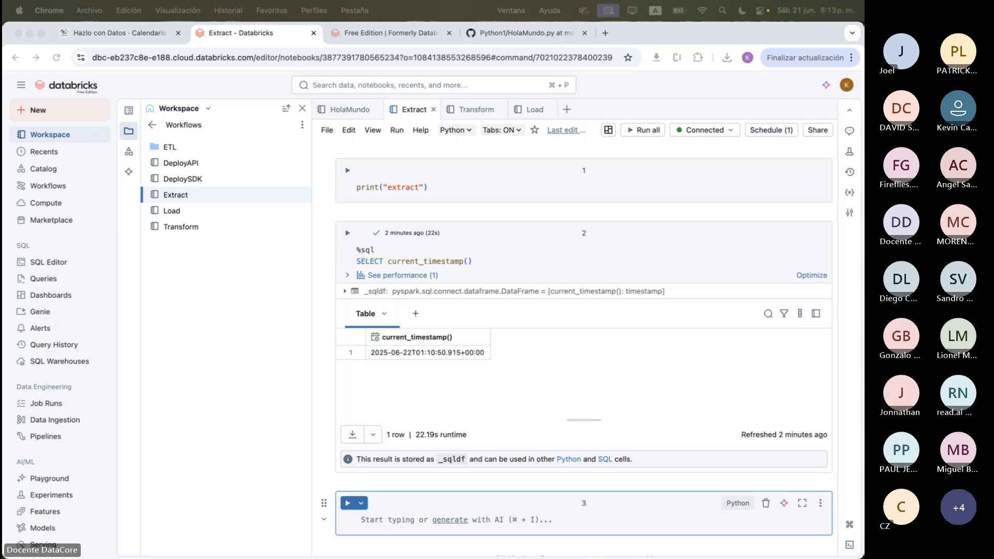
{"action": "key", "text": "super+Tab"}
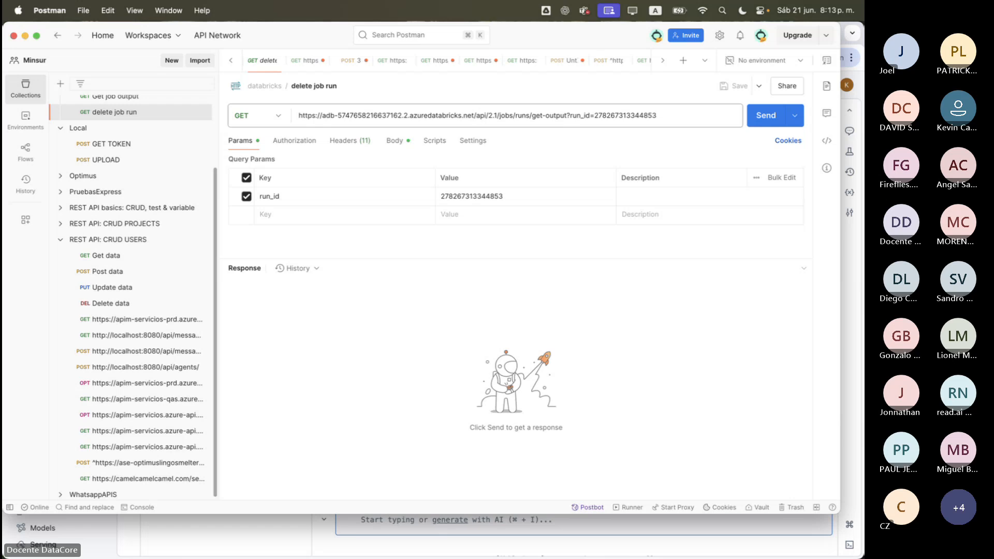
{"action": "left_click", "coordinate": [25, 35]}
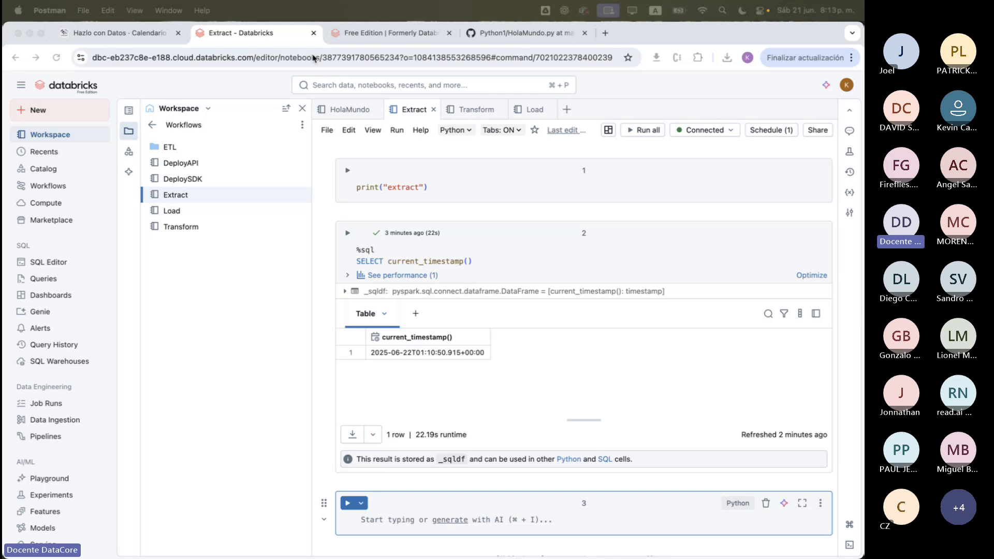
Open the HolaMundo job from Databricks Workflows, examine its run's output and status, and return to the job's runs
{"action": "left_click", "coordinate": [47, 188]}
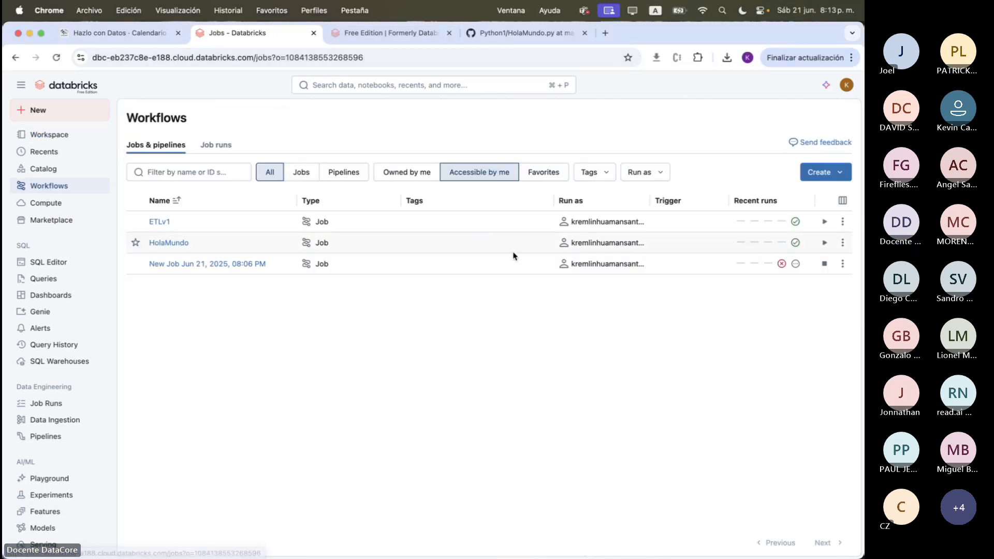
{"action": "left_click", "coordinate": [174, 248]}
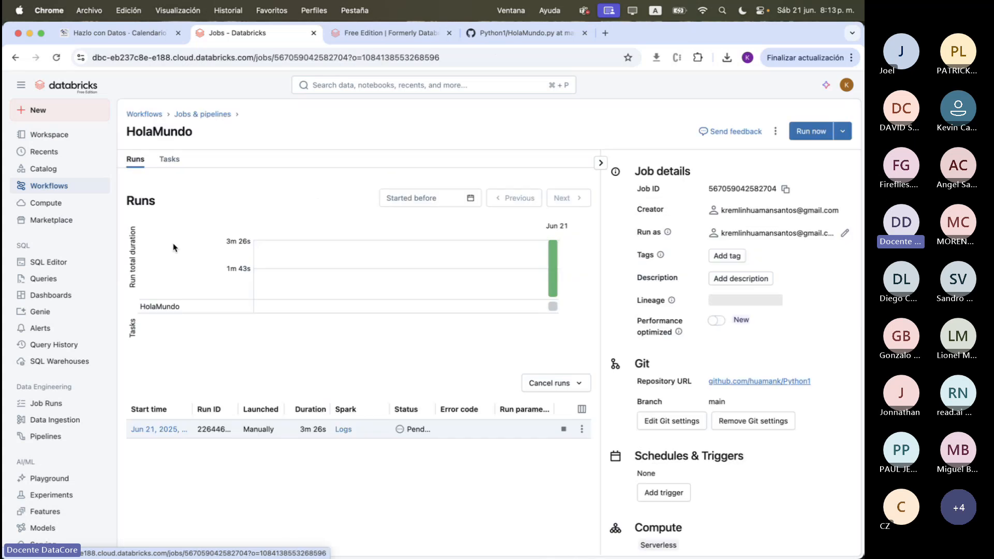
{"action": "left_click", "coordinate": [165, 434]}
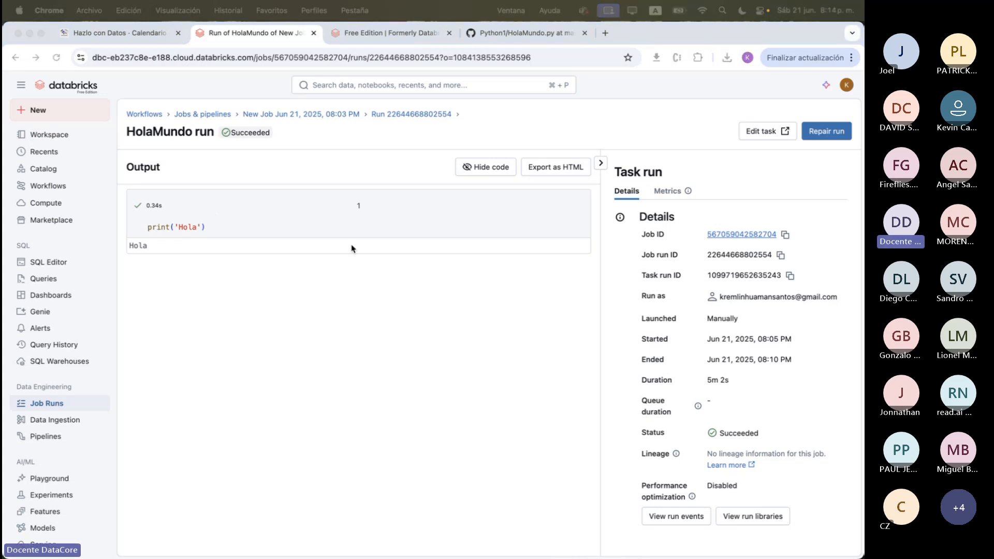
{"action": "left_click", "coordinate": [179, 219]}
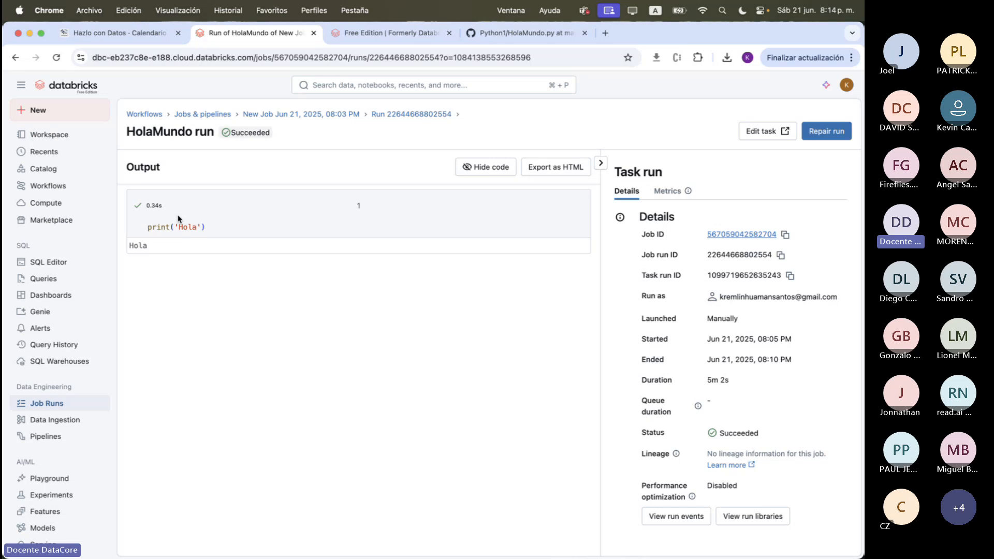
{"action": "left_click", "coordinate": [343, 115]}
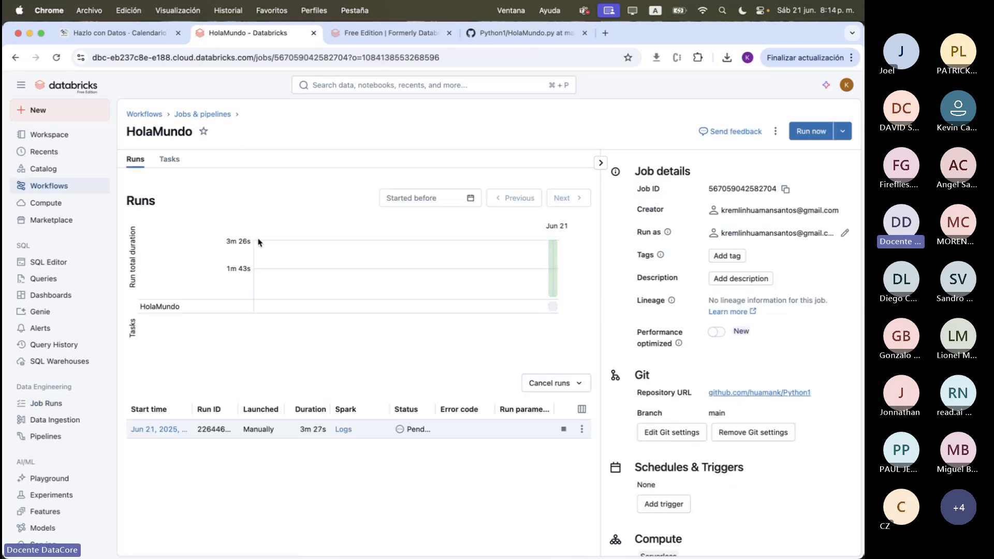
Open the New Job Jun 21, 2025, 08:06 PM job, check its latest ettl run, and return to the jobs list
{"action": "left_click", "coordinate": [201, 114]}
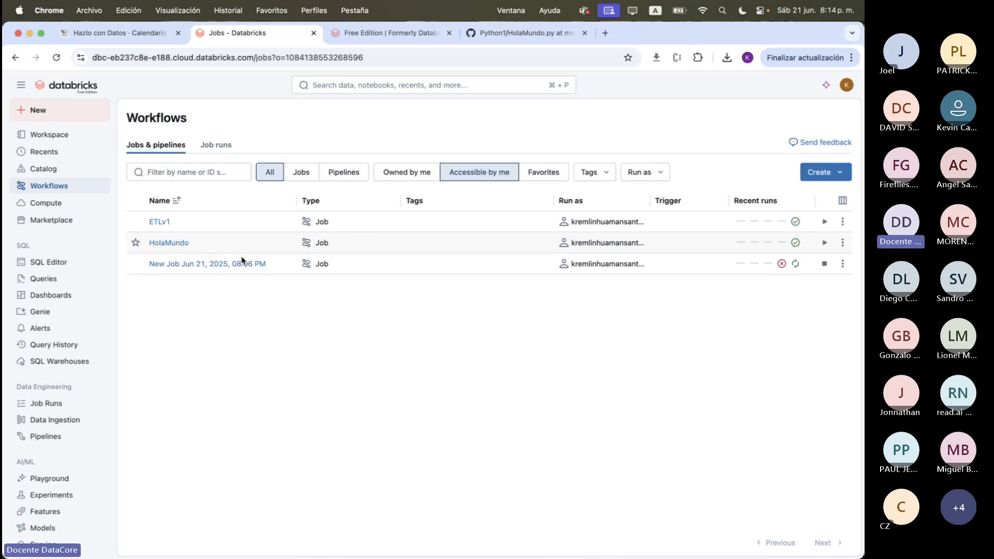
{"action": "mouse_move", "coordinate": [799, 267]}
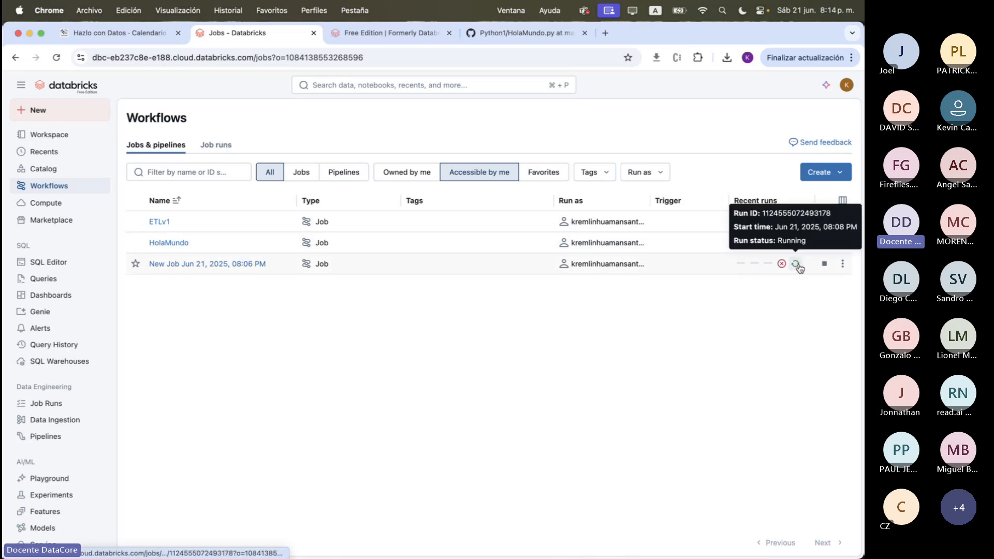
{"action": "left_click", "coordinate": [246, 264]}
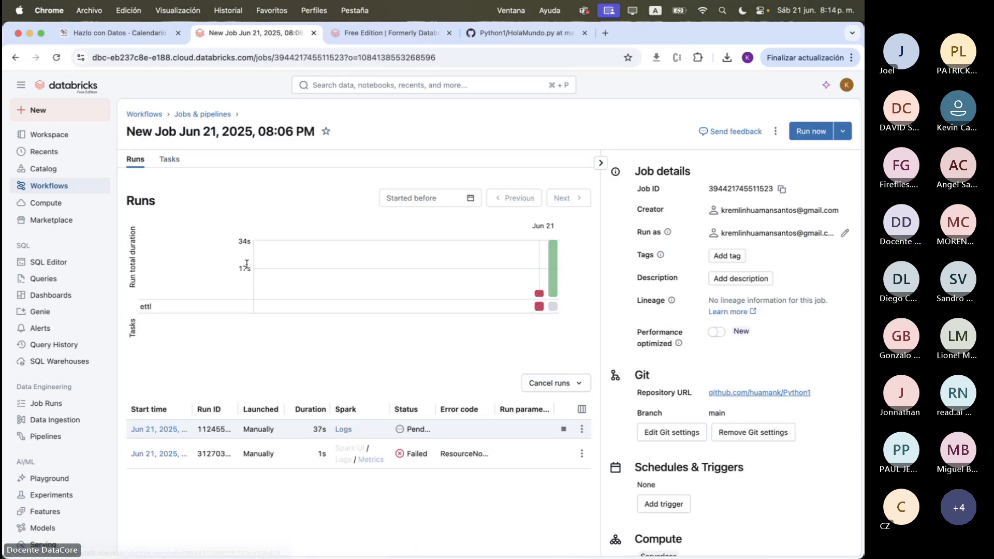
{"action": "left_click", "coordinate": [552, 281]}
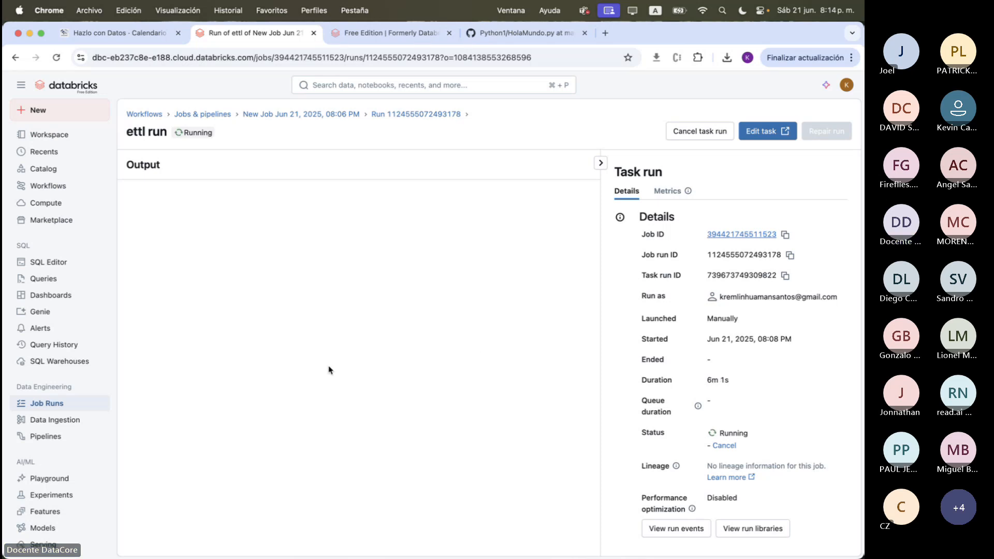
{"action": "left_click", "coordinate": [600, 163]}
{"action": "left_click", "coordinate": [346, 114]}
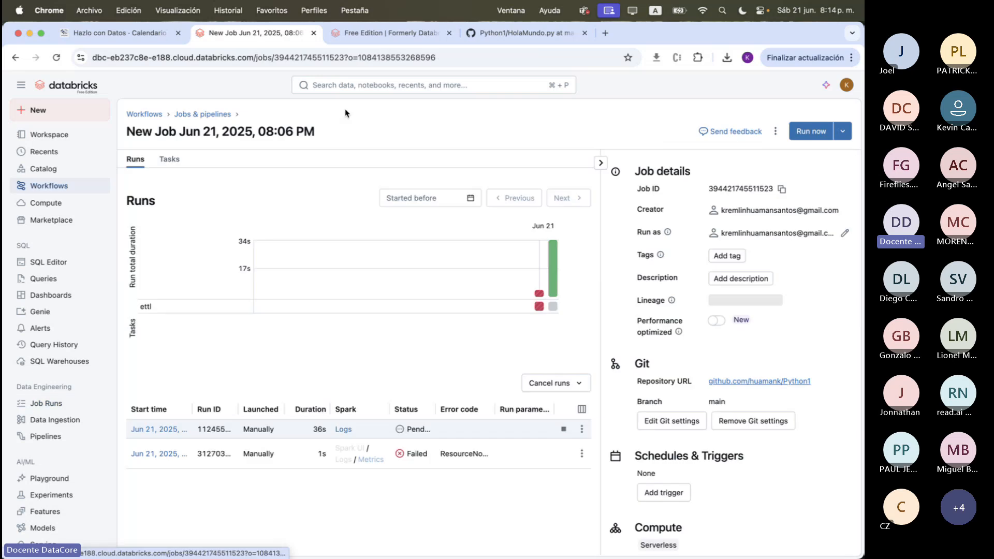
{"action": "left_click", "coordinate": [202, 115]}
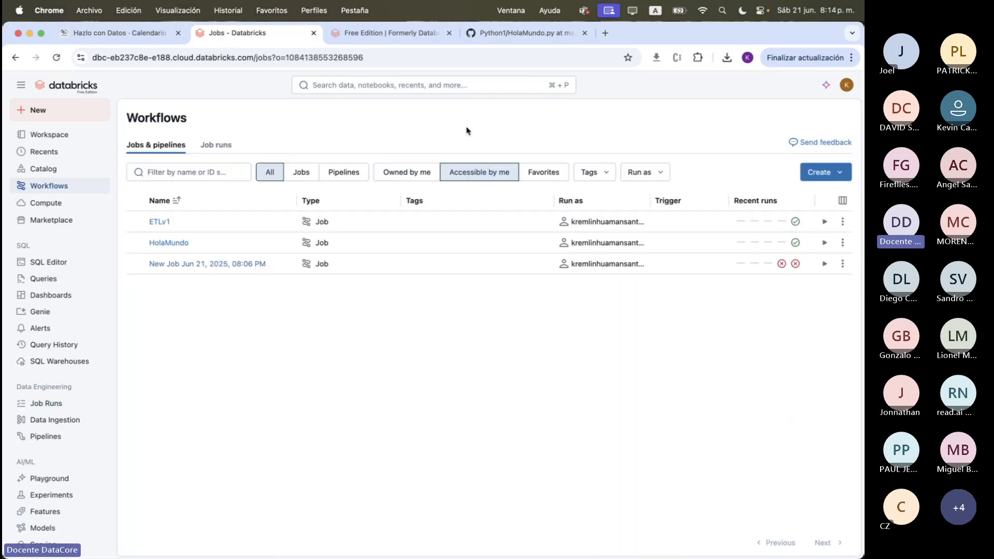
Switch to GitHub and review the two code lines of HolaMundo.py
{"action": "left_click", "coordinate": [522, 33]}
{"action": "left_click_drag", "start_coordinate": [136, 250], "coordinate": [58, 240]}
{"action": "left_click", "coordinate": [155, 251]}
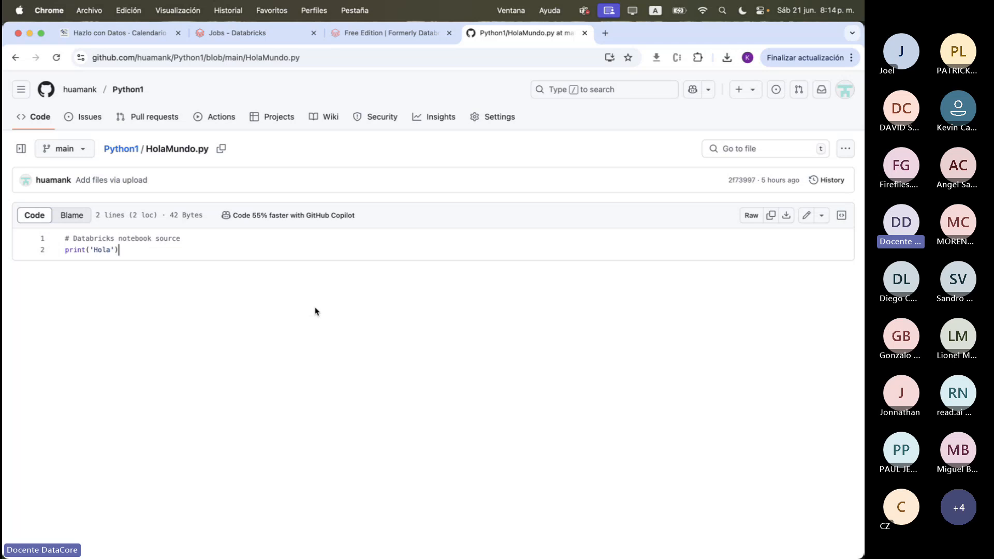
Open the latest ettl run of the 08:06 PM job in Databricks and examine its error message and run details
{"action": "left_click", "coordinate": [254, 33]}
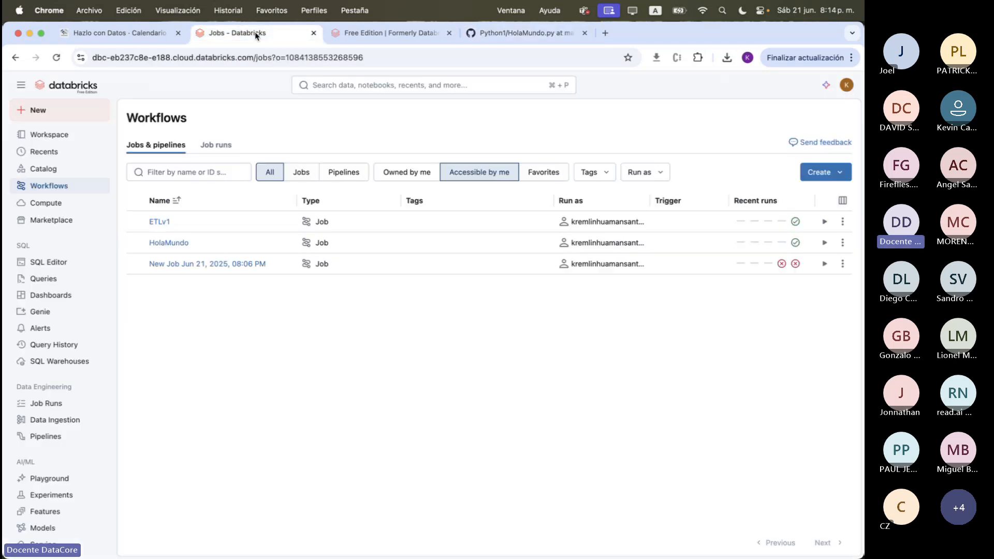
{"action": "left_click", "coordinate": [239, 263]}
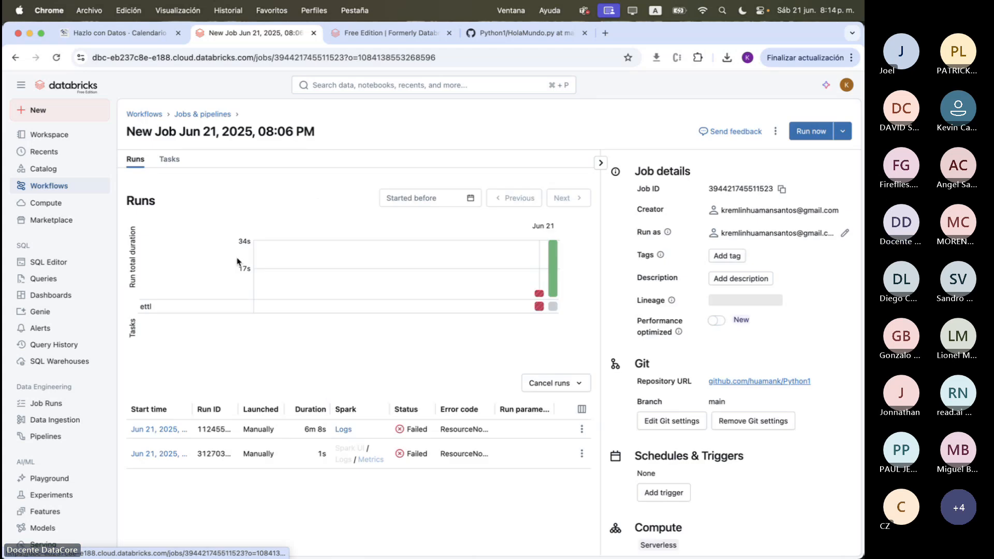
{"action": "left_click", "coordinate": [150, 429]}
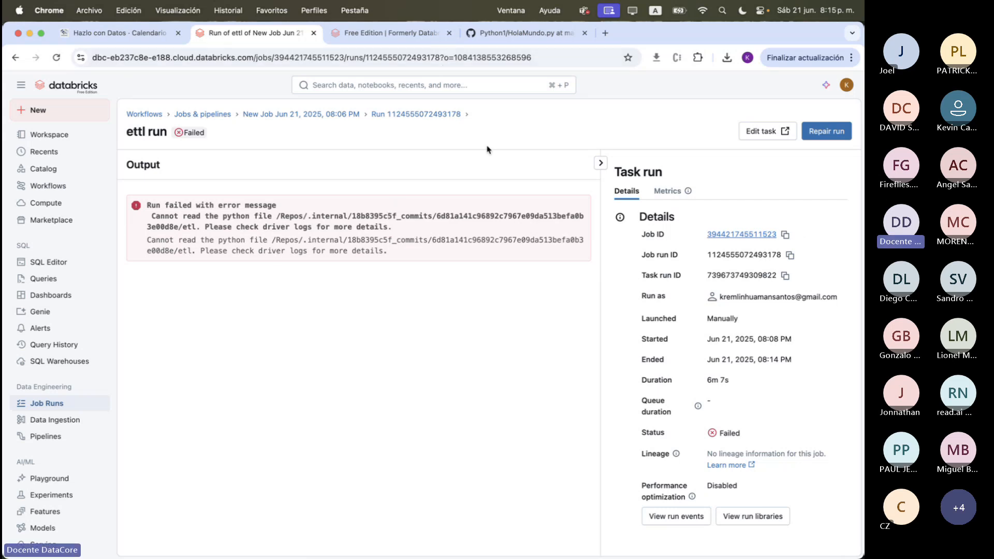
{"action": "left_click_drag", "start_coordinate": [393, 254], "coordinate": [146, 197]}
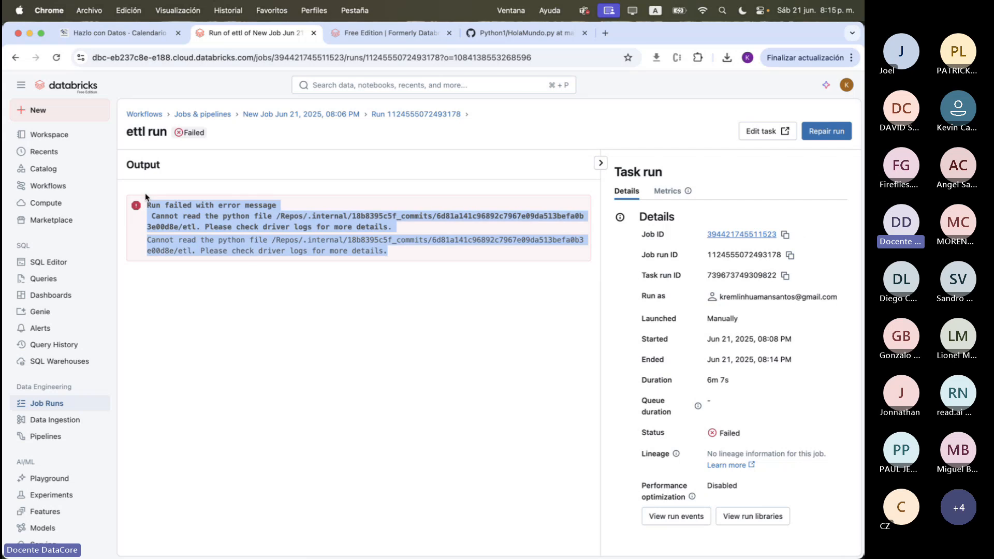
{"action": "scroll", "coordinate": [684, 368], "scroll_direction": "down", "scroll_amount": 5}
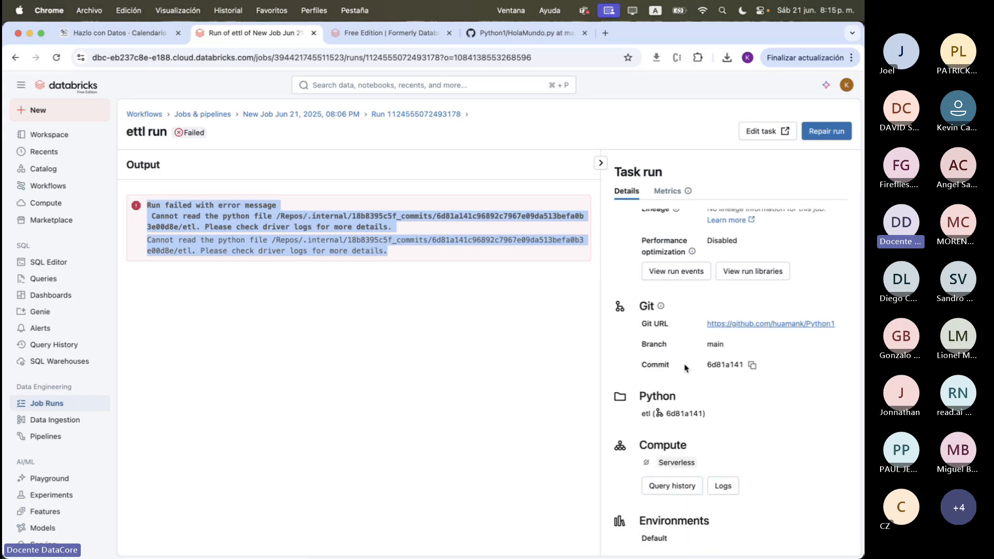
{"action": "scroll", "coordinate": [685, 436], "scroll_direction": "up", "scroll_amount": 5}
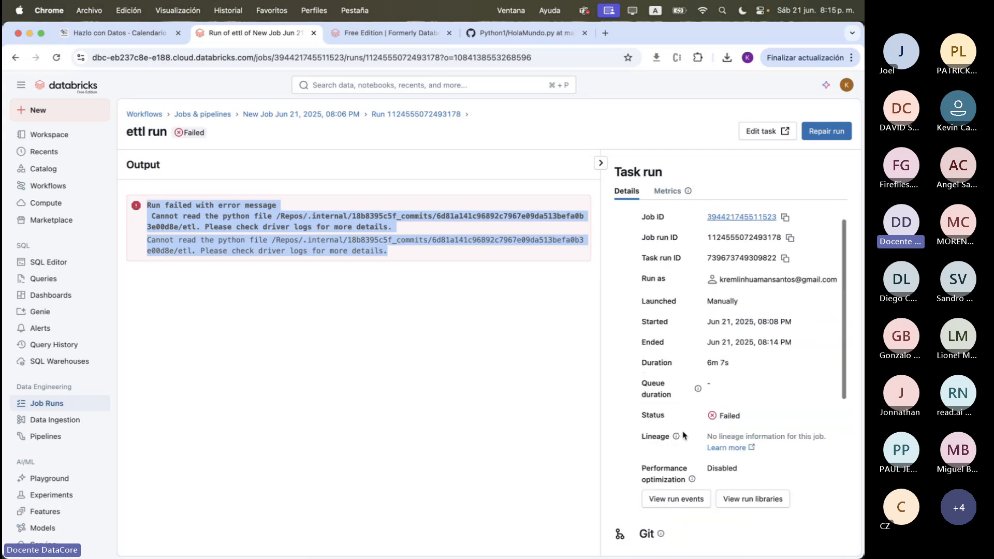
{"action": "scroll", "coordinate": [684, 435], "scroll_direction": "down", "scroll_amount": 5}
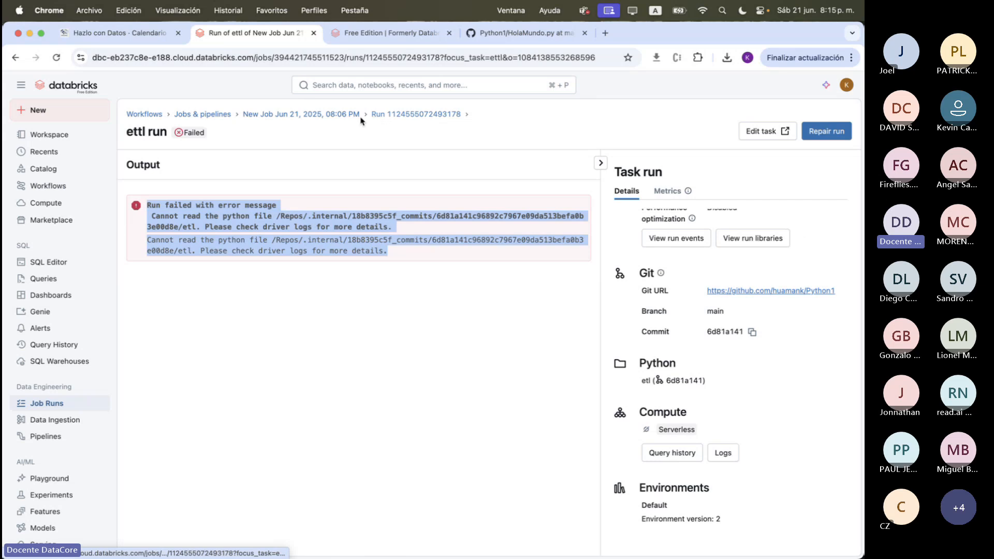
Inspect the ettl task's source options and its Git repository and reference settings, leaving them without saving changes
{"action": "left_click", "coordinate": [331, 115]}
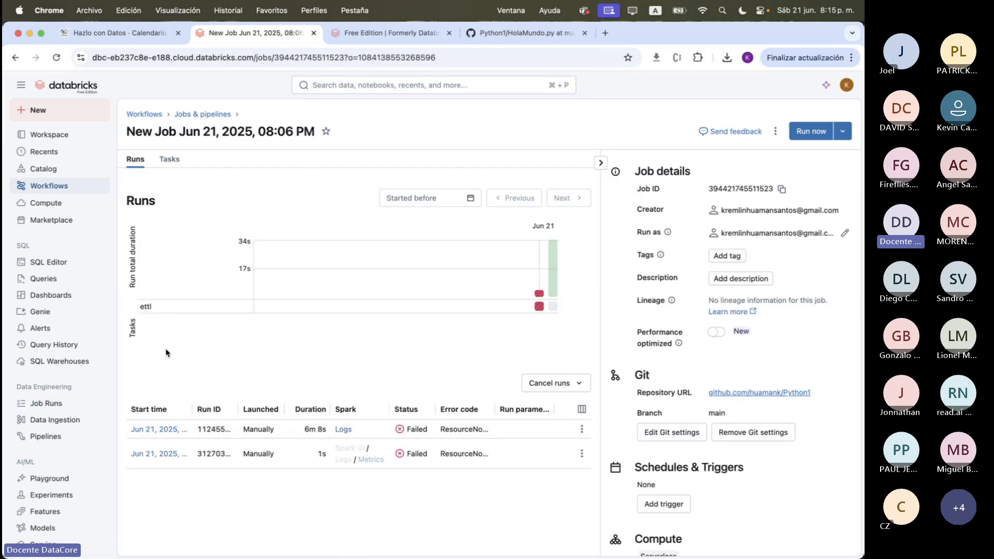
{"action": "left_click", "coordinate": [169, 159]}
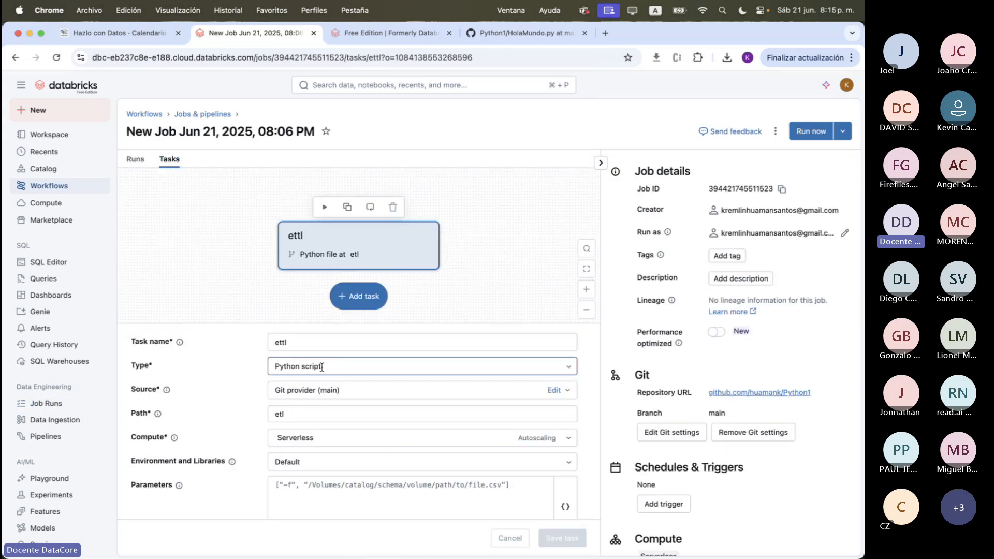
{"action": "left_click", "coordinate": [350, 392]}
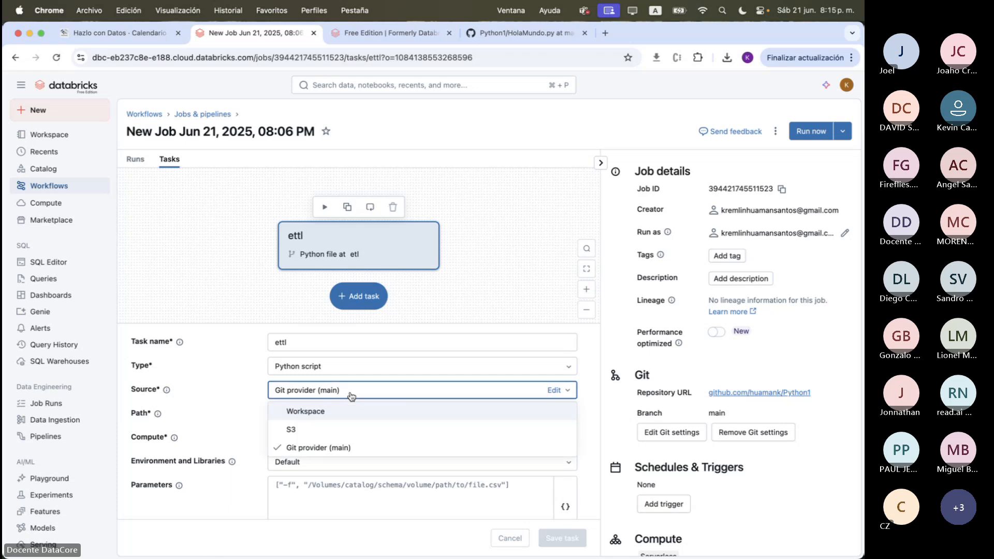
{"action": "left_click", "coordinate": [351, 396]}
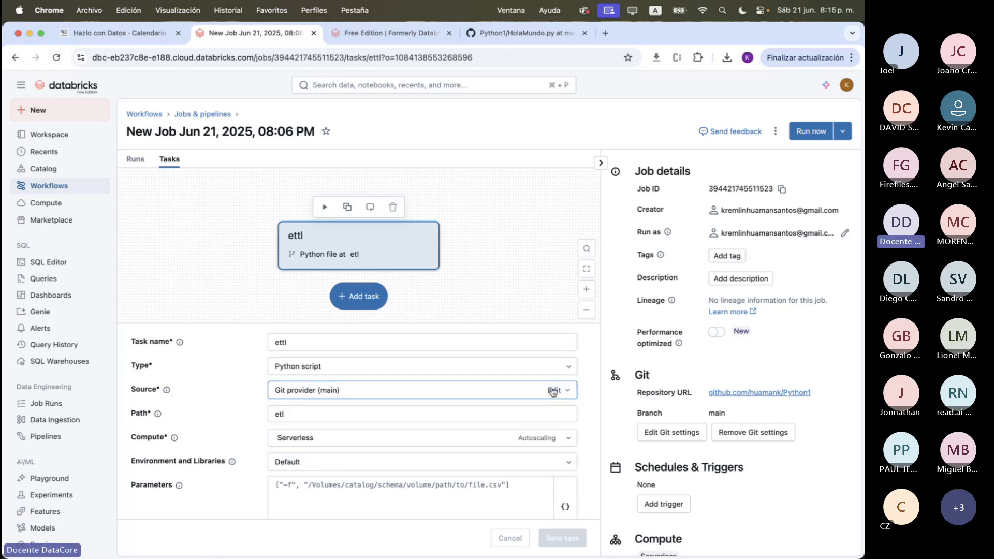
{"action": "left_click", "coordinate": [552, 392]}
{"action": "left_click", "coordinate": [520, 332]}
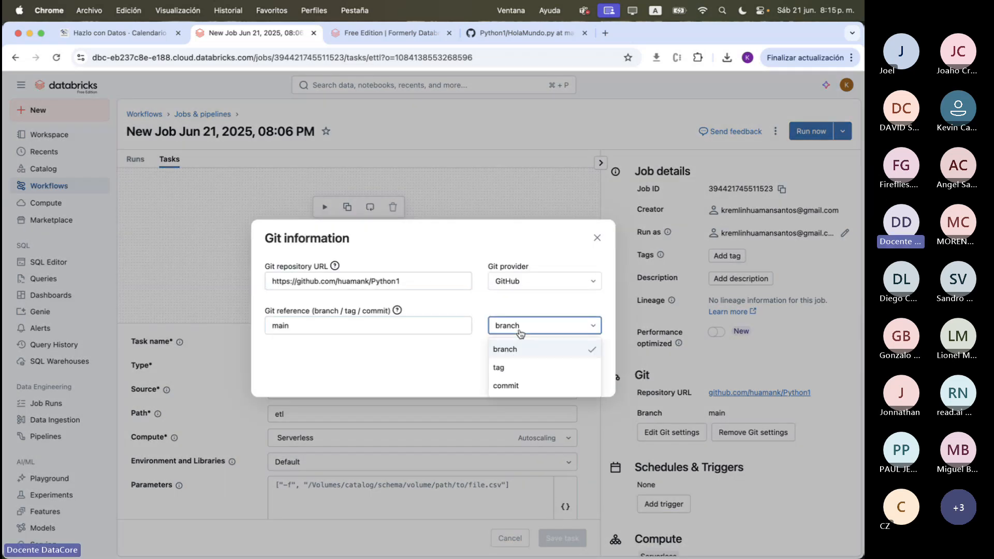
{"action": "left_click", "coordinate": [498, 349]}
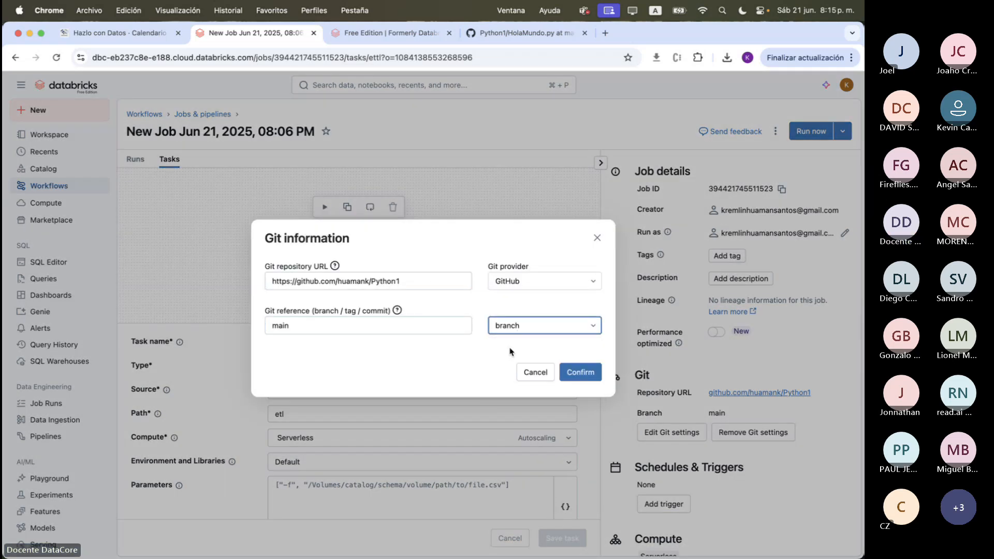
{"action": "left_click", "coordinate": [551, 375]}
Reopen the 08:06 PM job from the jobs list and review its Git branch and the latest run's Git and Python details
{"action": "left_click", "coordinate": [218, 112]}
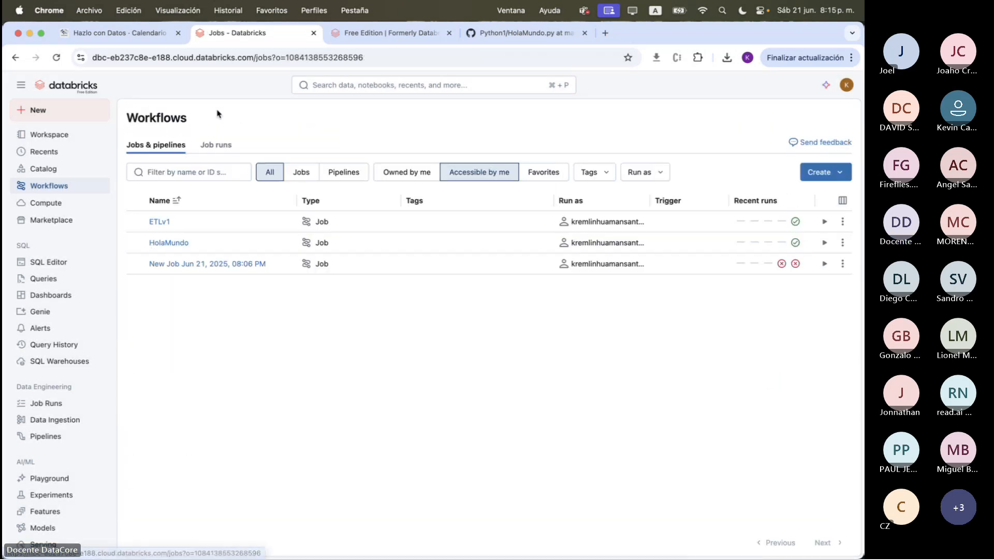
{"action": "left_click", "coordinate": [242, 264]}
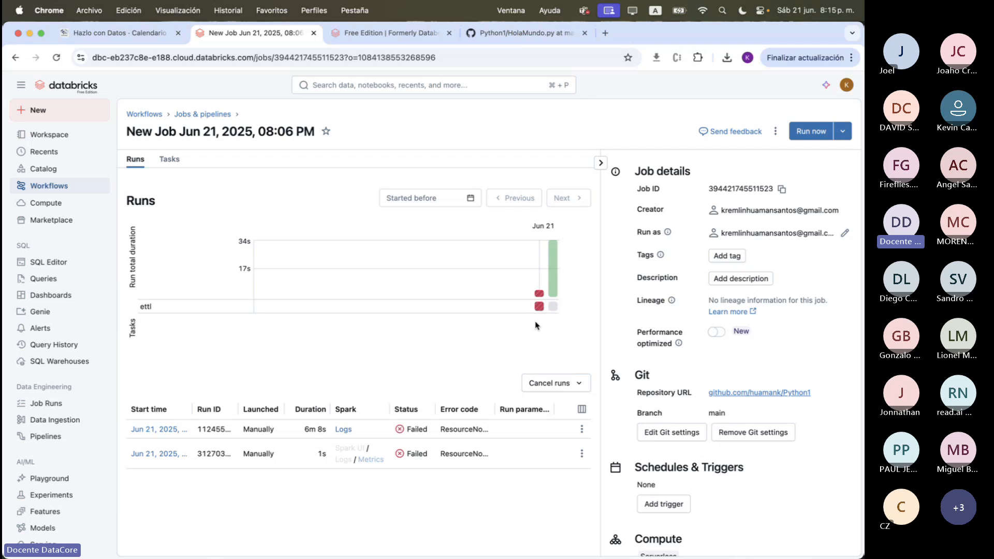
{"action": "double_click", "coordinate": [716, 413]}
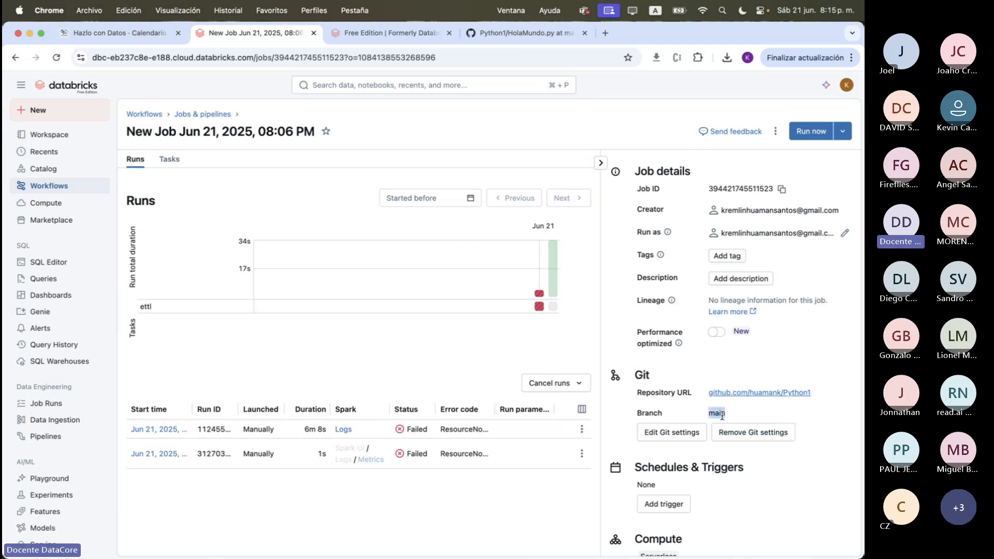
{"action": "left_click", "coordinate": [158, 432]}
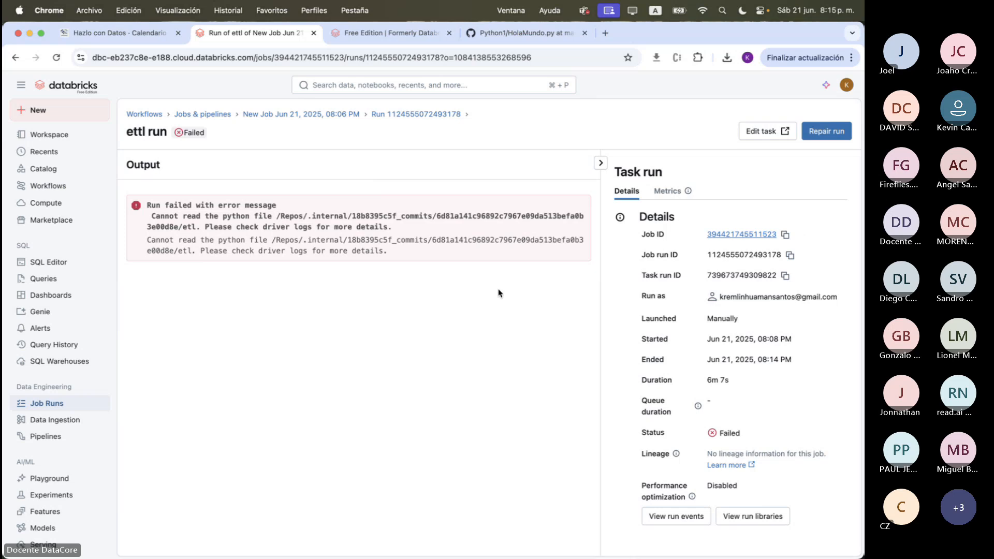
{"action": "scroll", "coordinate": [690, 367], "scroll_direction": "down", "scroll_amount": 3}
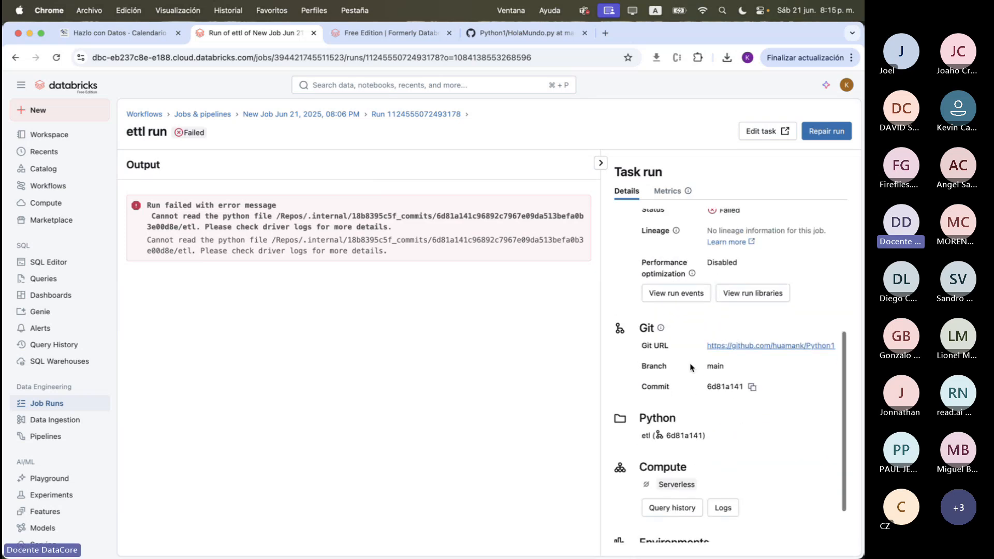
{"action": "scroll", "coordinate": [621, 407], "scroll_direction": "down", "scroll_amount": 2}
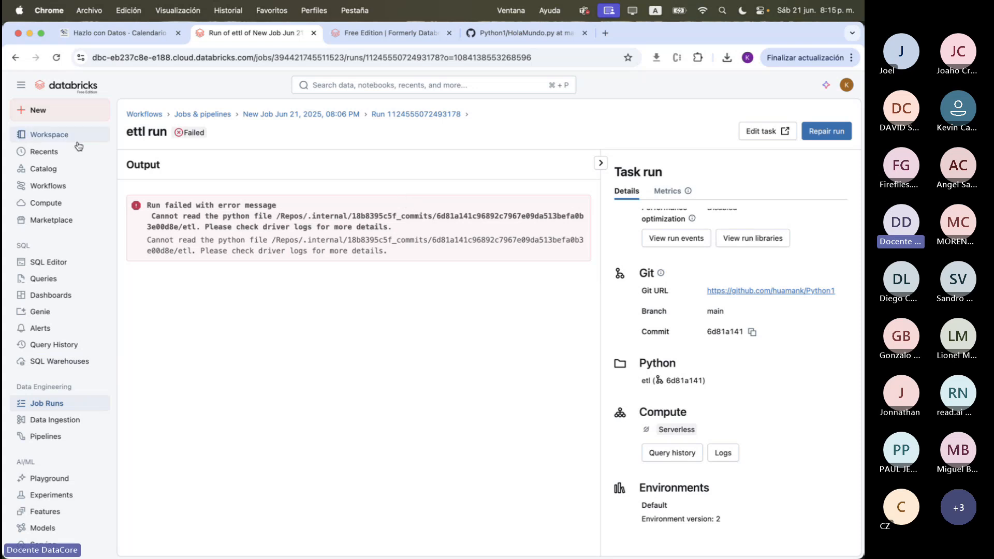
Open the Repos folder in the Databricks workspace
{"action": "left_click", "coordinate": [57, 135]}
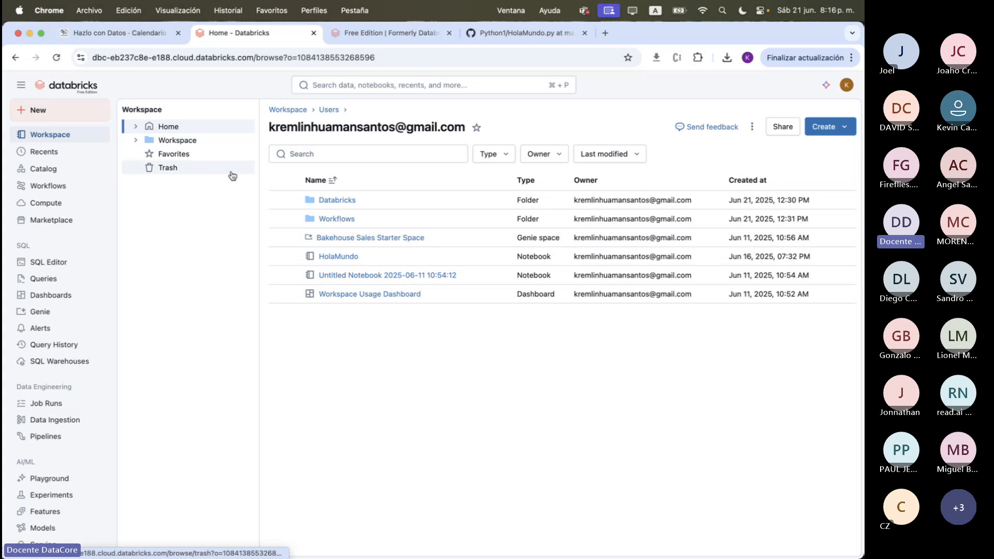
{"action": "left_click", "coordinate": [137, 141]}
{"action": "left_click", "coordinate": [163, 157]}
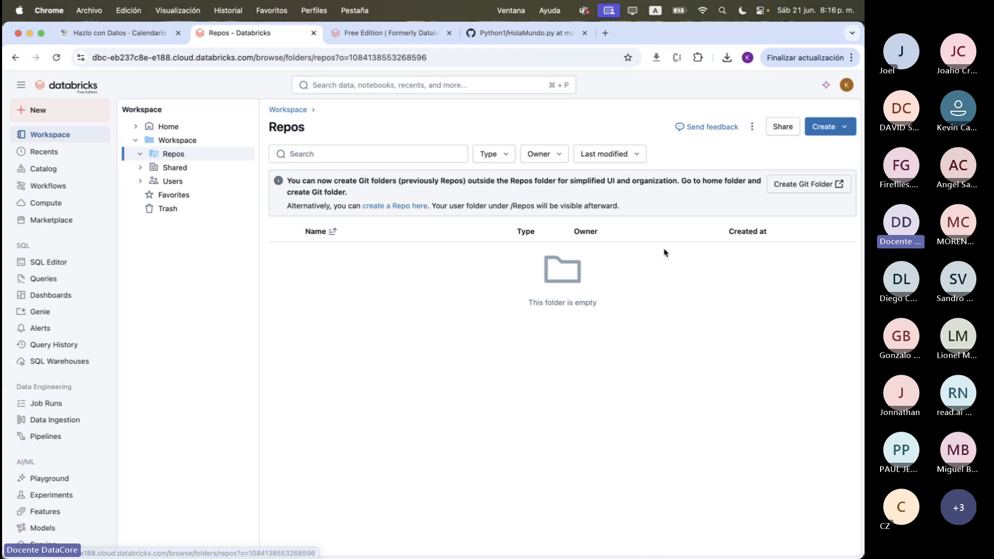
{"action": "left_click", "coordinate": [824, 128]}
{"action": "left_click", "coordinate": [787, 154]}
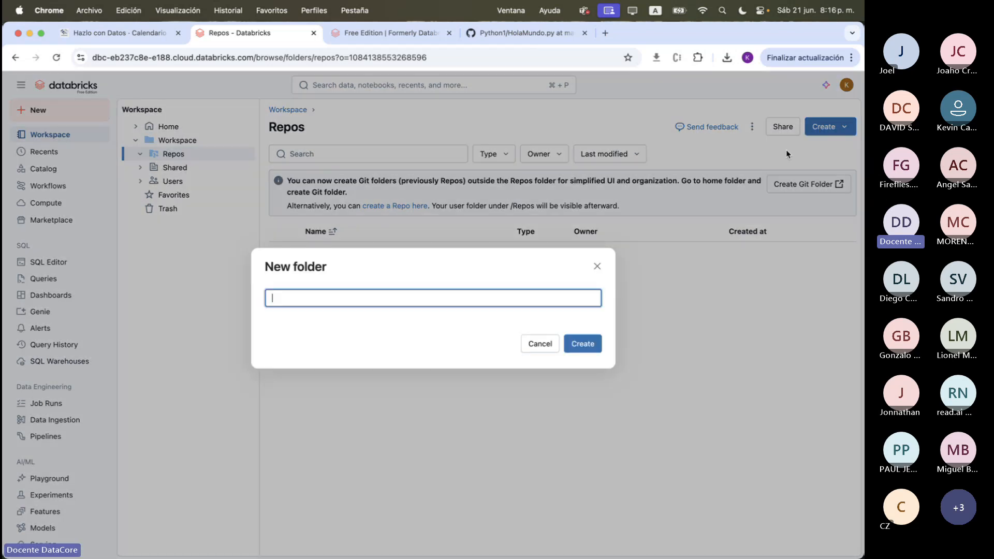
{"action": "left_click", "coordinate": [597, 266]}
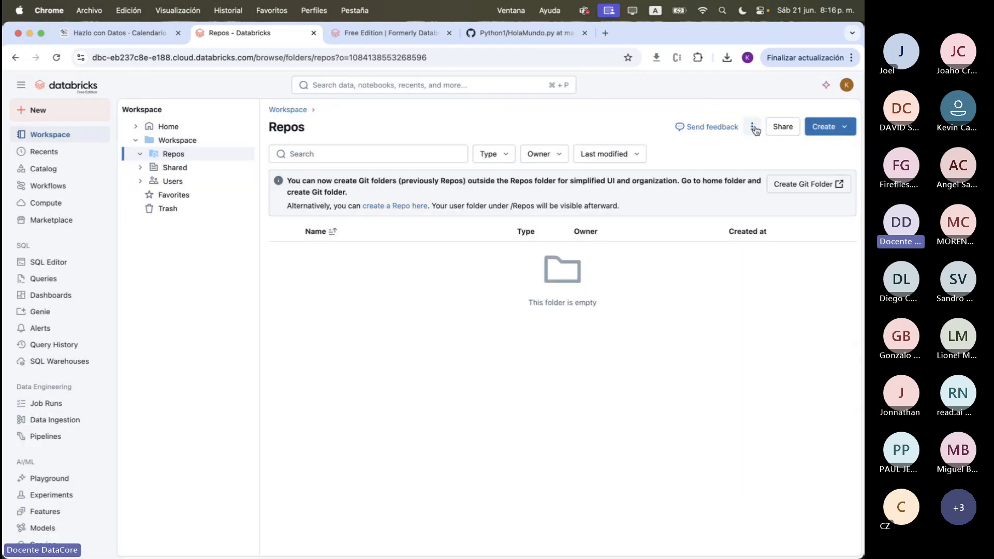
{"action": "left_click", "coordinate": [753, 128]}
{"action": "left_click", "coordinate": [525, 279]}
{"action": "left_click", "coordinate": [842, 128]}
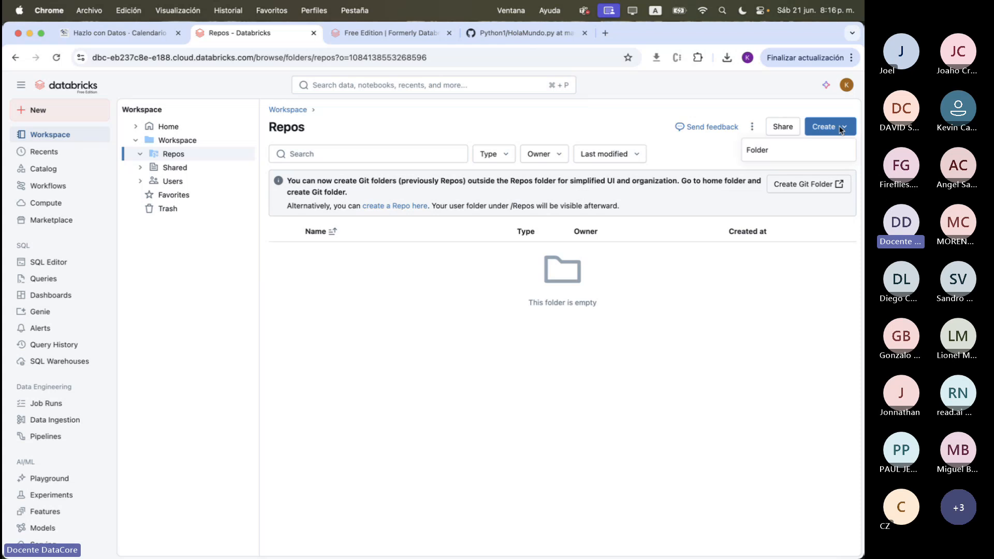
{"action": "left_click", "coordinate": [806, 204]}
Start a new Git folder in the home workspace and copy the Python1 repository's base URL from its GitHub page
{"action": "left_click", "coordinate": [805, 189]}
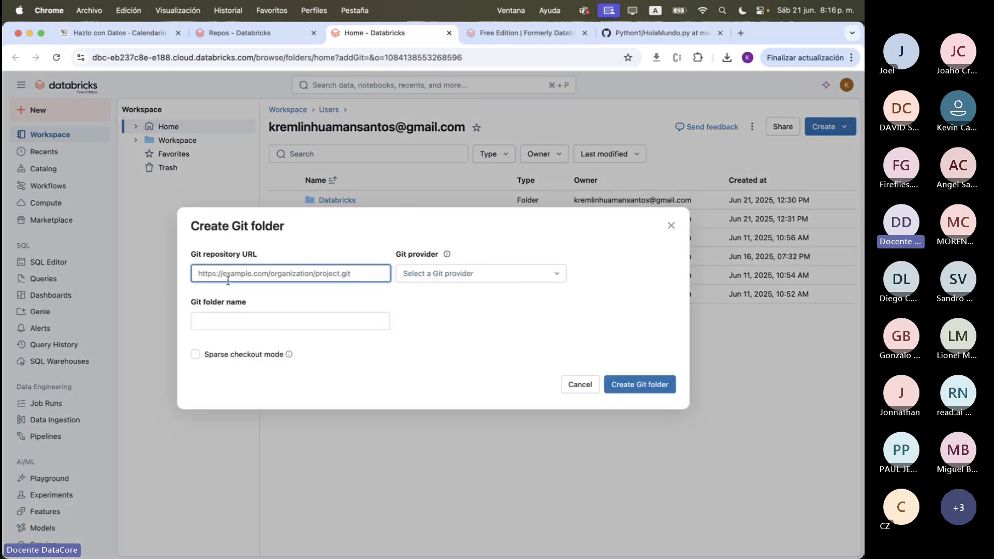
{"action": "left_click", "coordinate": [240, 274]}
{"action": "type", "text": "# COMMAND ----------"}
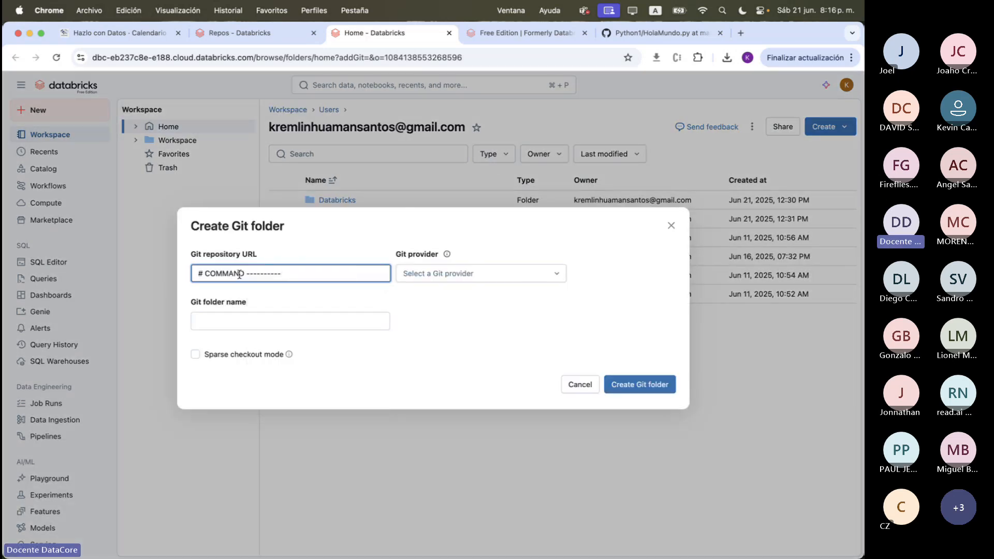
{"action": "key", "text": "super+a"}
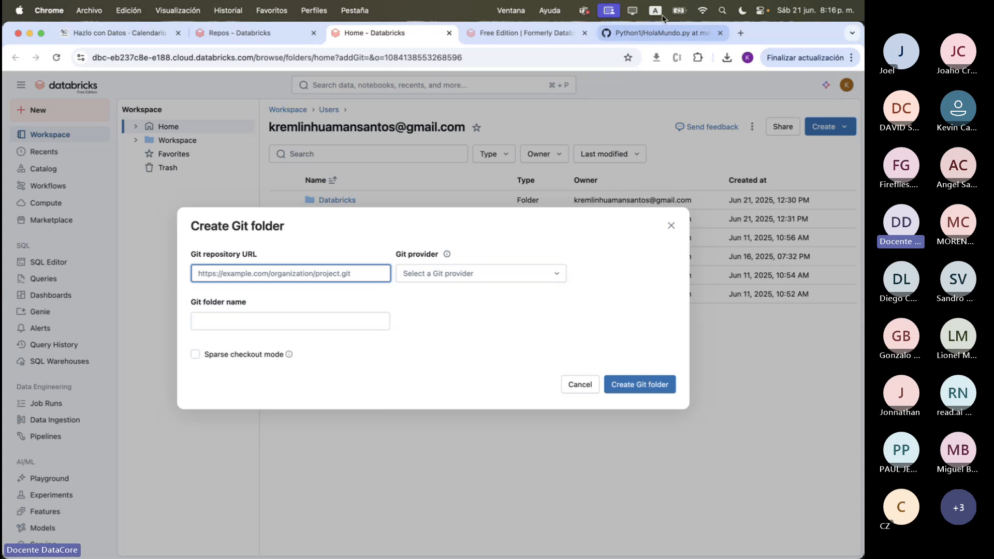
{"action": "left_click", "coordinate": [655, 33]}
{"action": "left_click", "coordinate": [206, 57]}
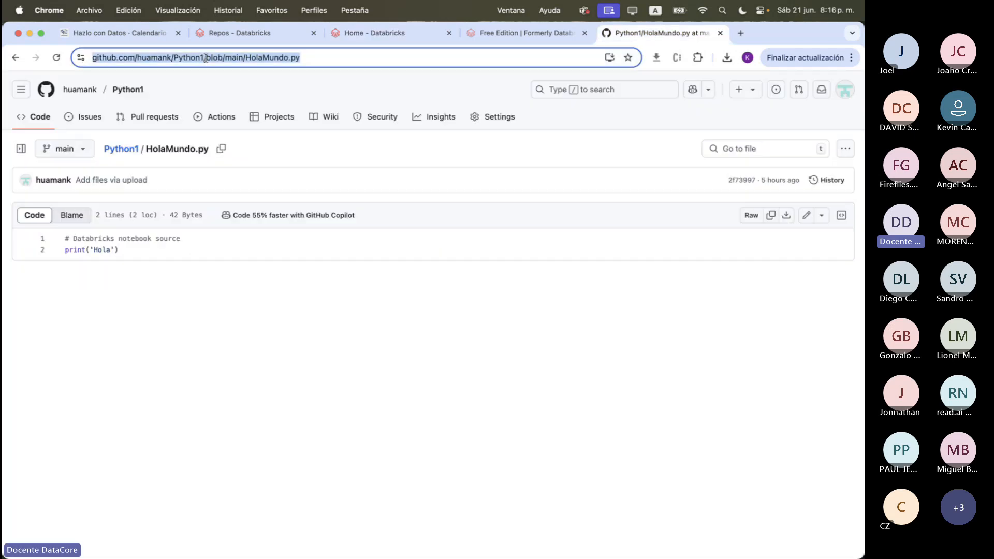
{"action": "left_click", "coordinate": [206, 58]}
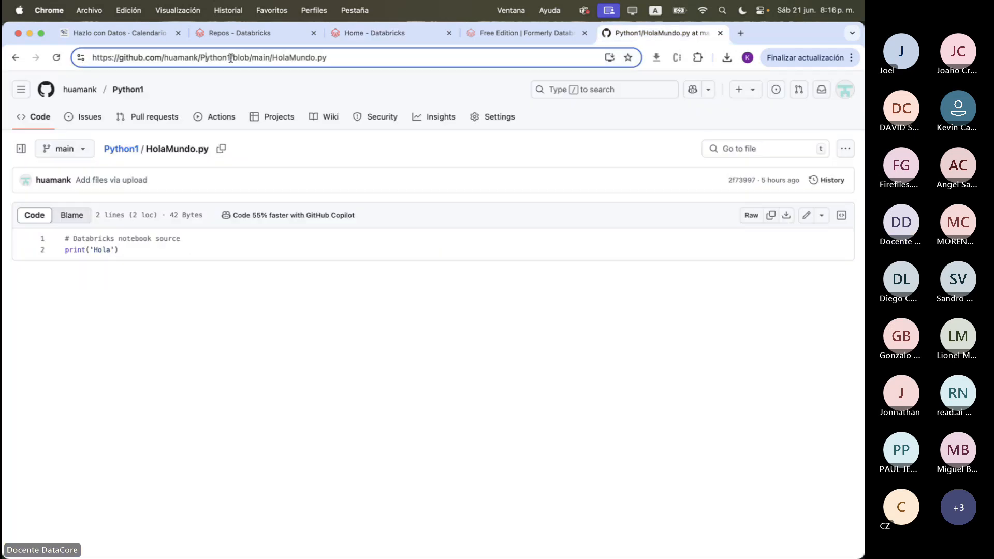
{"action": "left_click_drag", "start_coordinate": [231, 58], "coordinate": [62, 58]}
{"action": "key", "text": "super+c"}
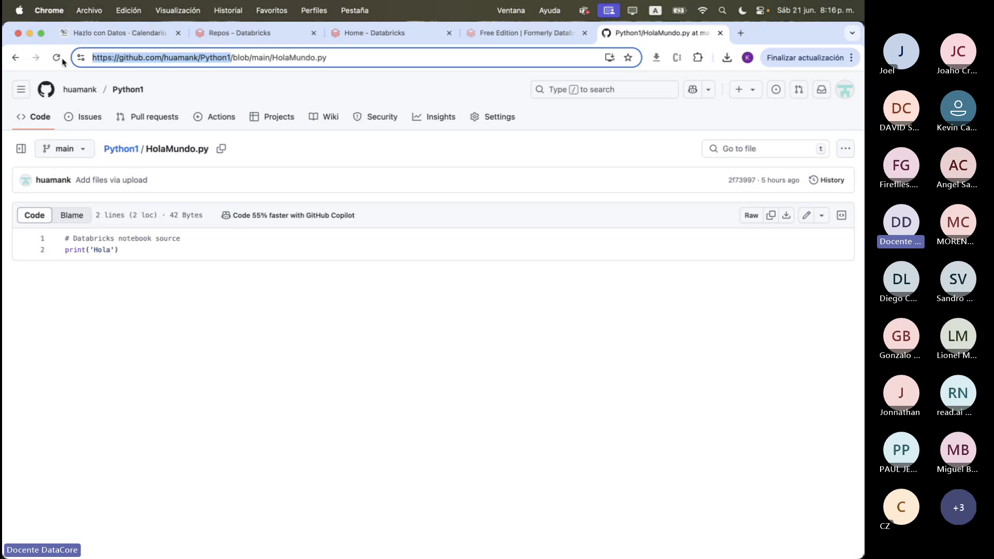
Create the Python1 Git folder from the copied repository URL, with GitHub as the provider
{"action": "left_click", "coordinate": [352, 33]}
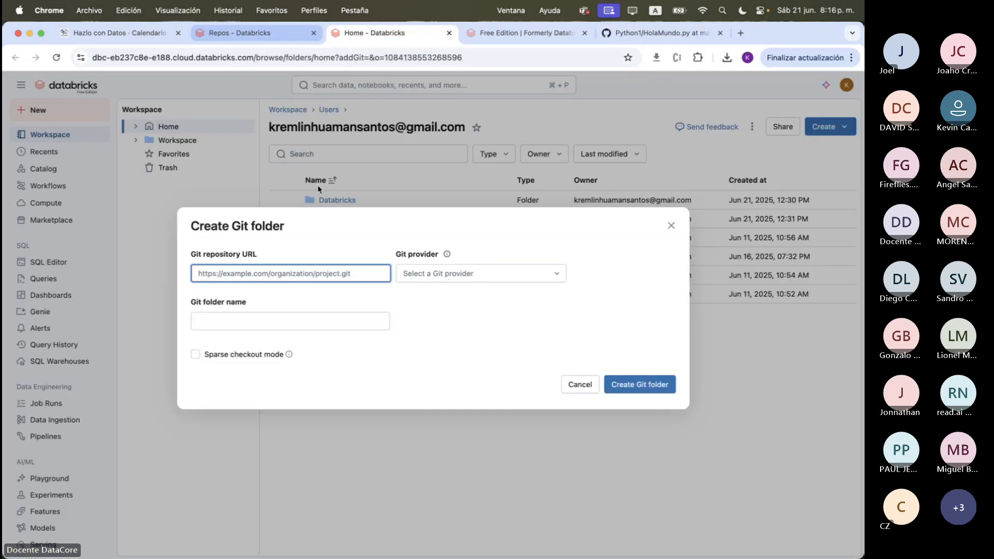
{"action": "key", "text": "super+v"}
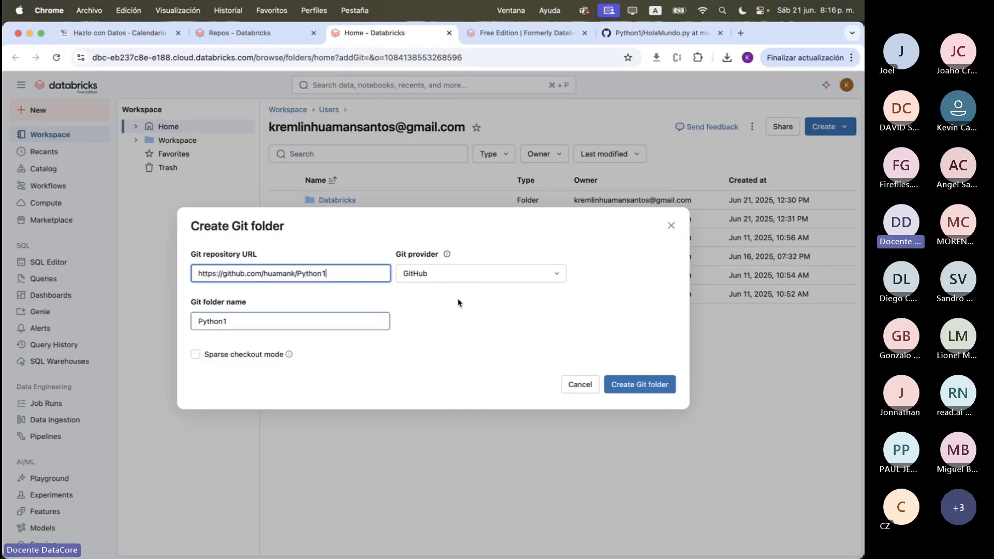
{"action": "left_click", "coordinate": [644, 391]}
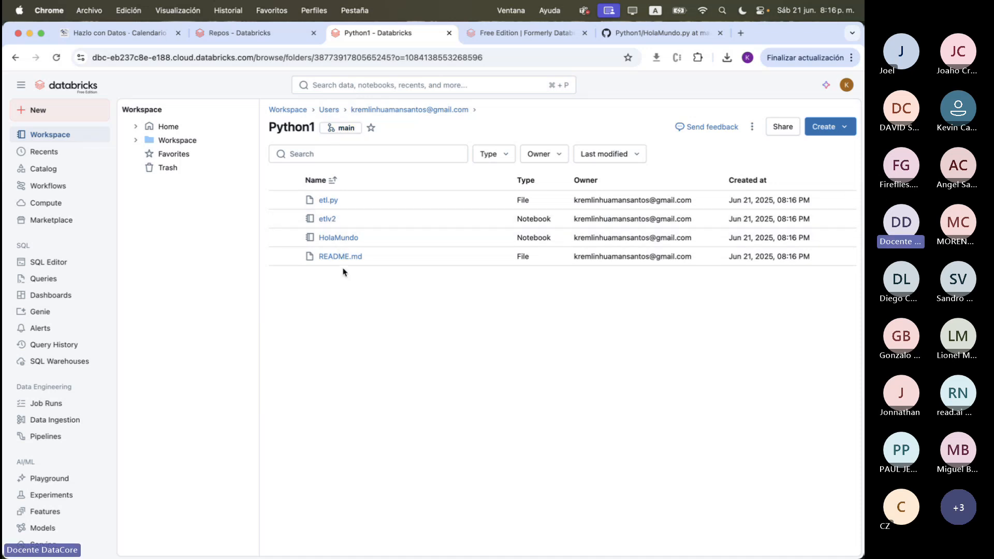
Check the repository page on GitHub and review the Python1 Git folder's branch, changes and commit options in Databricks
{"action": "left_click", "coordinate": [650, 35]}
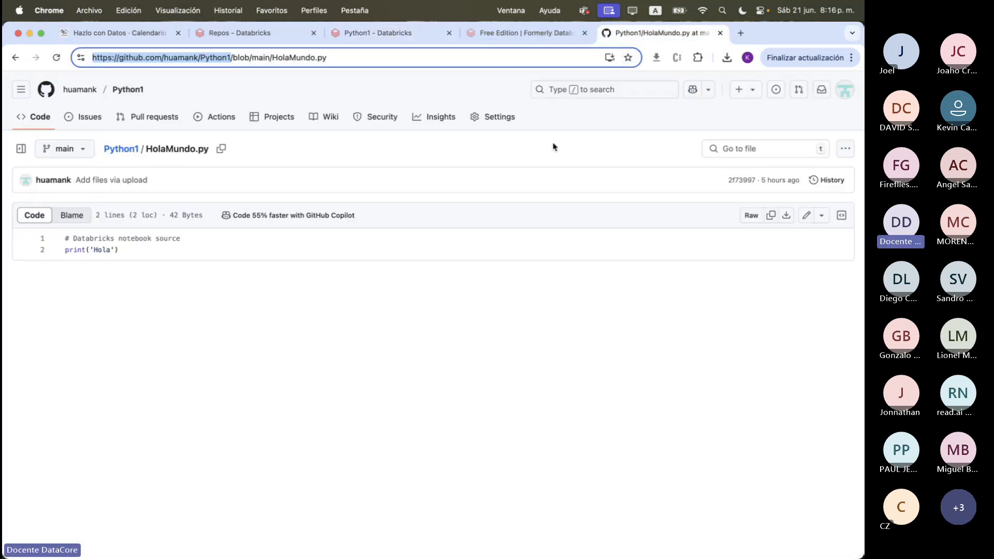
{"action": "left_click", "coordinate": [339, 37]}
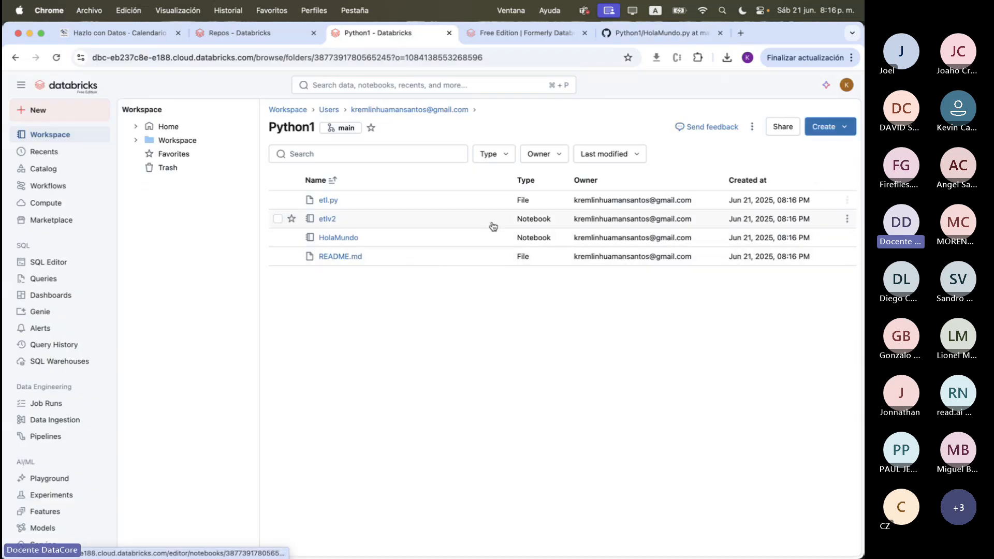
{"action": "left_click", "coordinate": [341, 128]}
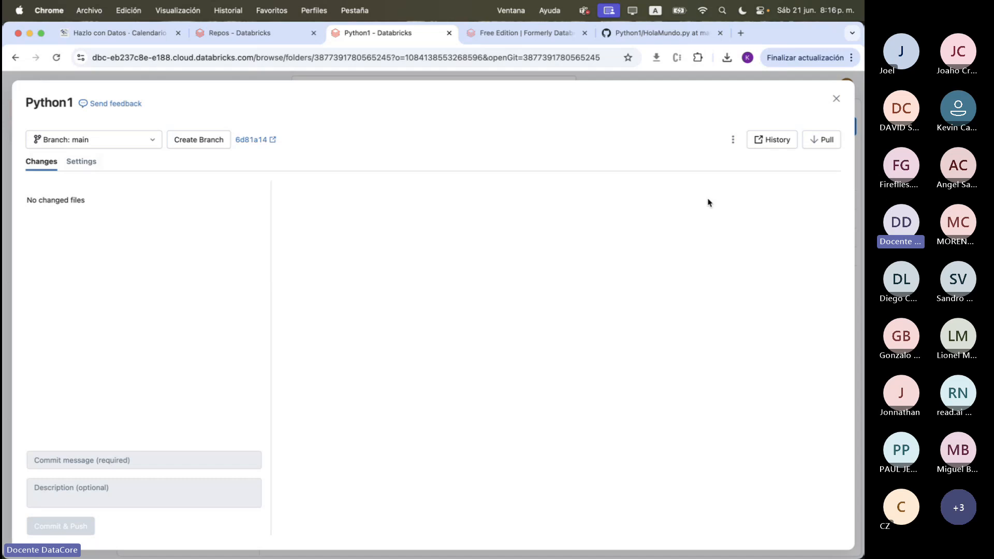
{"action": "left_click", "coordinate": [836, 99]}
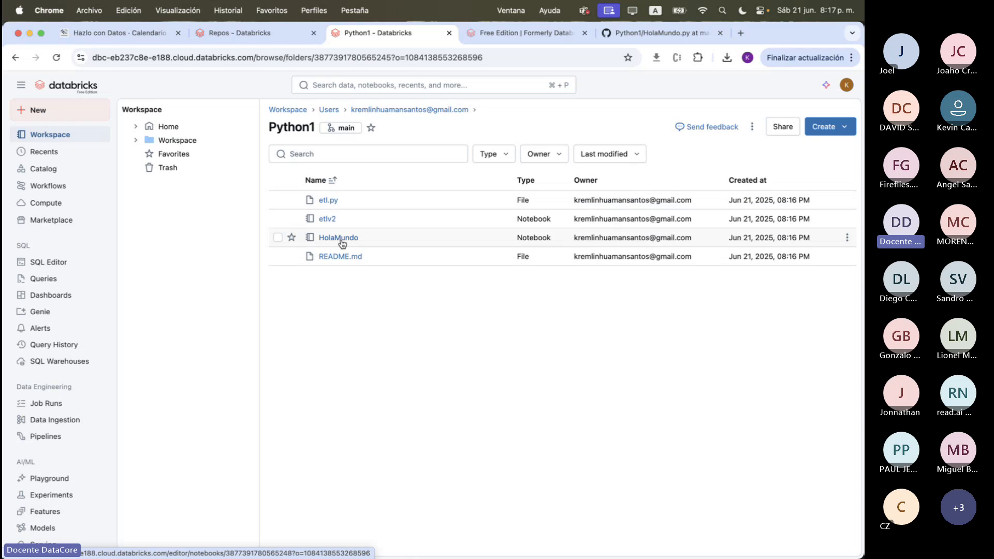
{"action": "left_click", "coordinate": [344, 128]}
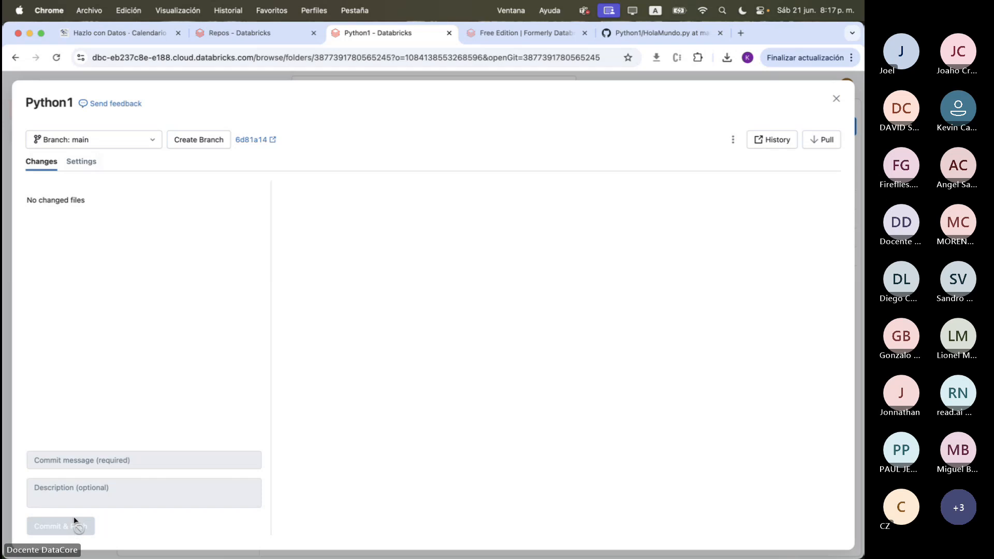
{"action": "left_click", "coordinate": [836, 98]}
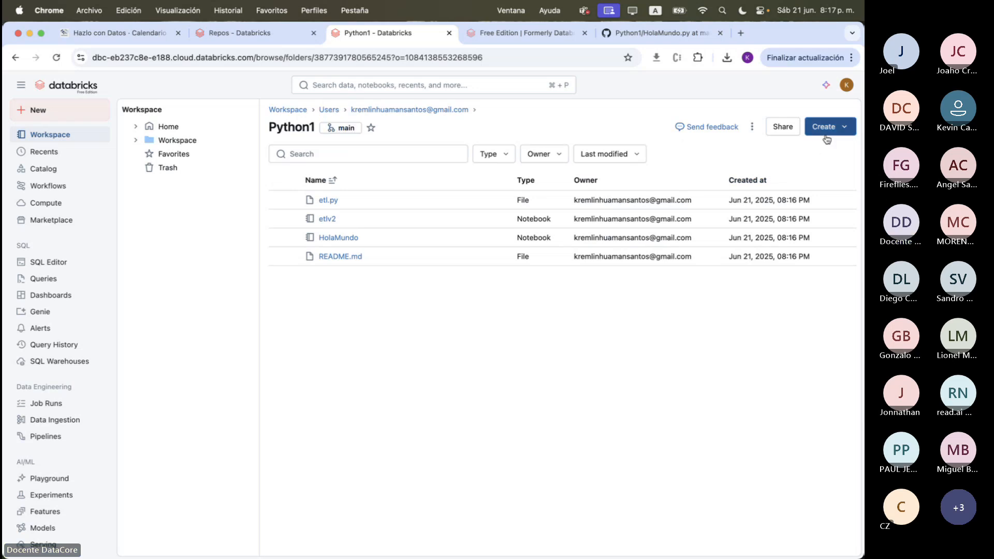
Review the Git providers offered for another new Git folder in the user's home folder, without creating it
{"action": "left_click", "coordinate": [383, 110]}
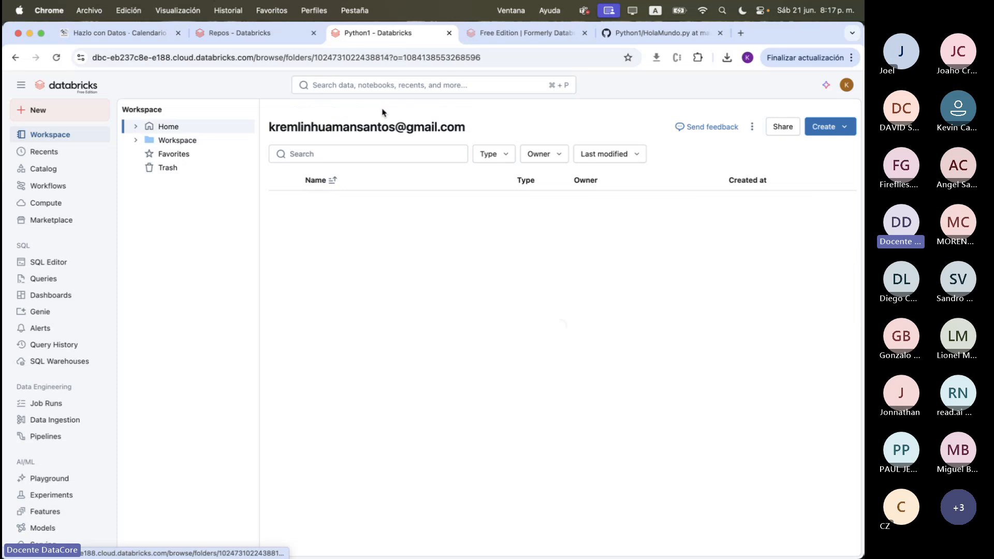
{"action": "left_click", "coordinate": [828, 126]}
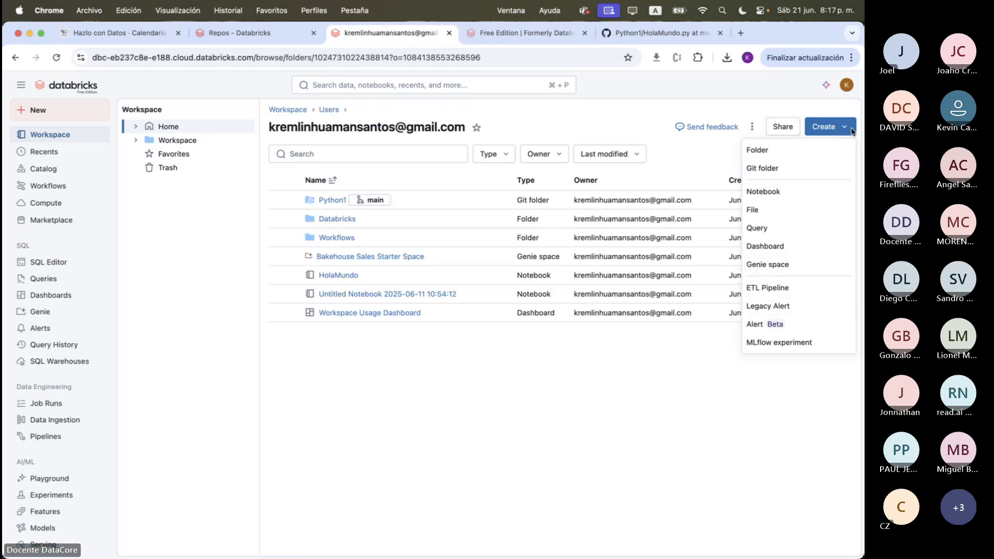
{"action": "left_click", "coordinate": [786, 176]}
{"action": "left_click", "coordinate": [342, 270]}
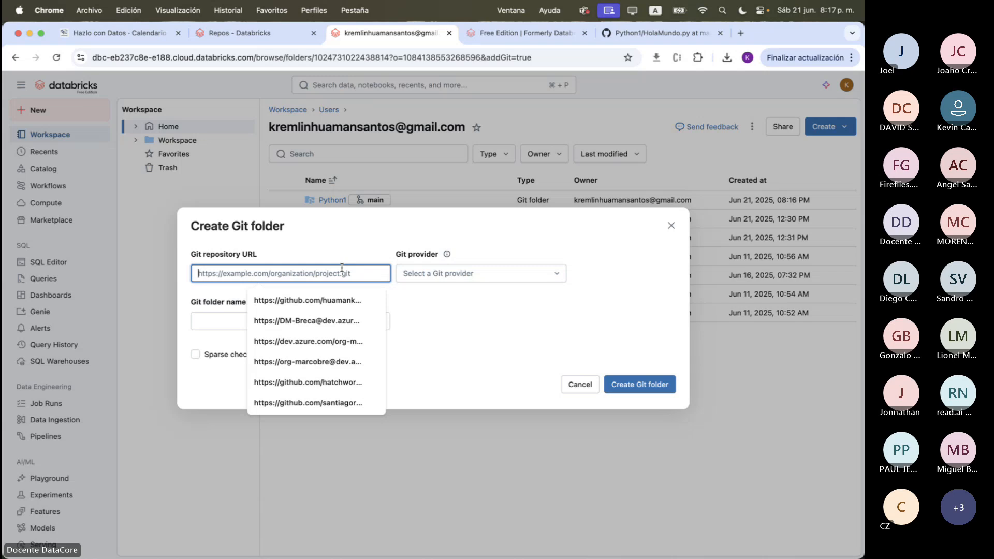
{"action": "left_click", "coordinate": [485, 308]}
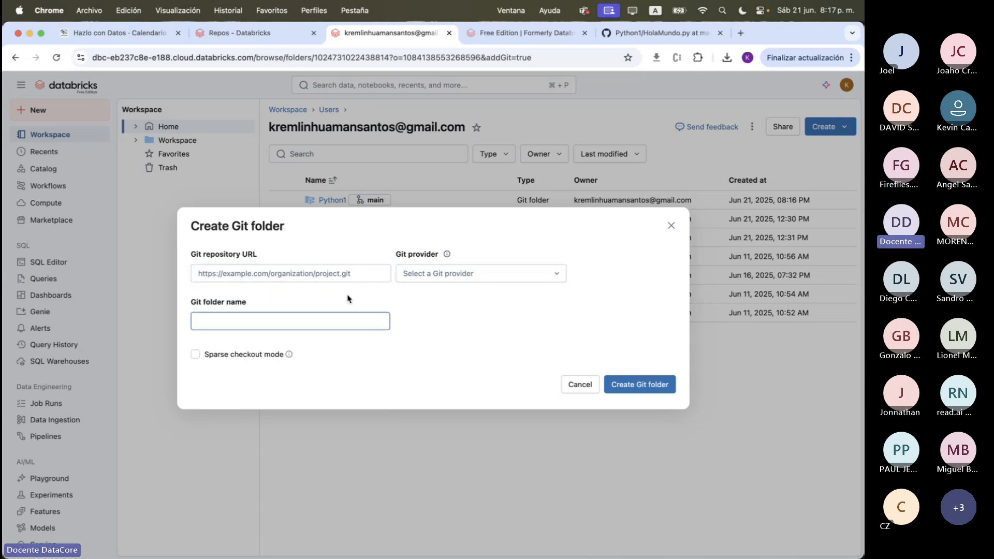
{"action": "left_click", "coordinate": [484, 278]}
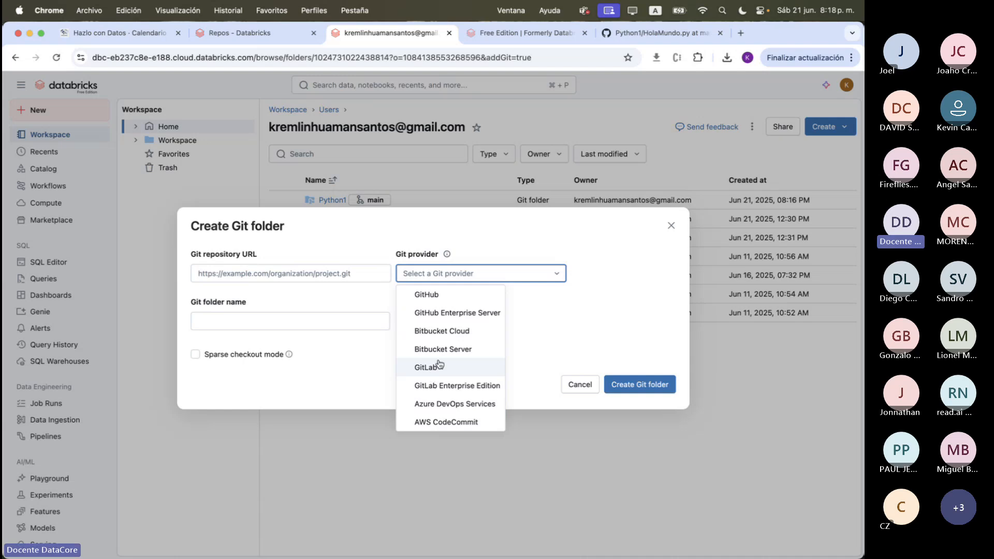
{"action": "left_click", "coordinate": [501, 272]}
{"action": "left_click", "coordinate": [580, 387]}
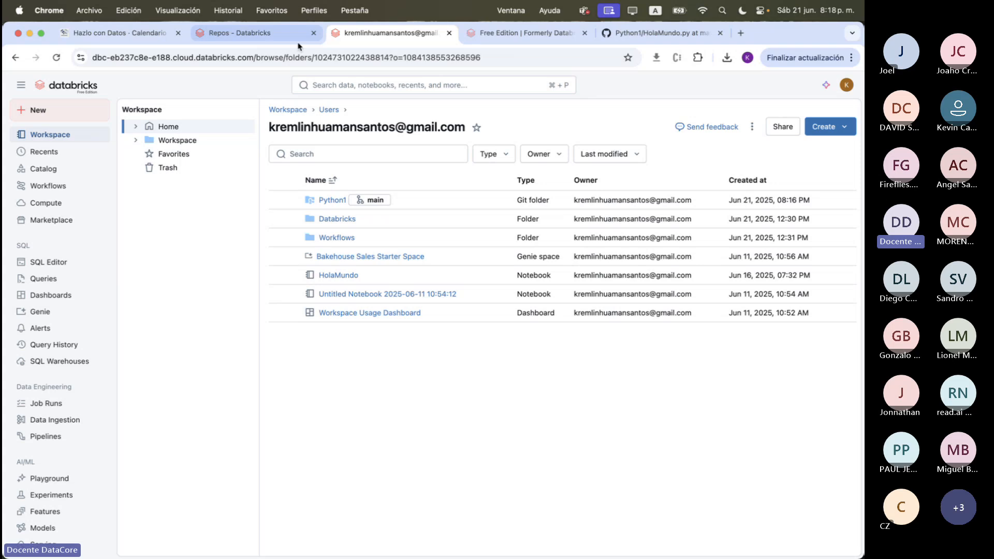
Return to the Repos page and open the Workflows jobs list
{"action": "left_click", "coordinate": [249, 33]}
{"action": "left_click", "coordinate": [72, 187]}
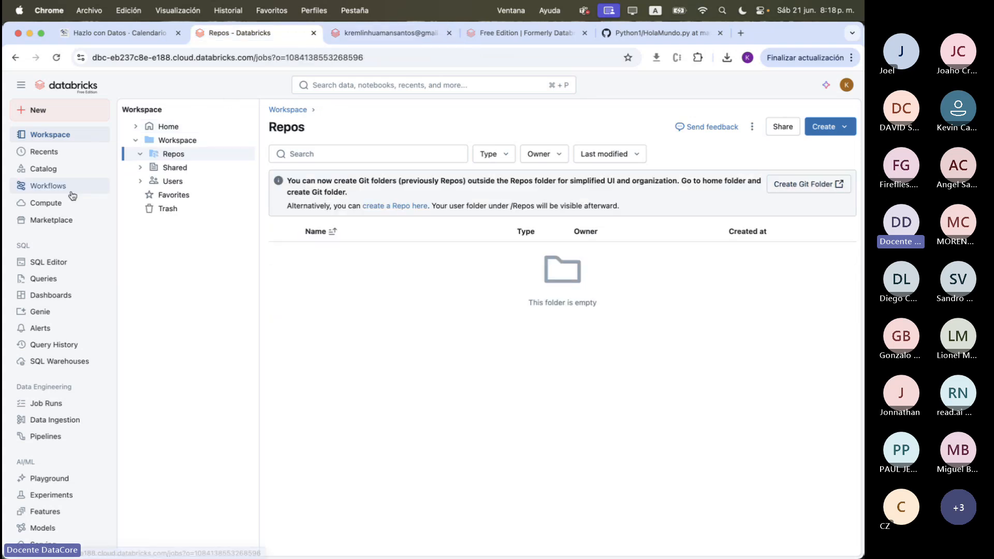